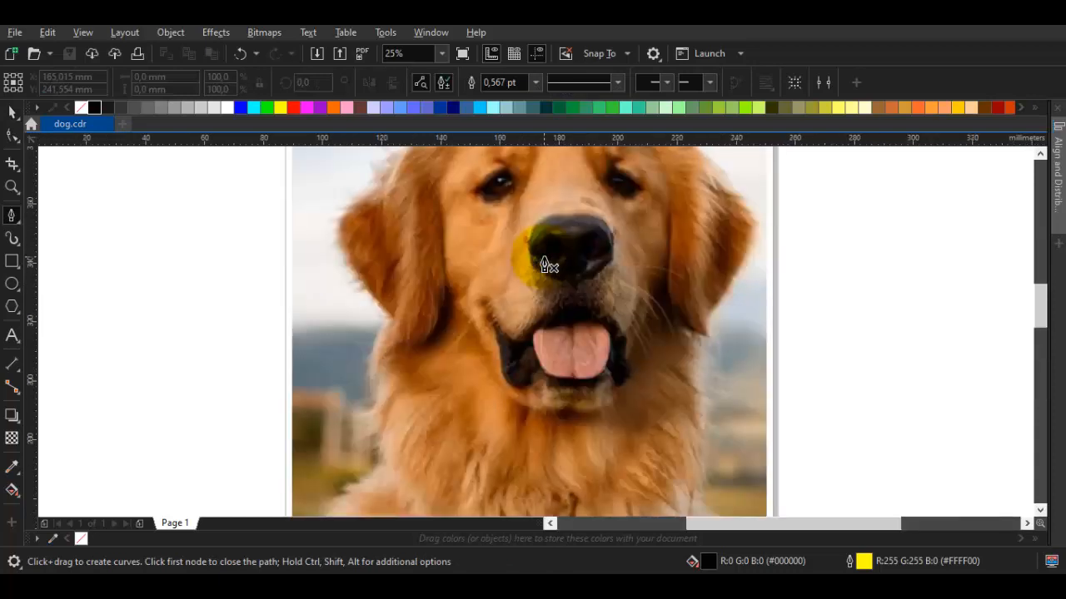
Trace the dark area of the dog's left nostril as a closed Pen tool shape about 22.7 by 16.7 mm
scroll(448, 294, "up", 2)
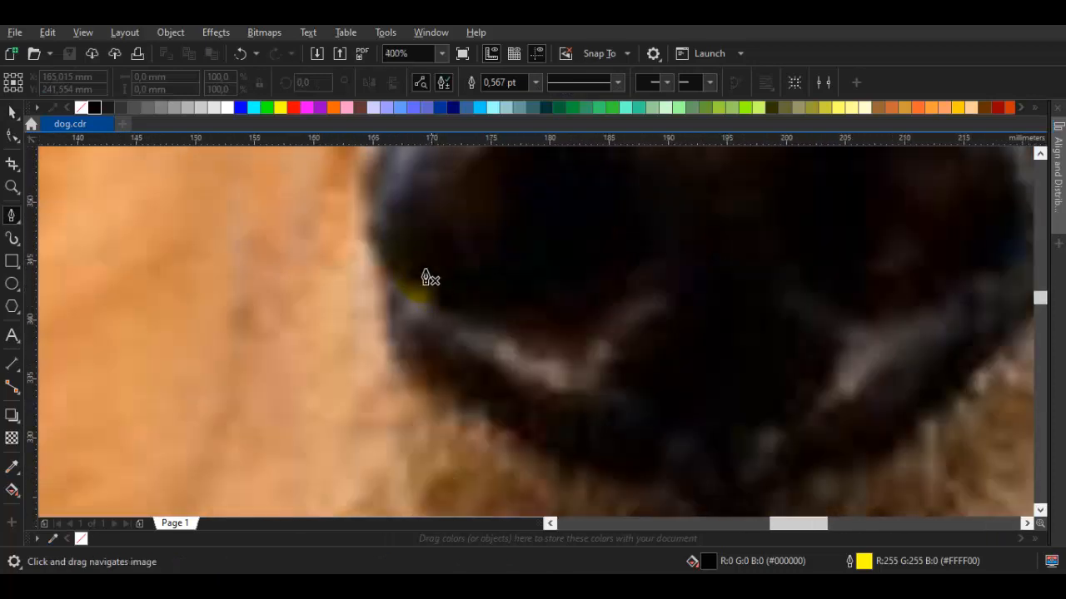
scroll(504, 404, "down", 2)
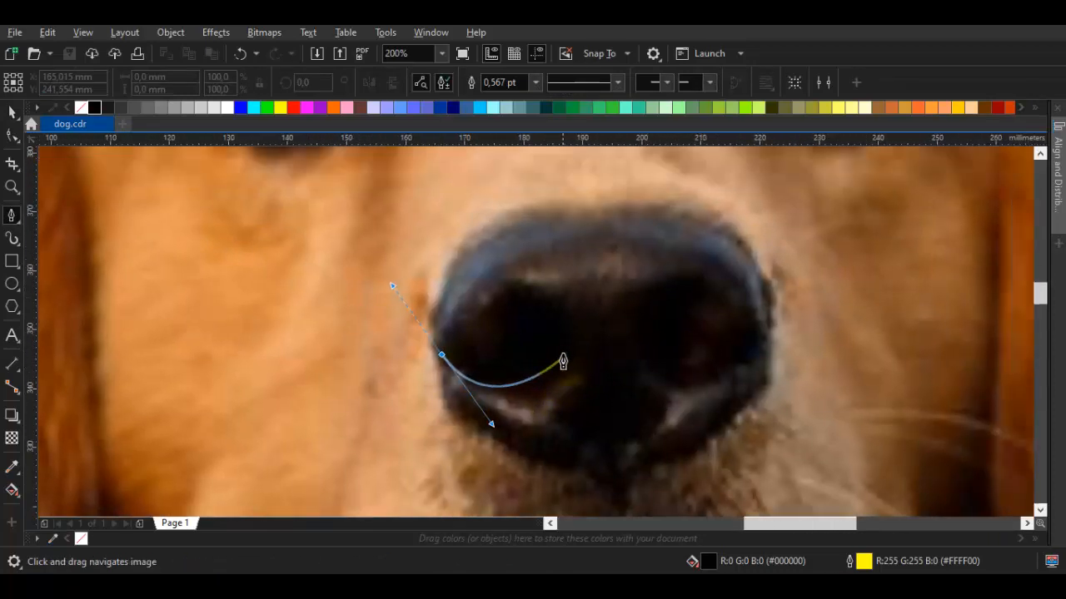
scroll(565, 358, "up", 2)
scroll(566, 358, "down", 1)
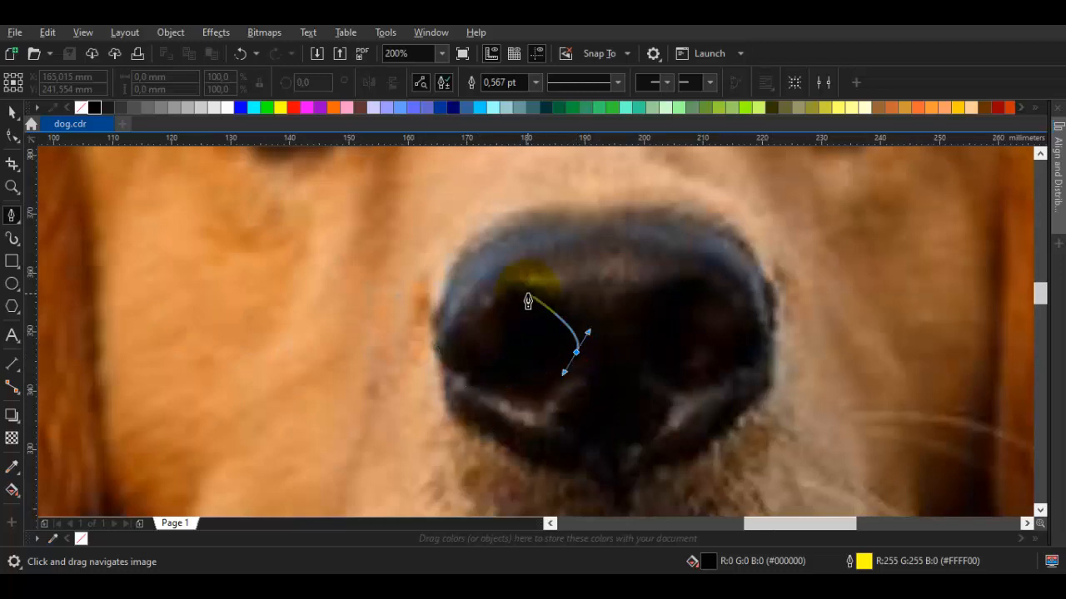
scroll(532, 296, "up", 1)
left_click(560, 252)
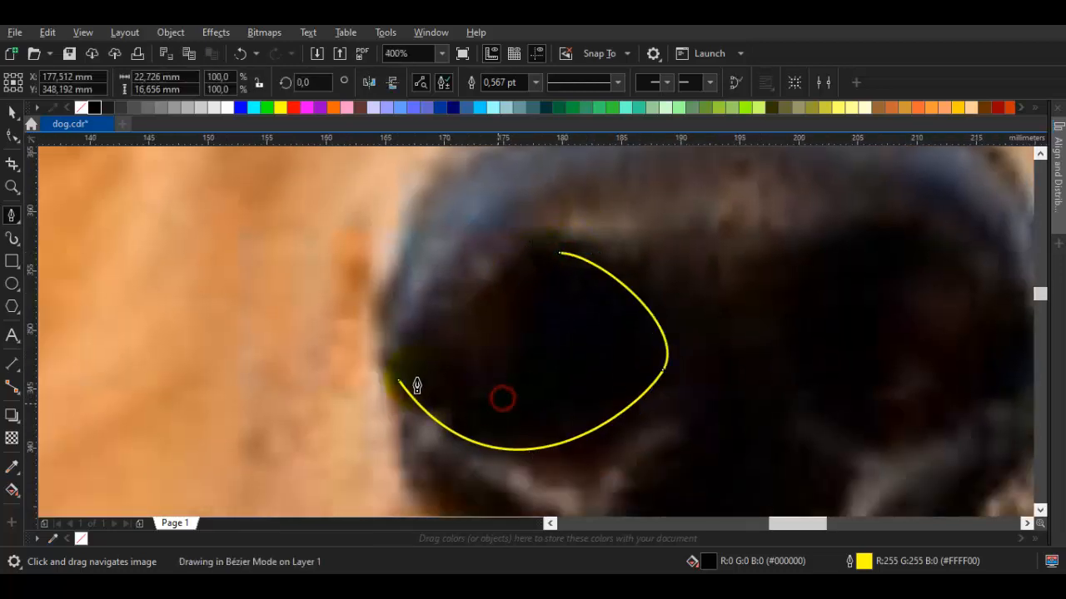
left_click_drag(398, 381, 451, 427)
scroll(552, 361, "down", 1)
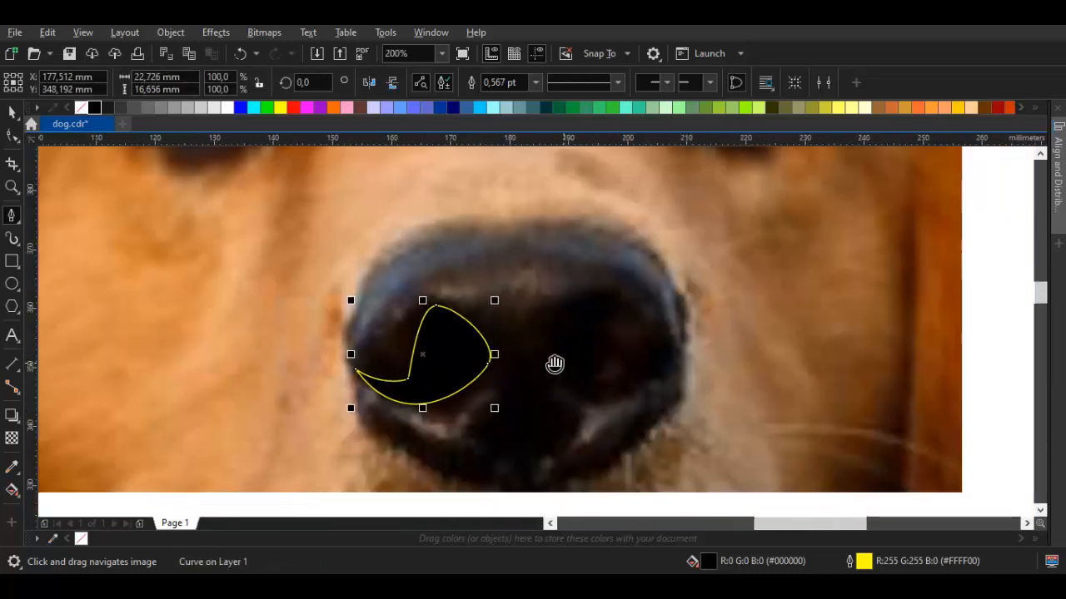
Trace the dog's right nostril and its pointed outer crease as a closed shape about 20.4 by 18.2 mm
scroll(590, 380, "up", 1)
left_click_drag(588, 377, 681, 379)
left_click(649, 234)
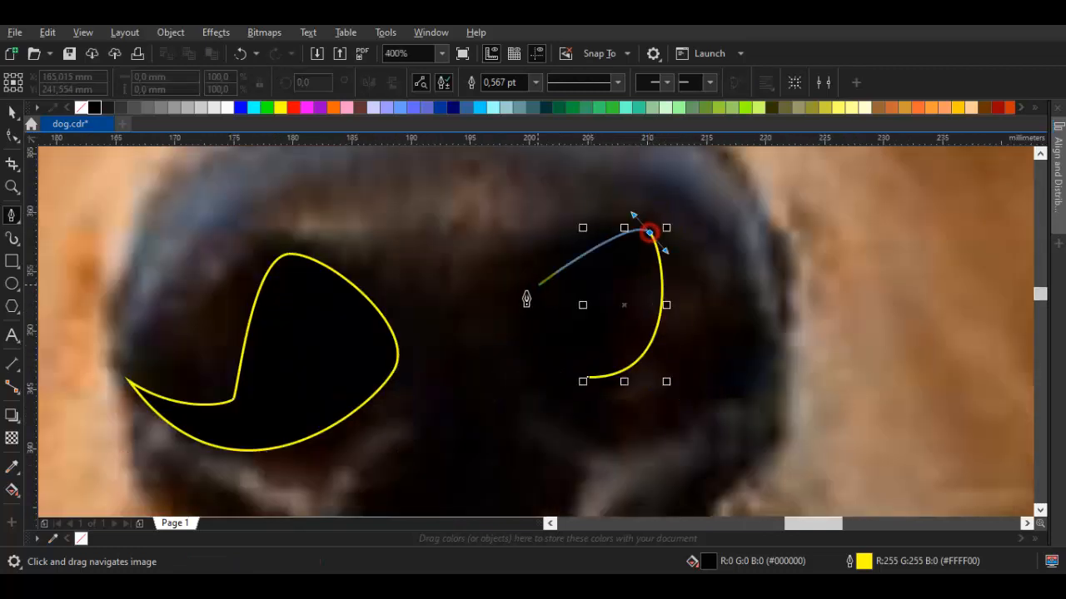
left_click_drag(507, 309, 481, 374)
scroll(526, 299, "down", 1)
scroll(590, 374, "up", 1)
left_click_drag(581, 367, 620, 377)
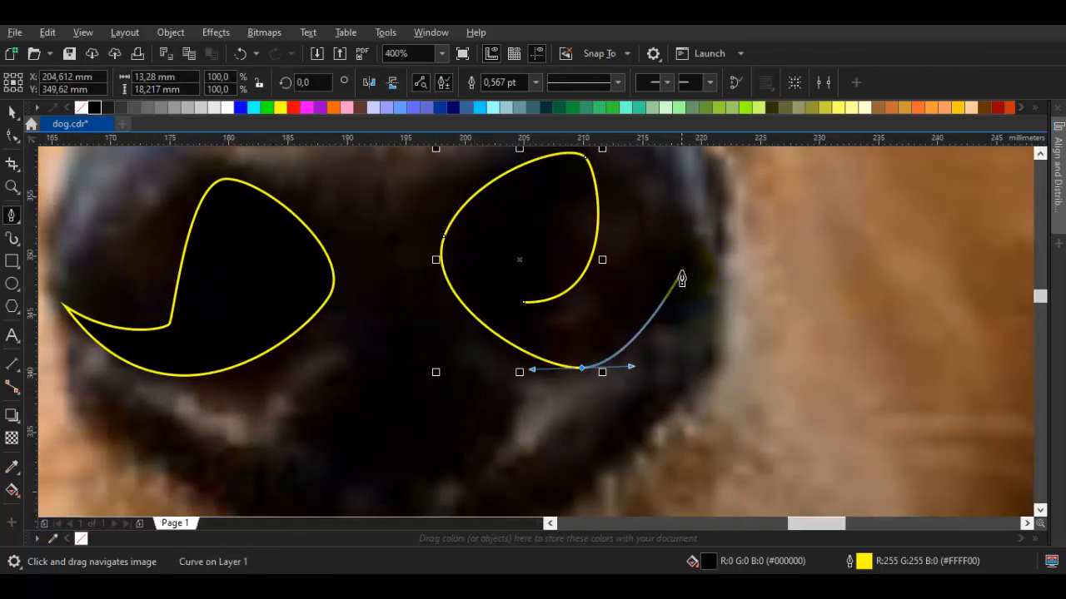
left_click_drag(683, 264, 552, 361)
left_click(531, 304)
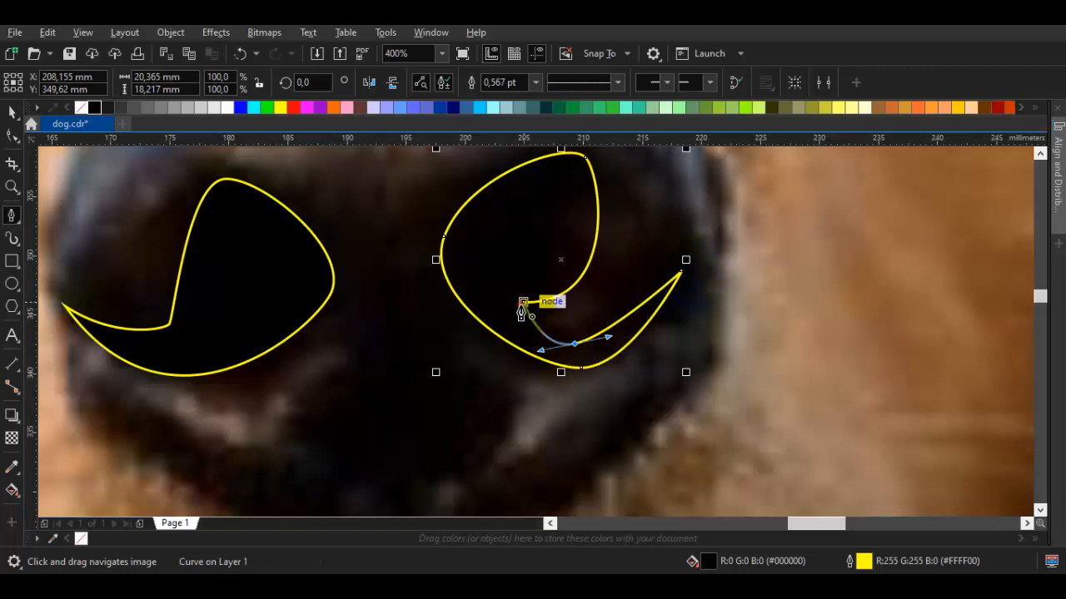
Draw a closed, curved connecting shape about 12.4 mm wide between the two nostrils
scroll(521, 310, "down", 2)
scroll(602, 269, "up", 1)
scroll(541, 263, "up", 1)
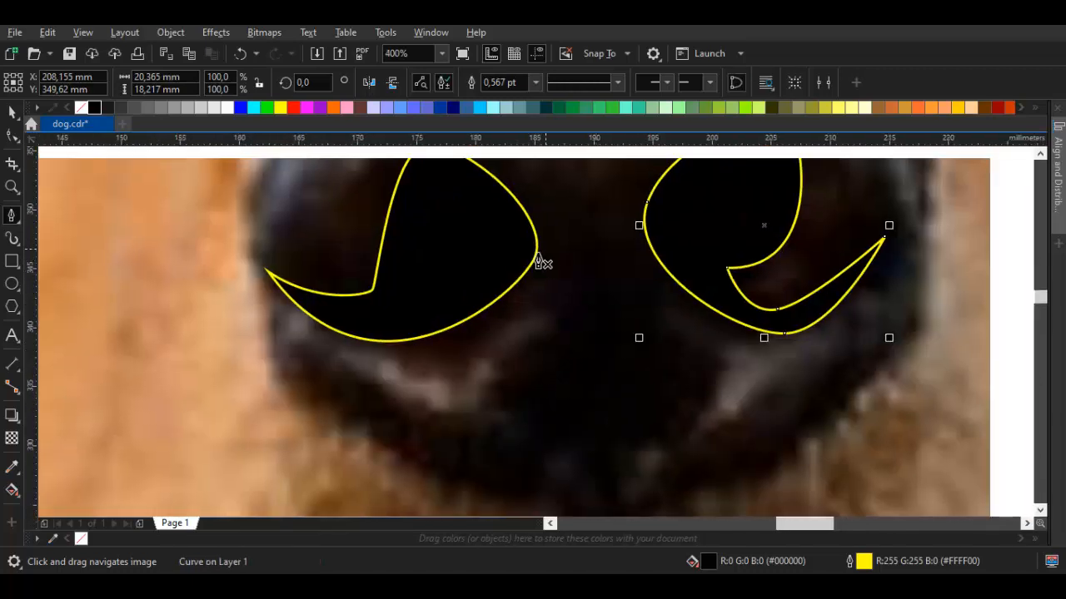
left_click_drag(523, 208, 571, 259)
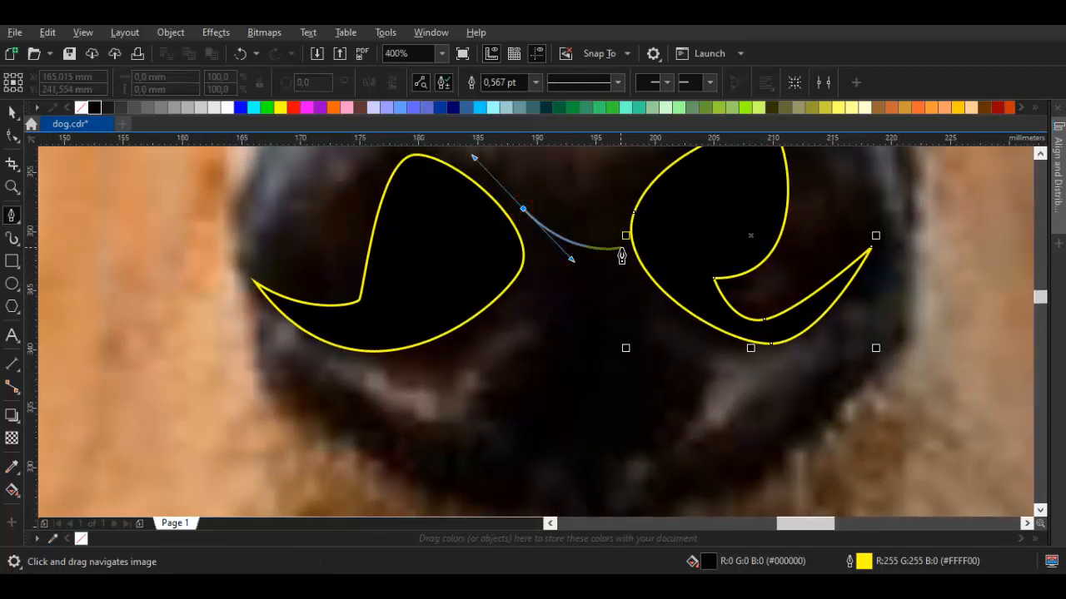
left_click_drag(671, 239, 659, 269)
left_click(523, 208)
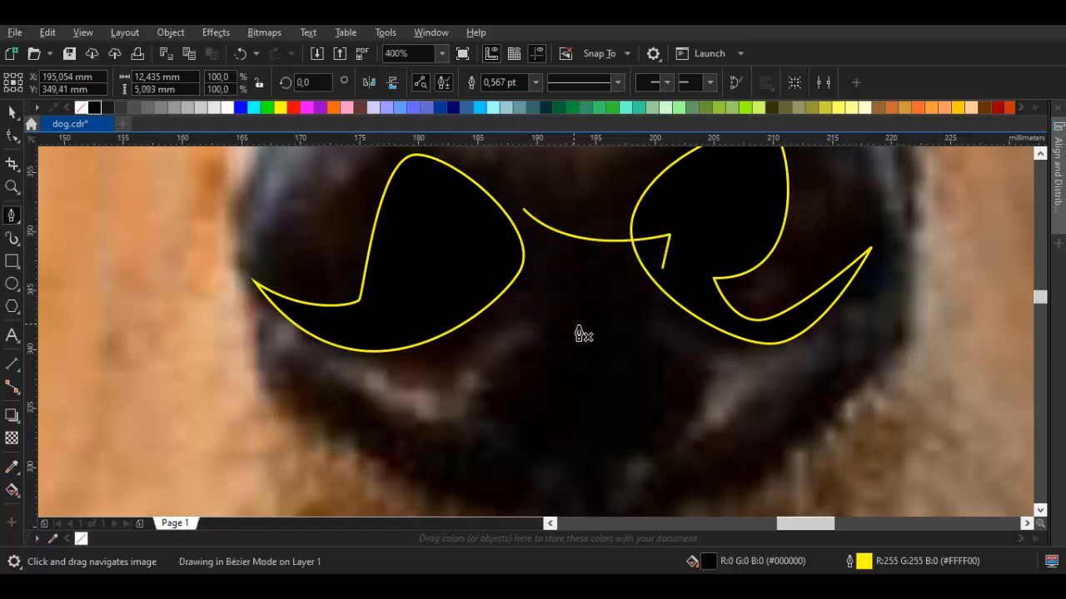
Start the nose outline between the nostrils, tracing down the central groove and along the nose's lower left curve
scroll(580, 333, "down", 1)
scroll(604, 233, "up", 1)
left_click_drag(599, 223, 630, 272)
scroll(546, 404, "down", 1)
scroll(549, 408, "up", 1)
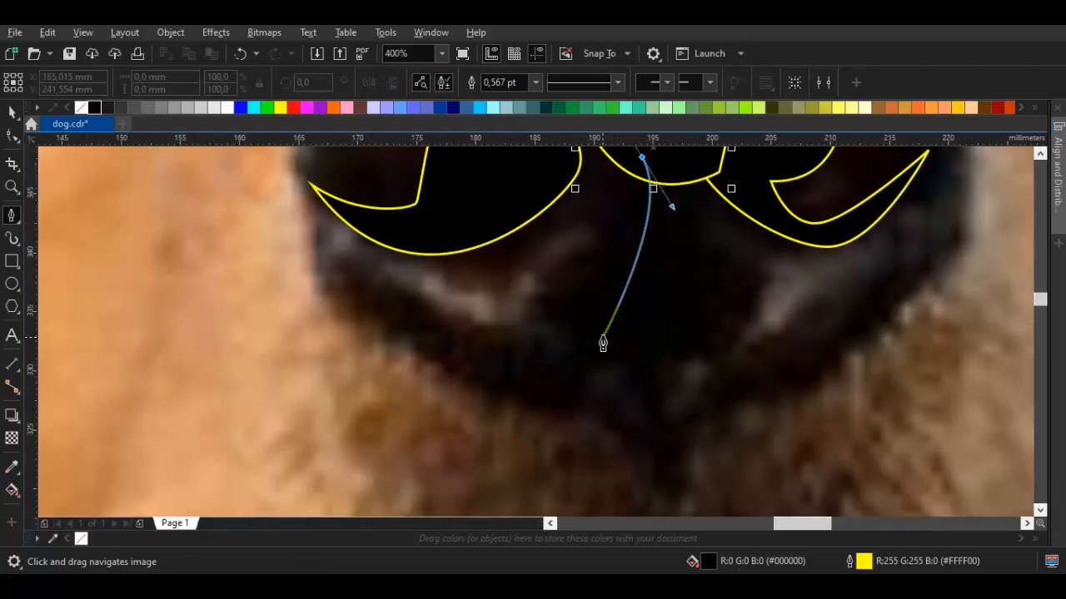
left_click(637, 312)
scroll(559, 374, "down", 2)
left_click_drag(485, 348, 411, 257)
Continue the outline up the nose's left side and over its top edge, ending the stroke in a tip
scroll(411, 257, "down", 1)
scroll(412, 258, "up", 1)
left_click_drag(452, 227, 471, 221)
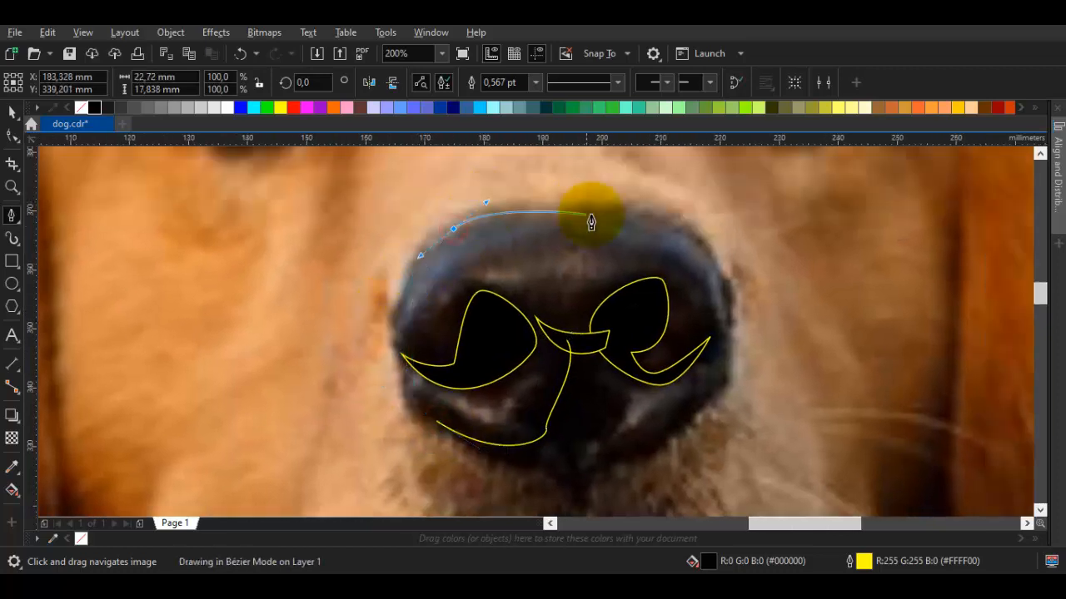
left_click_drag(585, 219, 609, 202)
left_click(469, 216)
Trace the outline's outer edge back down around the left side of the nose to its lower edge
scroll(575, 211, "up", 2)
mouse_move(380, 245)
left_mouse_down()
mouse_move(341, 254)
mouse_move(269, 361)
left_mouse_up()
scroll(342, 249, "down", 3)
scroll(342, 250, "left", 2)
left_click(344, 328)
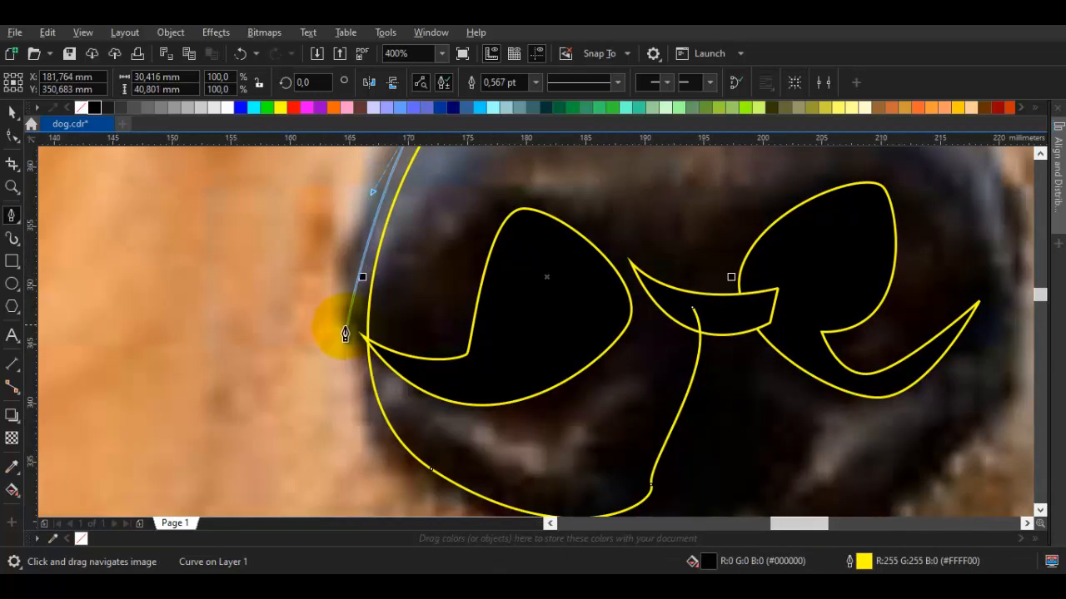
scroll(370, 222, "down", 2)
left_click_drag(465, 385, 572, 416)
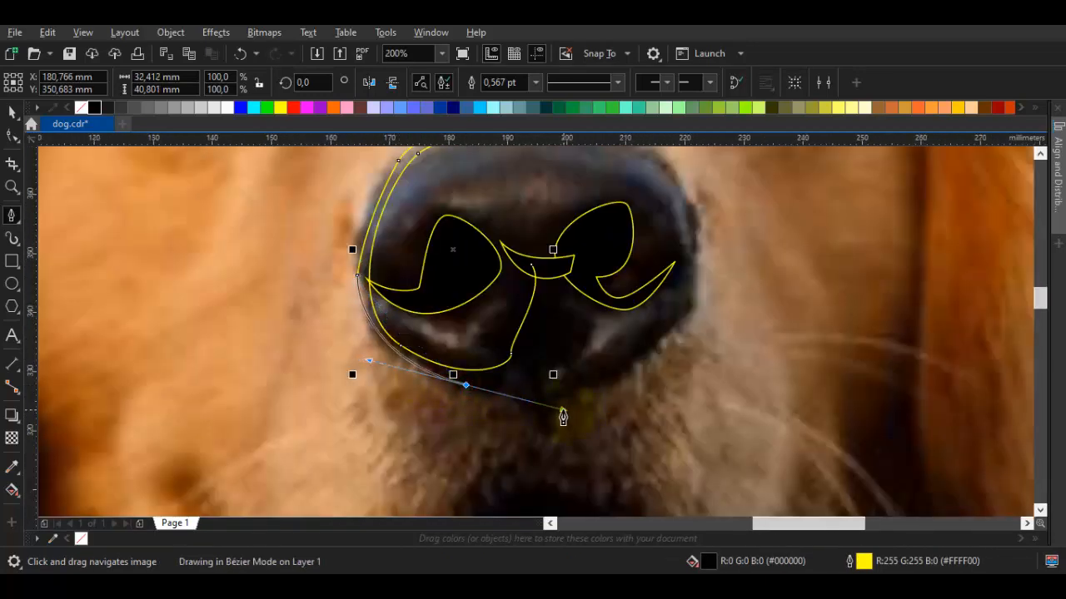
Extend the outline to the nose's bottom centre, down to the mouth and along the left upper lip to beside the tongue
scroll(532, 412, "up", 1)
left_click_drag(409, 362, 400, 383)
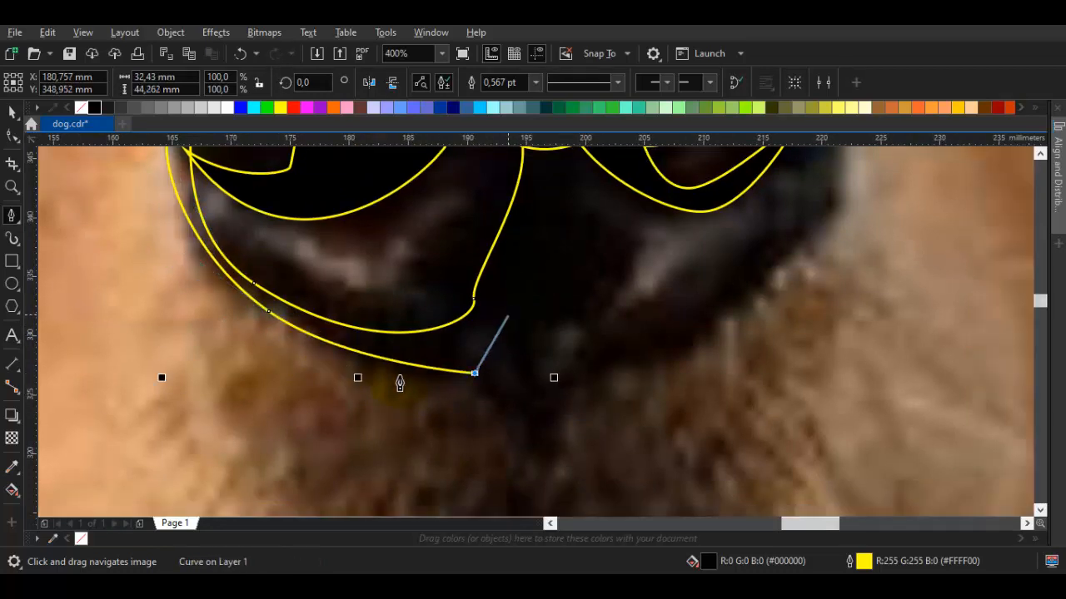
scroll(400, 383, "down", 1)
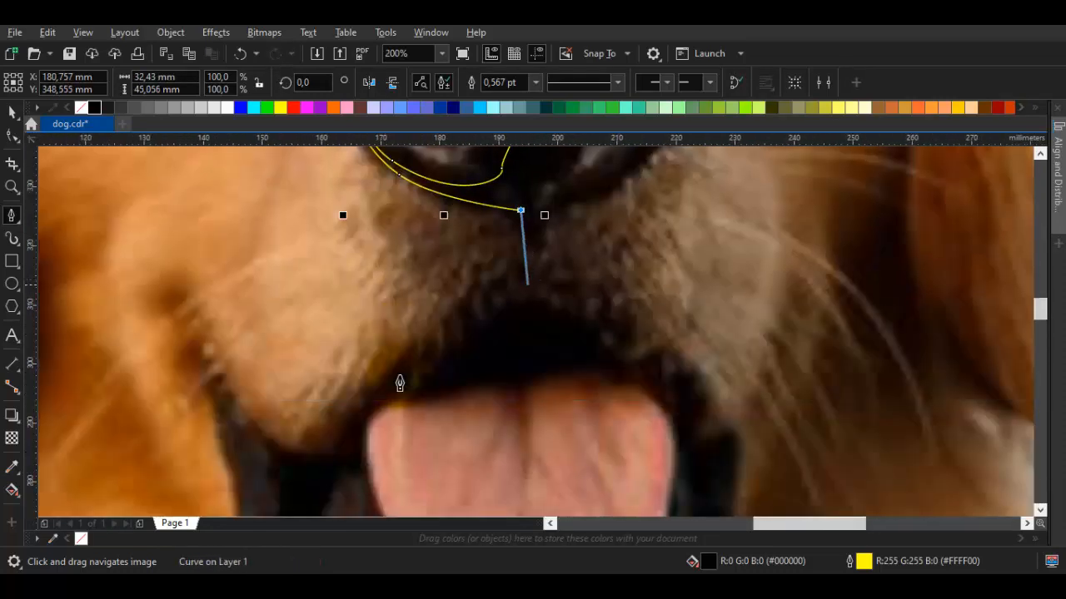
scroll(403, 381, "up", 1)
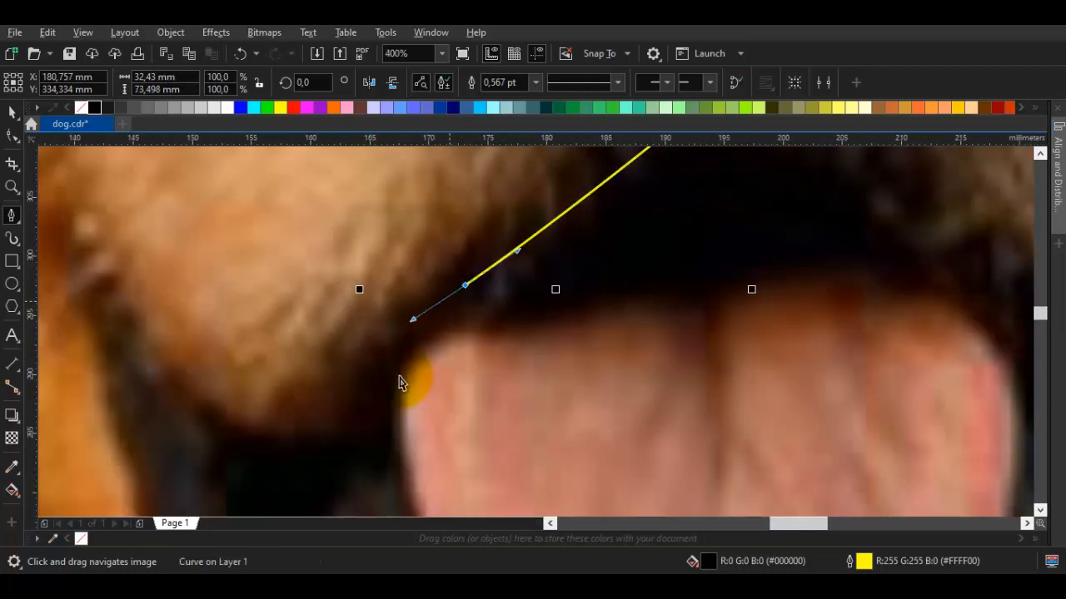
left_click(399, 383)
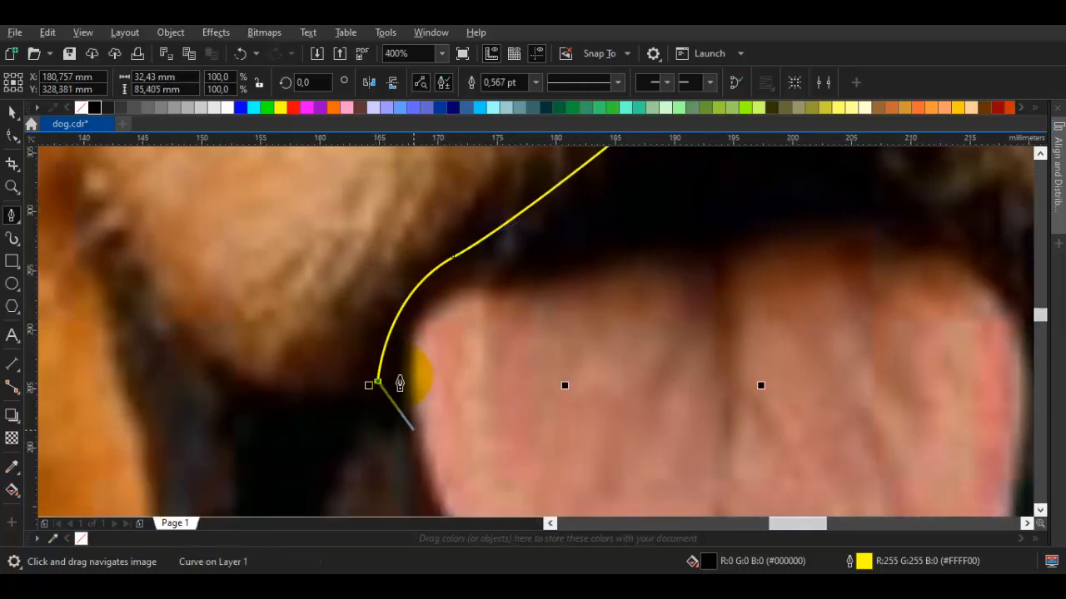
Trace the outline along the top edge of the tongue, including the narrow notch at its centre line
scroll(400, 383, "right", 2)
left_click_drag(612, 268, 646, 384)
scroll(400, 380, "right", 1)
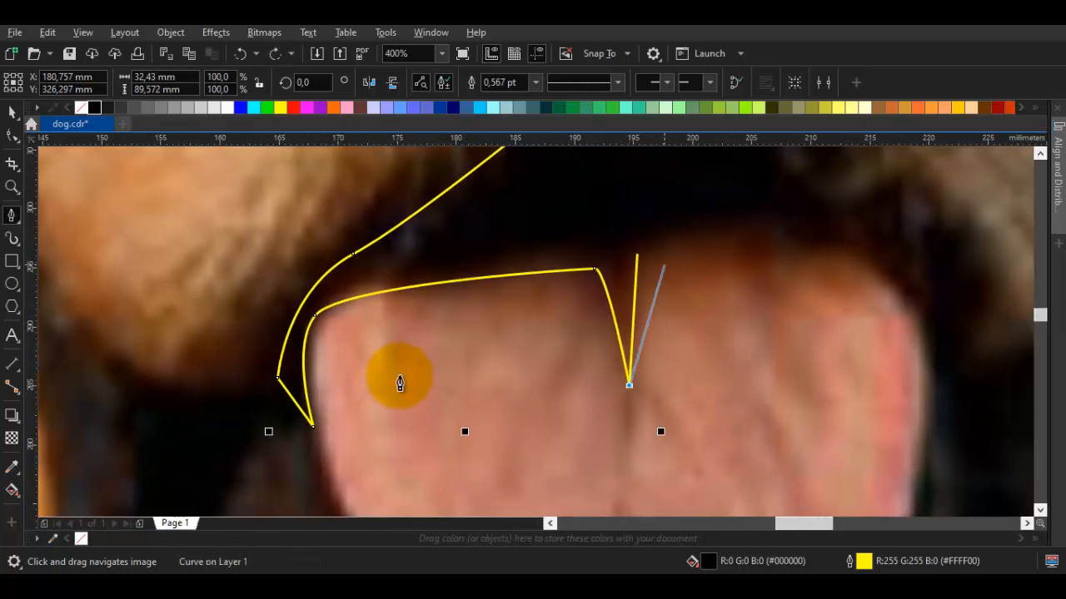
left_click_drag(836, 245, 891, 255)
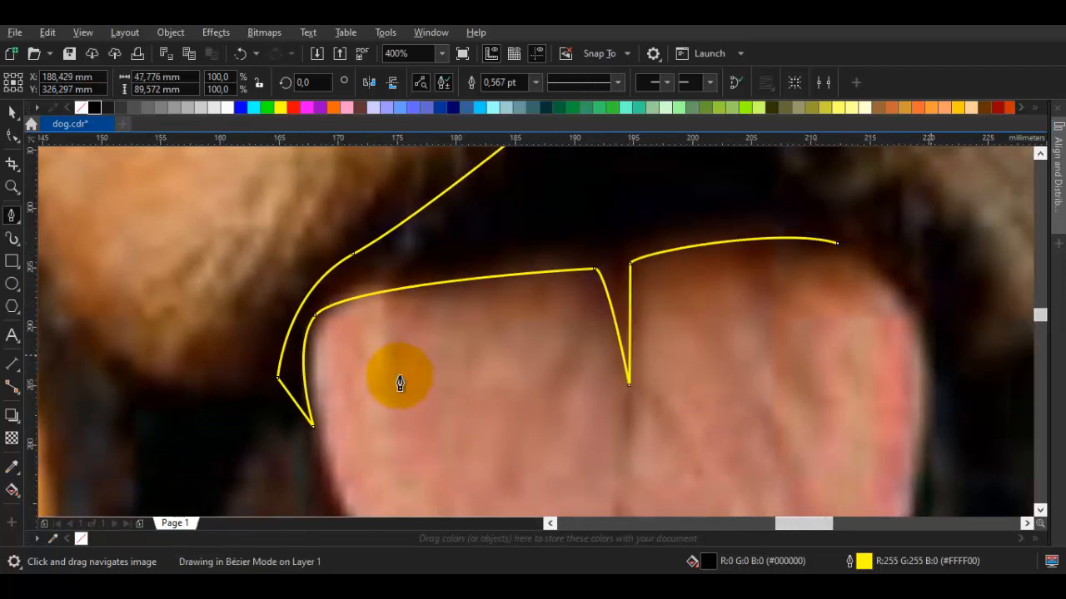
left_click_drag(930, 354, 862, 298)
Trace the outline along the right upper lip and back up the line beneath the nose
scroll(400, 383, "down", 3)
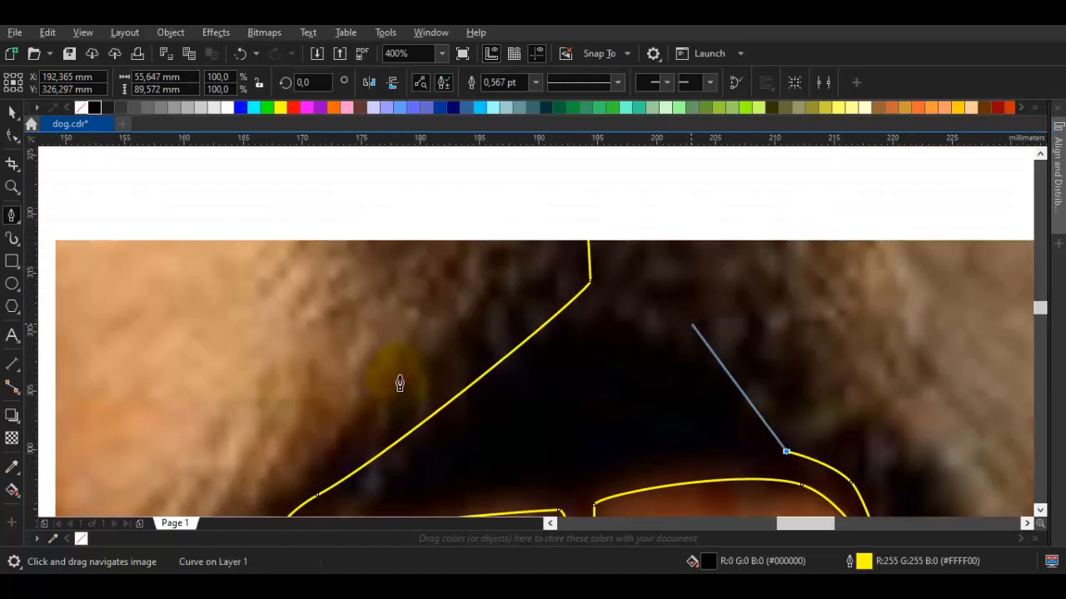
scroll(398, 383, "up", 2)
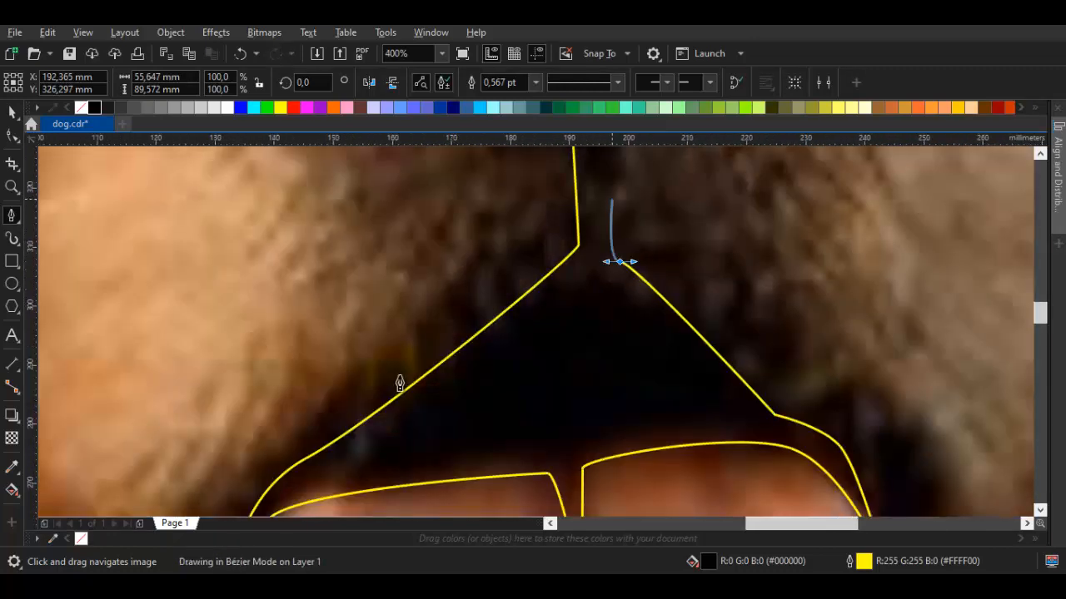
scroll(399, 383, "down", 2)
left_click(568, 260)
Trace the nose's lower right edge out to a point and back, then up the central groove to close the shape
mouse_move(700, 207)
left_mouse_down()
mouse_move(616, 328)
mouse_move(645, 328)
left_mouse_up()
scroll(399, 383, "up", 1)
left_click(731, 231)
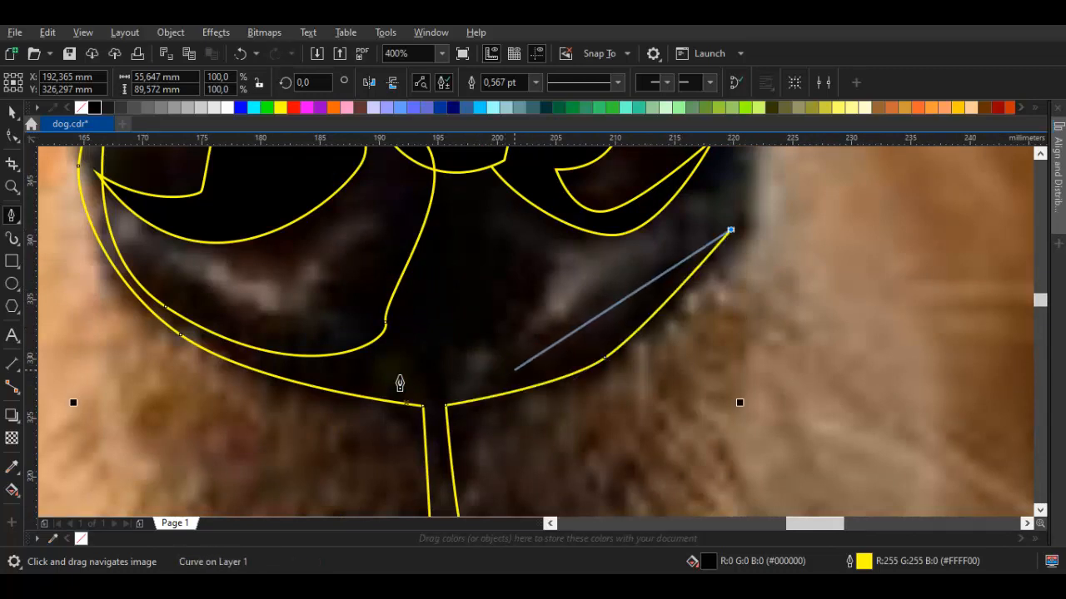
left_click_drag(549, 344, 496, 353)
left_click(439, 347)
left_click_drag(503, 261, 503, 248)
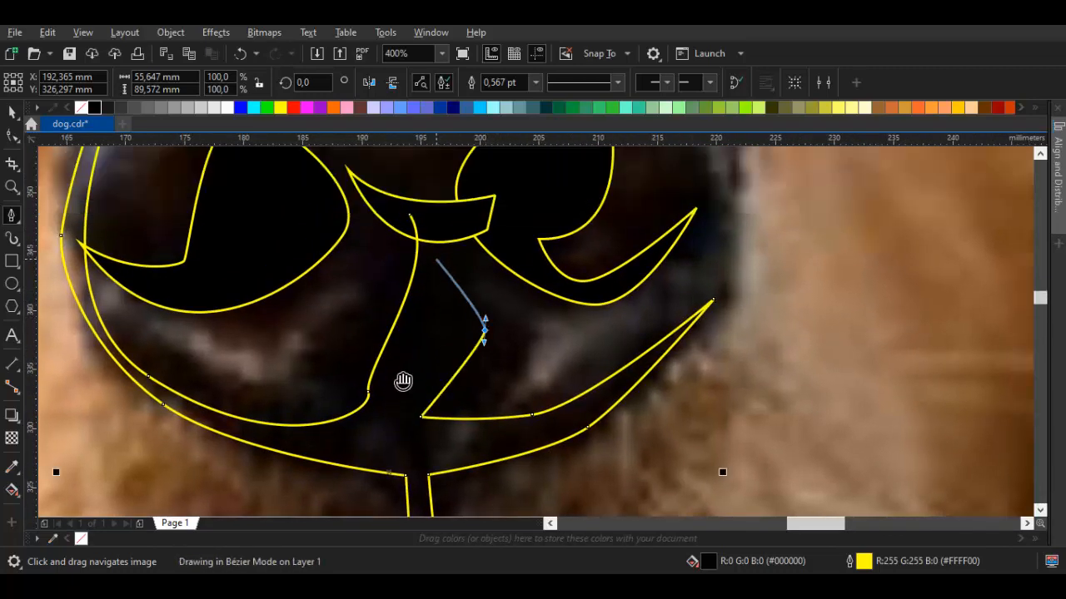
left_click(411, 244)
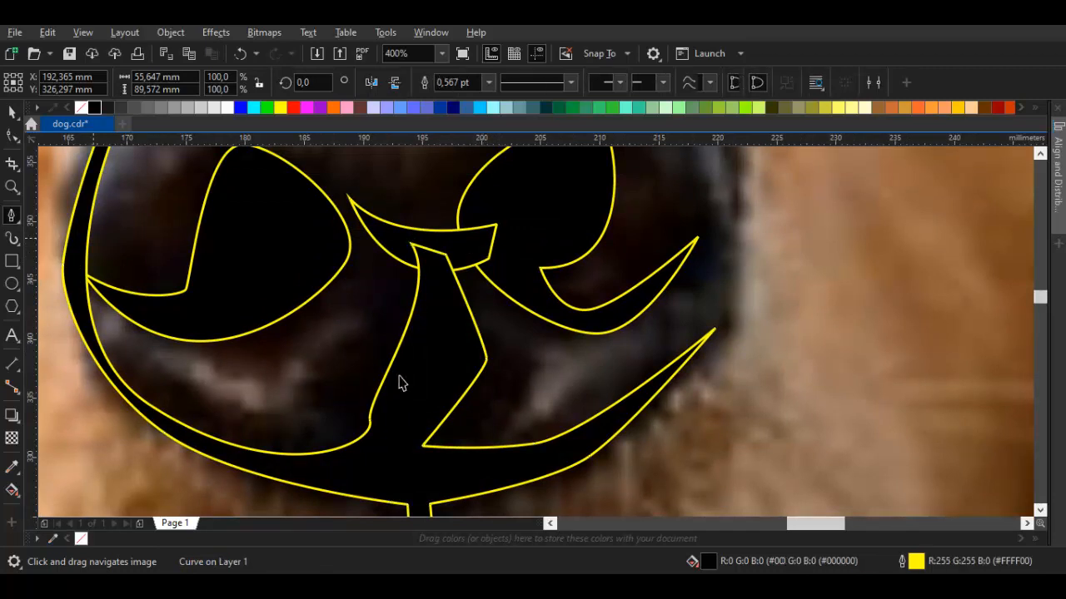
Remove the yellow outlines from the traced shapes, keeping their black fill, and save the drawing
key("ctrl+z")
key("space")
left_click(399, 383)
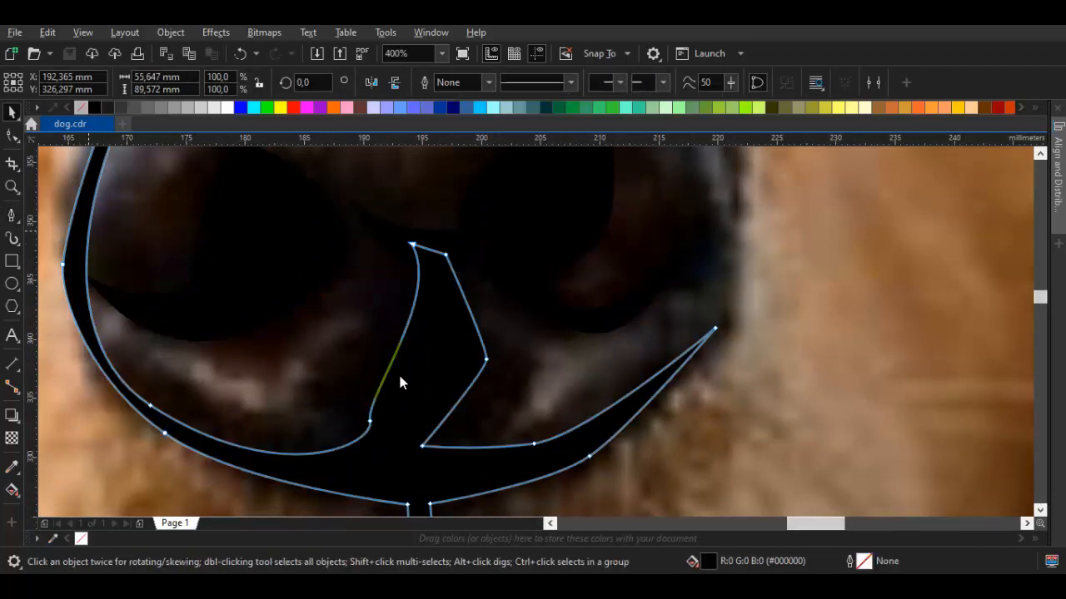
Move the inner node at the nose's lower left about 0.86 mm inward and the left nostril's tip about 0.71 mm outward
key("F10")
left_click(399, 383)
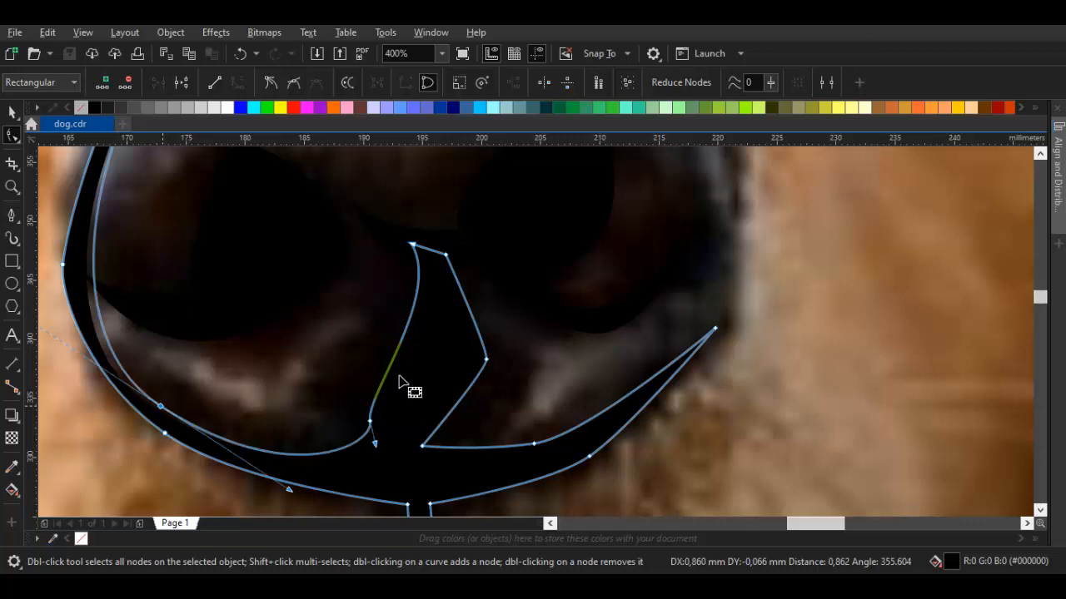
scroll(400, 382, "down", 2)
scroll(399, 383, "up", 3)
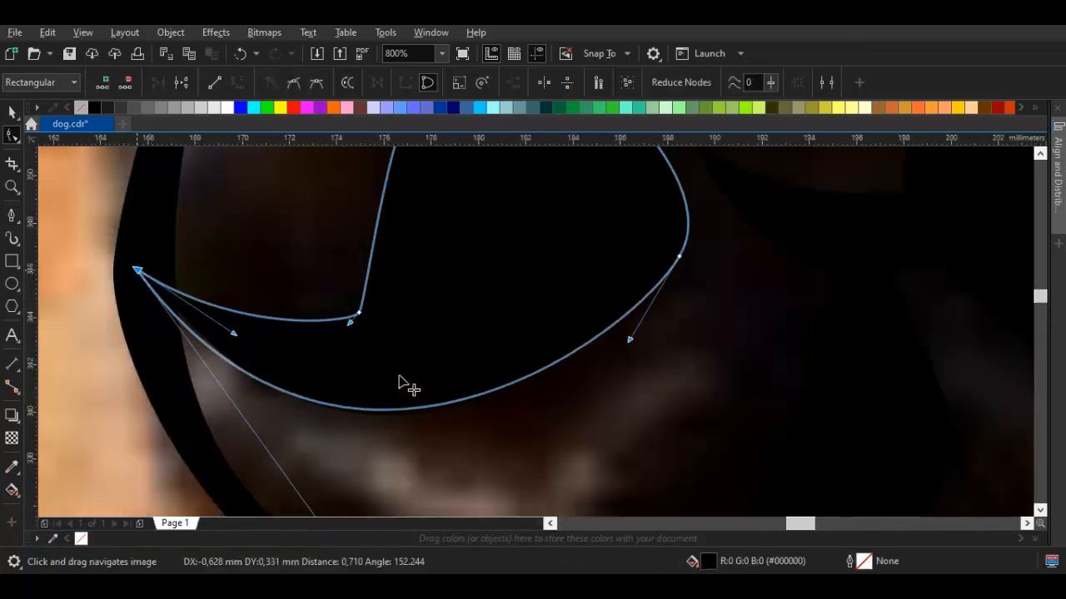
scroll(399, 383, "down", 2)
Delete the node of the nose outline where the central groove meets the lower left inner curve
key("space")
scroll(398, 381, "down", 2)
left_click(398, 380)
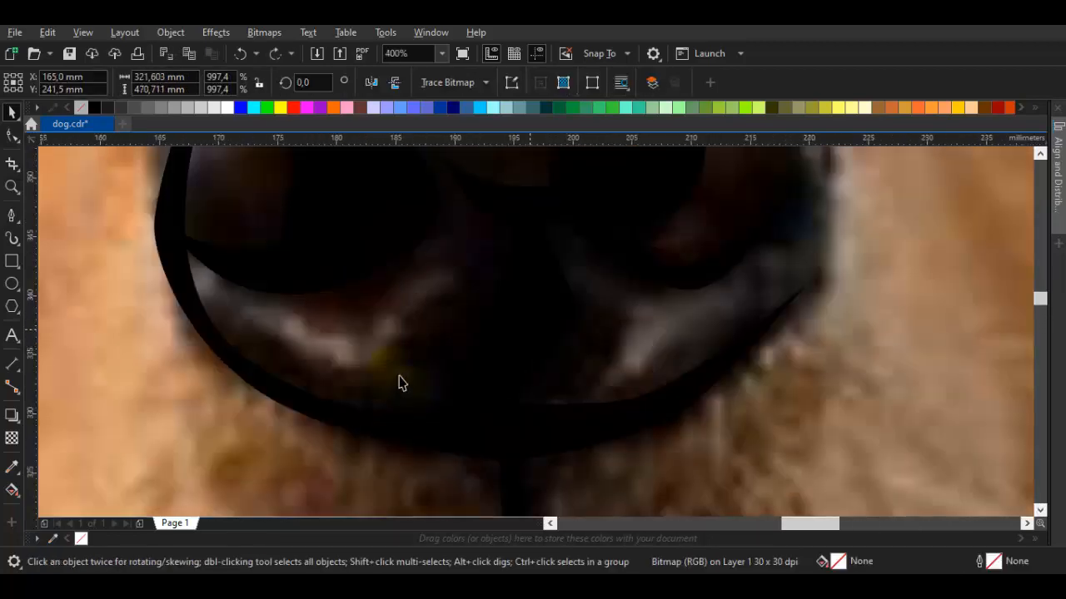
left_click(398, 383)
key("F10")
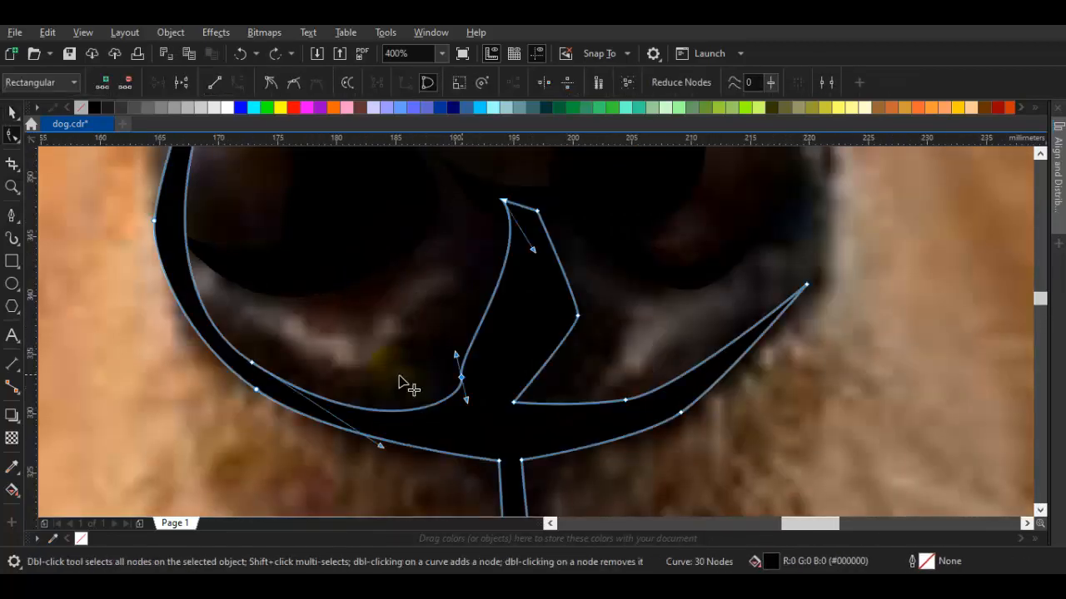
key("Delete")
Select all objects and give the traced shapes yellow outlines again
key("space")
scroll(398, 383, "down", 4)
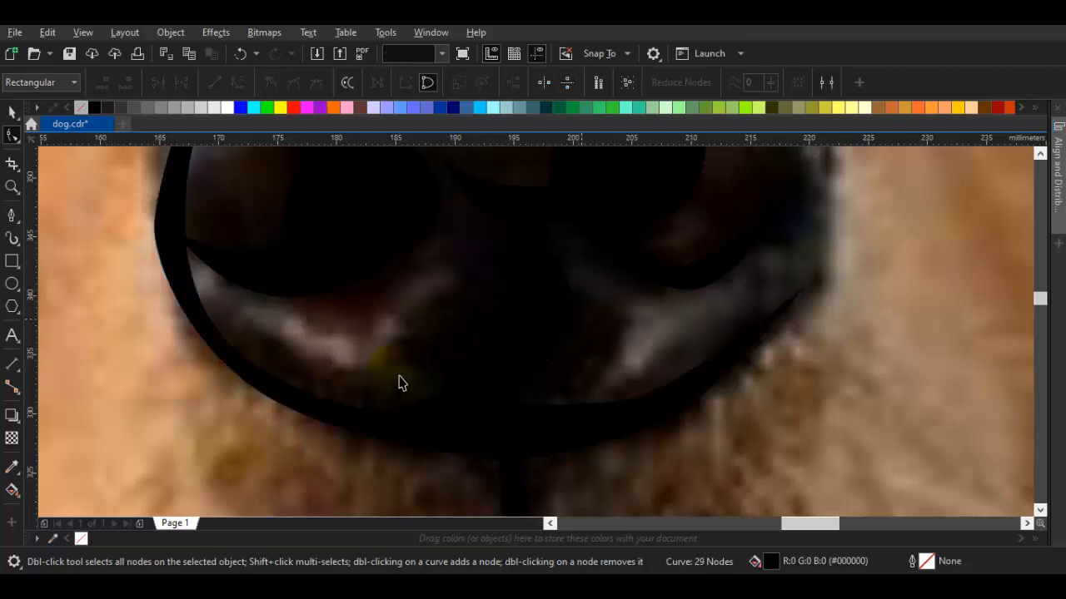
key("ctrl+a")
key("ctrl+s")
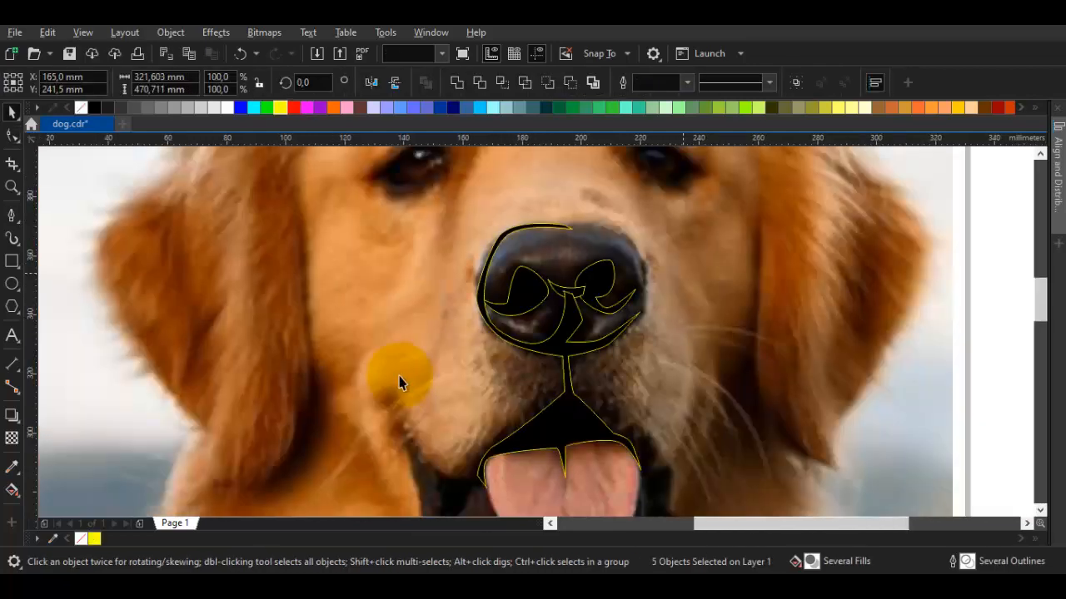
Trace the inner edge of the nose's missing right rim with the Pen tool, from the top stroke's tip down to the lower right stroke
scroll(398, 383, "up", 6)
key("F5")
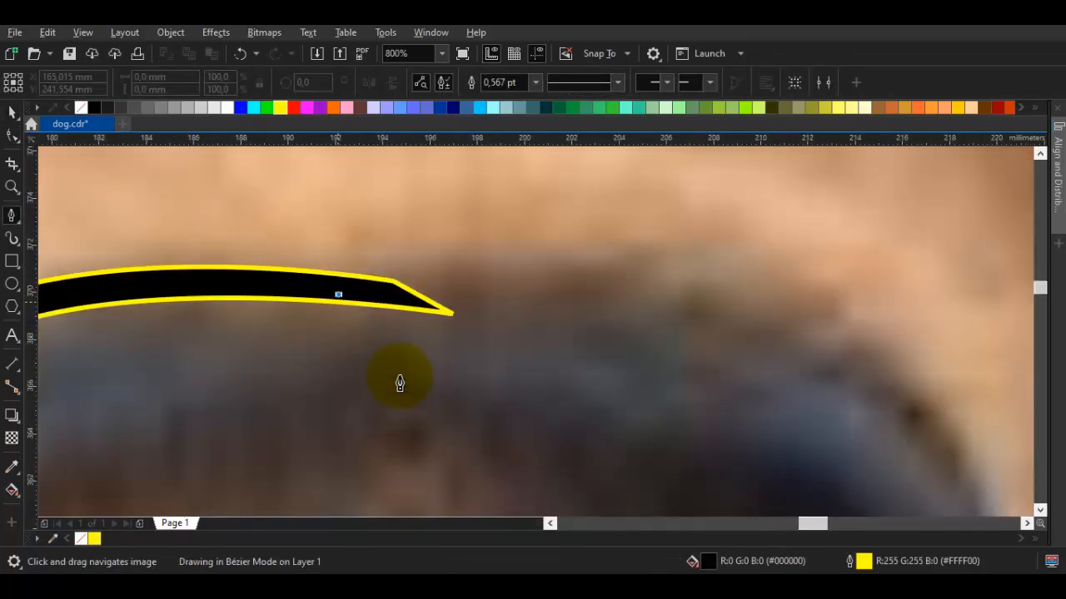
key("Escape")
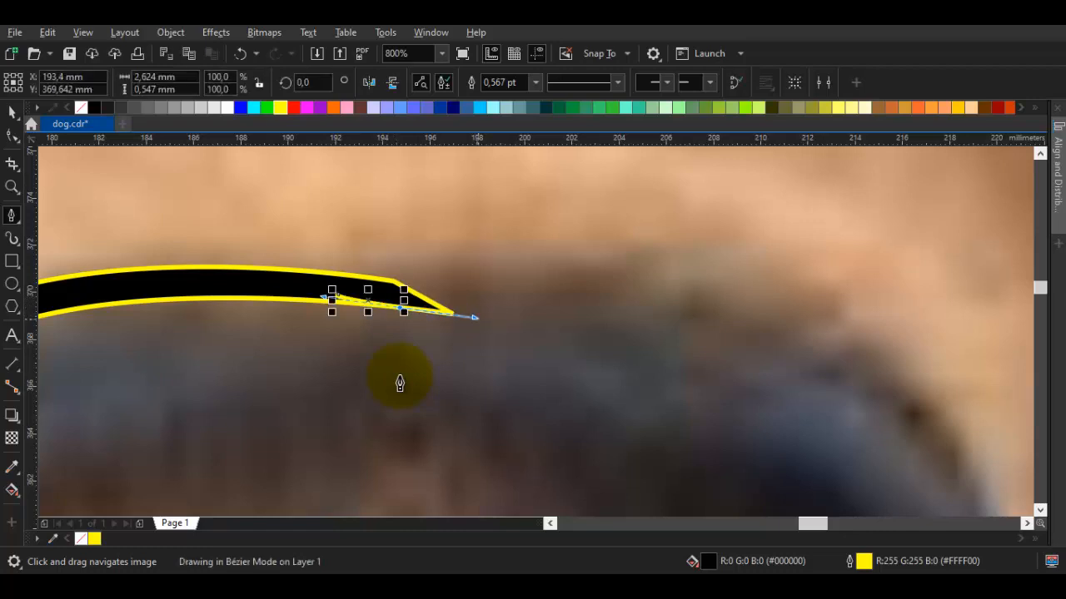
scroll(400, 383, "down", 2)
scroll(569, 251, "down", 5)
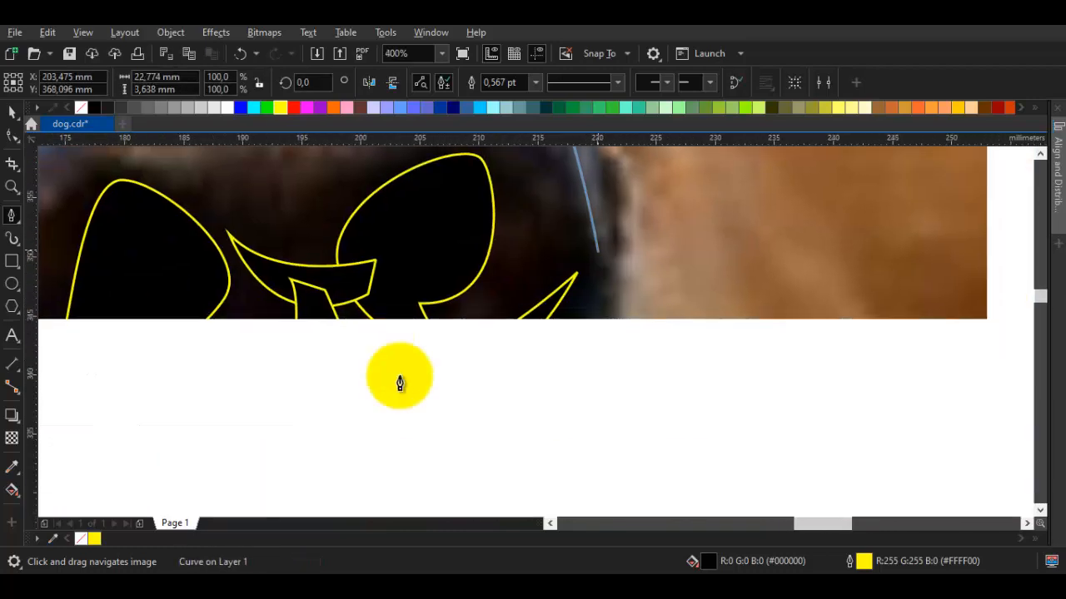
left_click_drag(578, 282, 571, 329)
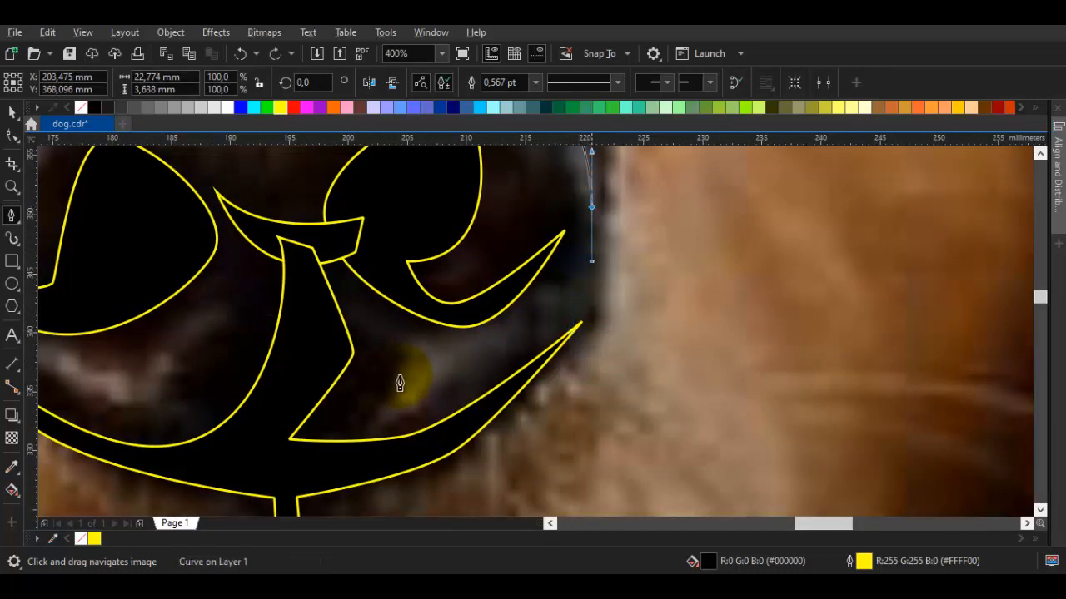
left_click_drag(513, 374, 468, 416)
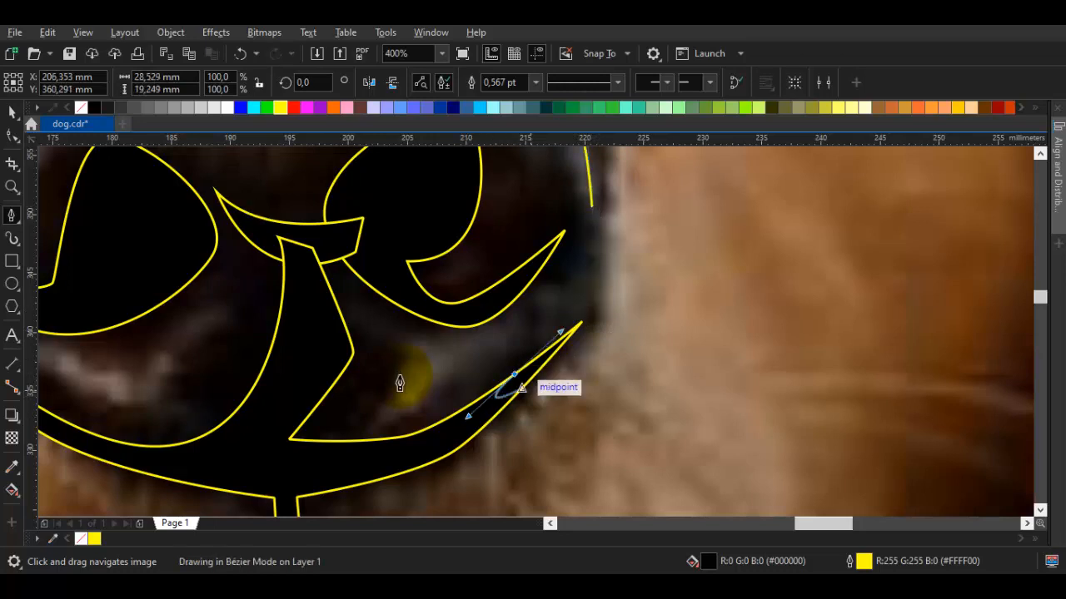
key("Escape")
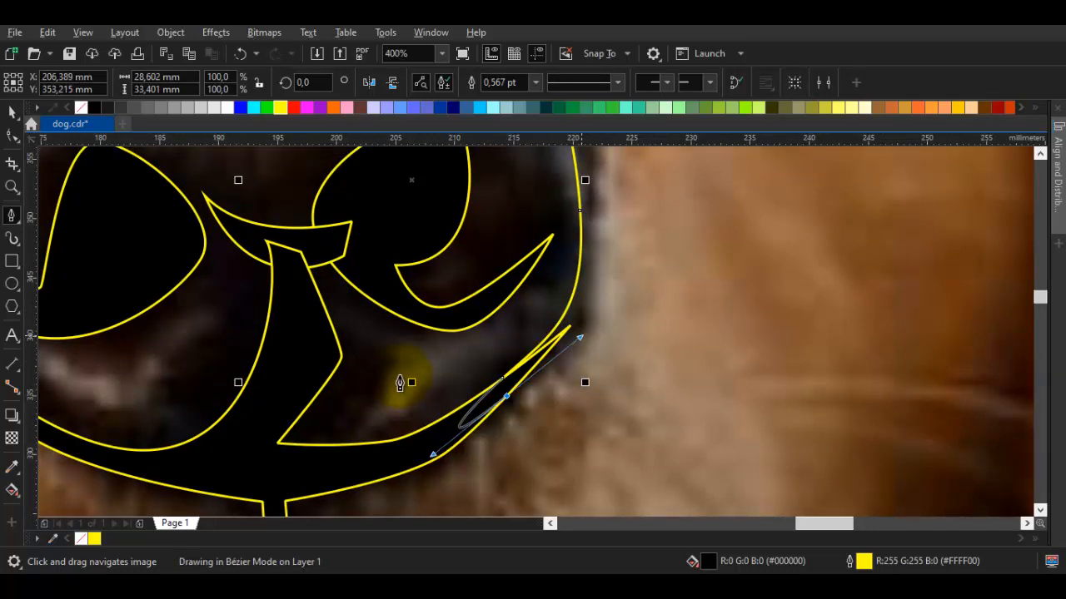
key("Escape")
scroll(400, 383, "up", 3)
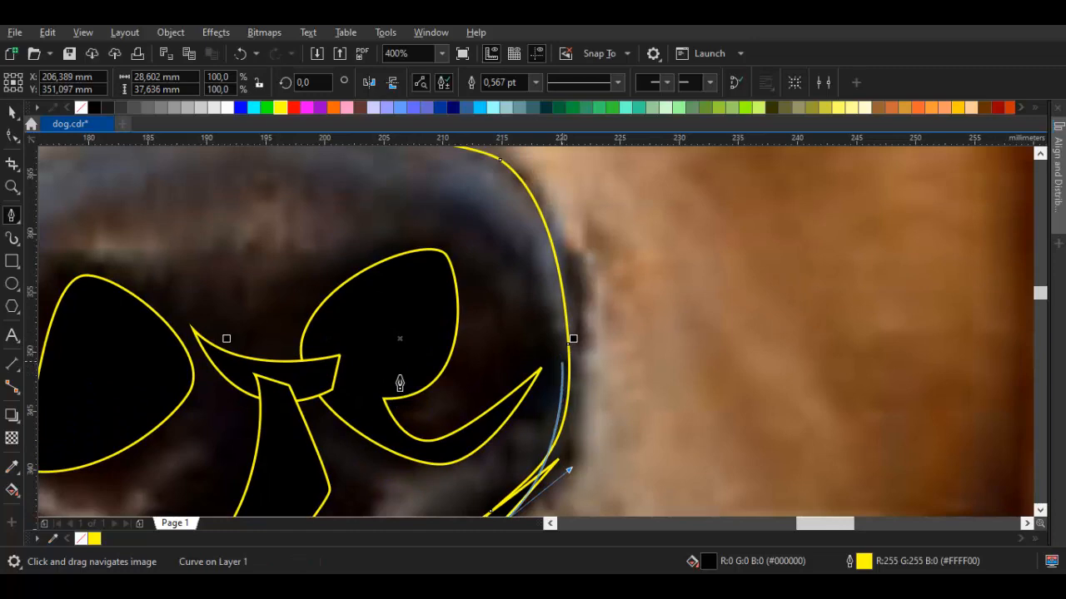
Trace the rim's outer edge back up over the nose's top and close the shape, about 30 mm wide and 38 mm high
left_click_drag(574, 338, 582, 444)
key("Escape")
scroll(400, 383, "up", 3)
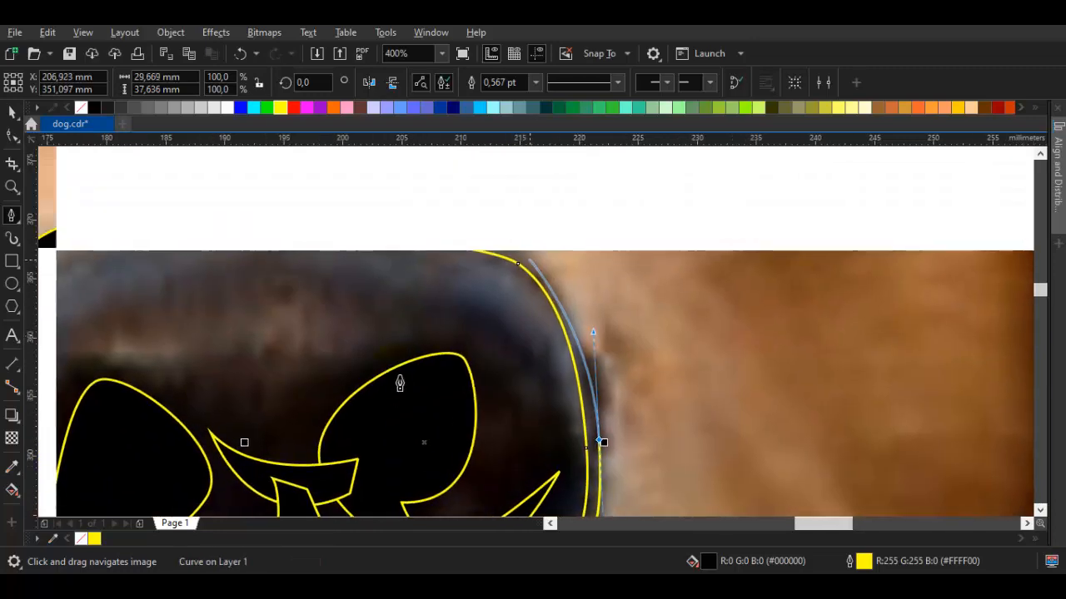
scroll(337, 225, "left", 1)
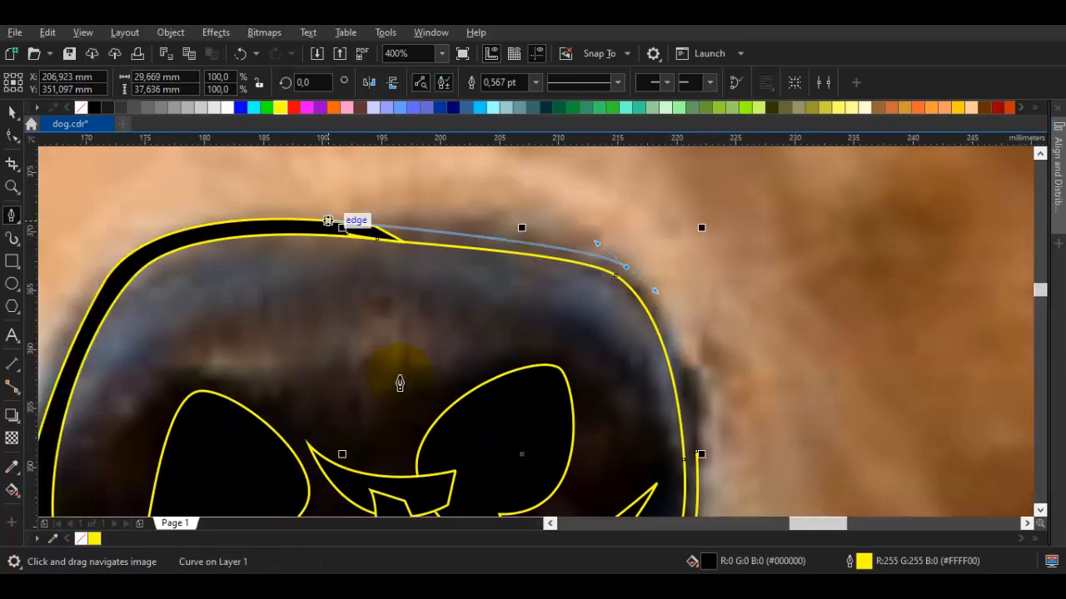
scroll(340, 222, "up", 1)
left_click_drag(354, 223, 237, 216)
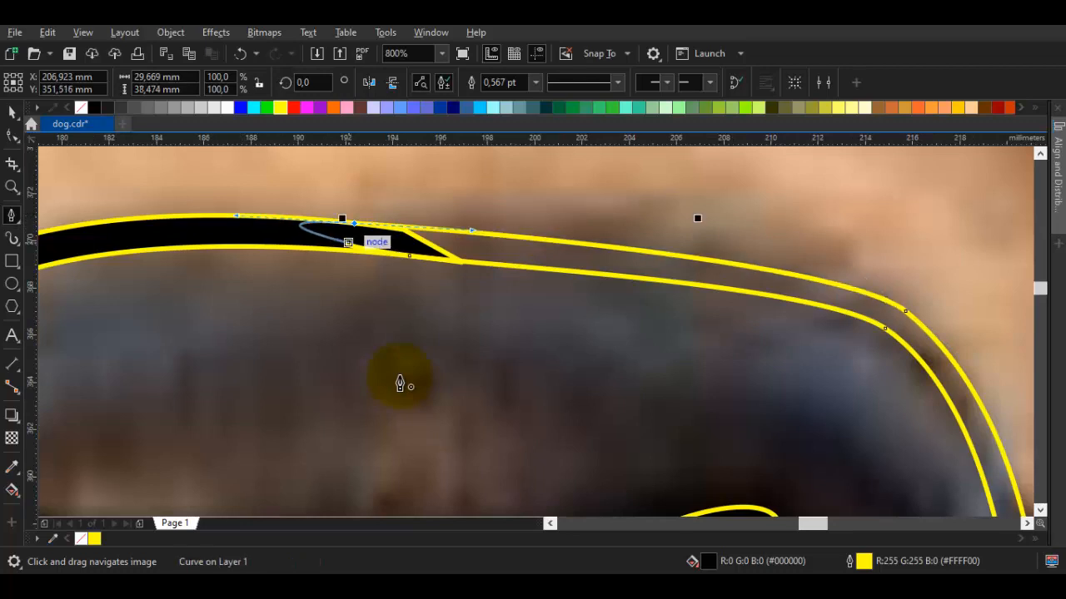
left_click(348, 243)
Remove the yellow outlines from the nose rim shapes, keeping their black fill
key("space")
left_click(147, 159)
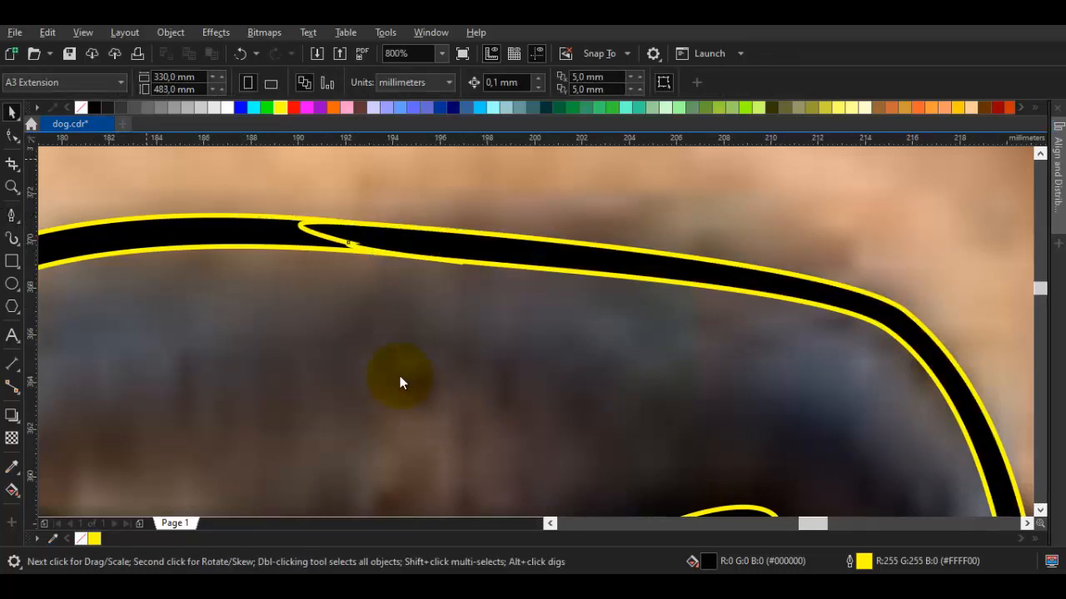
right_click(81, 107)
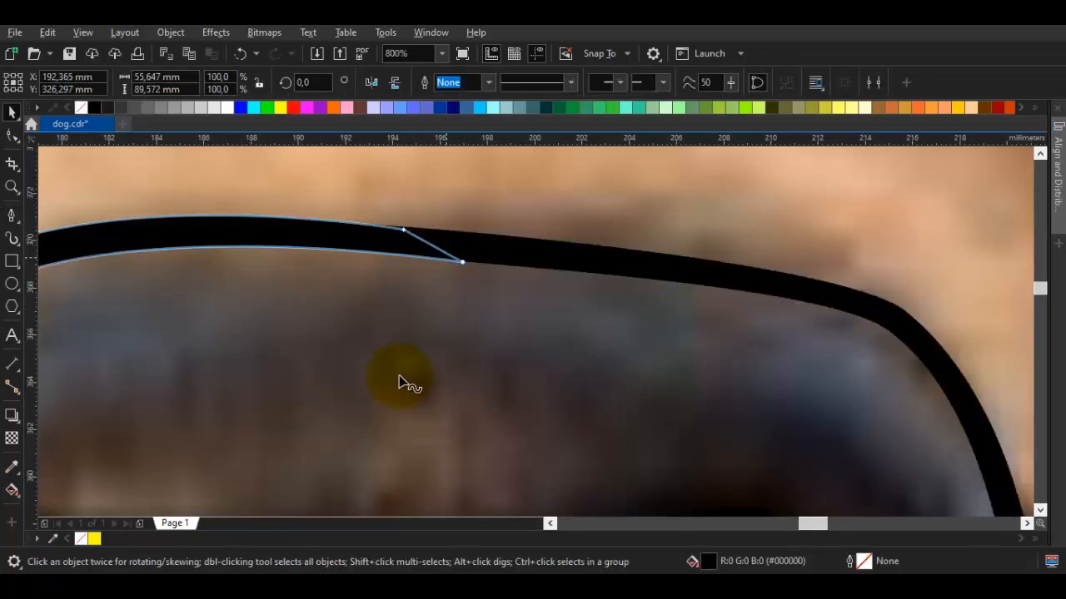
Move the tip node of the left rim's top end about 1.8 mm to the right, into the new right rim
key("F10")
left_click_drag(462, 262, 504, 265)
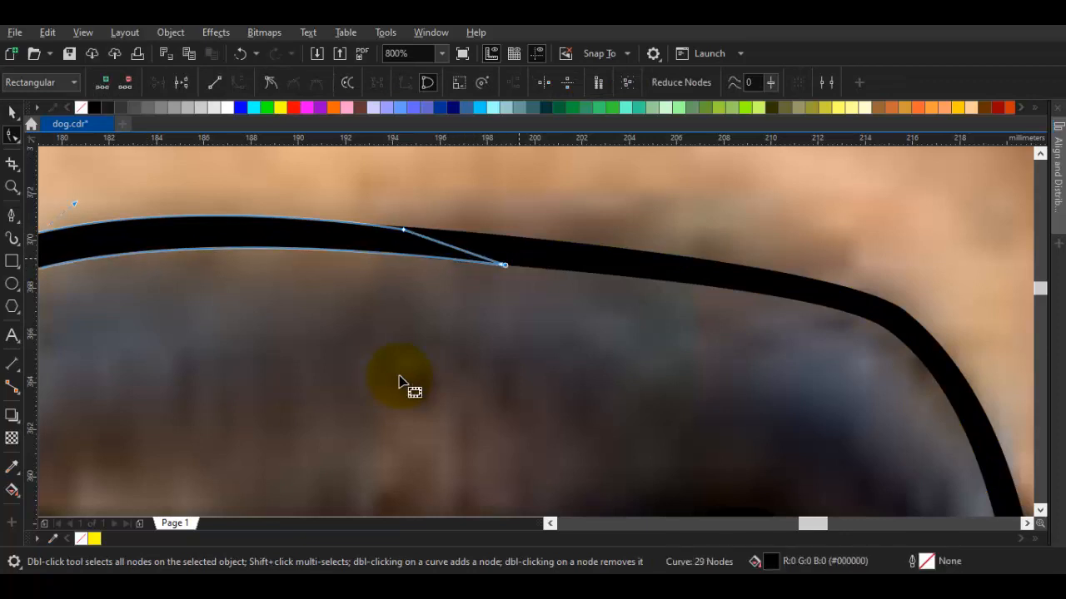
key("space")
Give all the traced nose and mouth shapes yellow outlines again
scroll(399, 383, "down", 5)
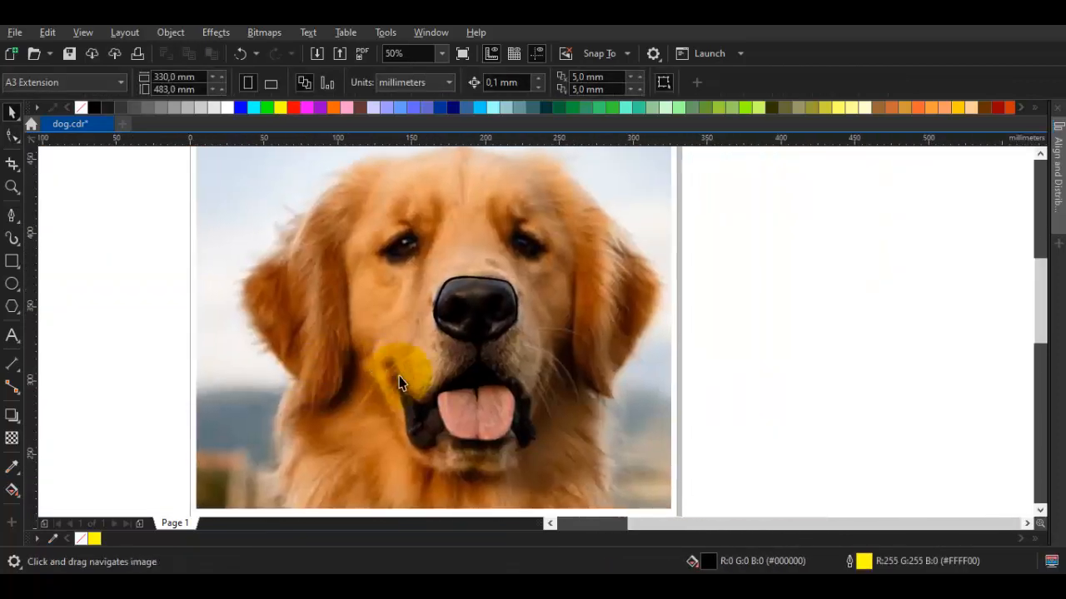
mouse_move(849, 240)
left_mouse_down()
mouse_move(521, 403)
mouse_move(420, 404)
left_mouse_up()
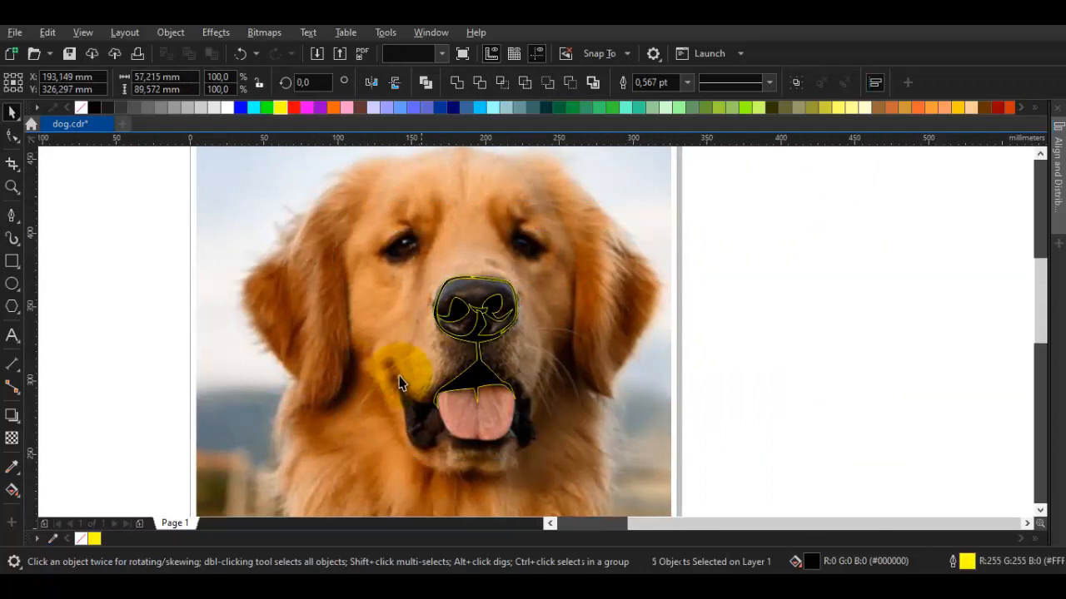
Trace the tongue's left side and bottom with the Pen tool, from the mouth shape's left corner to the tongue's centre line
scroll(400, 383, "up", 3)
key("F5")
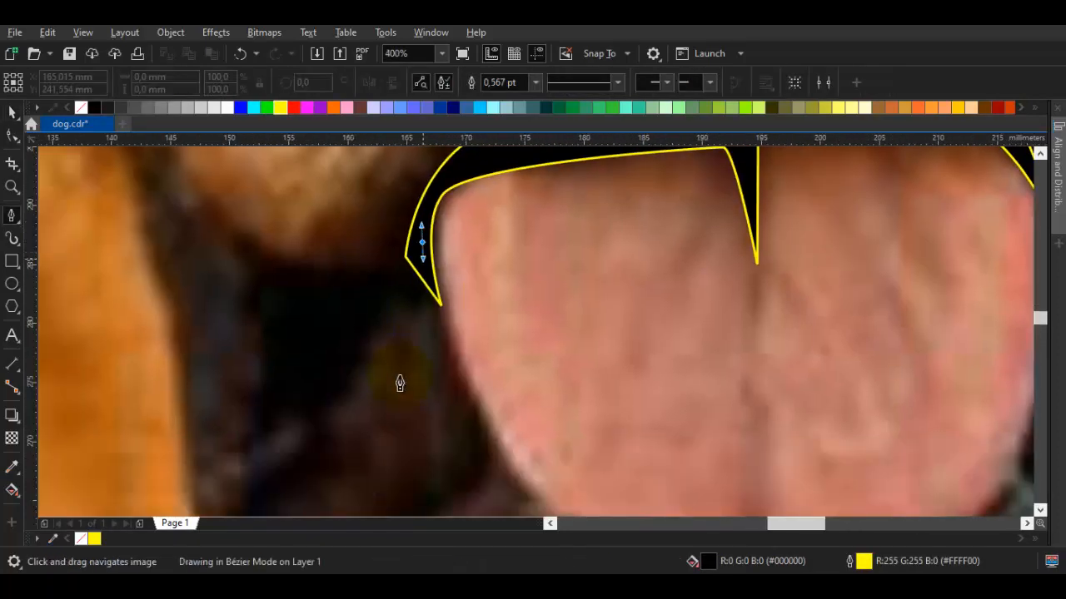
key("space")
key("space")
left_click_drag(451, 175, 424, 196)
left_click_drag(458, 342, 469, 409)
left_click(399, 383)
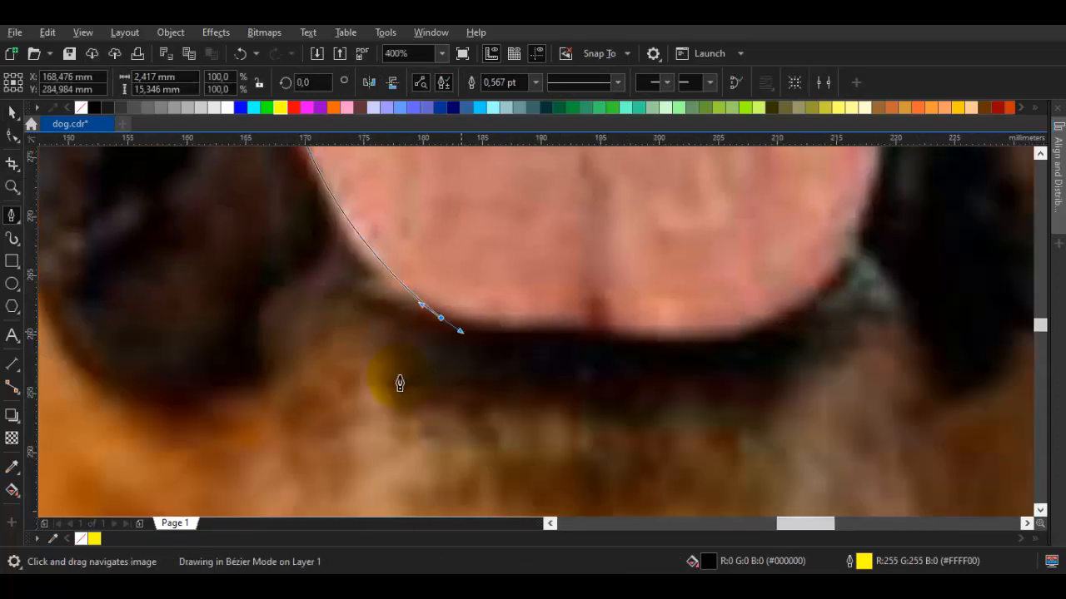
left_click(601, 234)
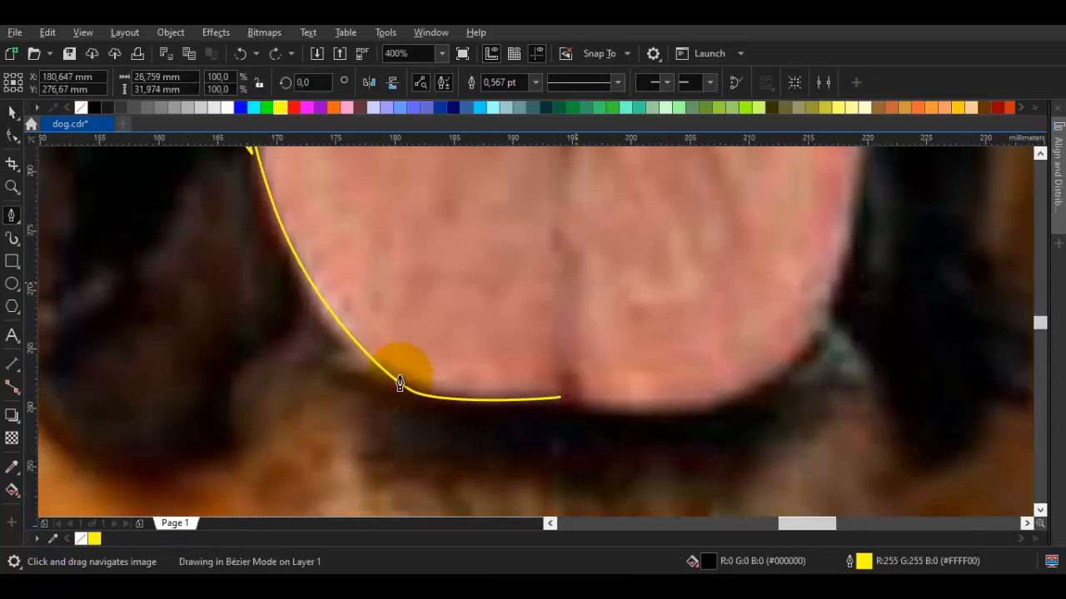
key("ctrl+shift+z")
Continue the path with a narrow notch at the tongue's centre line and up its right side to the mouth shape's right corner
left_click(400, 383)
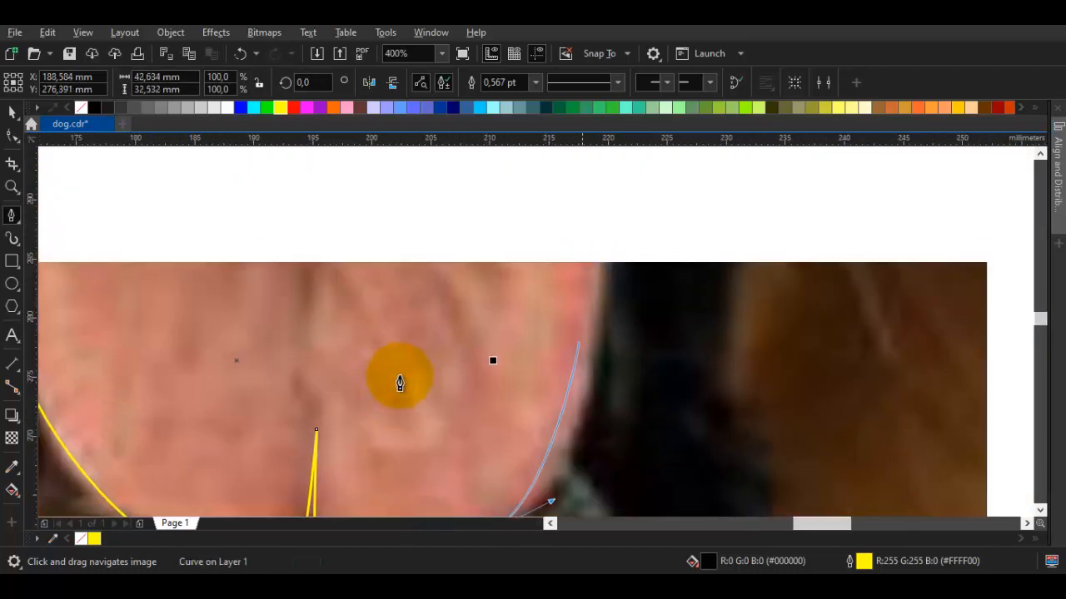
left_click(400, 383)
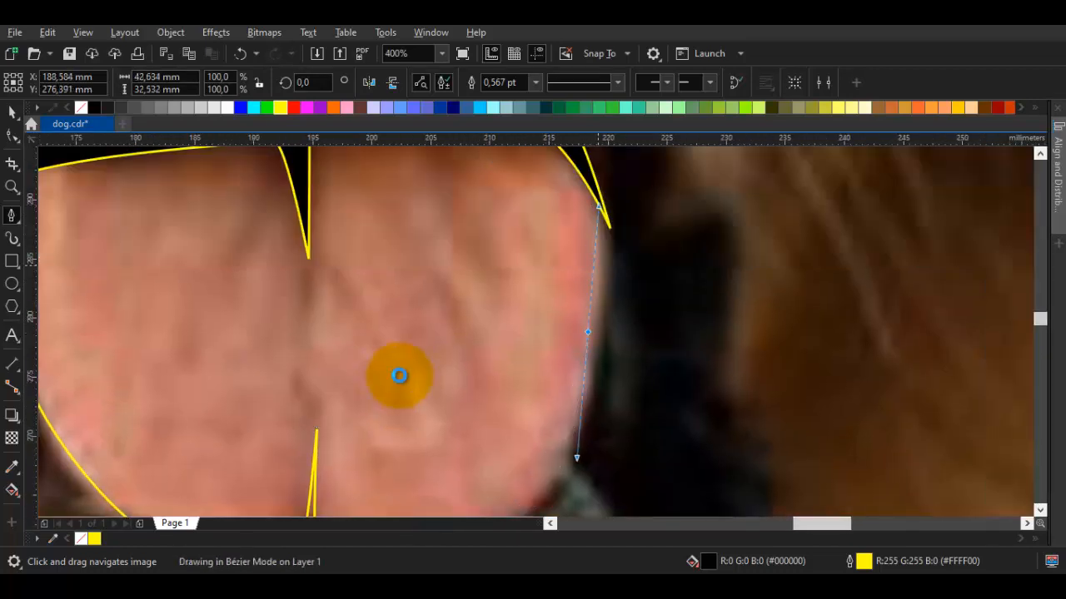
left_click_drag(593, 349, 603, 239)
scroll(581, 241, "up", 2)
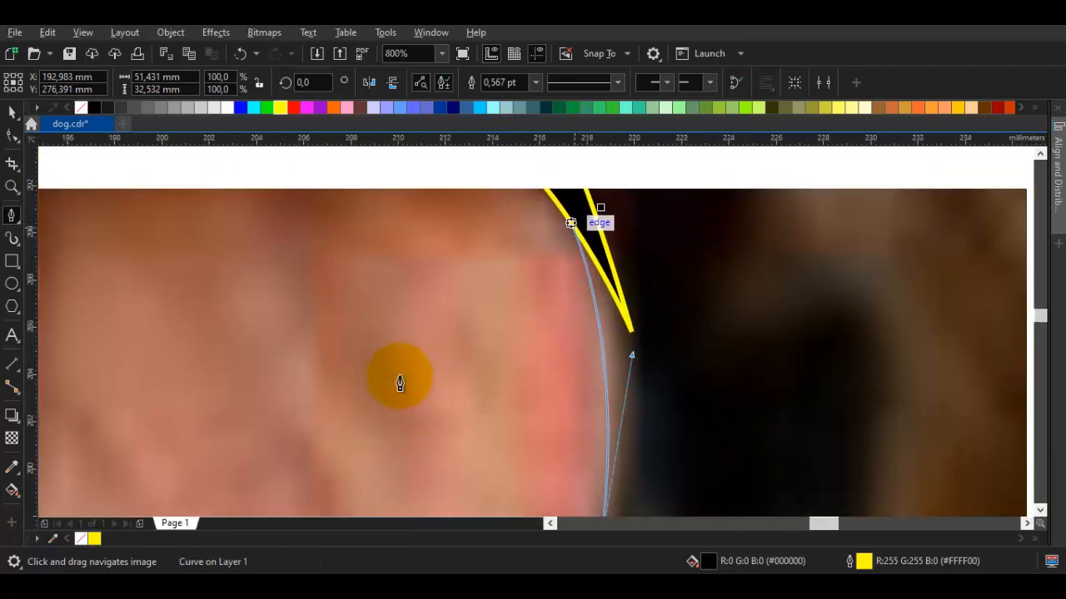
left_click_drag(584, 186, 626, 275)
left_click_drag(631, 407, 631, 308)
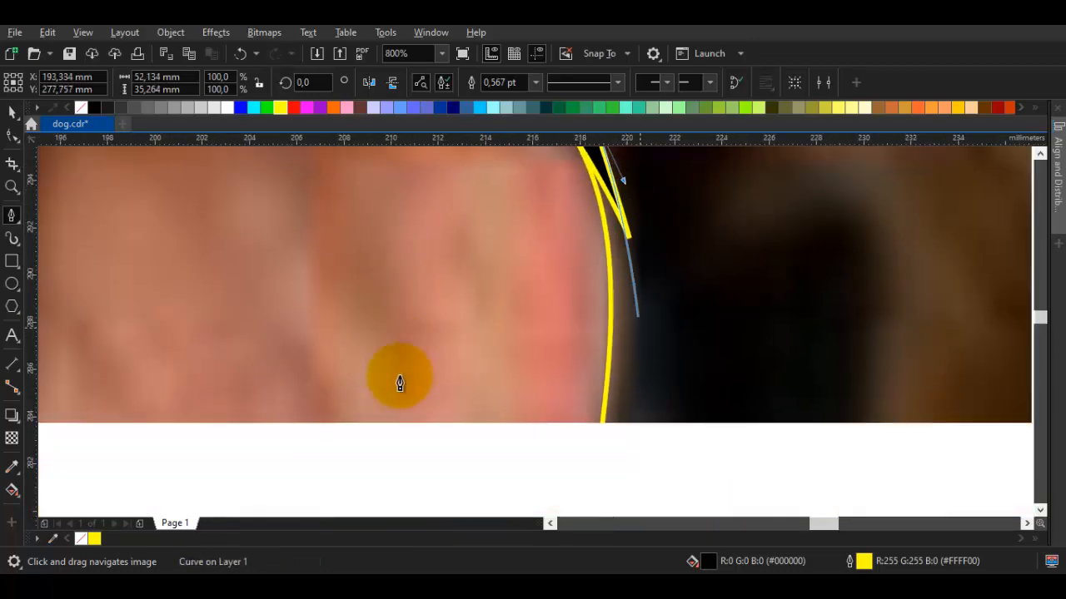
scroll(629, 308, "down", 1)
left_click_drag(660, 257, 624, 322)
scroll(625, 320, "down", 2)
scroll(400, 383, "up", 2)
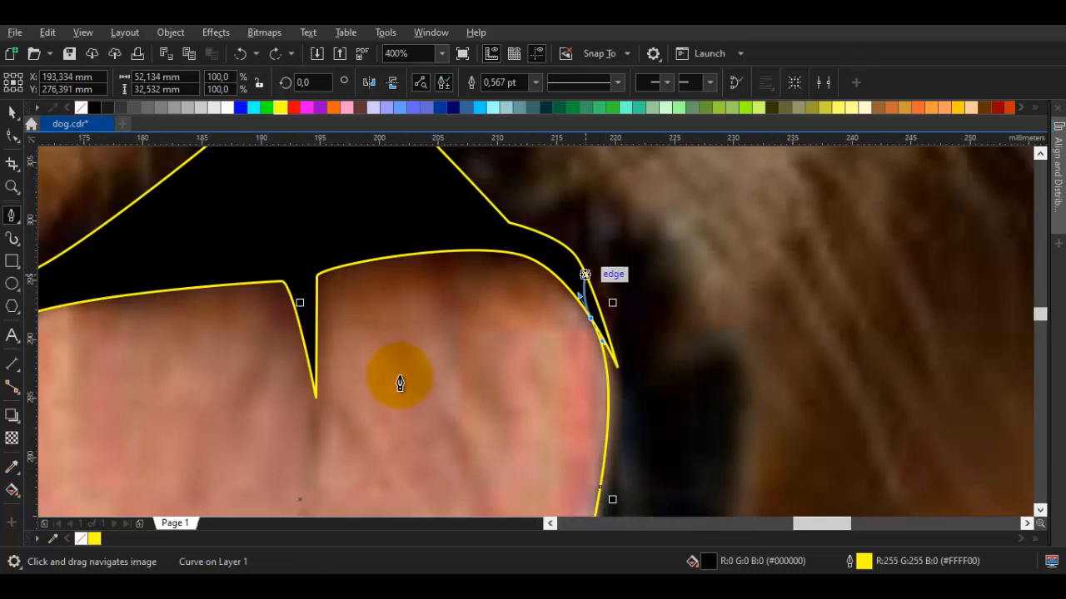
Continue the path over the mouth's right corner and down the outer edge of the dark right lip
left_click_drag(585, 274, 594, 304)
left_click_drag(654, 378, 600, 272)
left_click_drag(637, 290, 644, 293)
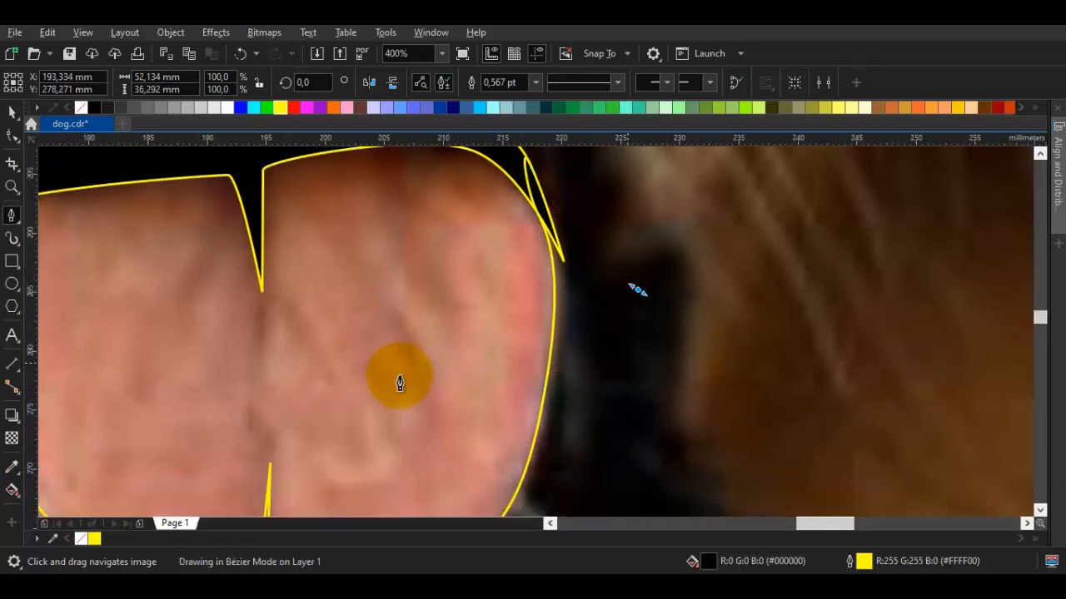
scroll(638, 289, "down", 1)
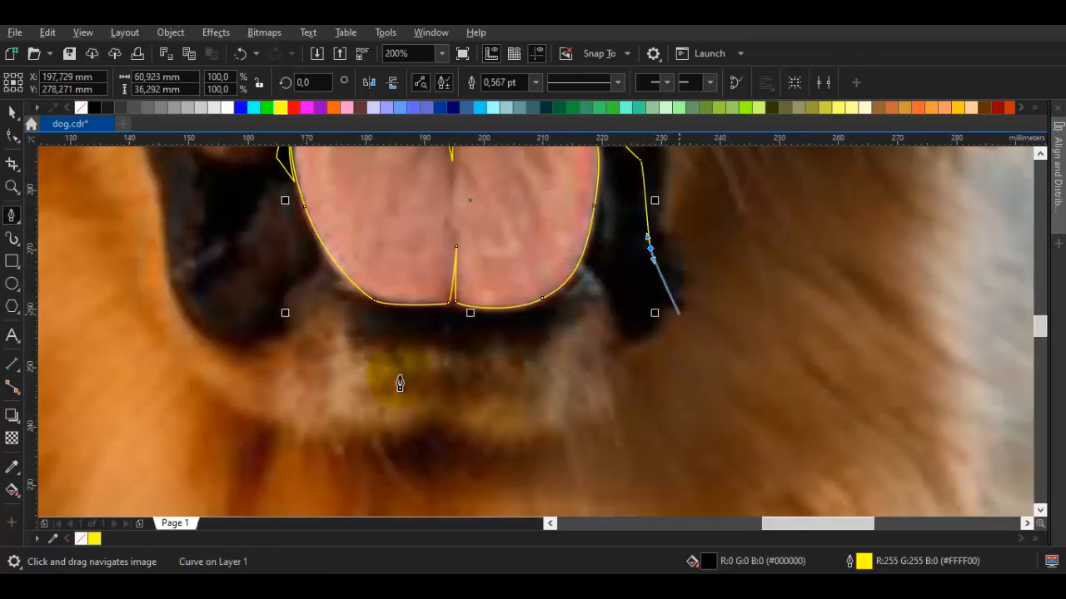
scroll(399, 383, "up", 1)
Add two pointed zigzag fur tips to the outer edge of the right lip
left_click(707, 317)
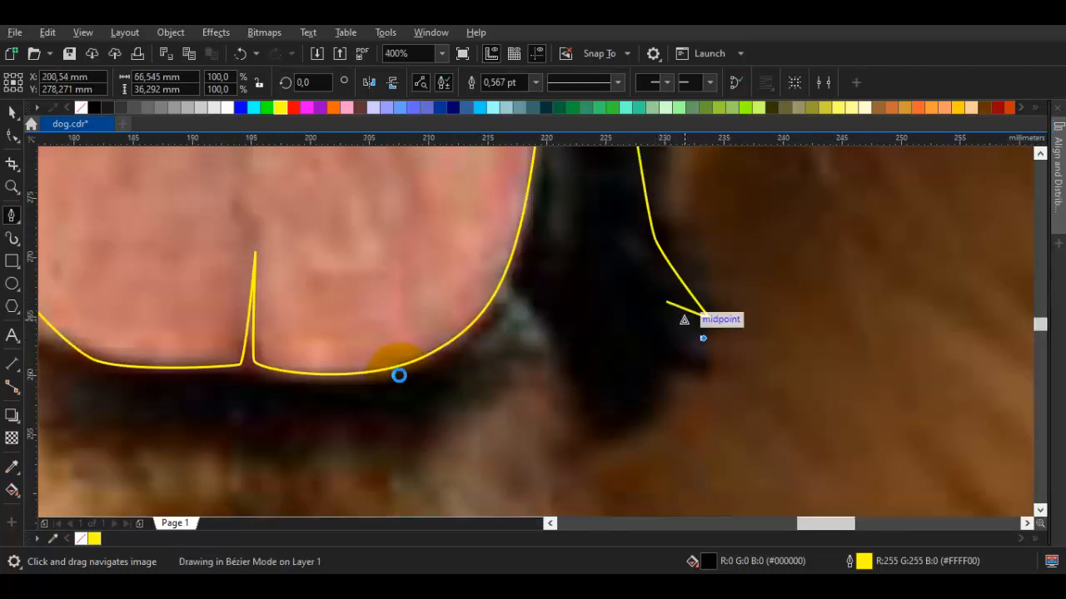
left_click(666, 303)
left_click(703, 340)
left_click(671, 321)
Trace the right lip's lower end down to a point and back up to the tongue's lower right side
scroll(668, 316, "down", 1)
left_click_drag(577, 386, 572, 296)
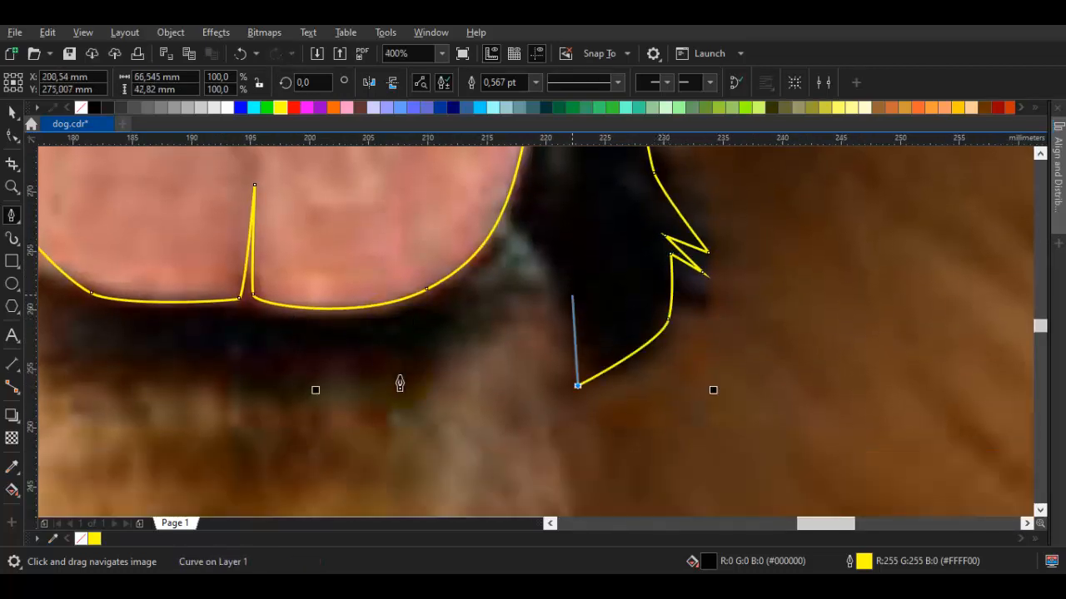
scroll(400, 383, "left", 3)
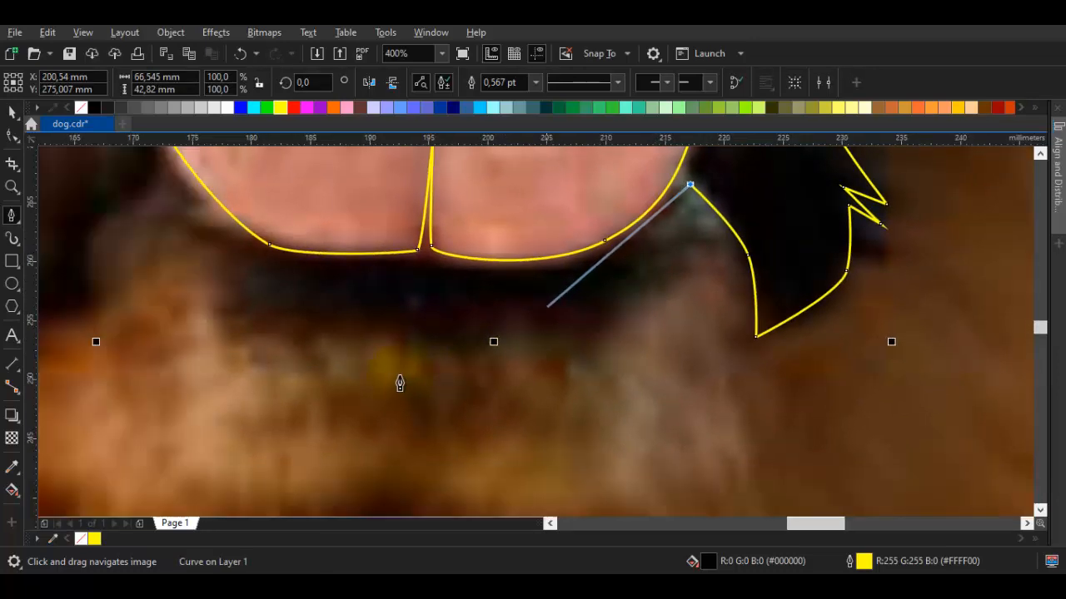
Trace the lower edge of the dark band beneath the tongue across to the tongue's lower left side
left_click(398, 380)
scroll(398, 381, "left", 2)
scroll(399, 375, "up", 1)
scroll(398, 376, "left", 1)
left_click_drag(447, 371, 400, 383)
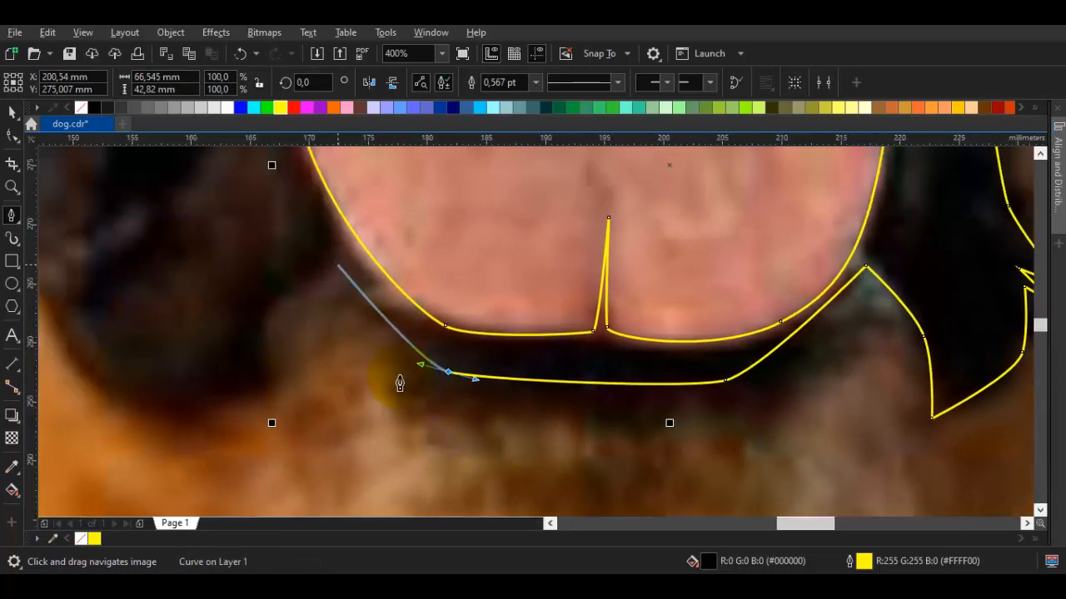
scroll(399, 375, "down", 1)
Trace the rounded bottom of the dark left lip around to its outer side
scroll(400, 381, "up", 1)
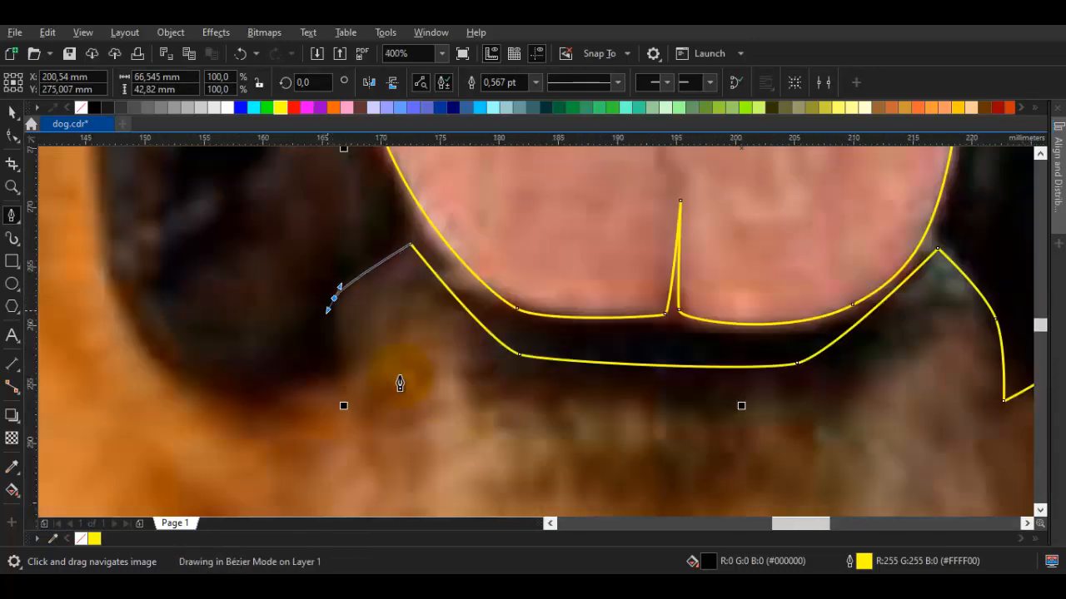
mouse_move(328, 402)
left_mouse_down()
mouse_move(365, 331)
mouse_move(264, 343)
mouse_move(181, 267)
left_mouse_up()
key("ctrl+z")
scroll(403, 381, "up", 1)
scroll(401, 382, "left", 1)
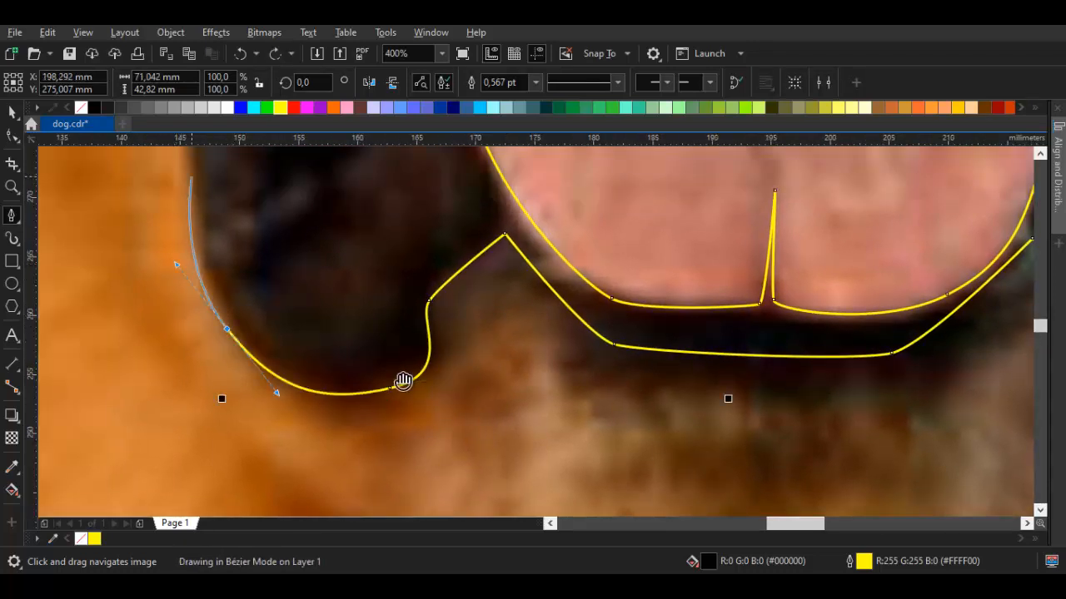
Bring the left lip's outer side up to a point and turn the path back down along its inner edge
scroll(403, 381, "up", 1)
scroll(401, 383, "right", 1)
left_click_drag(254, 404, 257, 403)
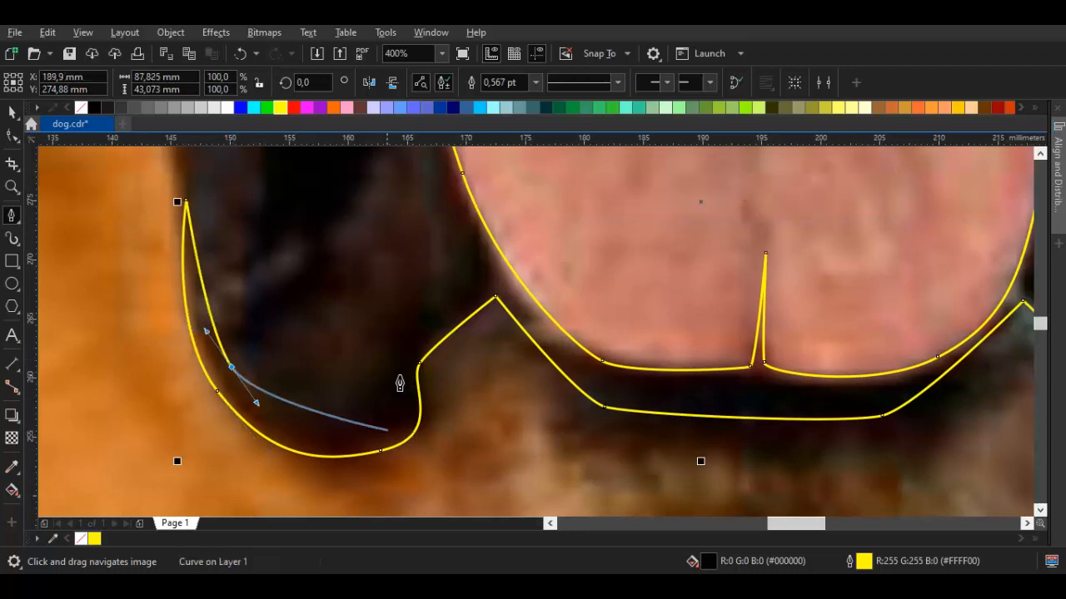
Trace the left lip's inner edge along its bottom, up beside the tongue and around below the mouth shape's left corner
left_click_drag(413, 300, 411, 349)
mouse_move(490, 283)
left_mouse_down()
mouse_move(424, 376)
mouse_move(400, 380)
left_mouse_up()
scroll(398, 375, "up", 2)
scroll(399, 376, "left", 2)
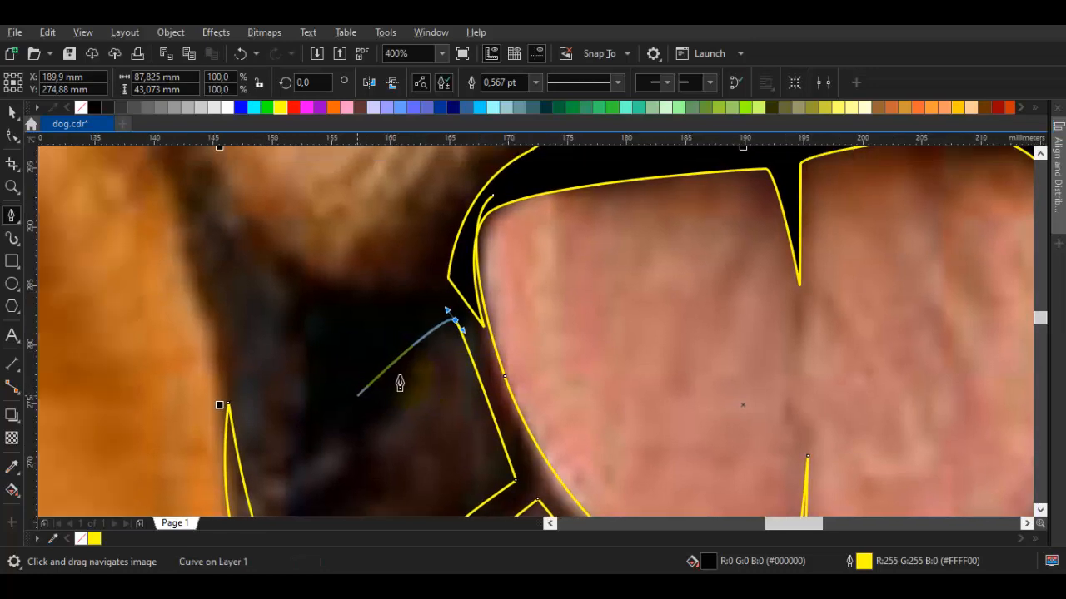
scroll(399, 383, "up", 4)
scroll(399, 383, "left", 1)
left_click(400, 383)
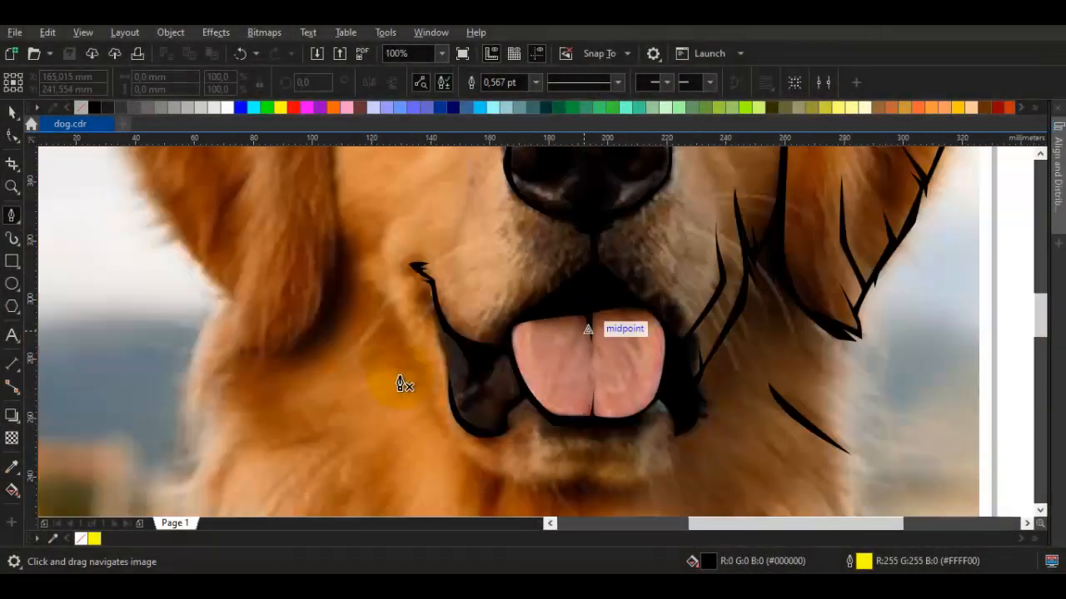
key("space")
scroll(400, 382, "up", 2)
scroll(400, 382, "down", 2)
key("space")
scroll(400, 383, "up", 6)
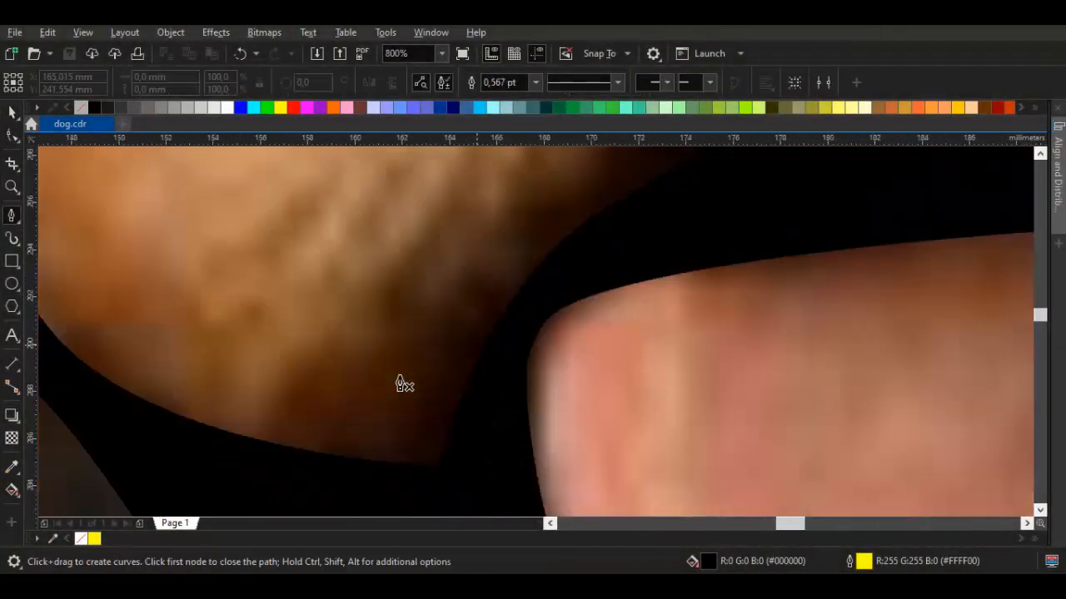
Draw a tapered fur spike about 3.5 by 10.7 mm beside the tongue's upper left and a dark patch at the mouth's right corner, without outlines
mouse_move(475, 302)
left_mouse_down()
mouse_move(505, 297)
mouse_move(436, 343)
left_mouse_up()
left_click(463, 427)
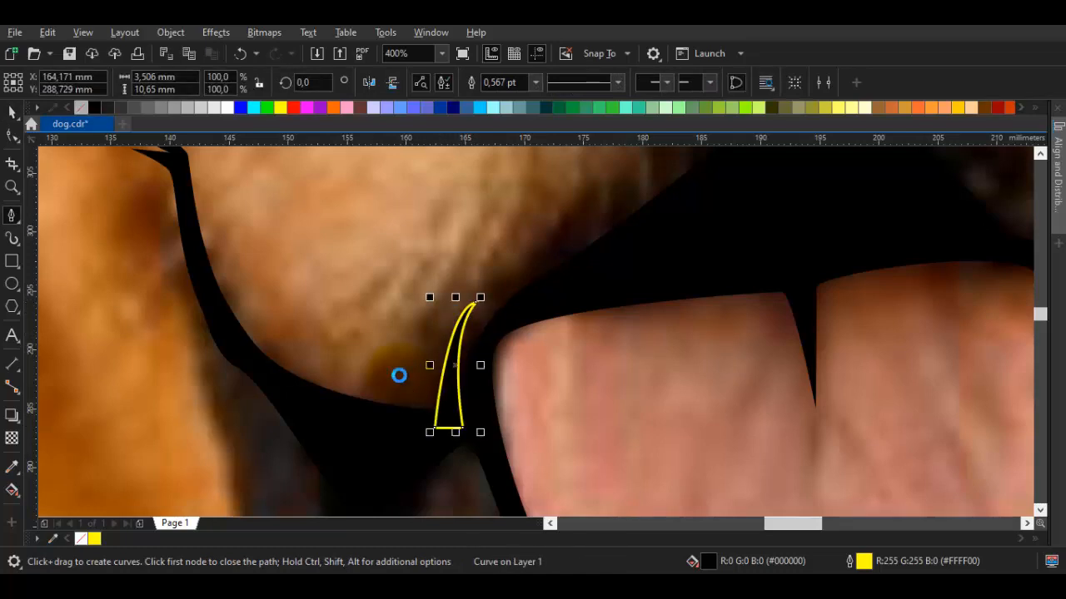
scroll(399, 376, "down", 4)
scroll(400, 381, "up", 5)
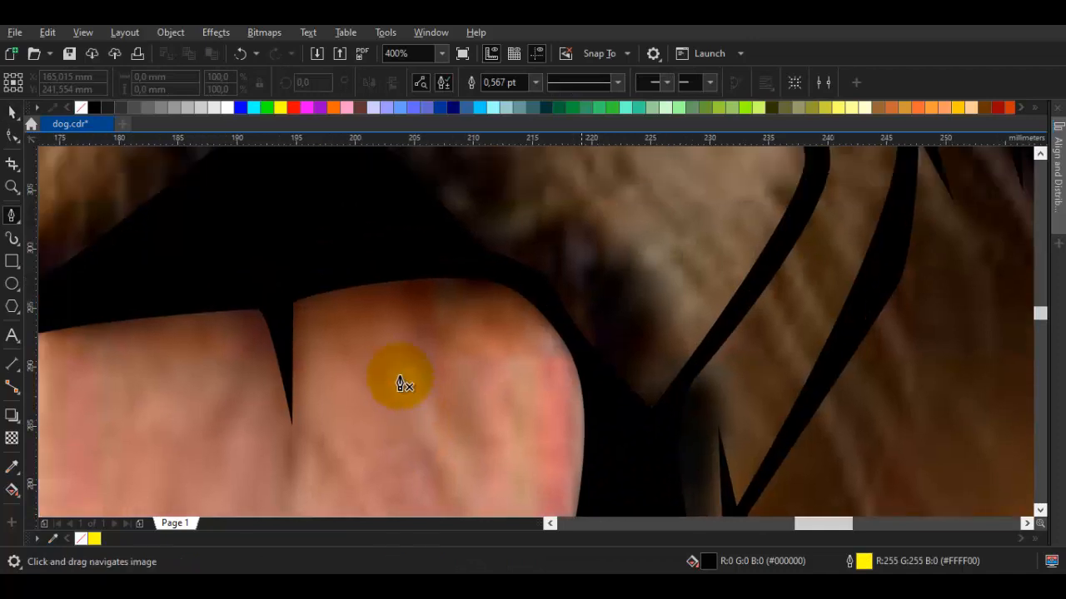
left_click(601, 375)
left_click_drag(625, 408, 648, 320)
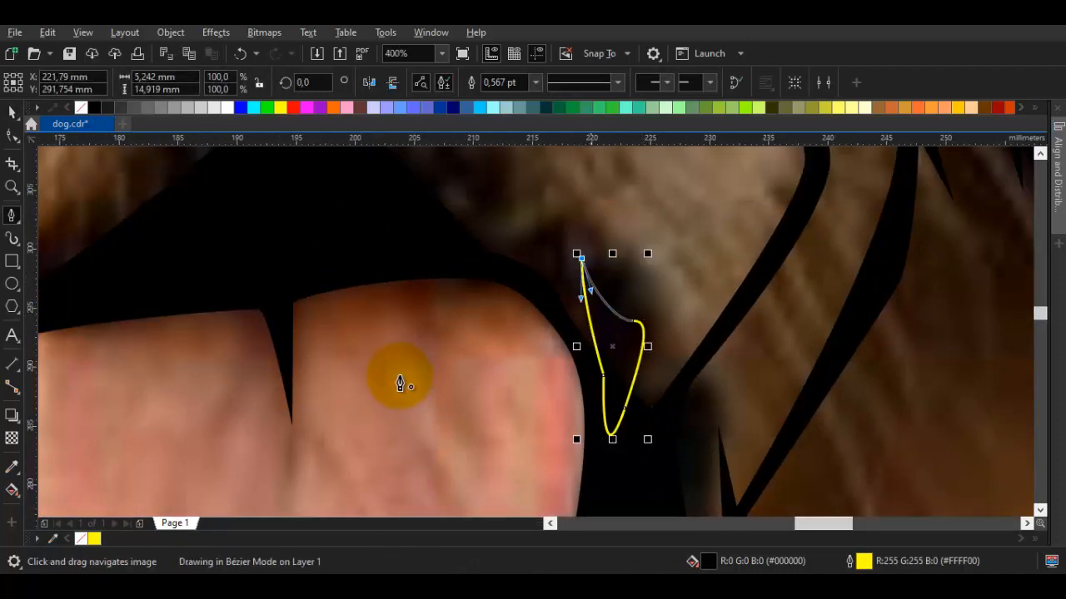
scroll(400, 382, "down", 6)
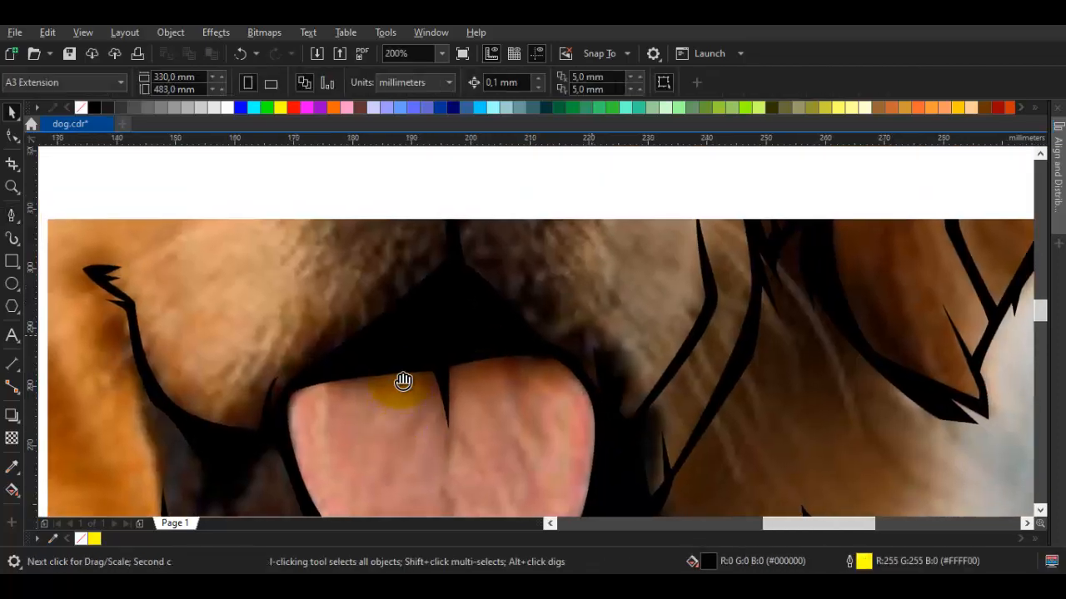
key("space")
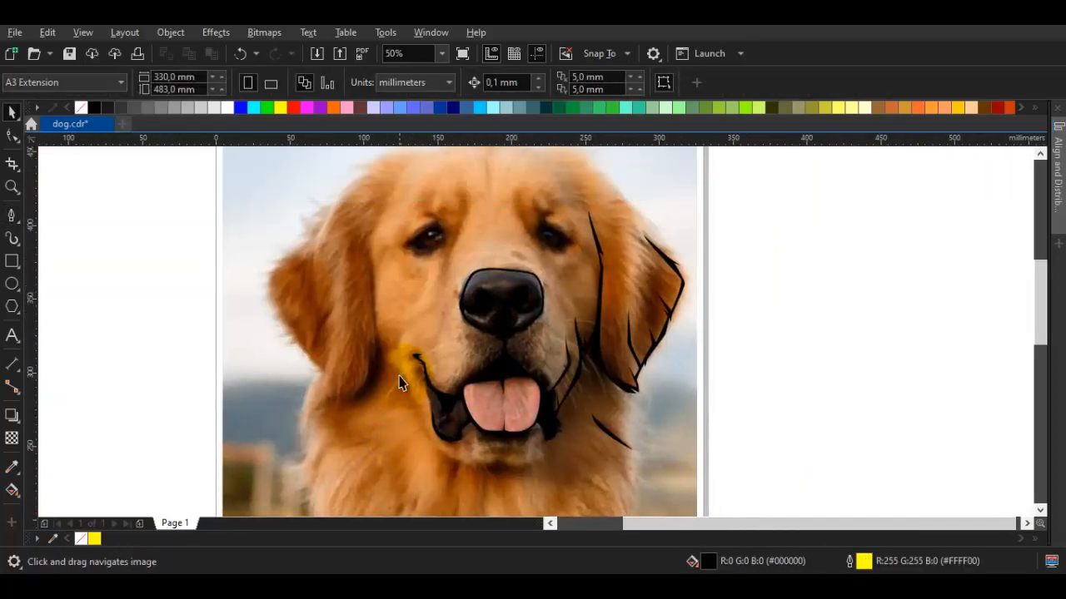
Trace the left eye from the crease above it along the upper lid to the pointed outer corner and the start of its lower edge
scroll(399, 381, "up", 6)
key("space")
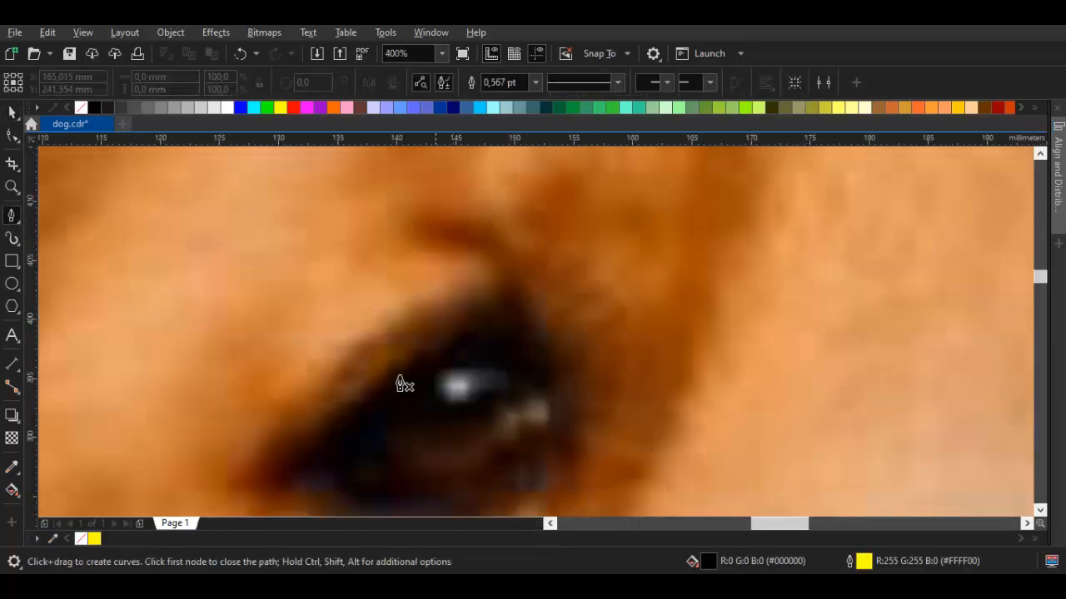
left_click(488, 319)
left_click_drag(400, 381, 518, 298)
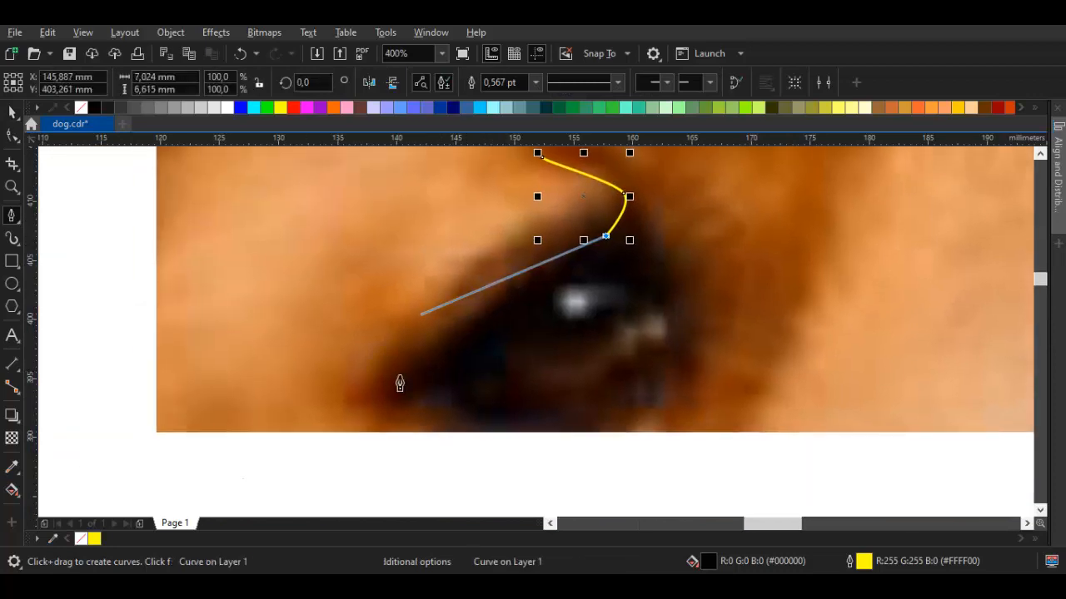
left_click_drag(320, 428, 295, 469)
left_click_drag(348, 395, 399, 382)
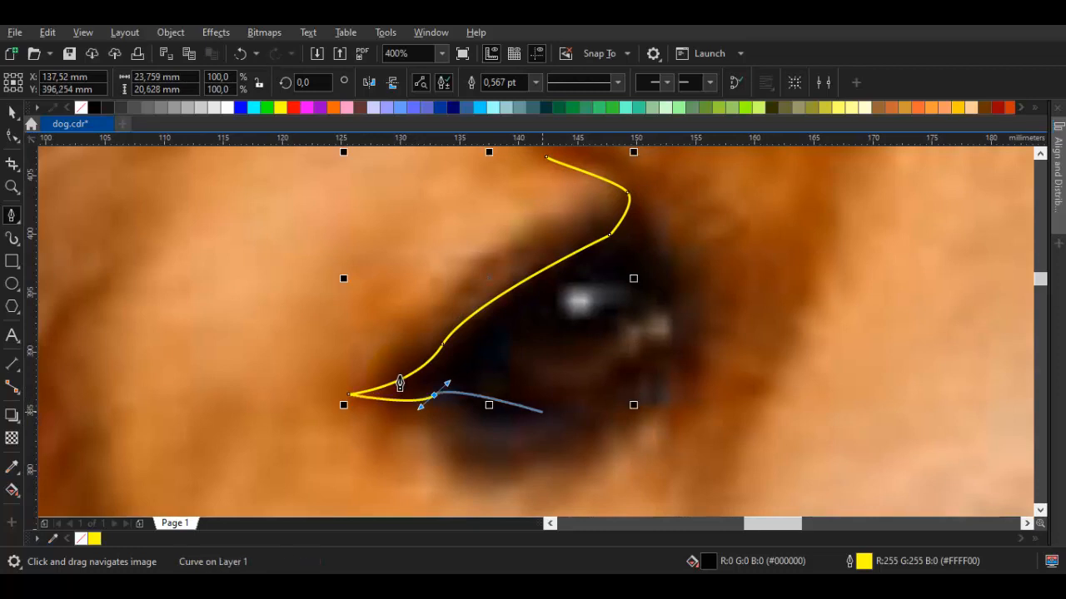
Trace the left eye's lower edge, add a downward spike at the inner corner, and close the black shape at the crease above
left_click(682, 340)
left_click(691, 385)
left_click_drag(696, 284, 680, 307)
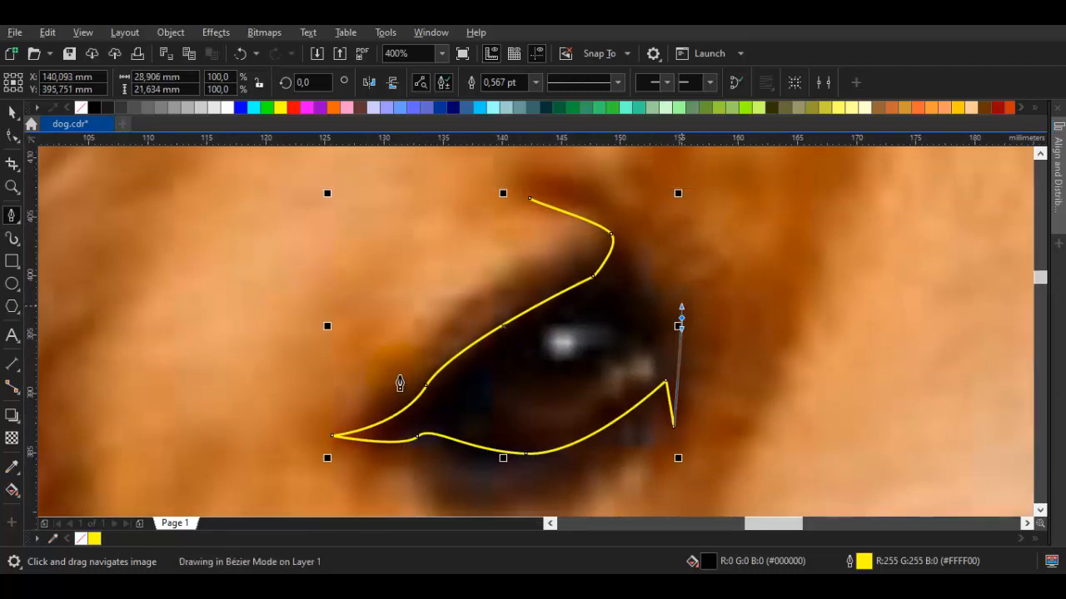
left_click(633, 270)
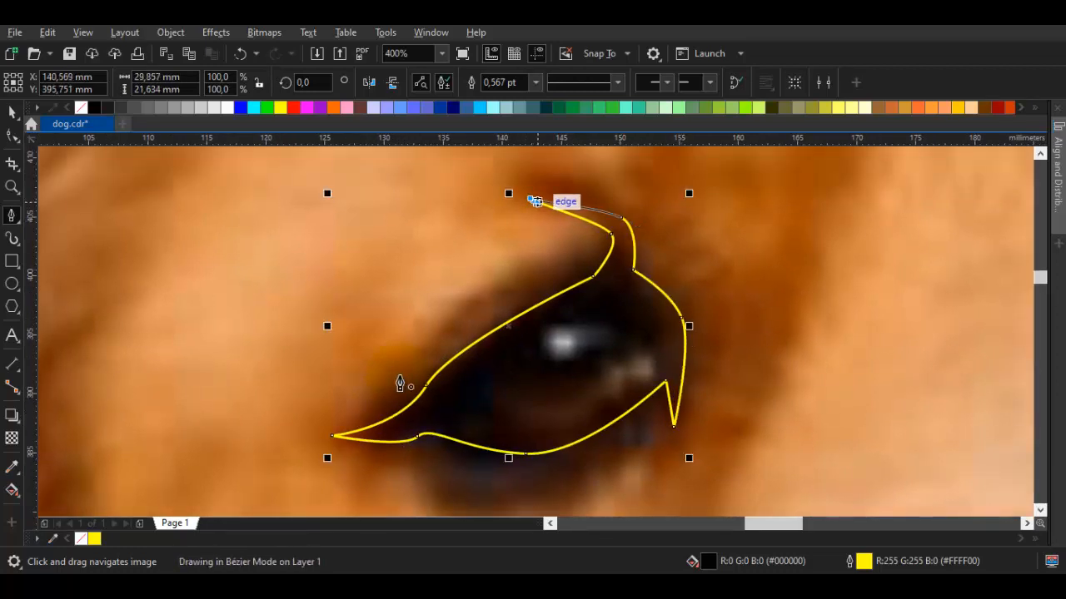
left_click(537, 201)
Draw a curved crescent under the left eye's lower edge and weld it to the eye shape
left_click_drag(537, 444, 571, 303)
left_click_drag(479, 338, 540, 373)
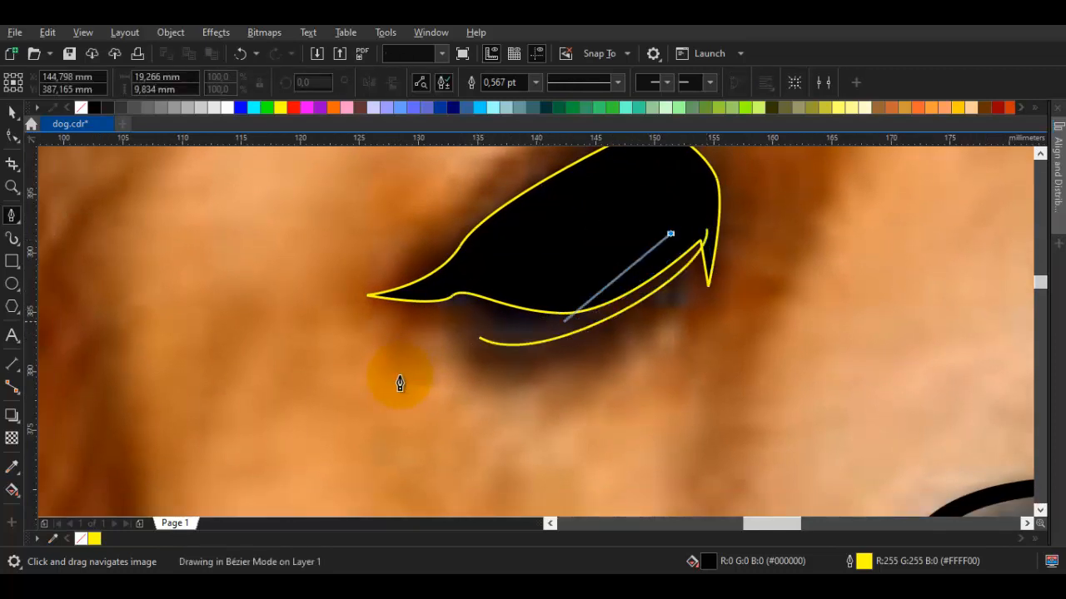
left_click_drag(479, 338, 540, 372)
key("space")
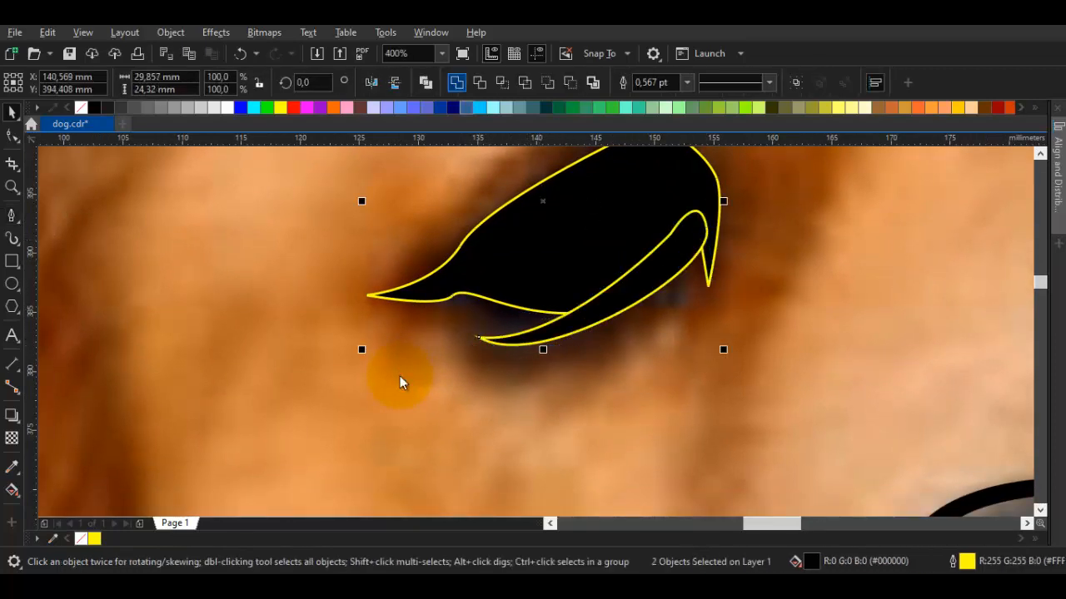
key("F10")
scroll(399, 377, "down", 2)
scroll(399, 379, "up", 3)
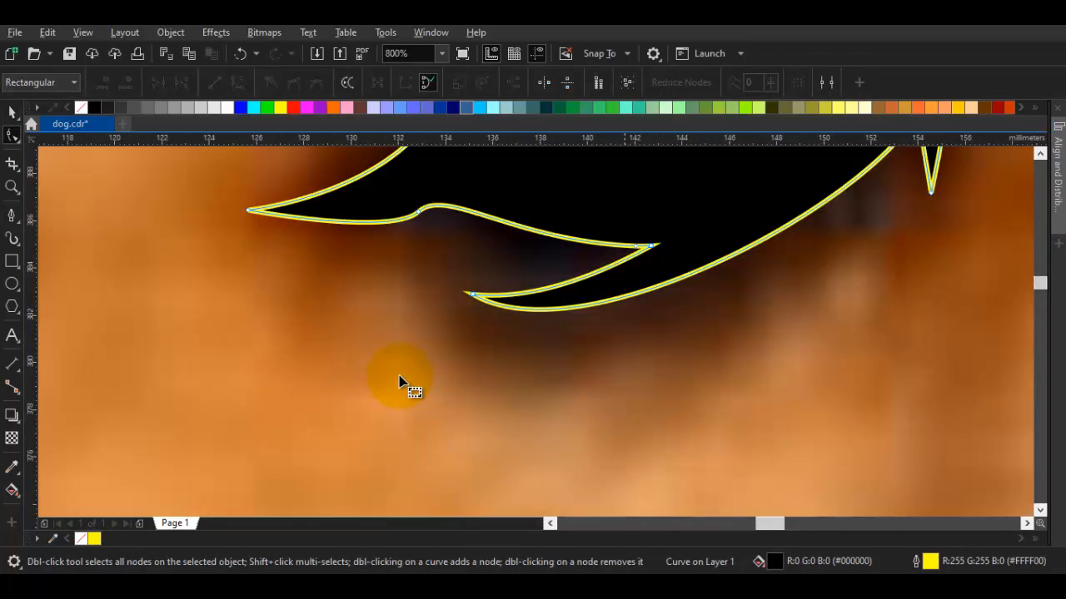
scroll(400, 383, "down", 2)
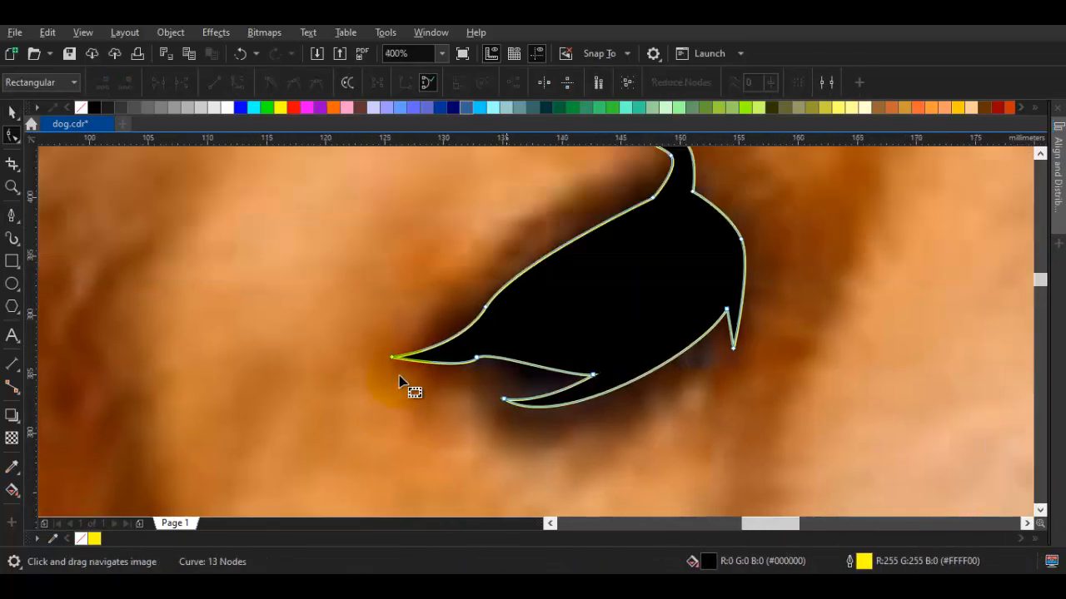
Draw a curved tapered lid line above the left eye's upper edge and weld it to the eye shape
key("F5")
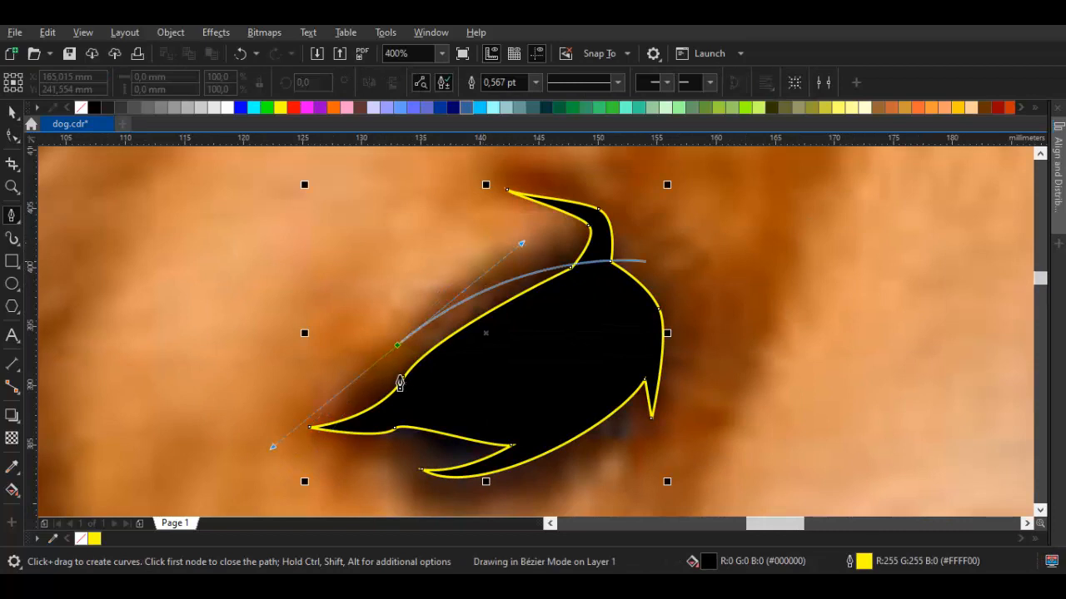
left_click(398, 343)
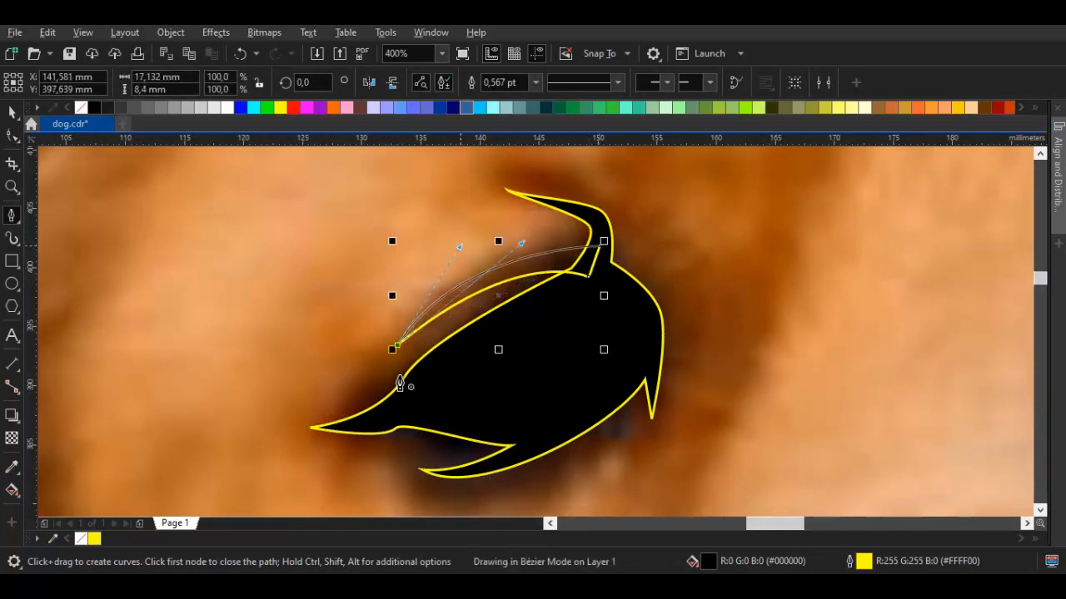
key("space")
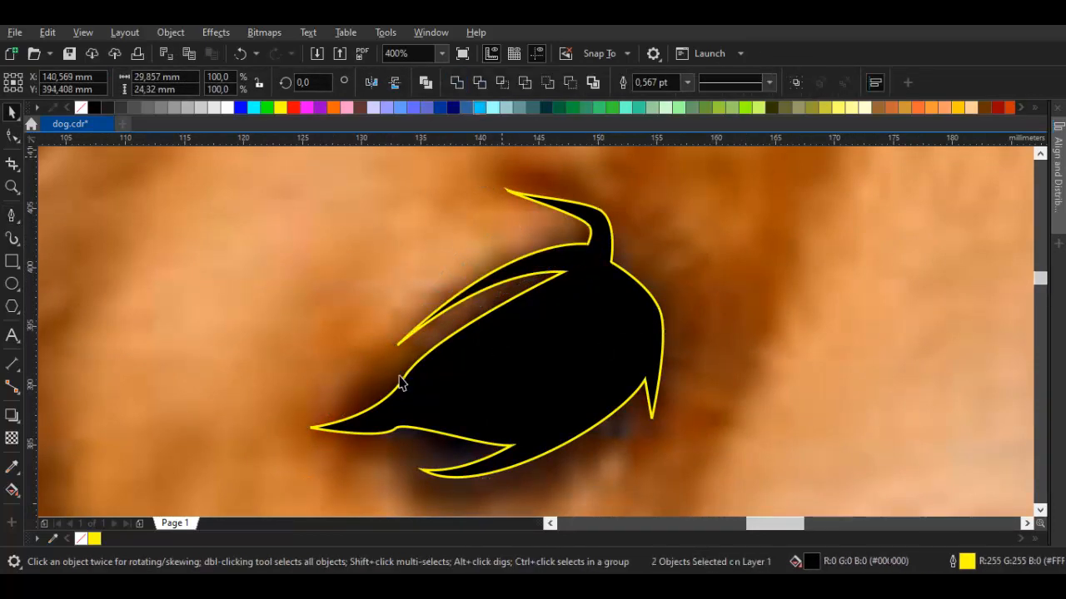
Draw a thin tapered stroke about 4 by 9 mm just outside the left eye's inner edge
key("F5")
scroll(400, 382, "down", 3)
scroll(405, 381, "up", 3)
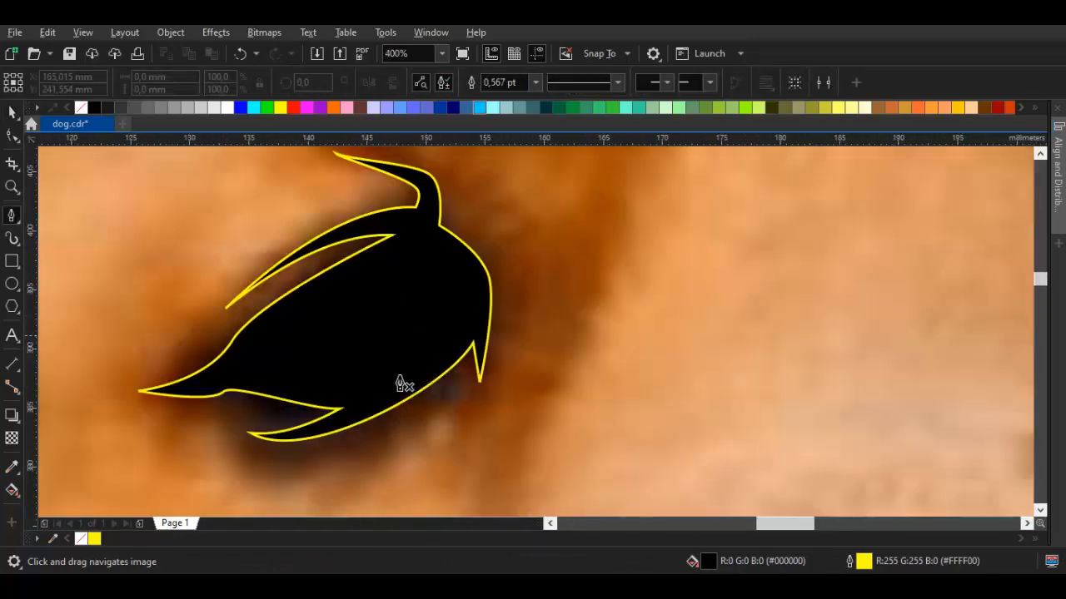
scroll(402, 383, "up", 2)
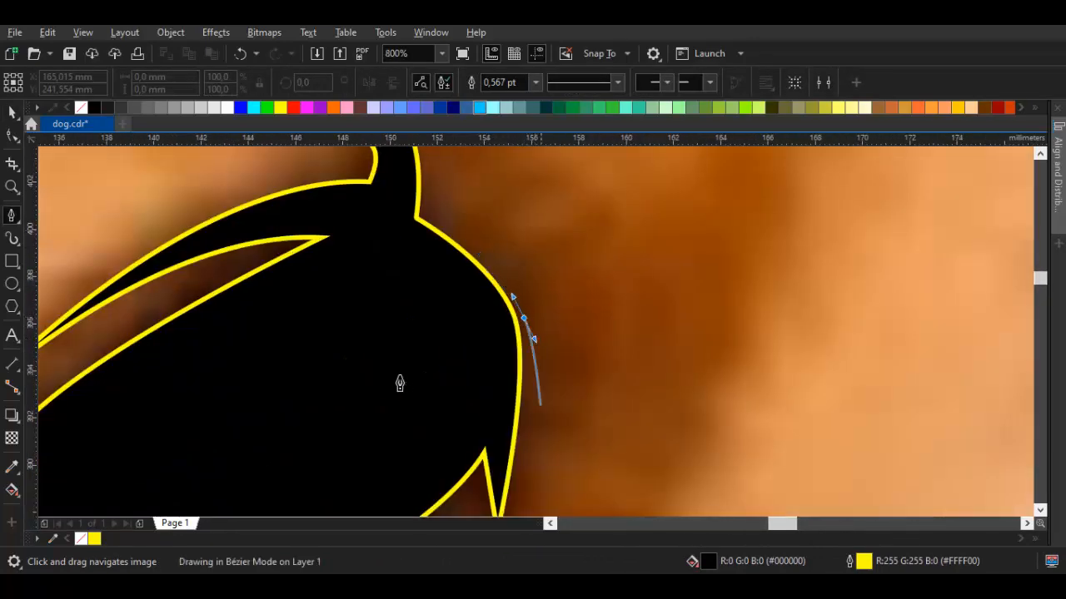
key("Return")
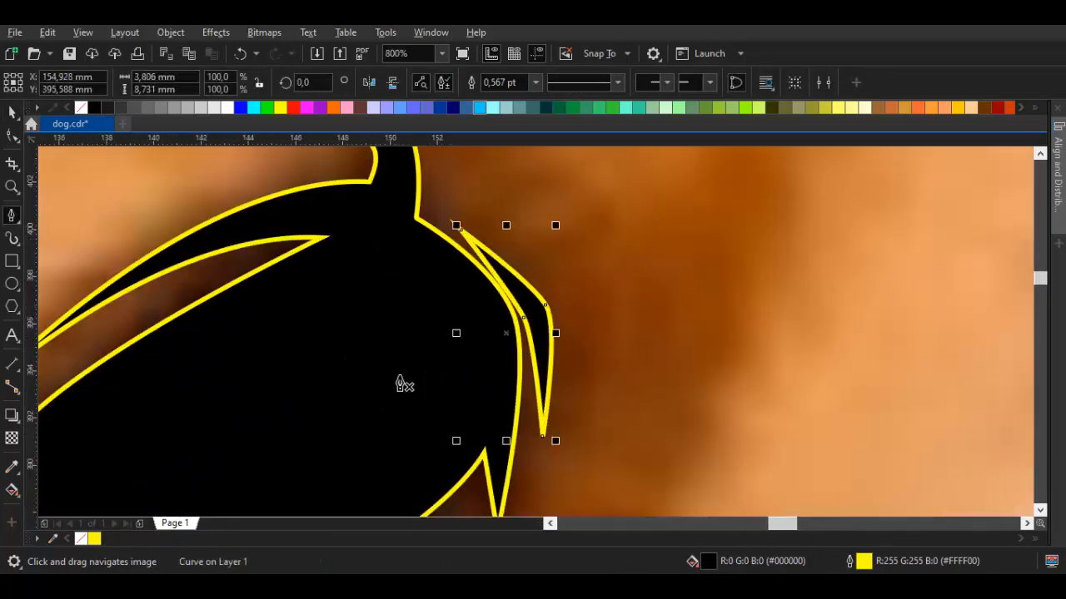
Draw a second, shorter tapered stroke beside the first one at the left eye's inner edge and clear the selection
left_click(571, 408)
left_click(567, 307)
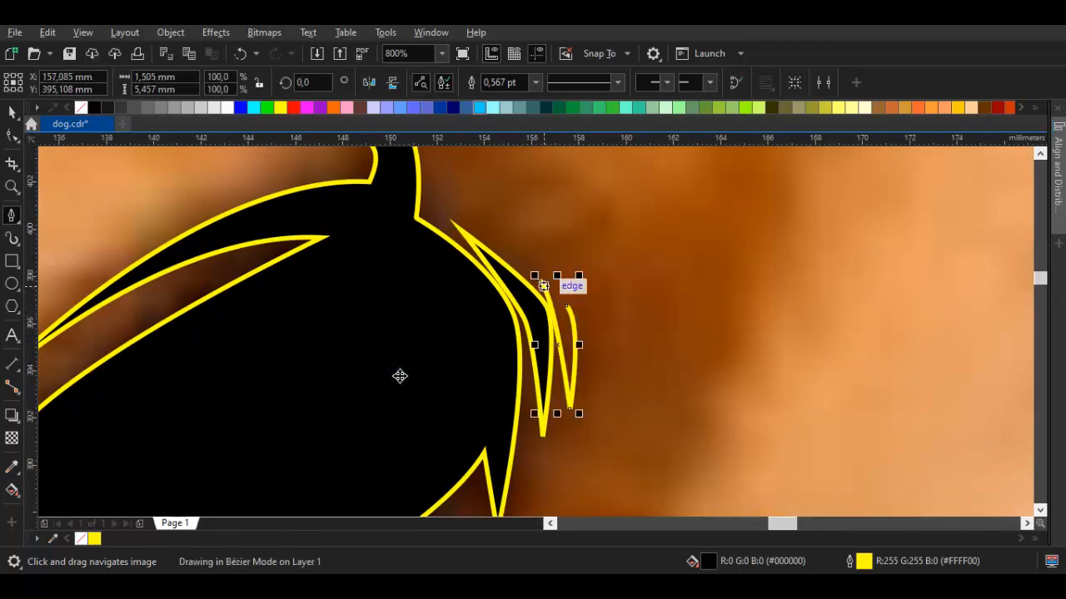
key("space")
key("Escape")
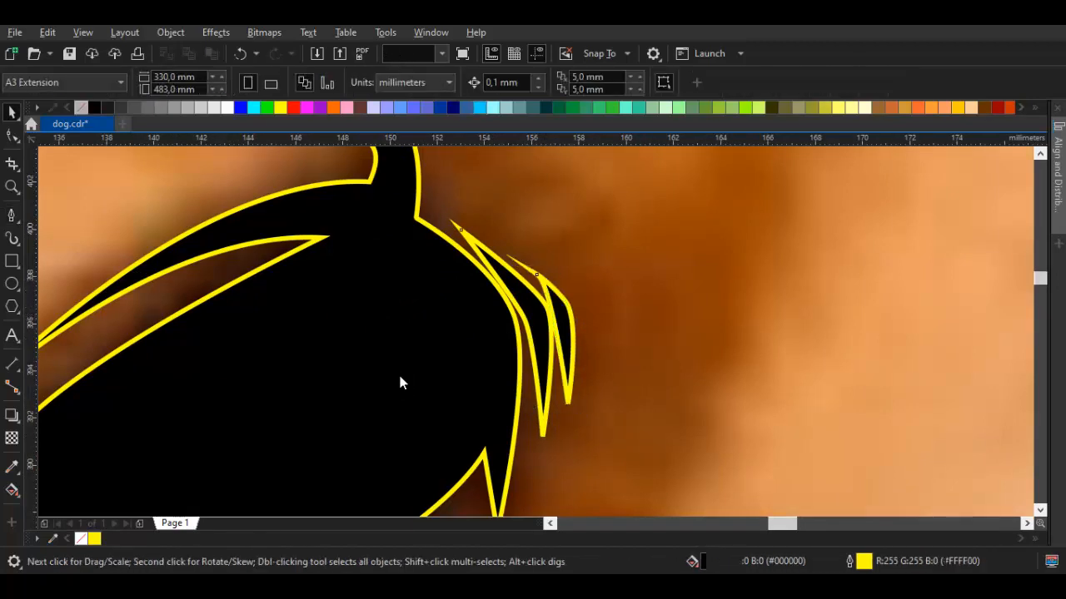
Delete the dog photo temporarily to check the line art on its own, and restore it
scroll(400, 383, "down", 6)
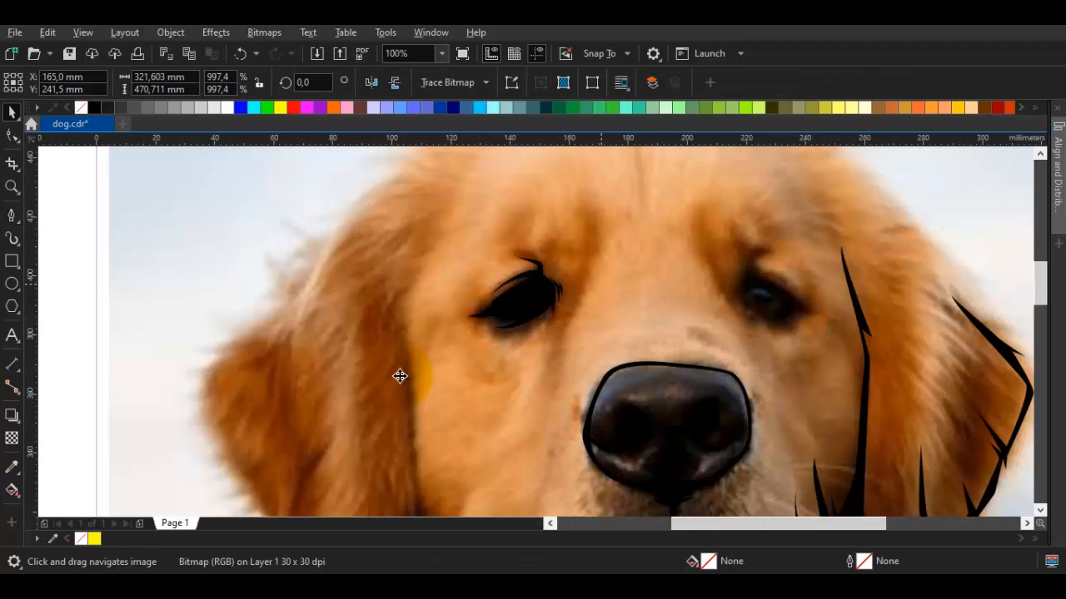
left_click(400, 383)
key("Delete")
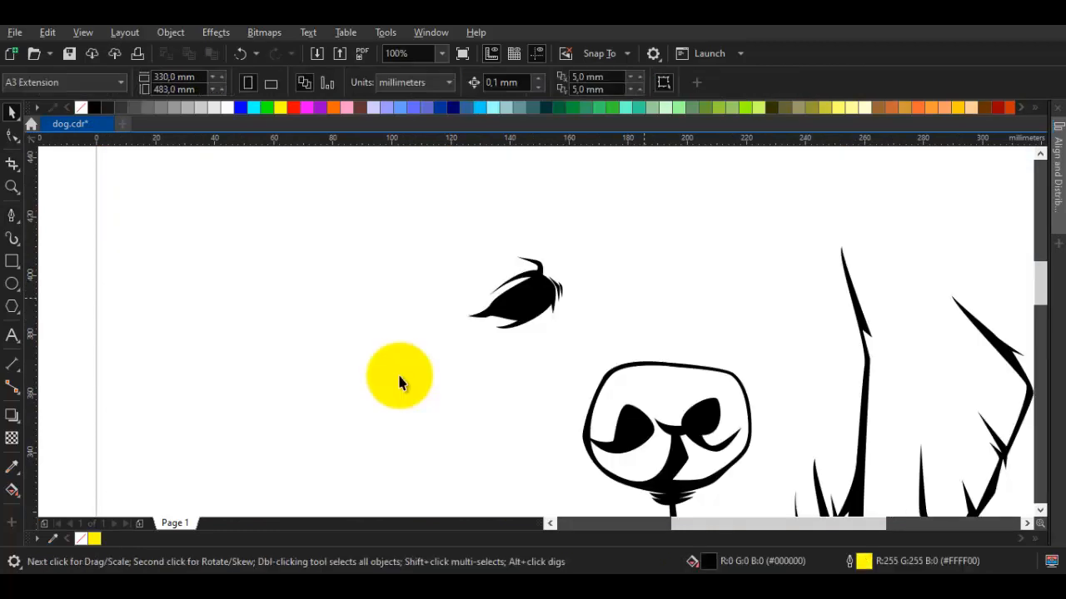
key("ctrl+z")
Change the left eye shape to an unfilled yellow outline that shows the photo's eye inside
scroll(399, 376, "up", 3)
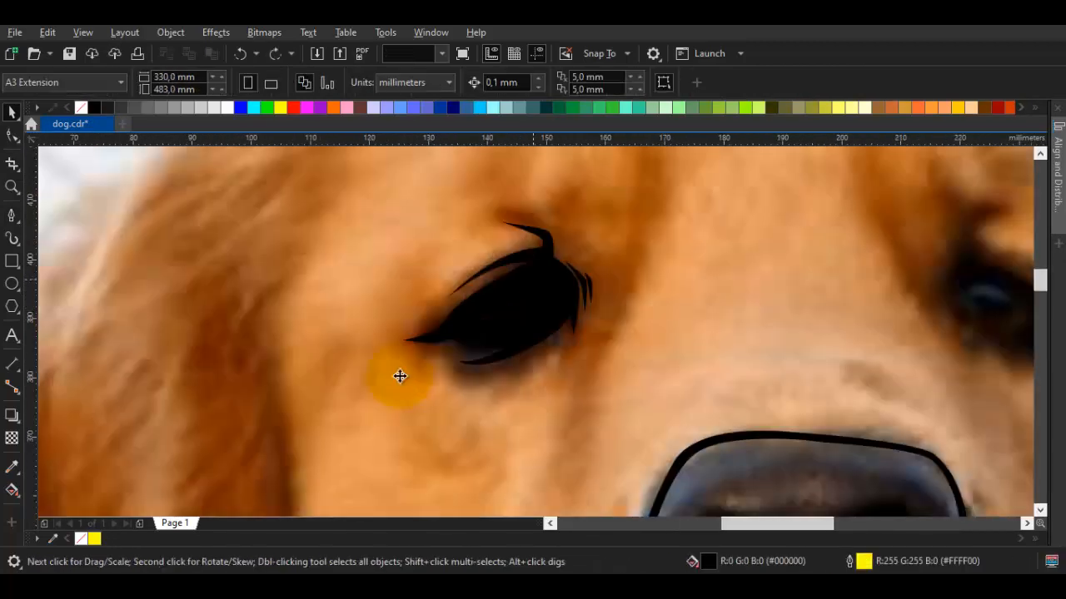
key("Tab")
scroll(400, 382, "up", 1)
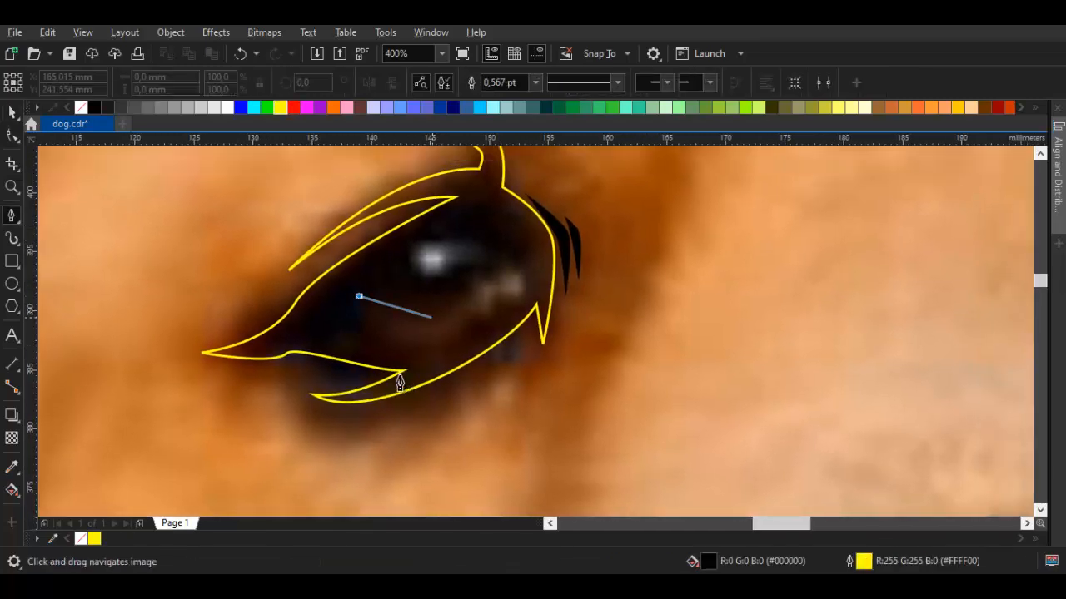
left_click(348, 295)
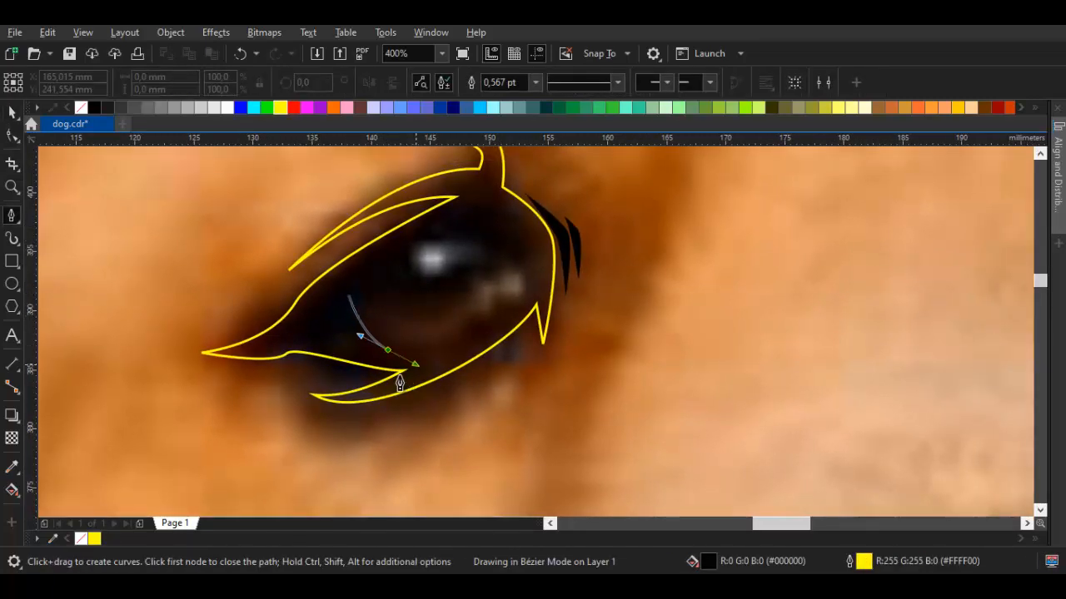
key("space")
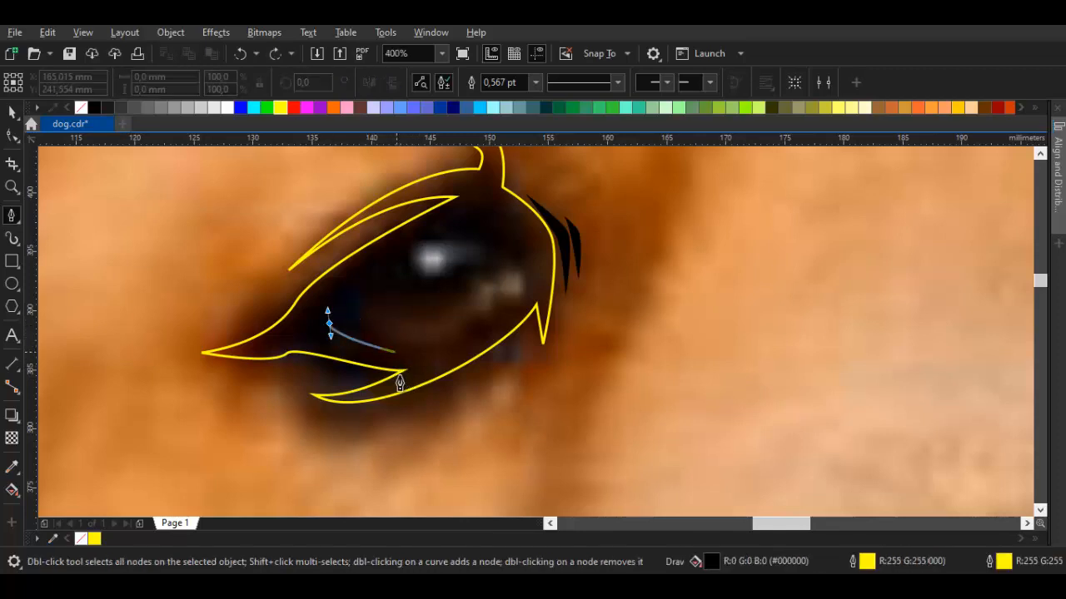
Trace the eyeball inside the left eye outline as a closed, unfilled shape about 17 by 13 mm
left_click(430, 359)
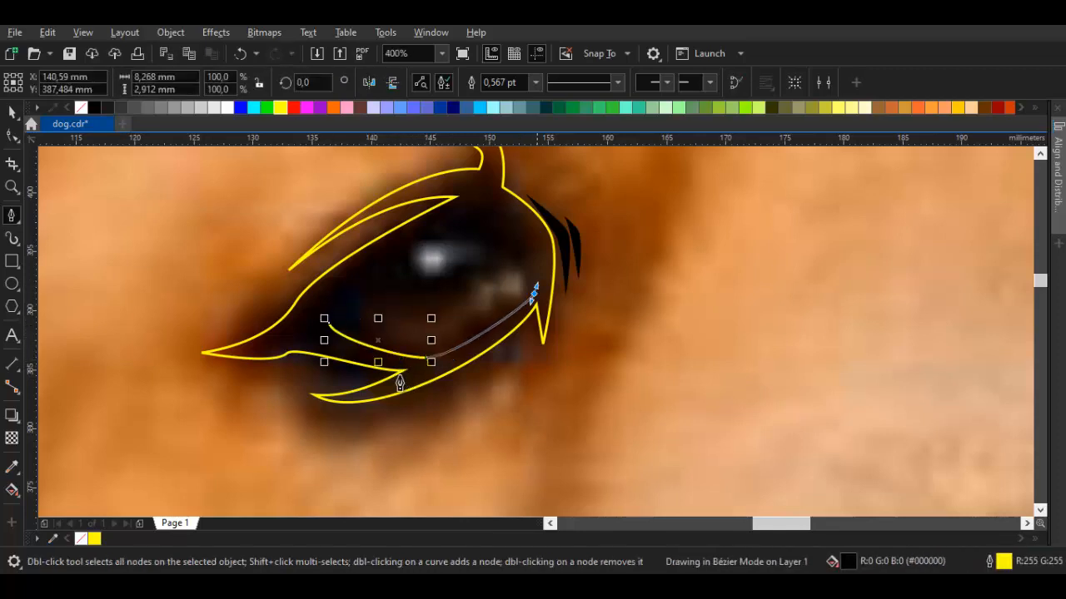
left_click(534, 291)
left_click(497, 210)
left_click_drag(377, 258, 357, 272)
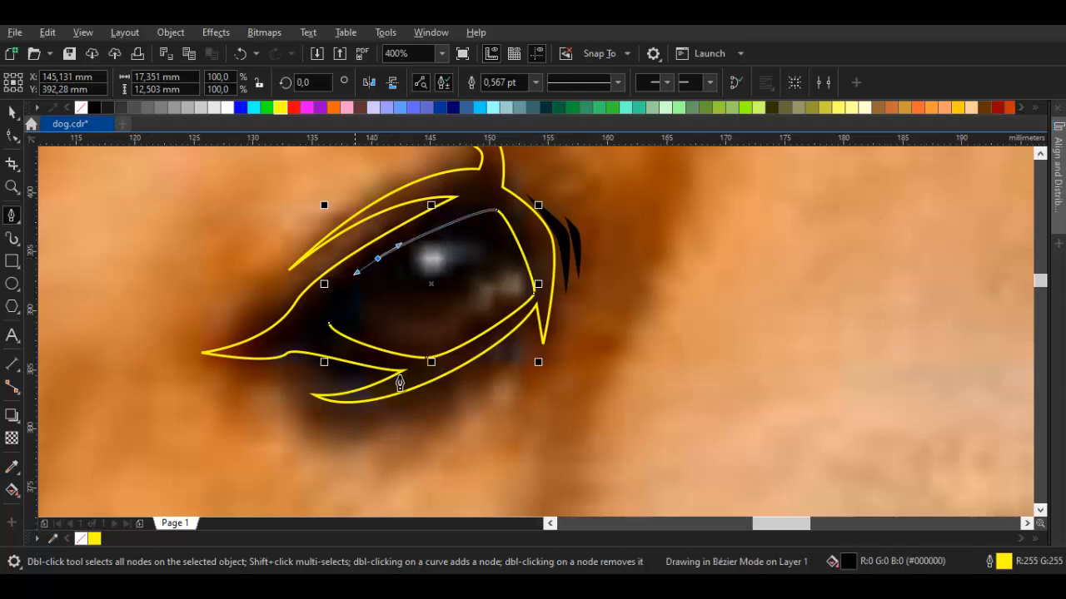
left_click(329, 323)
left_click(94, 106)
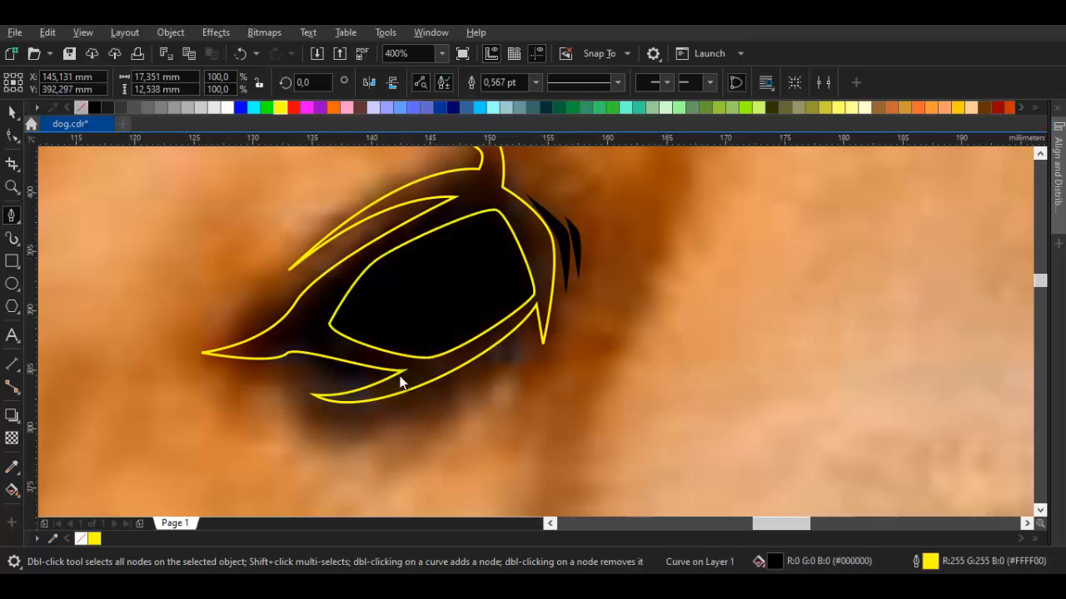
key("ctrl+z")
Trace the lower edge of the iris detail inside the eyeball outline, from its left tip across to its right corner
scroll(400, 381, "up", 1)
left_click(324, 283)
left_click_drag(392, 372, 399, 381)
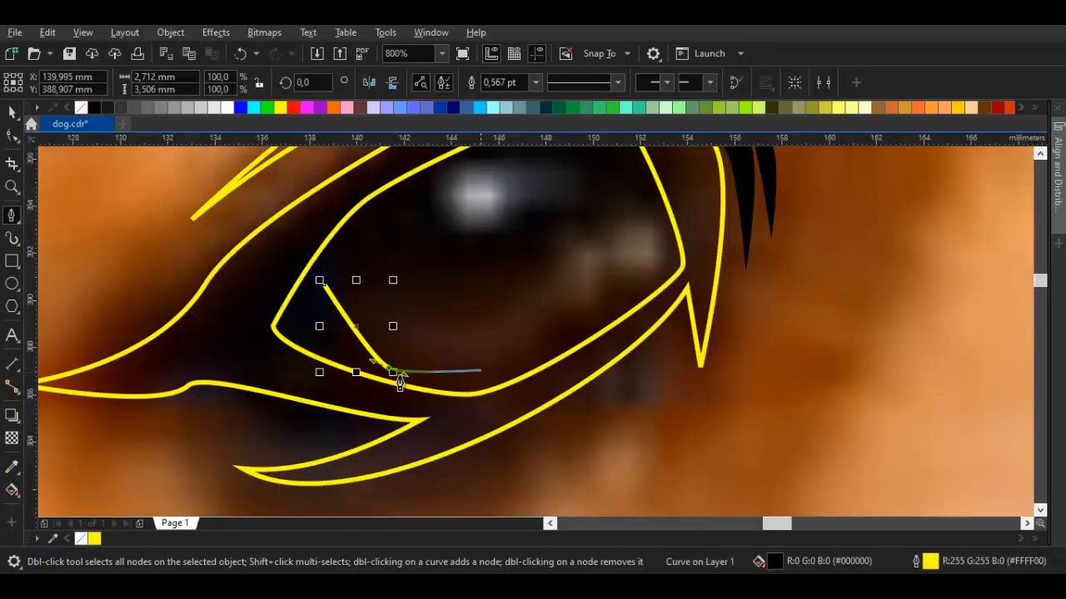
left_click(482, 371)
left_click(657, 261)
Trace the iris detail's upper edge from its right peak back through a small notch and close it as a black shape about 14 by 8 mm
left_click_drag(616, 185, 610, 248)
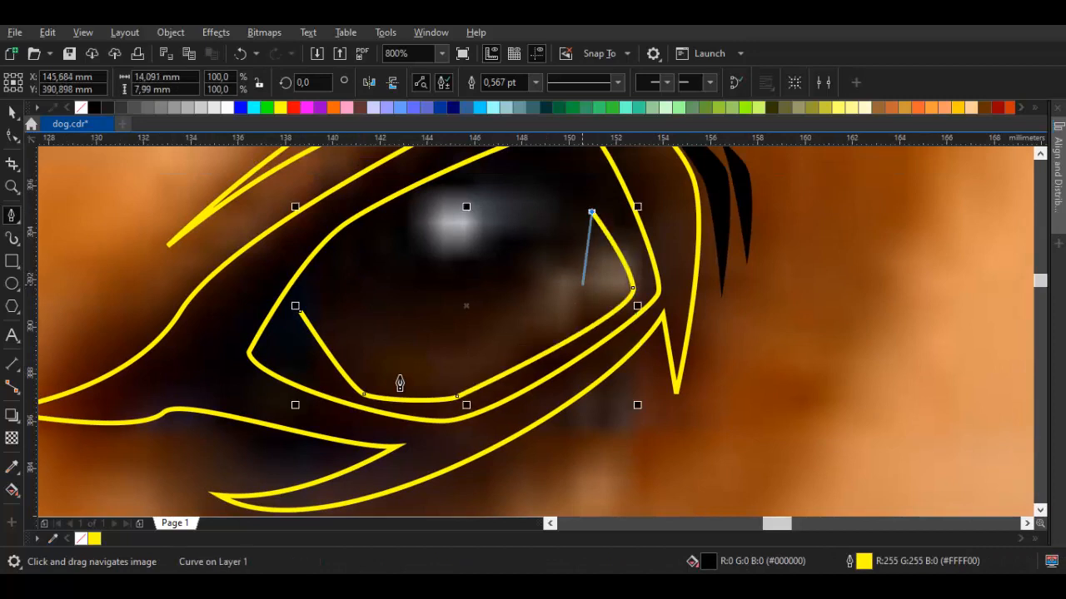
mouse_move(472, 335)
left_mouse_down()
mouse_move(452, 333)
mouse_move(488, 322)
mouse_move(463, 316)
mouse_move(460, 333)
left_mouse_up()
key("Escape")
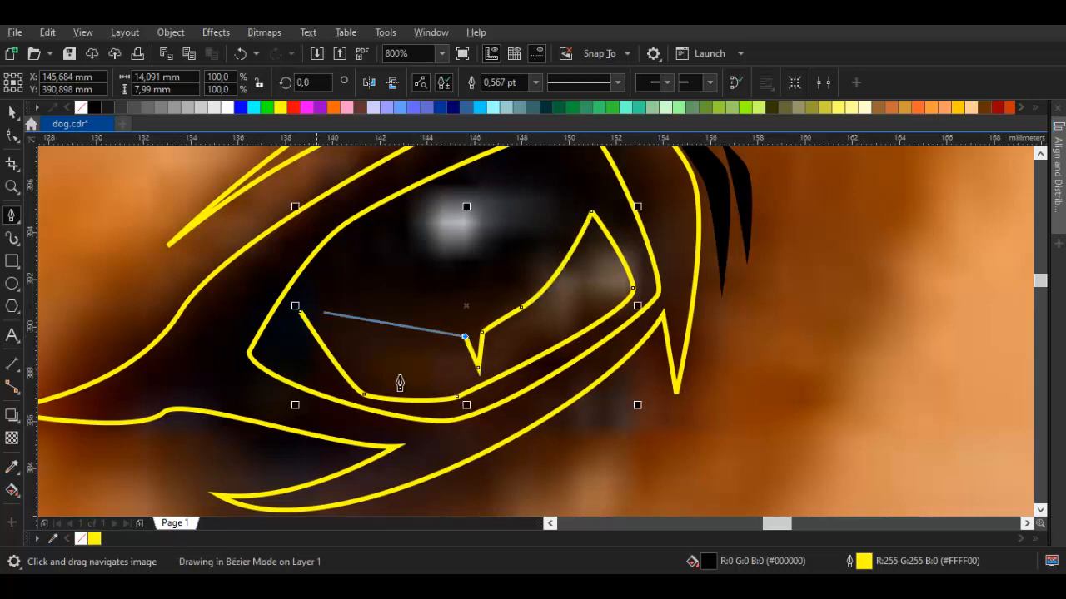
left_click_drag(300, 311, 359, 353)
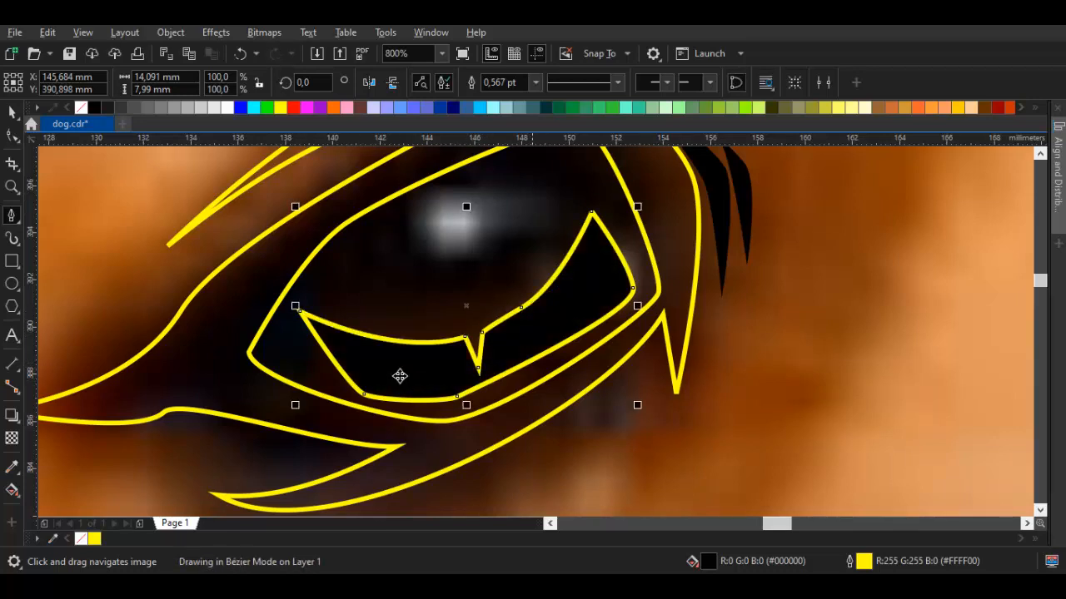
Reshape the iris detail's upper right edge into one smooth arc from the notch to the right peak
key("F10")
key("ctrl+a")
right_click(527, 226)
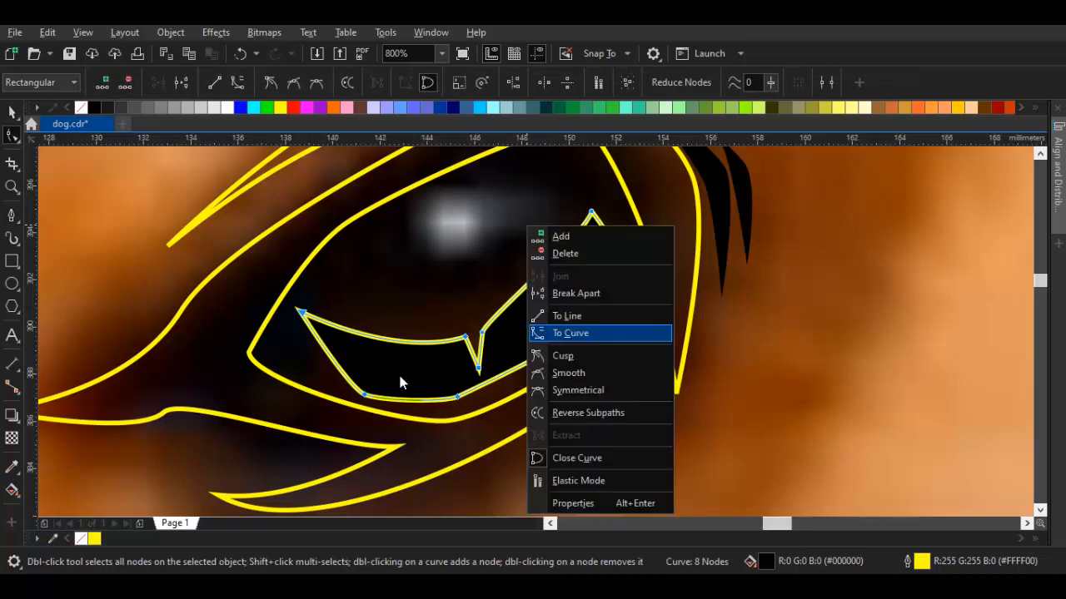
left_click(566, 333)
right_click(514, 241)
left_click(549, 371)
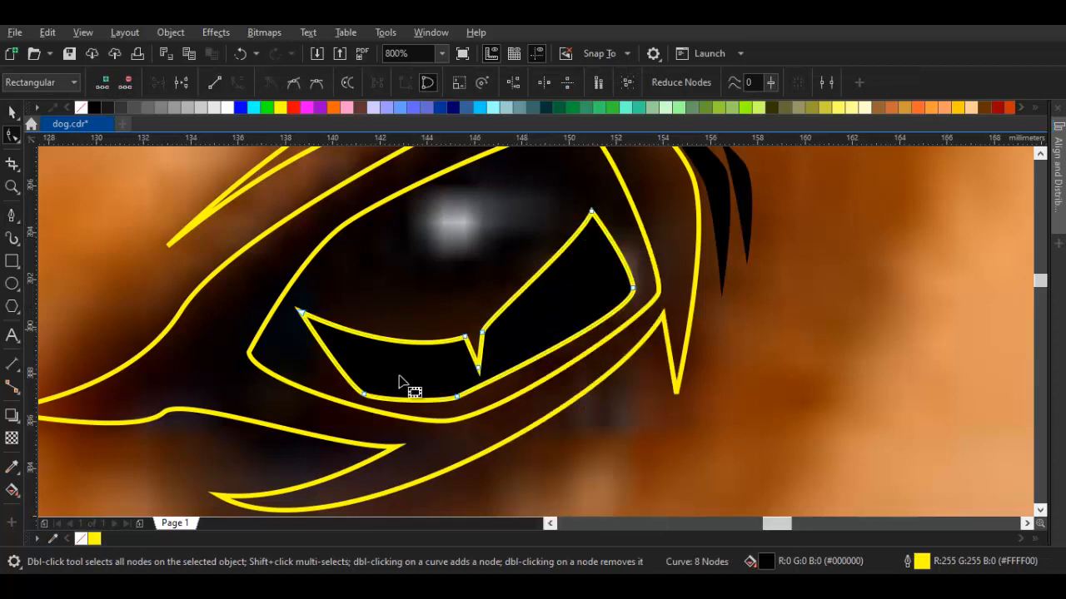
left_click_drag(481, 333, 575, 297)
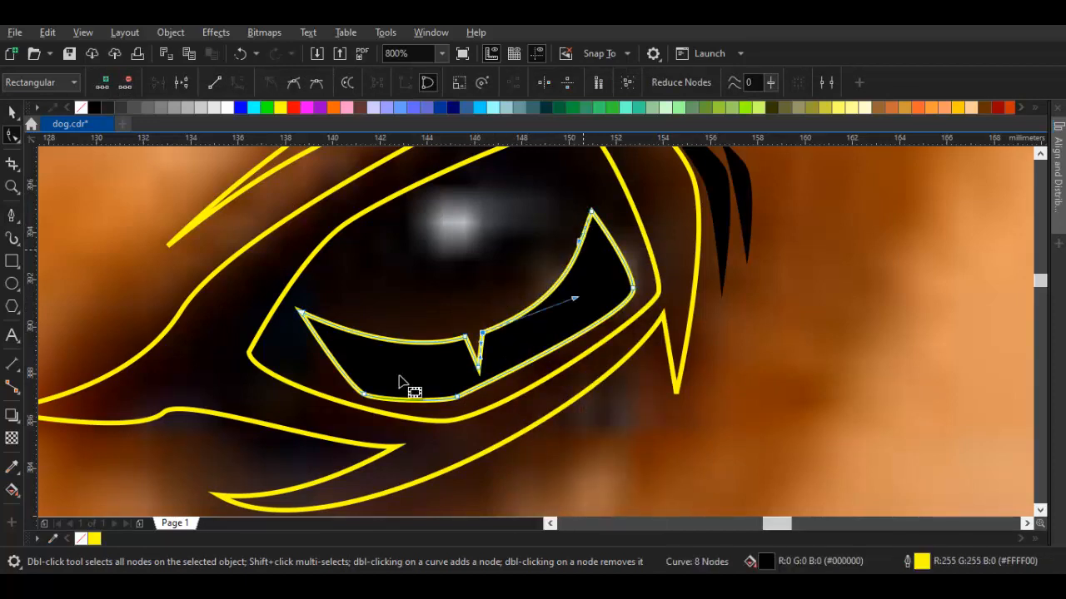
left_click_drag(589, 239, 591, 213)
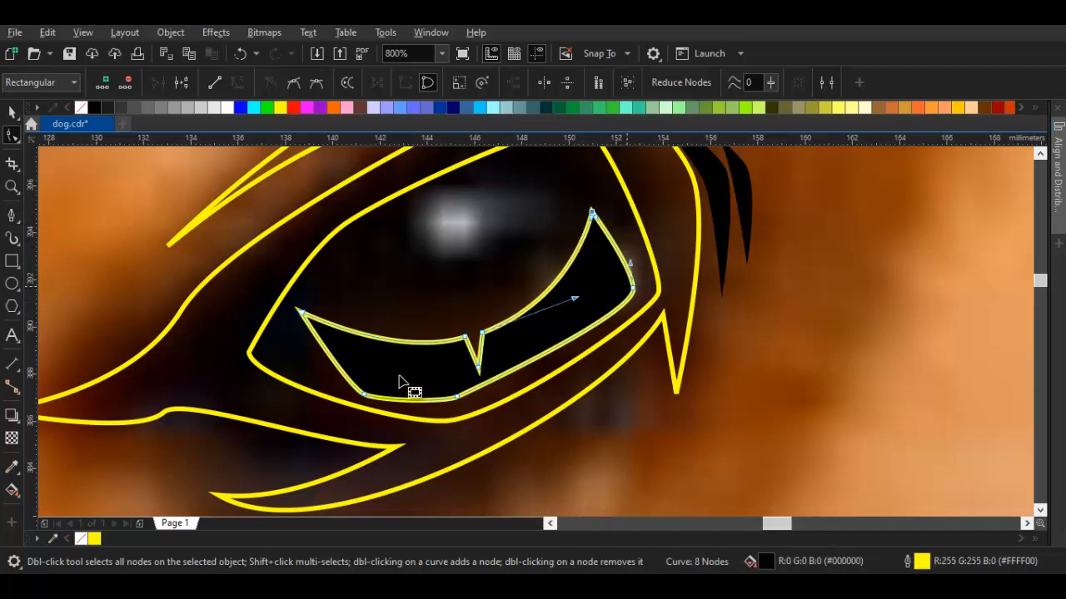
Fill the iris detail with dark olive brown #322300
key("space")
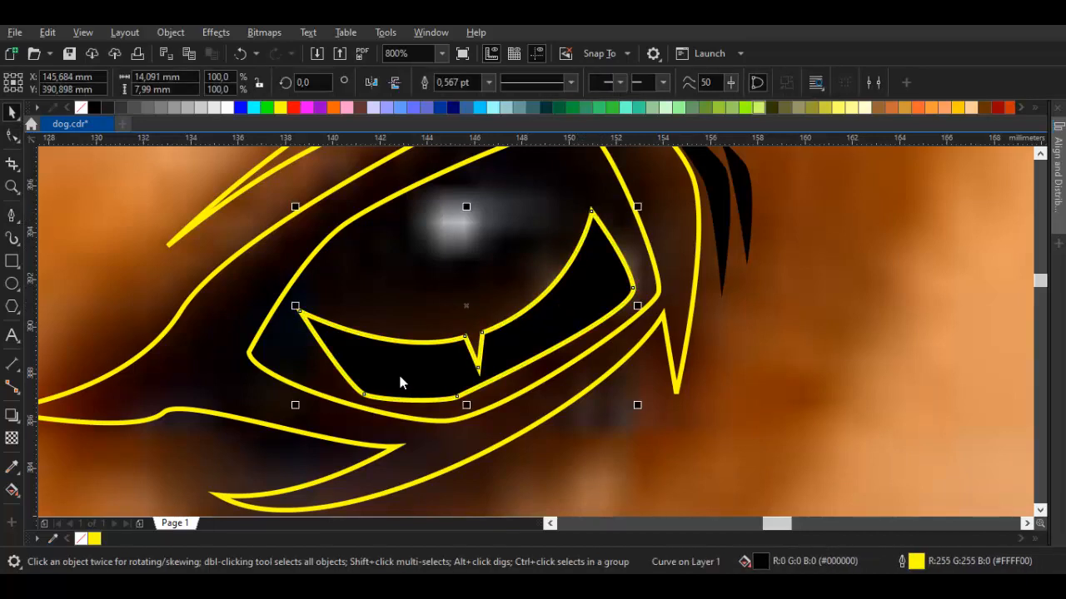
left_click(773, 107)
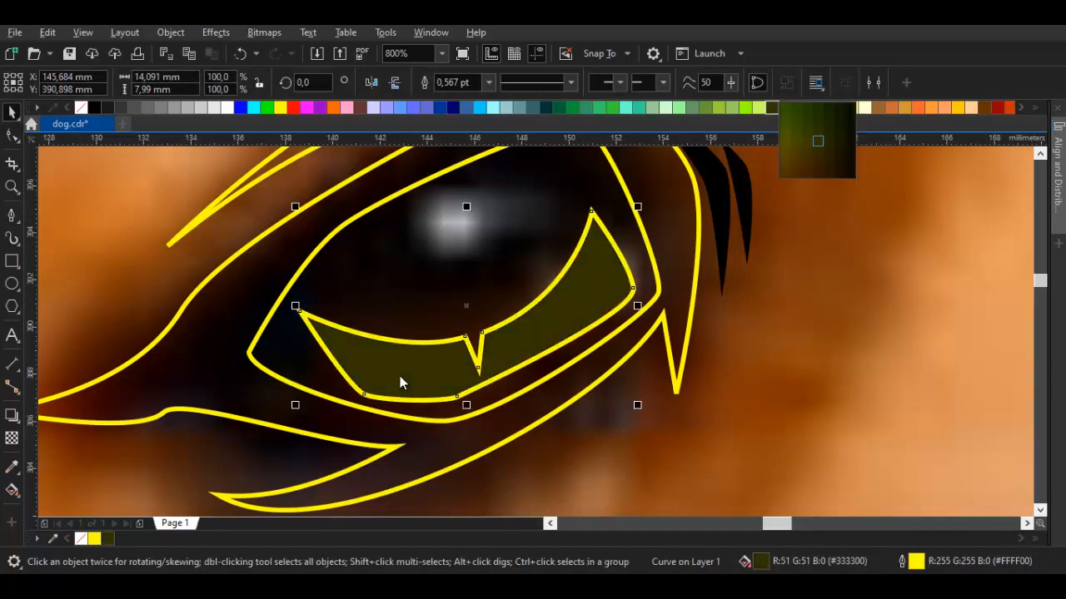
left_click(813, 161)
Trace the bright highlight in the upper part of the eyeball as a closed rounded shape about 2.9 by 2.9 mm
scroll(400, 383, "up", 2)
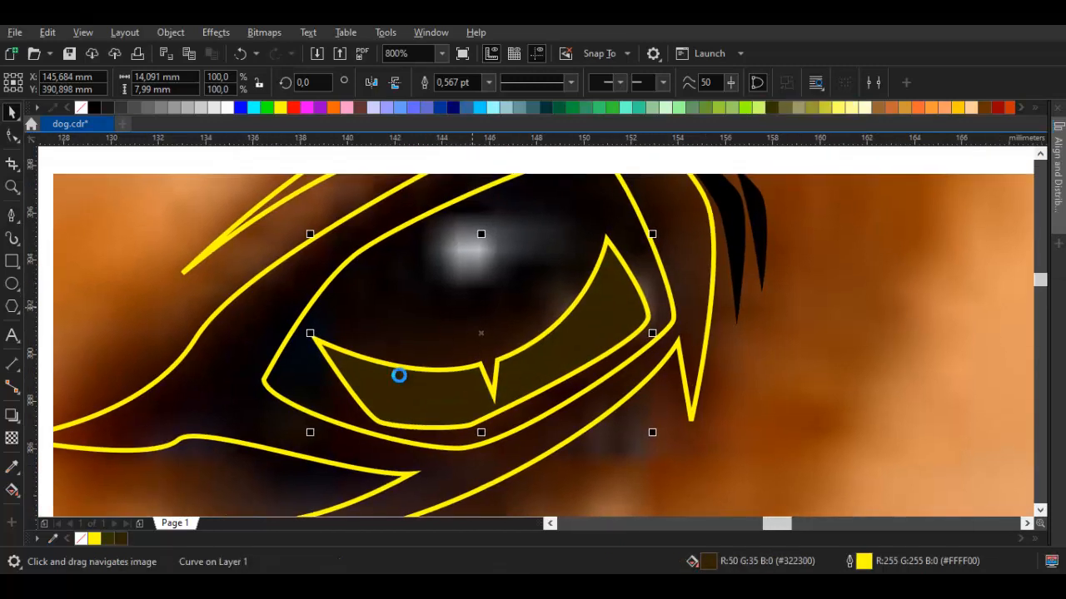
key("p")
left_click(566, 309)
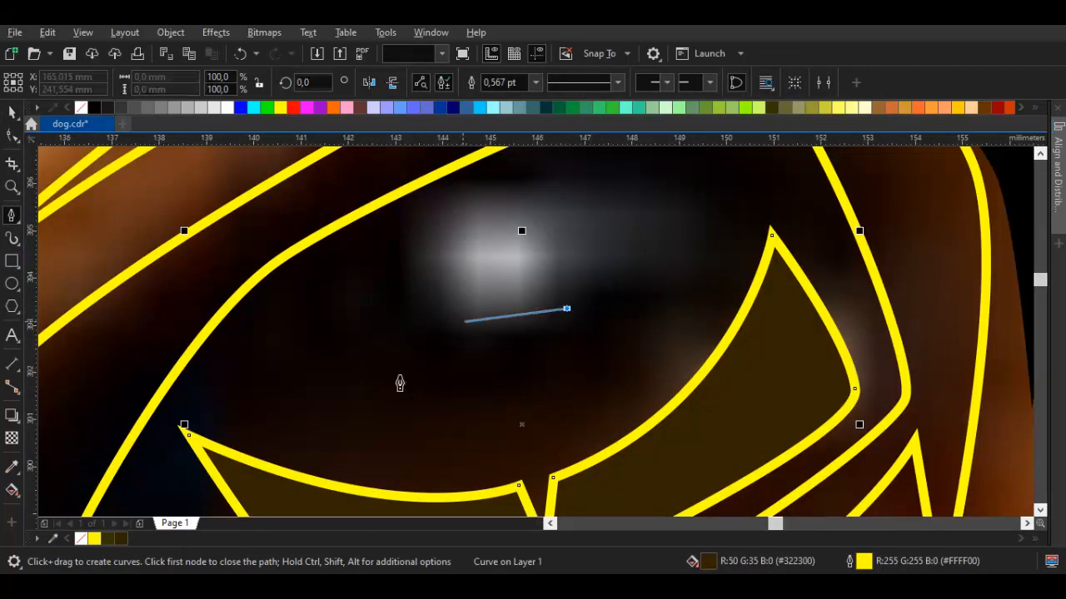
left_click(445, 322)
left_click_drag(472, 189, 498, 184)
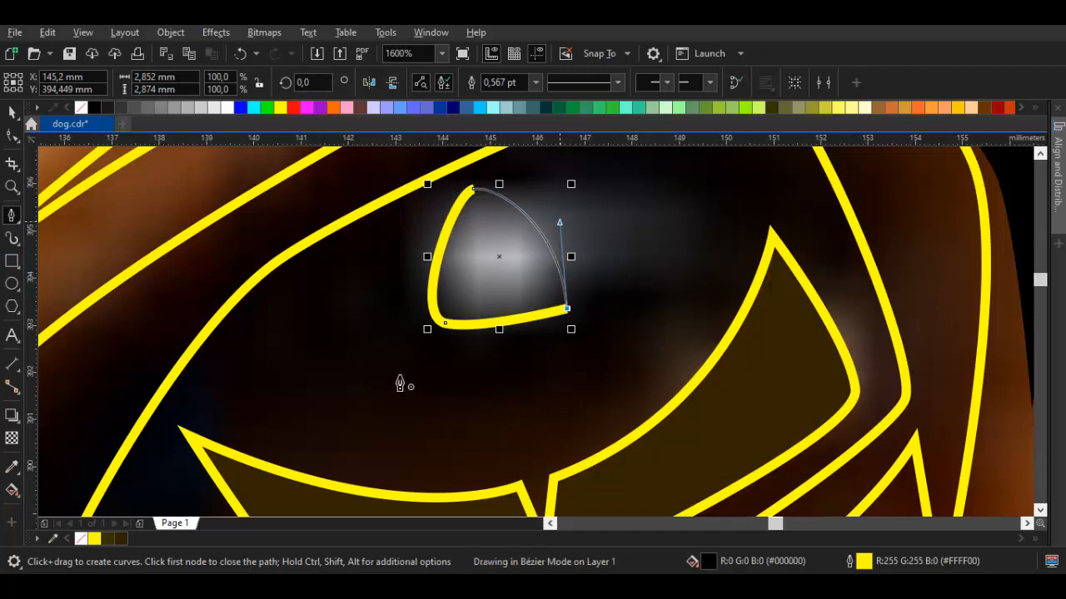
left_click(566, 308)
Trace a second, pointed highlight just to the right of the first as a closed shape about 2.6 by 2.1 mm
left_click(543, 191)
left_click(587, 296)
left_click(671, 243)
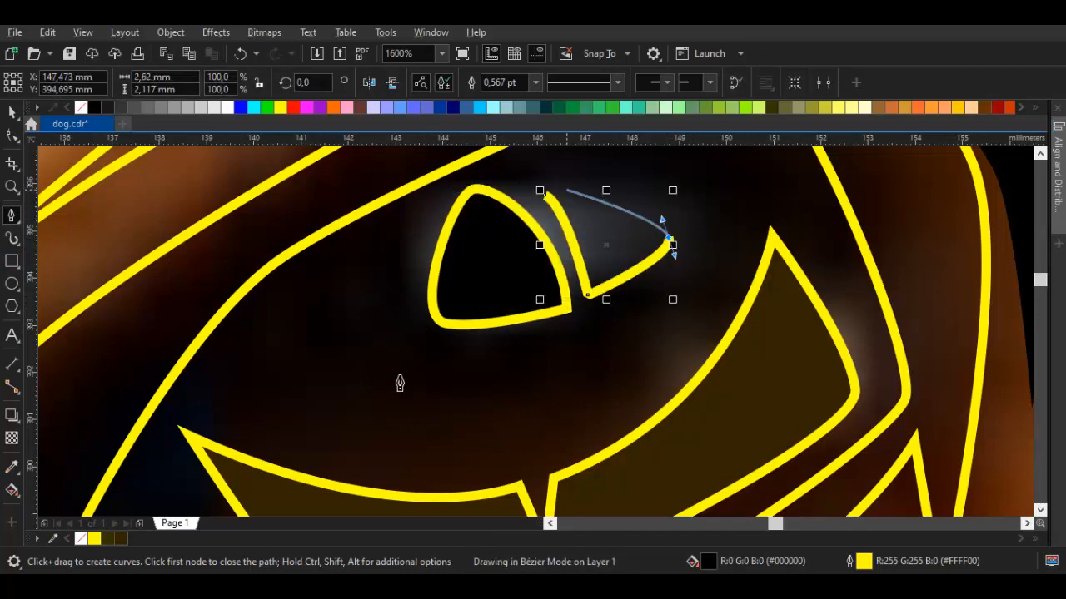
left_click(543, 191)
Fill both eye highlights white and the eyeball dark red-brown #3B0E09
key("space")
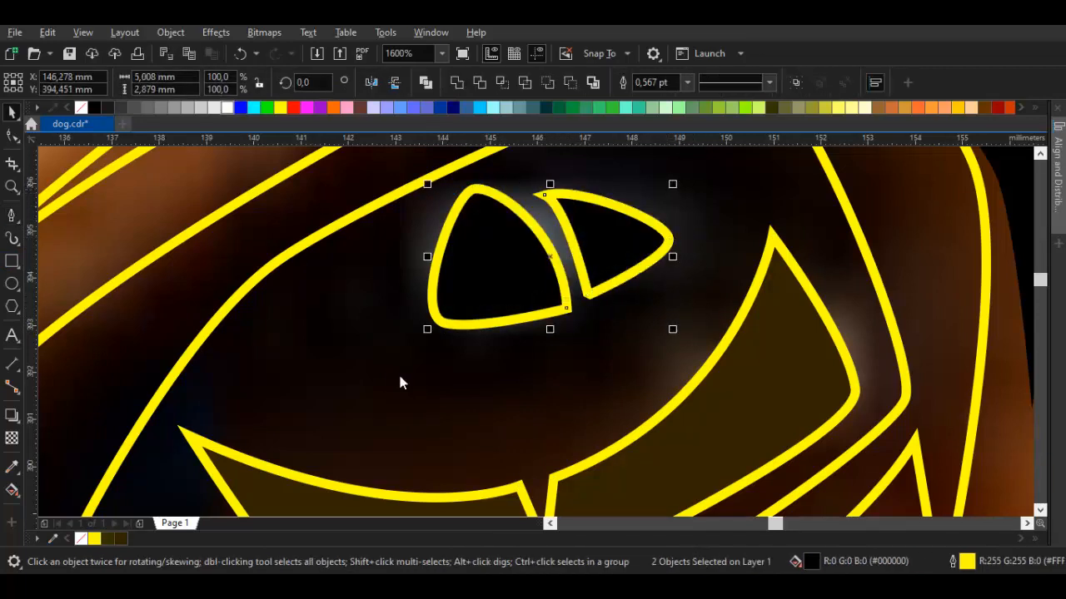
scroll(399, 376, "down", 2)
scroll(401, 381, "up", 1)
left_click(400, 376)
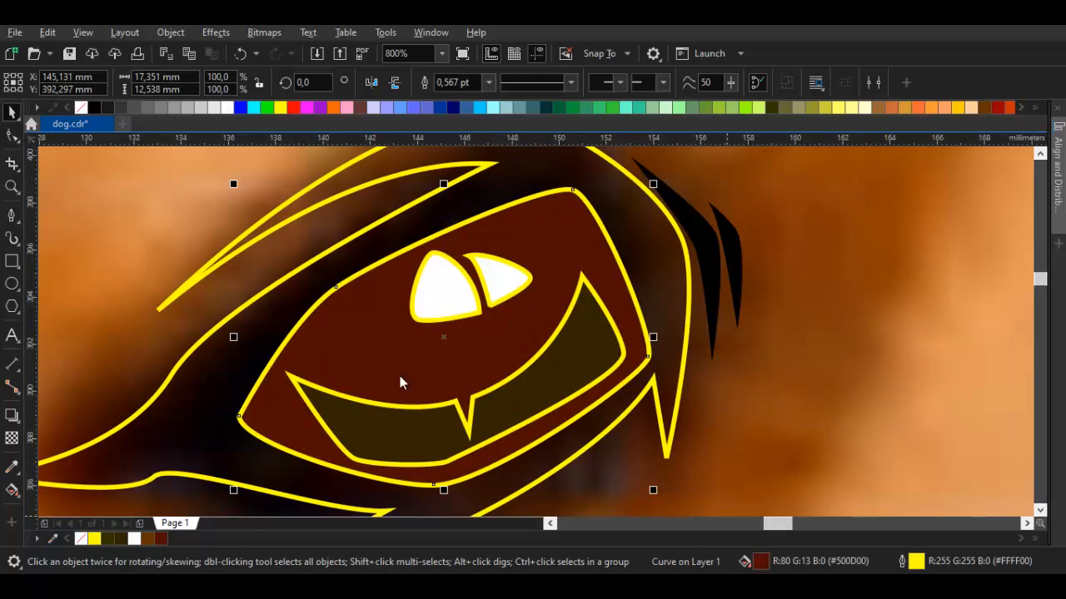
key("shift+F11")
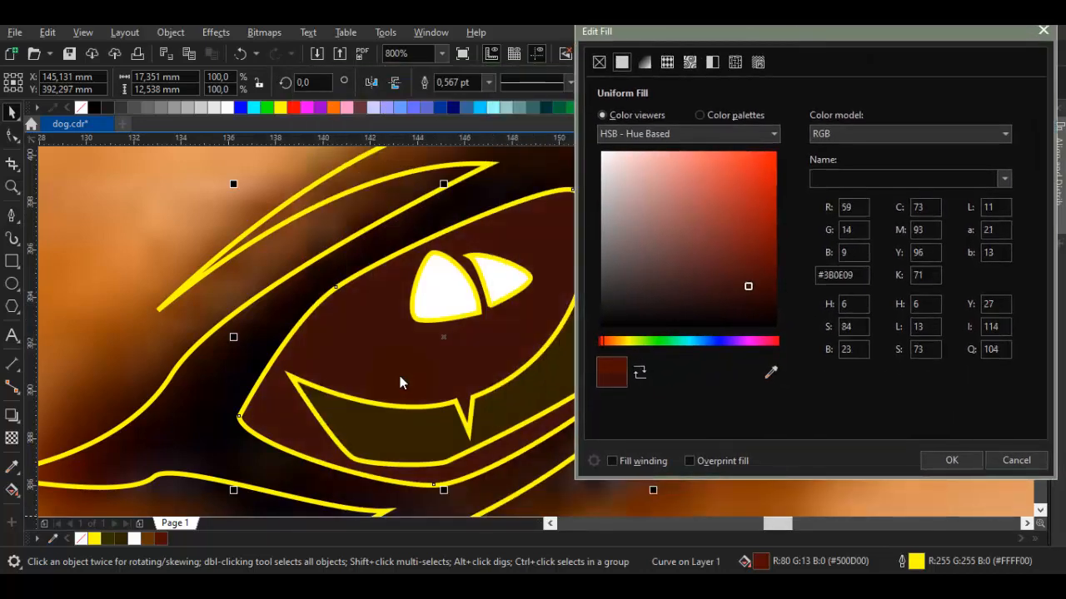
key("Return")
Fill the left eye's outer shape black and remove the yellow outlines from all of the eye's shapes
scroll(399, 383, "down", 2)
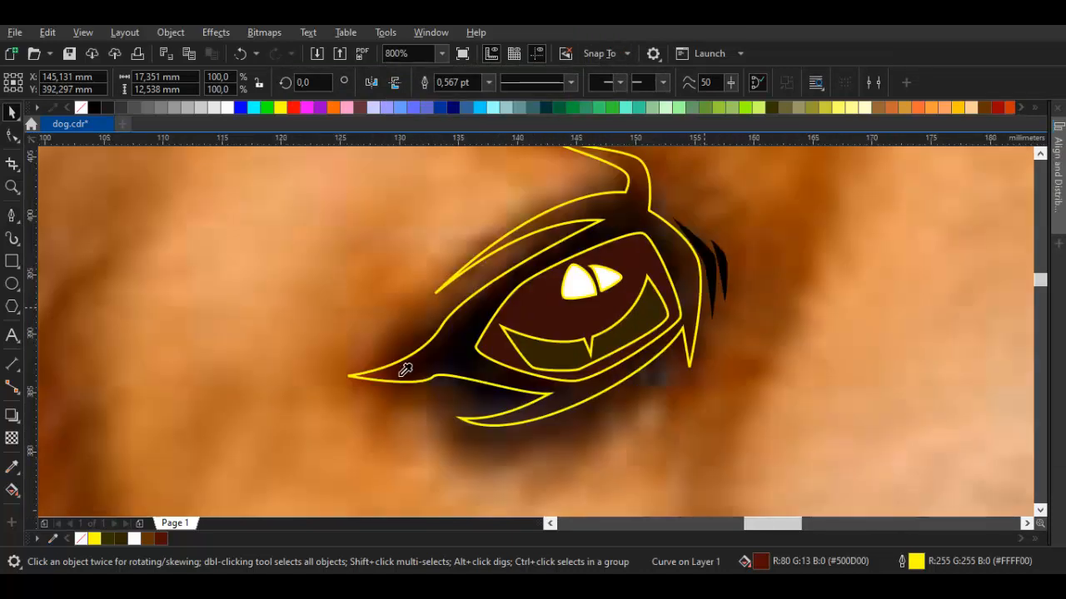
left_click(400, 383)
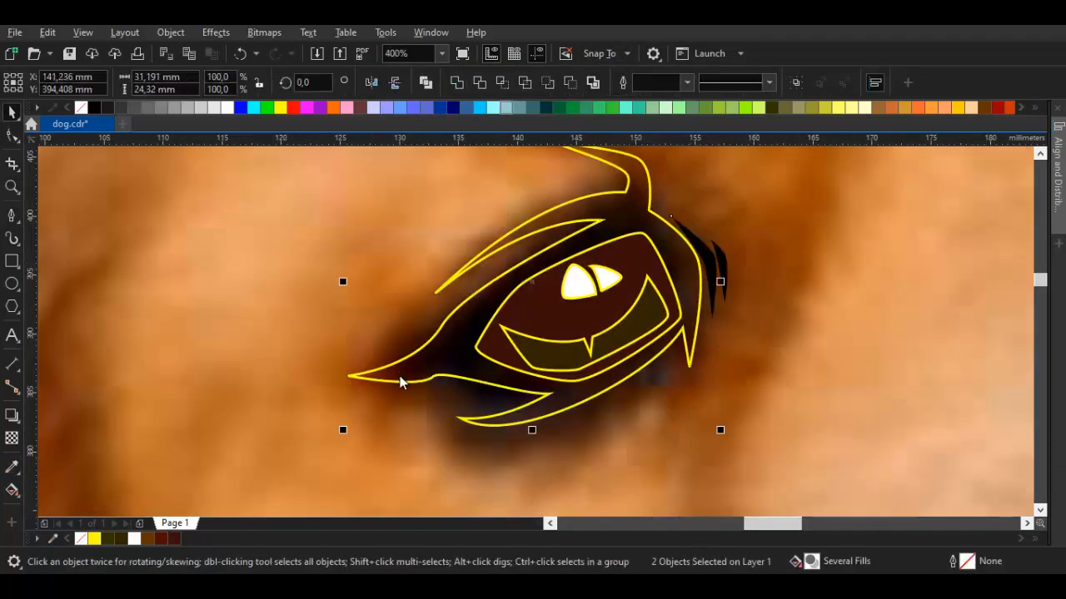
key("Escape")
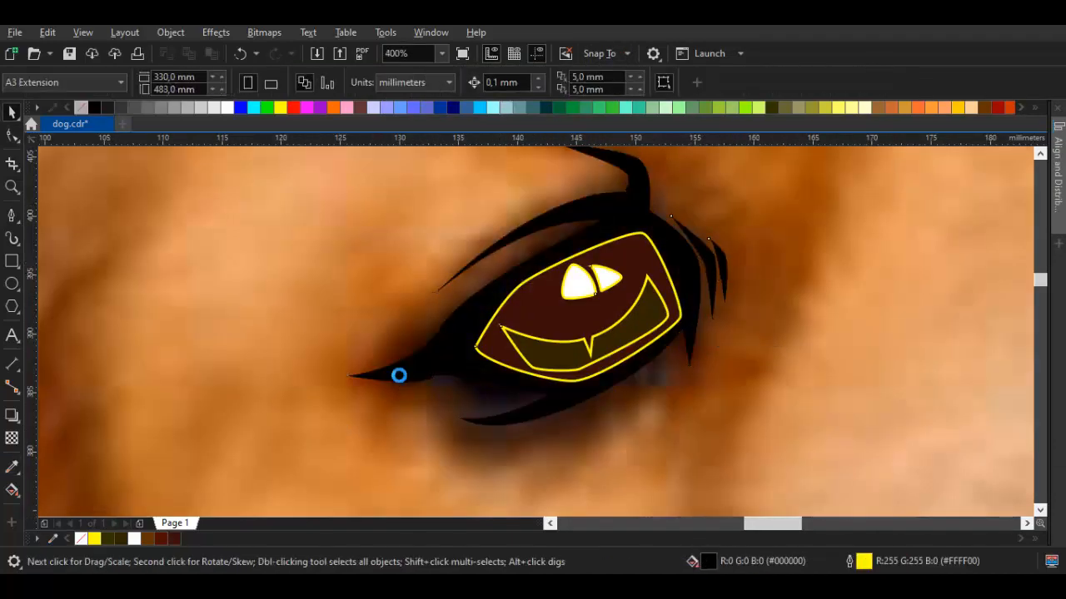
scroll(399, 377, "down", 1)
scroll(399, 380, "up", 1)
Try a teal fill (#336666) on the iris detail
key("Tab")
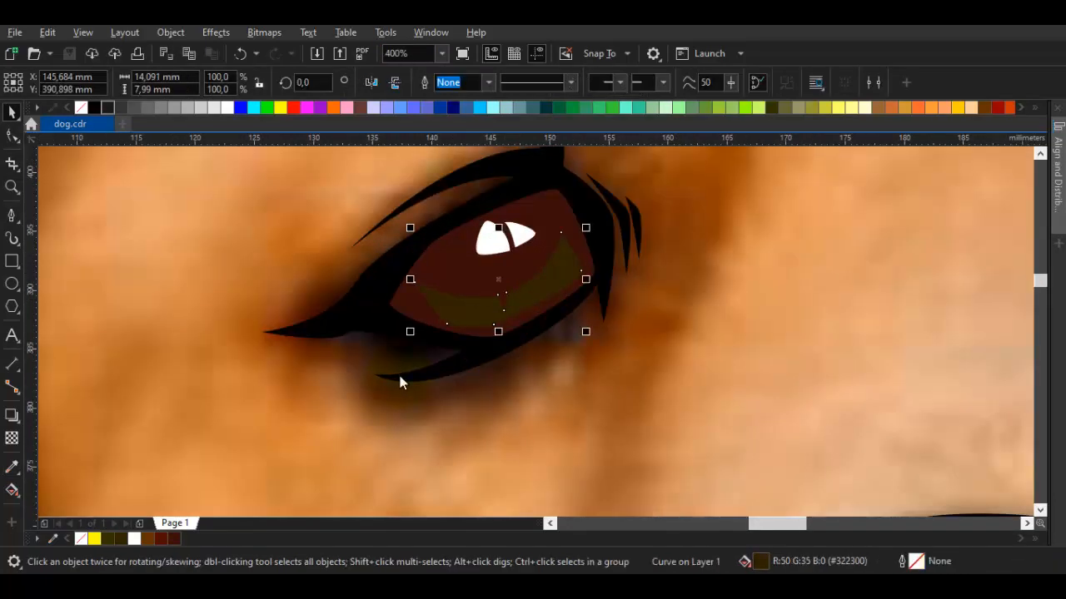
left_click(533, 107)
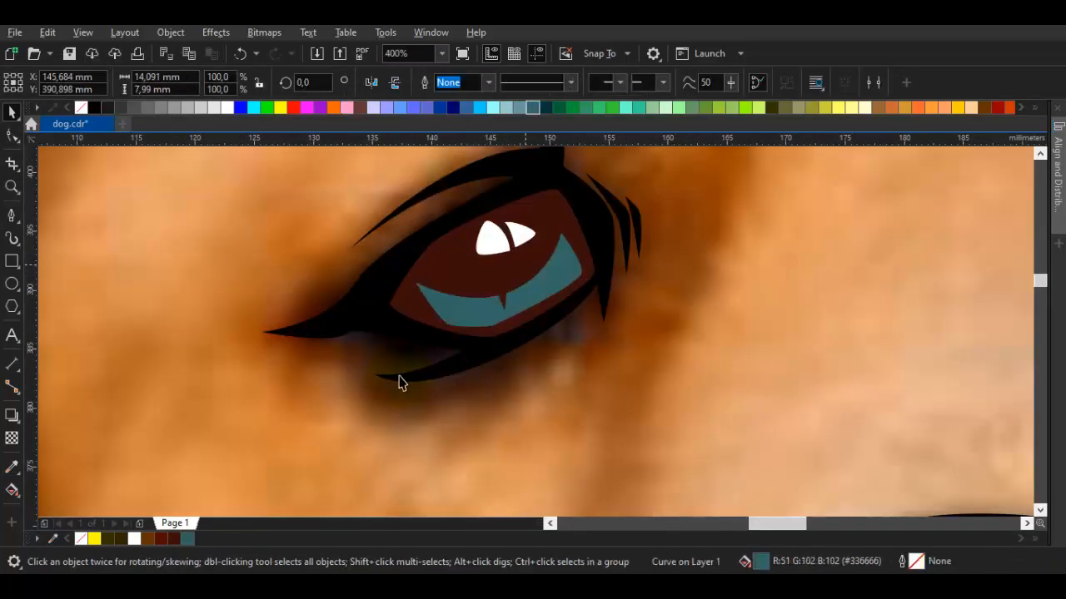
scroll(399, 381, "down", 1)
scroll(400, 378, "up", 1)
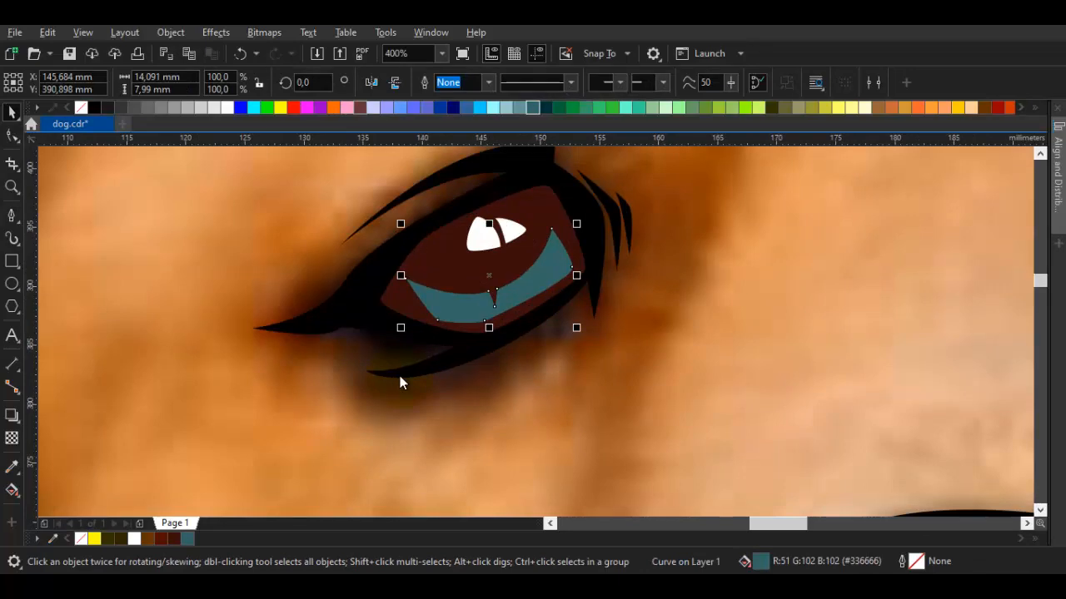
Recolour the iris detail with a muted reddish brown and check the eye against the whole face
key("ctrl+z")
left_click(400, 376)
scroll(400, 376, "down", 2)
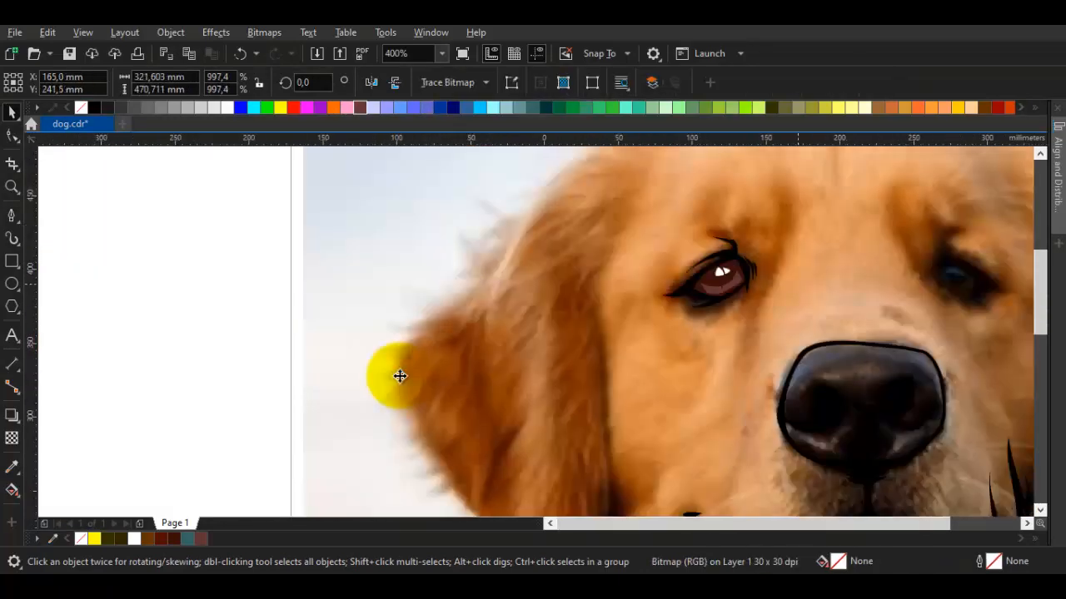
scroll(399, 377, "down", 2)
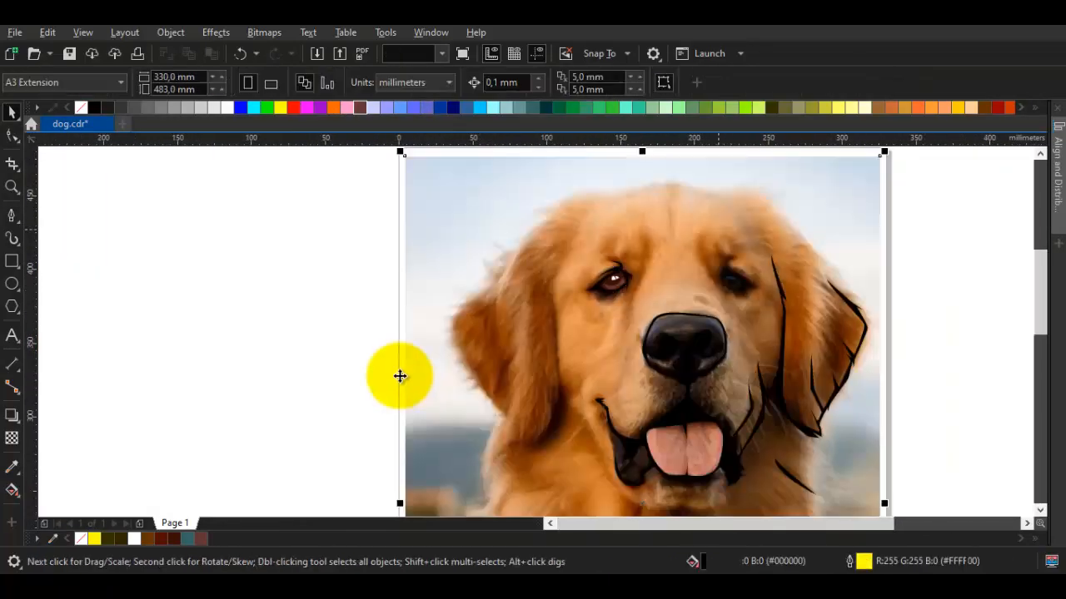
scroll(400, 376, "up", 1)
scroll(399, 383, "up", 2)
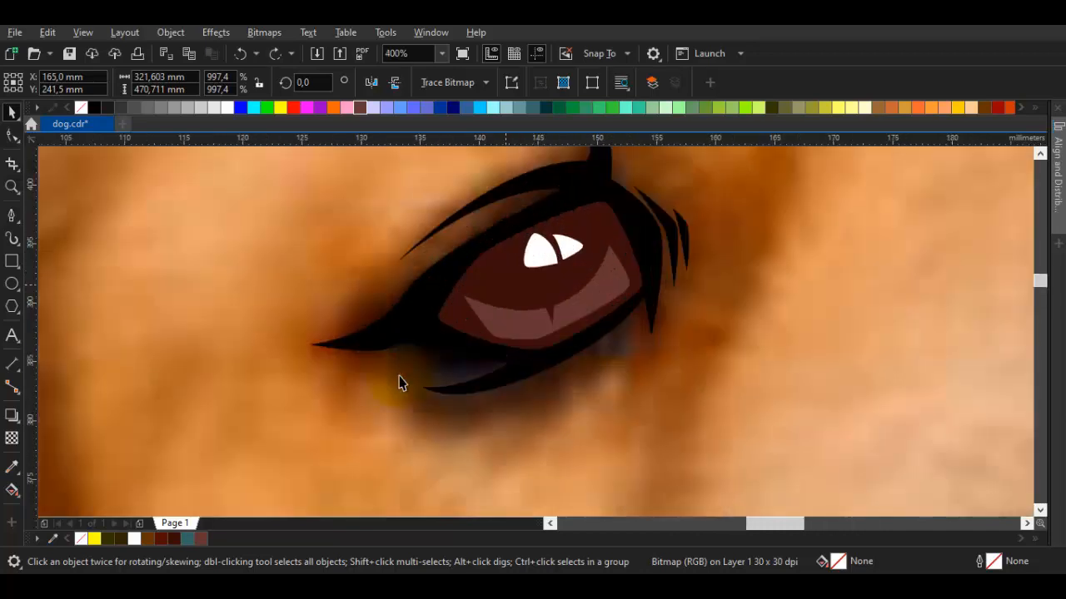
Darken the eyeball's fill to a deeper red-brown, about #300A06
key("Tab")
key("shift+F11")
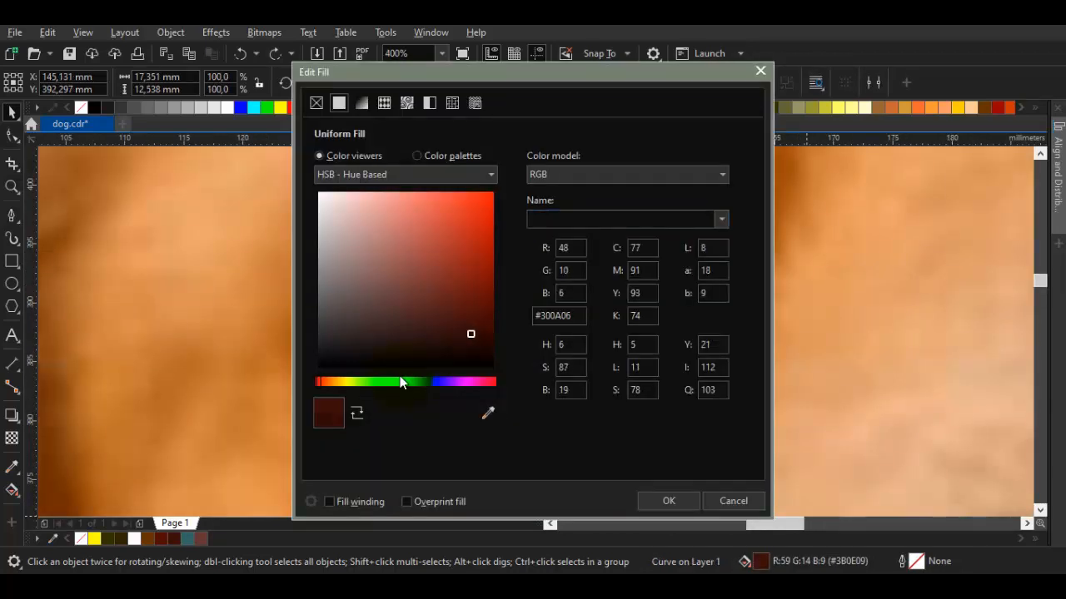
key("Escape")
scroll(399, 381, "down", 1)
left_click(400, 381)
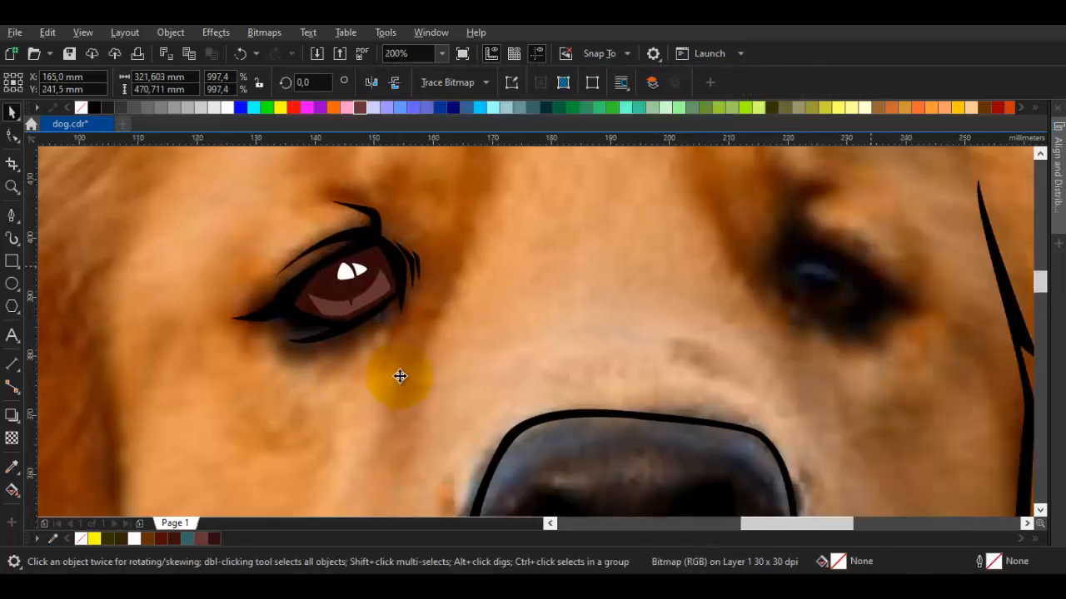
Trace the right eye with its lids, lashes, eyeball, iris detail and two highlights, filled in the left eye's colours
key("F5")
scroll(399, 381, "up", 1)
key("Tab")
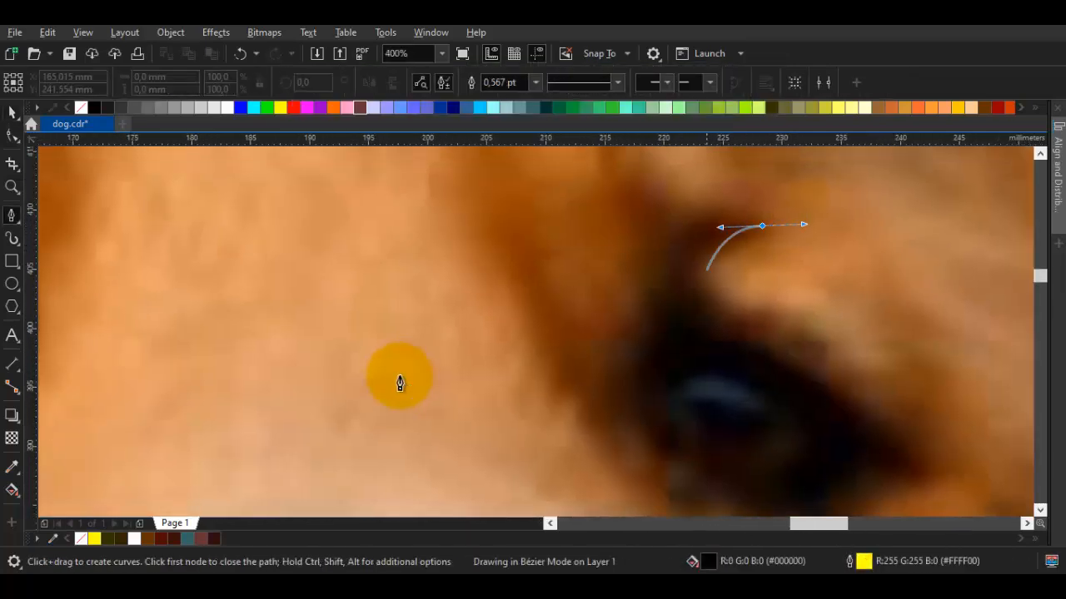
key("Tab")
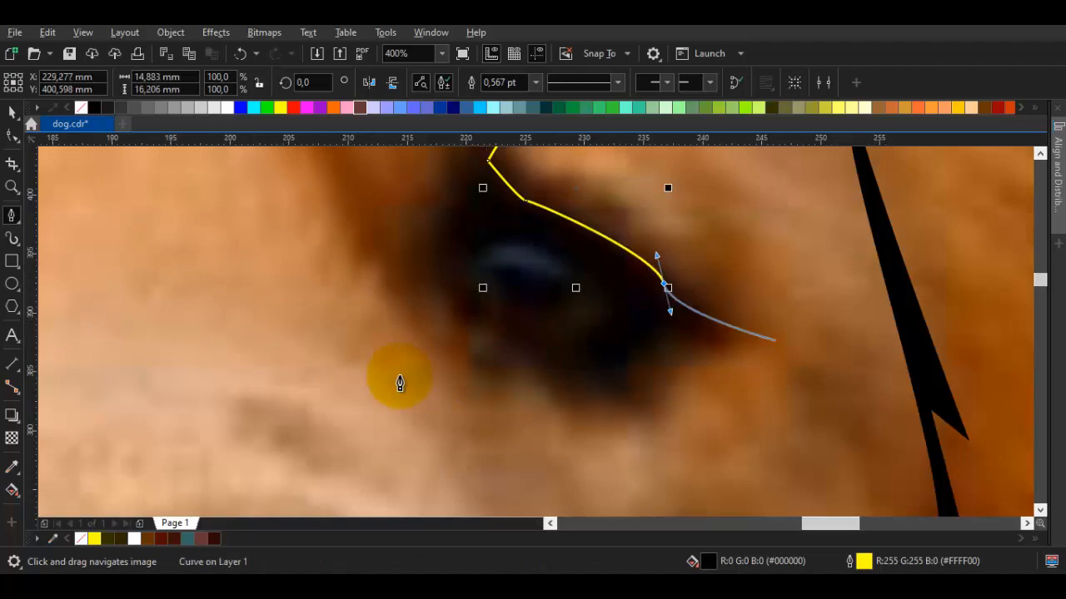
key("Tab")
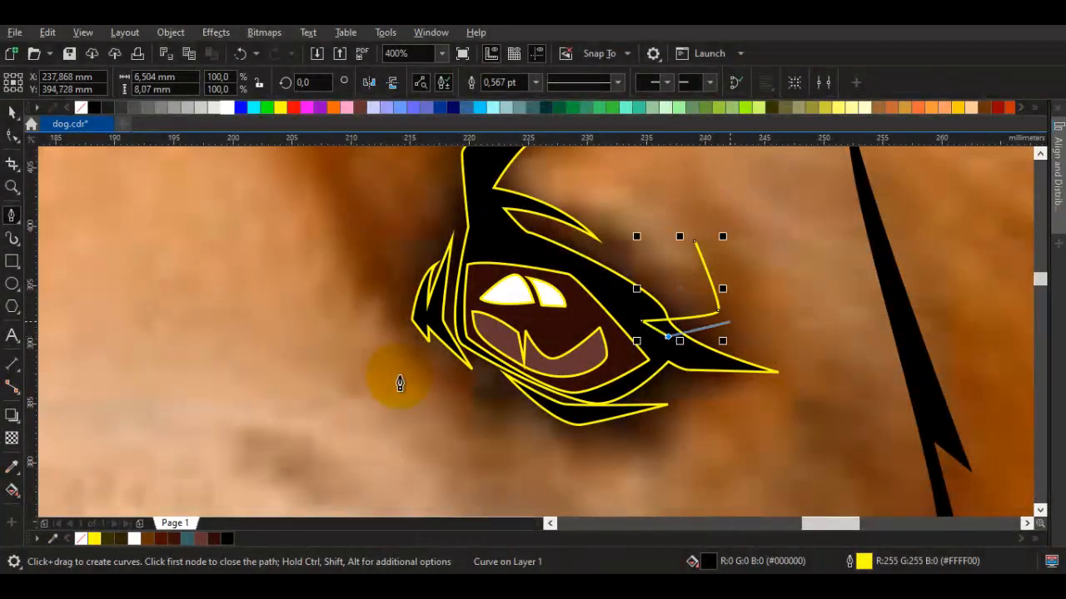
Close the hooked lash at the right eye's outer corner, about 7.5 by 8 mm, and remove the yellow outlines from the eye's shapes
left_click_drag(729, 321, 733, 308)
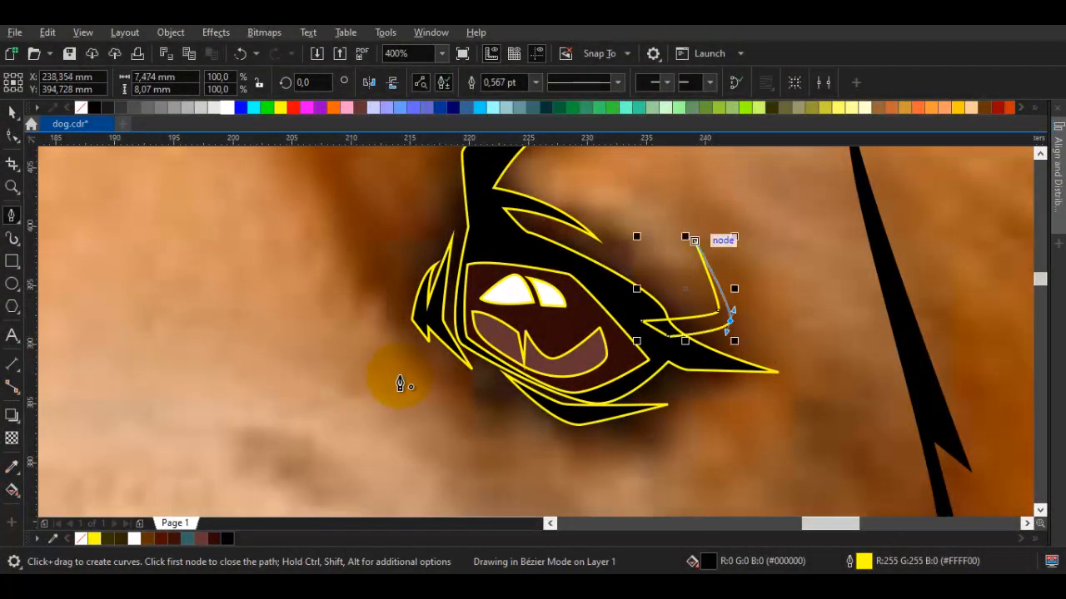
left_click(694, 241)
key("space")
left_click(620, 291, "shift")
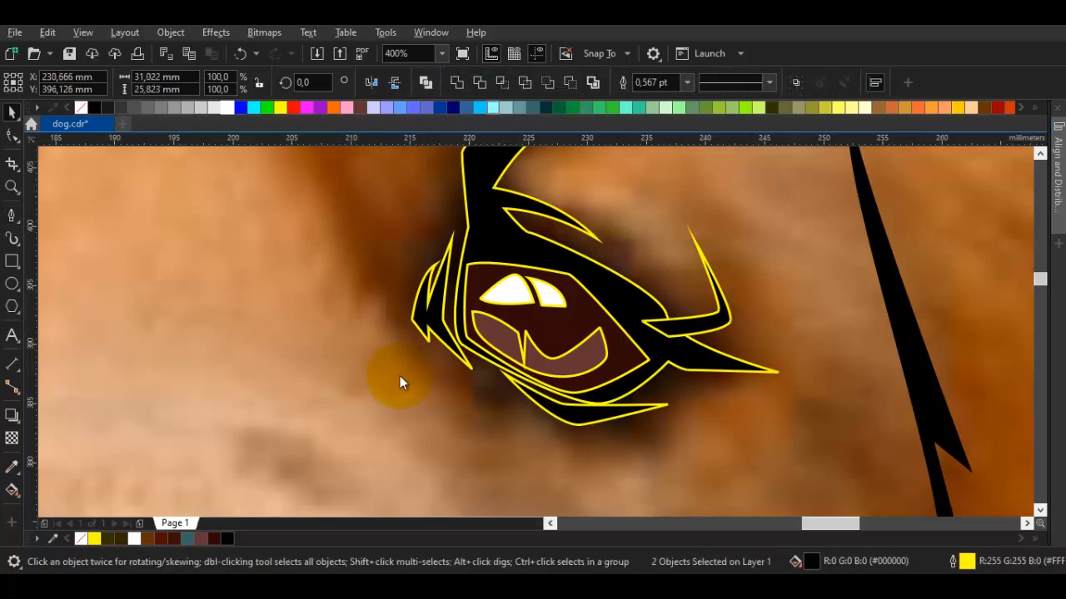
key("Escape")
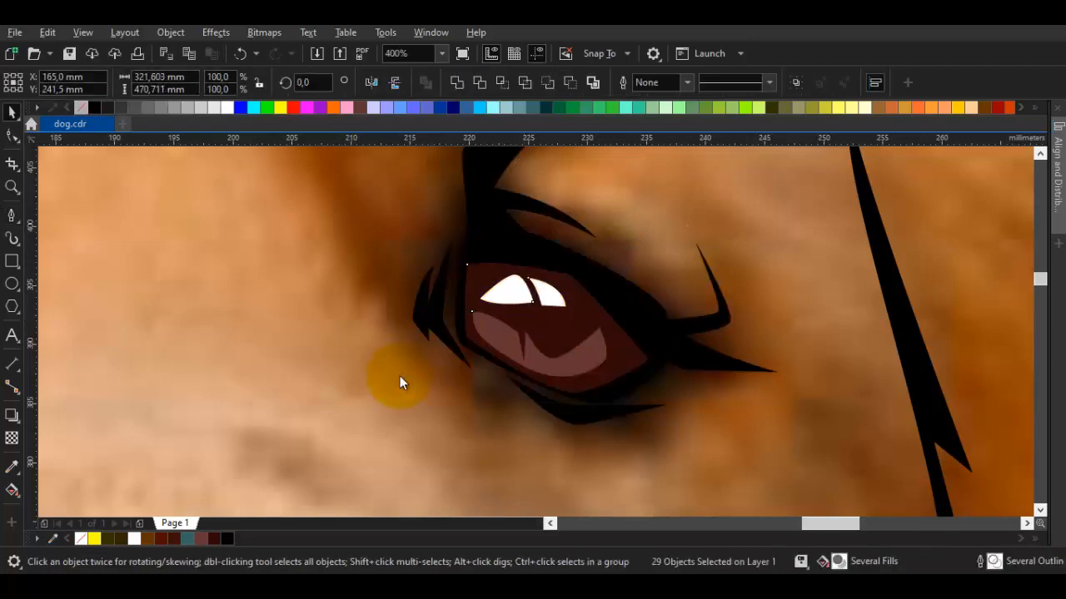
Move the photo off the page to inspect the line art on its own, and undo the move
scroll(399, 383, "down", 5)
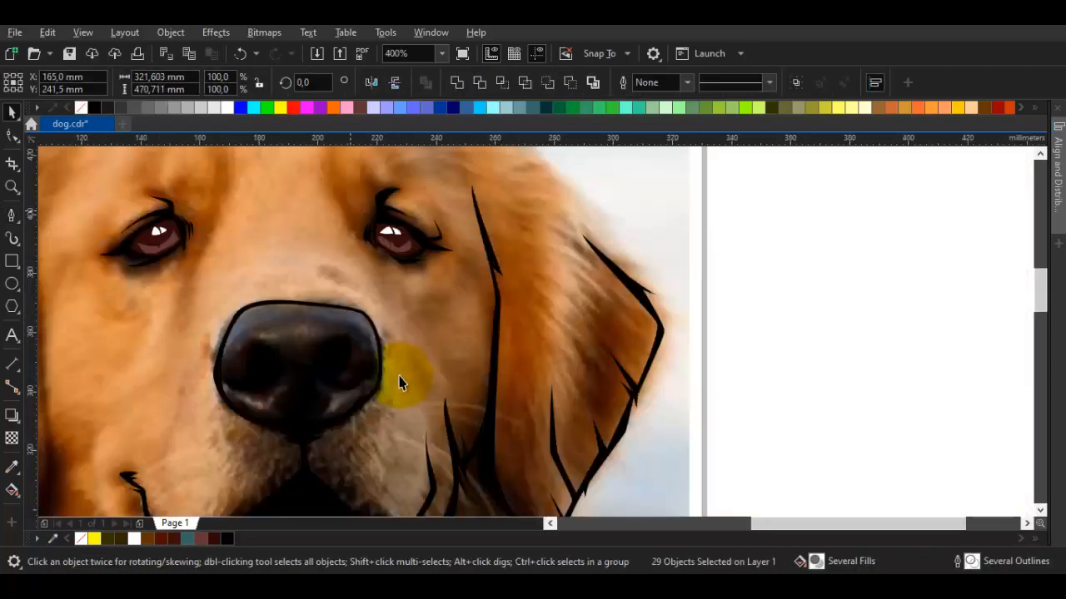
key("Escape")
key("ctrl+z")
key("Escape")
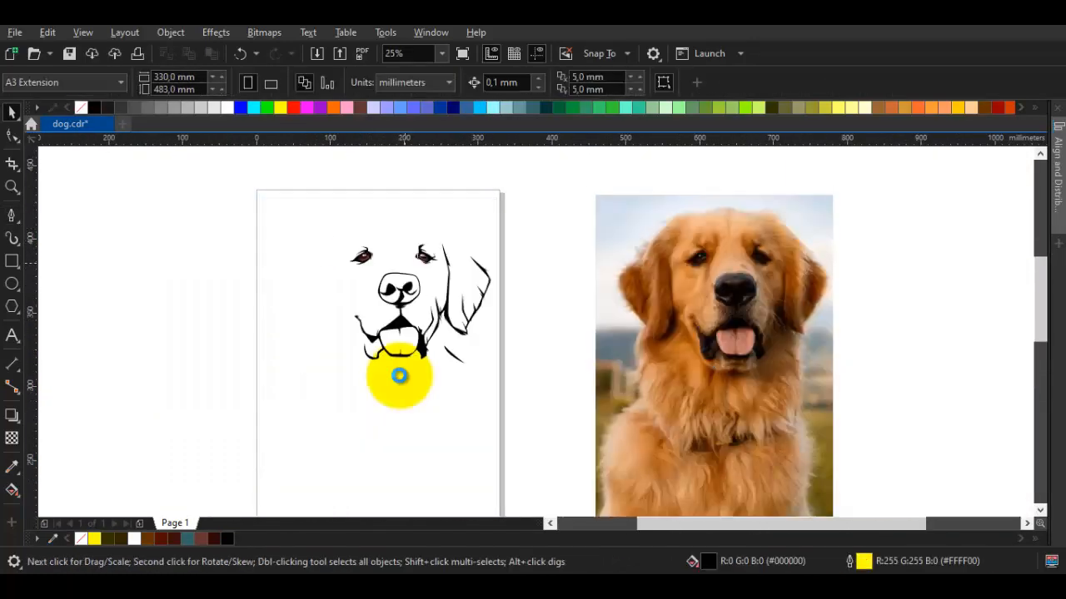
scroll(399, 376, "up", 1)
key("ctrl+z")
Trace the left ear's inner edge with the Pen tool, from a spiky fur tuft beside the eye down to the ear's lower tip
key("F5")
scroll(400, 376, "up", 3)
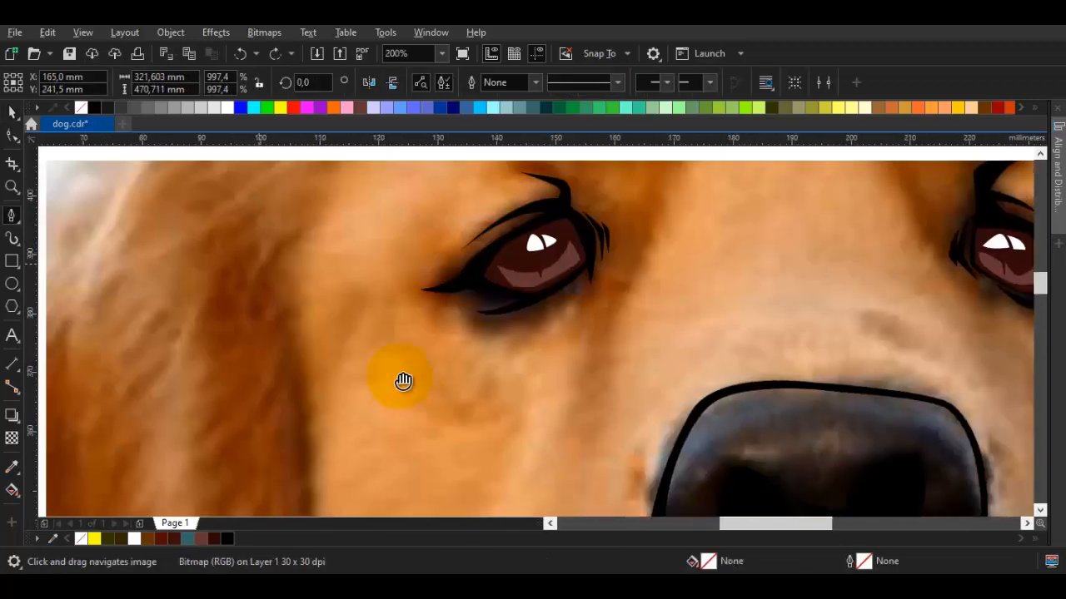
key("space")
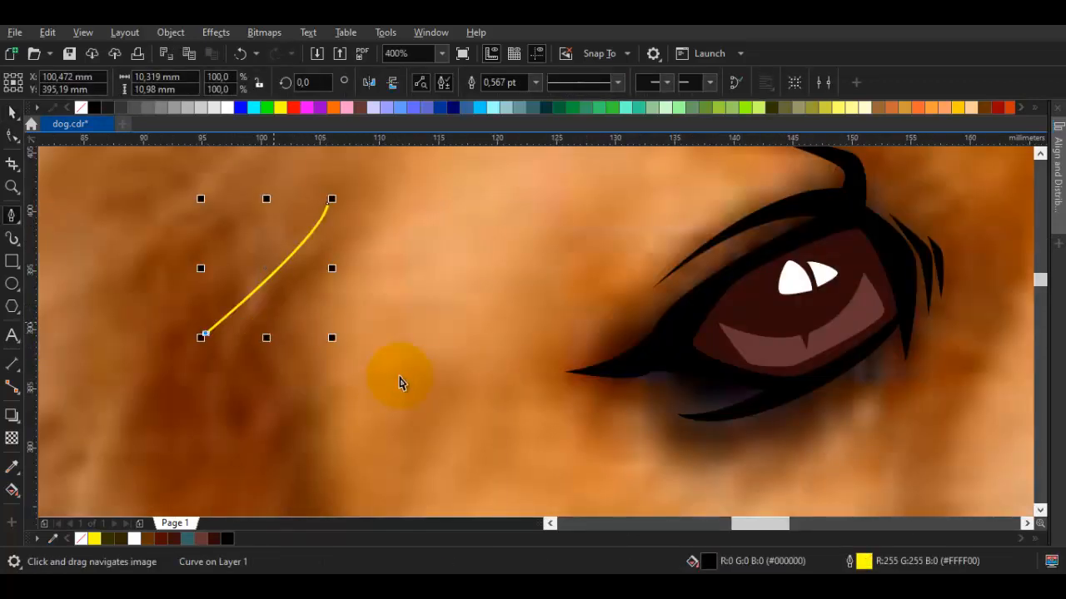
scroll(400, 383, "down", 3)
scroll(399, 383, "up", 2)
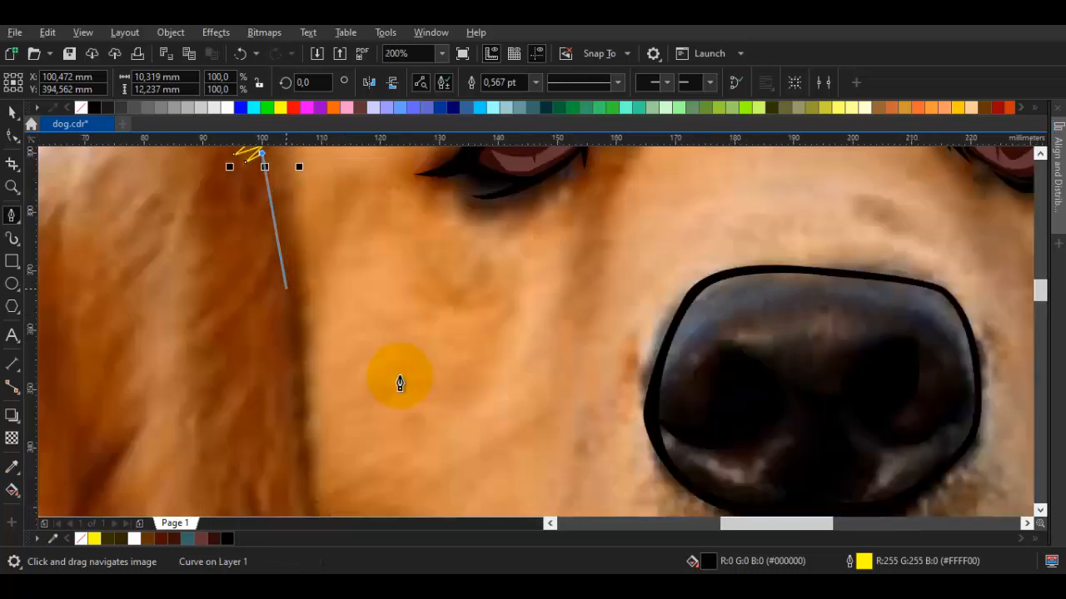
scroll(399, 383, "down", 1)
scroll(399, 383, "up", 1)
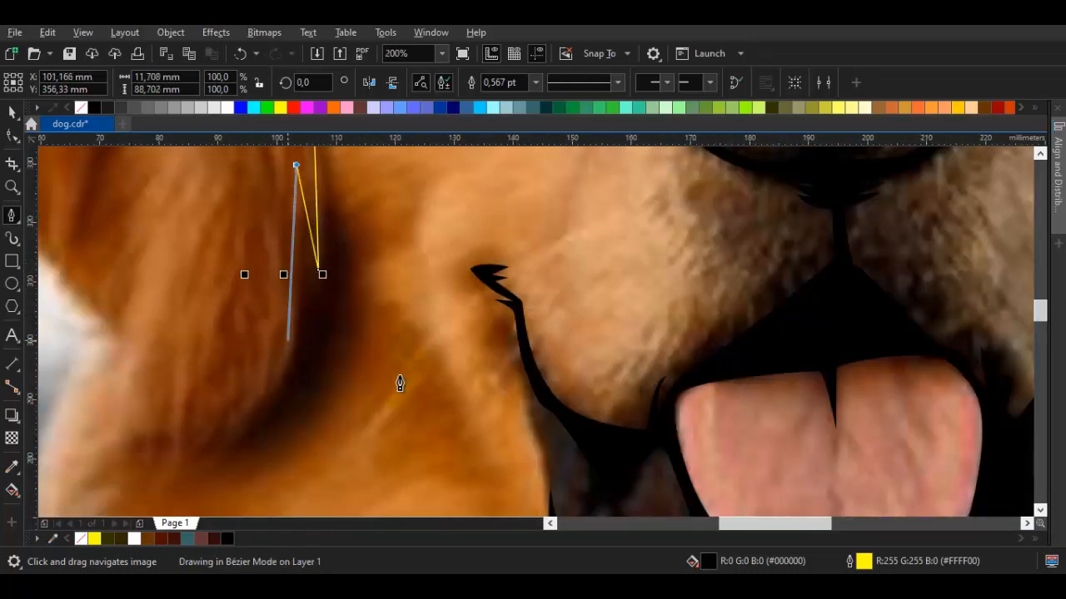
scroll(399, 383, "down", 1)
scroll(399, 383, "up", 1)
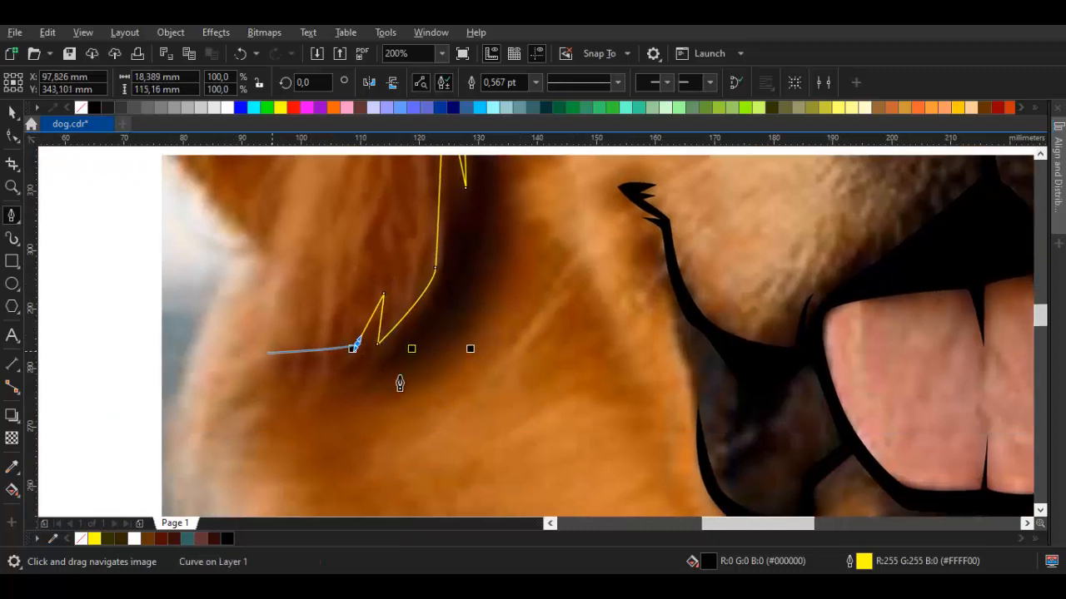
Continue the left ear's contour with a tall fur spike at its outer side and back along the lower edge toward the cheek
left_click(293, 184)
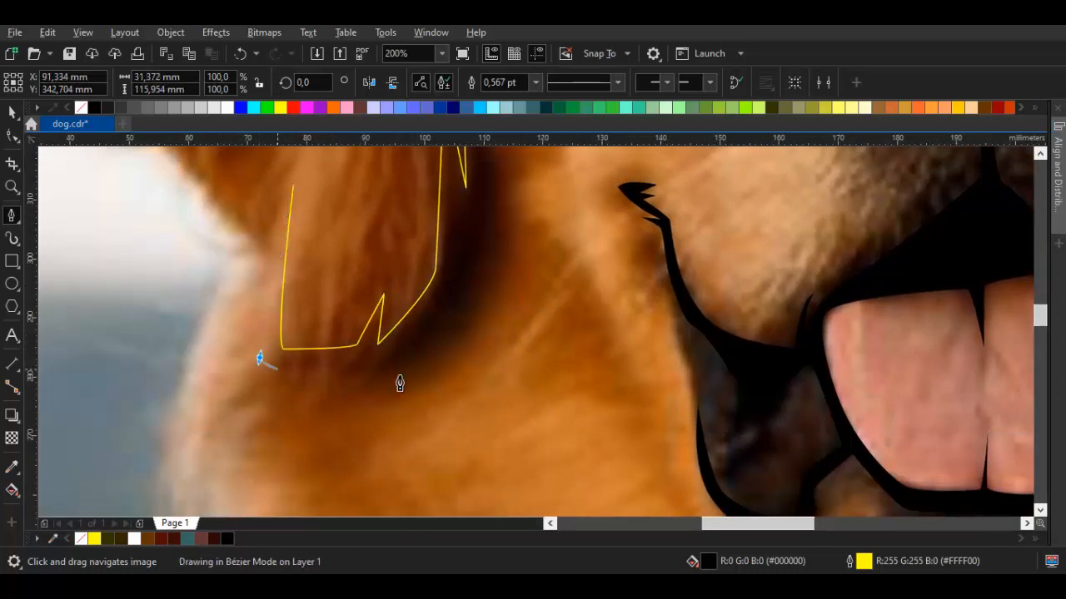
left_click(395, 368)
left_click_drag(491, 245, 457, 291)
left_click(457, 281)
left_click(471, 305)
left_click_drag(467, 161, 432, 270)
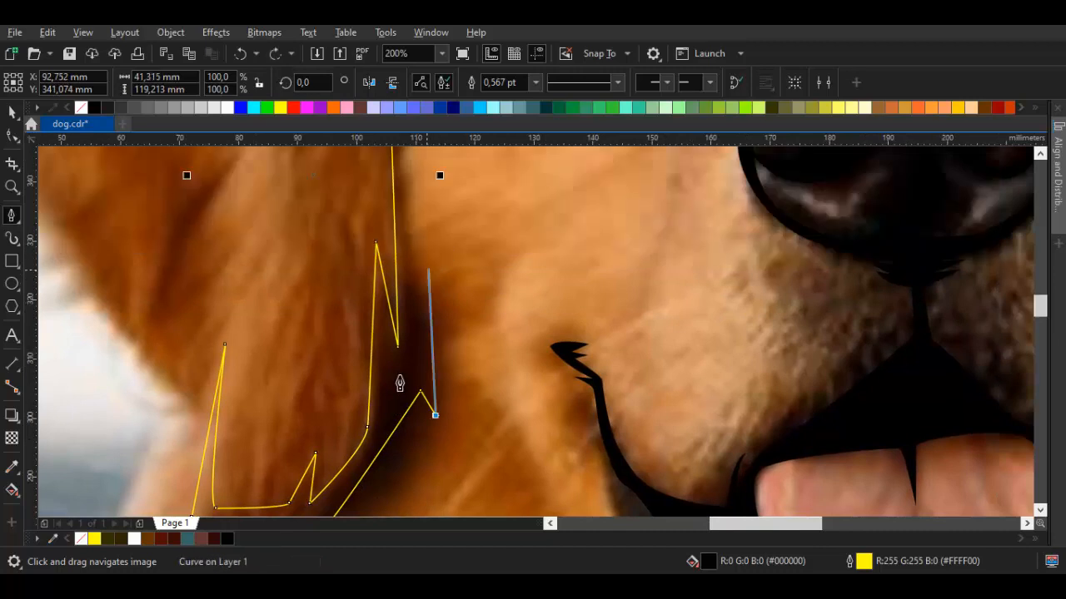
Run the contour back up the cheek side and close the left ear's shape, about 41 by 119 mm, filled black without outline
left_click_drag(420, 281, 415, 272)
left_click_drag(404, 255, 398, 379)
scroll(397, 370, "down", 1)
scroll(386, 291, "up", 1)
left_click_drag(393, 238, 384, 281)
left_click_drag(341, 170, 334, 234)
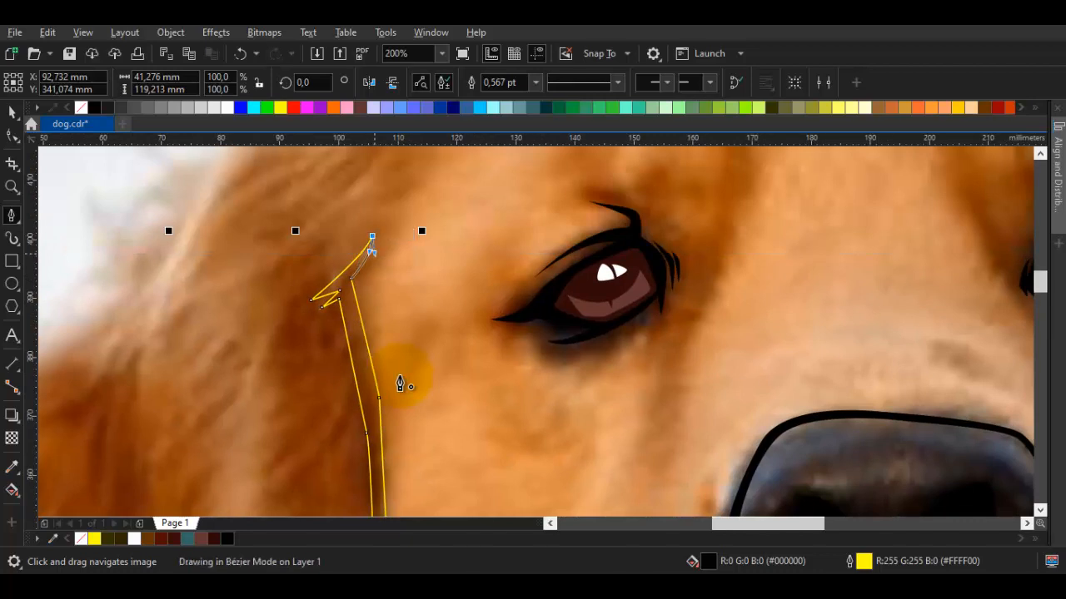
scroll(400, 384, "down", 2)
key("Escape")
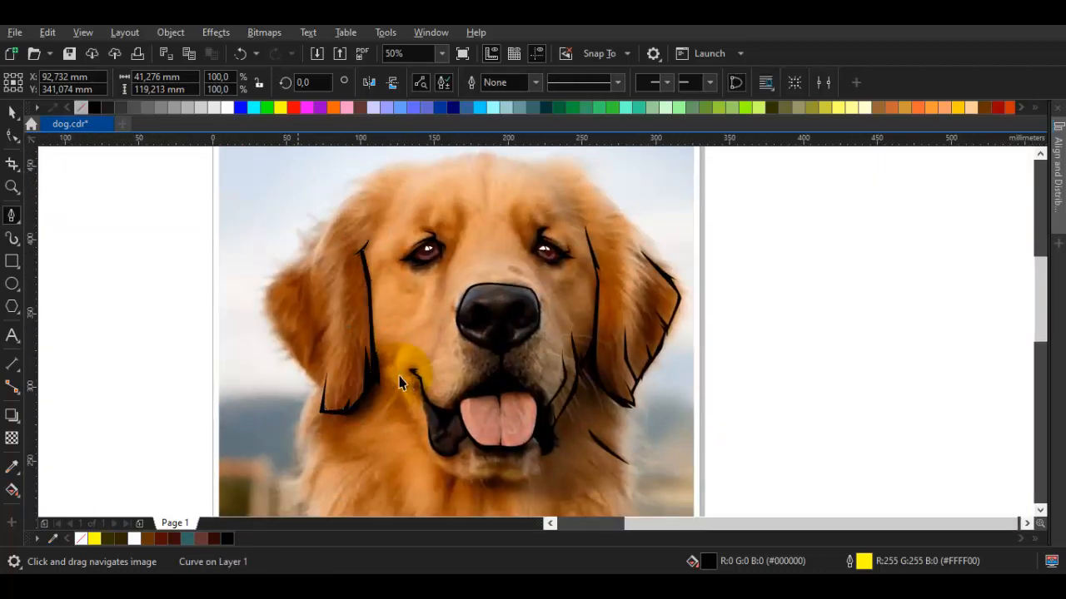
Start the jaw line at the left ear's lower inner edge, add fur spikes on the cheek and run it down toward the chin
scroll(400, 384, "up", 2)
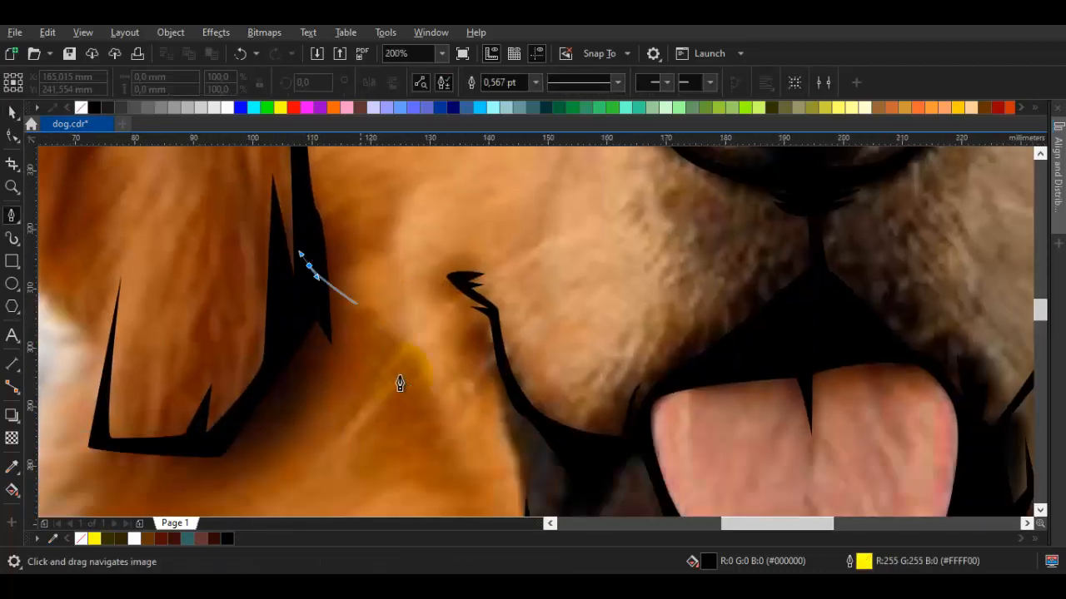
left_click(391, 314)
scroll(367, 309, "up", 1)
scroll(399, 384, "down", 2)
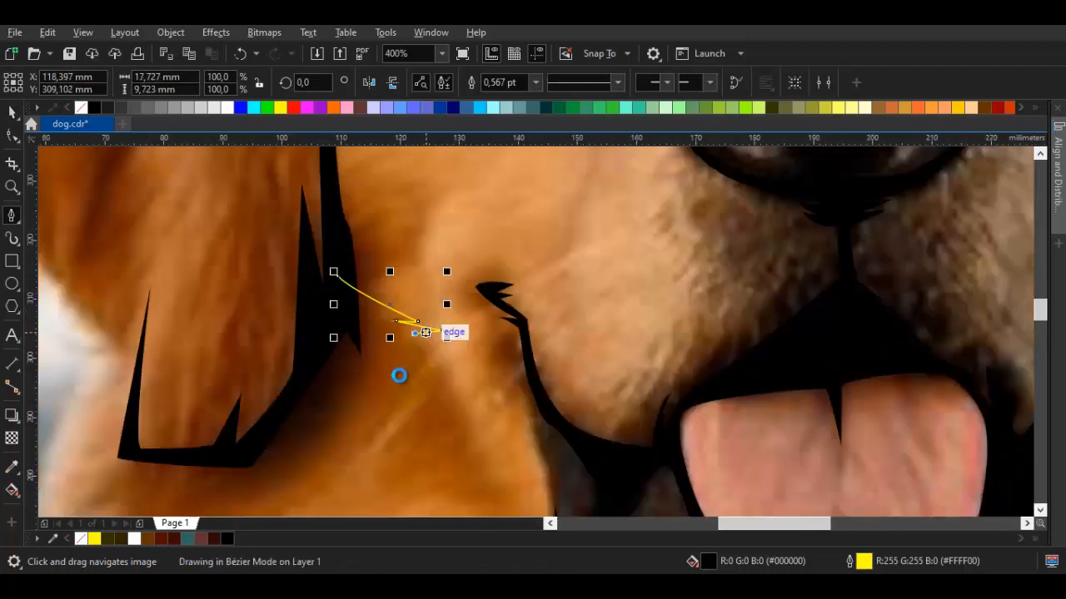
scroll(400, 384, "up", 2)
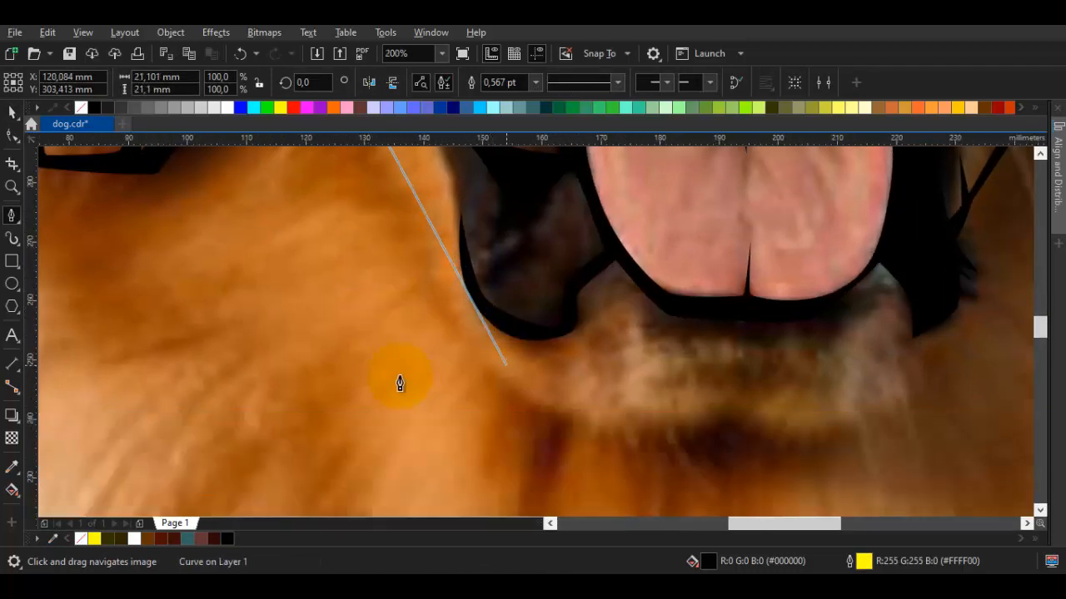
Trace the jaw line around the left of the chin with a fur notch and pointed fur spikes under the chin's middle
left_click_drag(509, 369, 528, 396)
left_click(601, 397)
left_click(595, 372)
left_click_drag(642, 421, 468, 353)
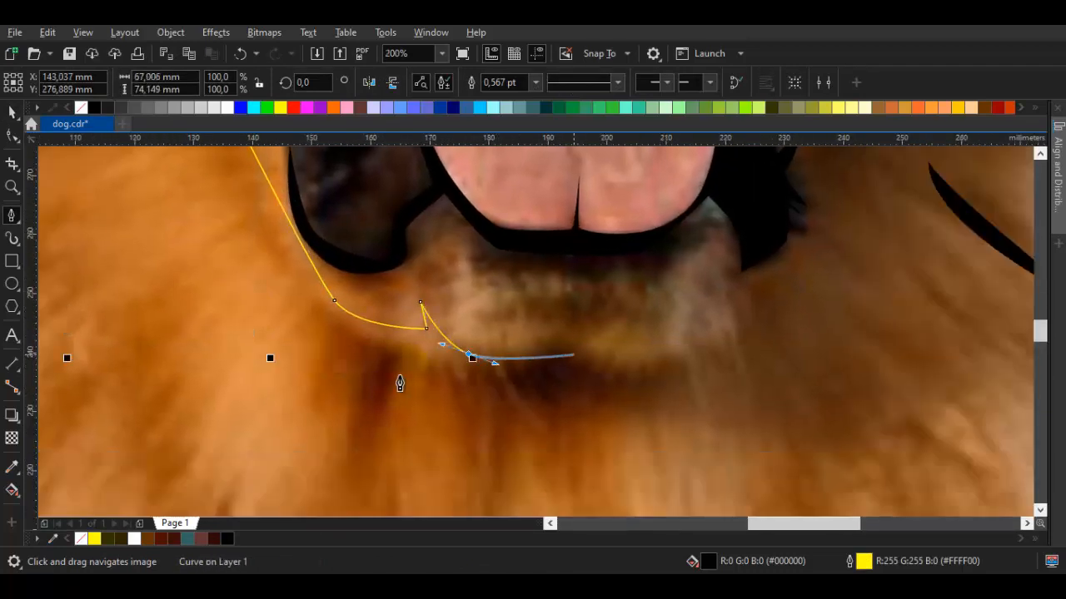
scroll(399, 384, "up", 1)
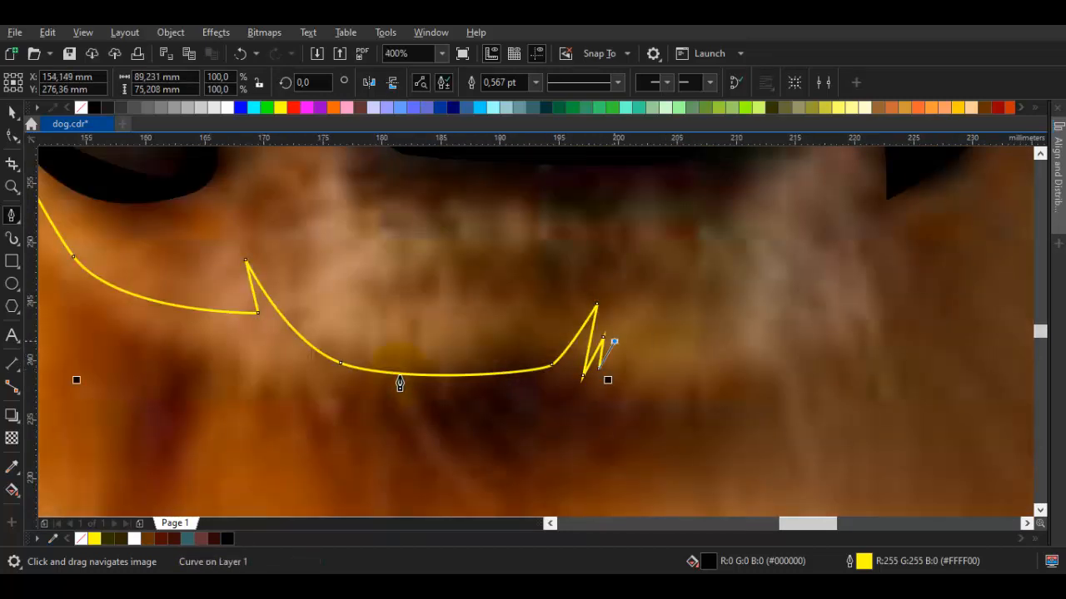
Extend the chin line through a second group of fur spikes up into the black corner of the mouth on the right
scroll(399, 384, "down", 1)
left_click(646, 382)
left_click(663, 350)
left_click(667, 364)
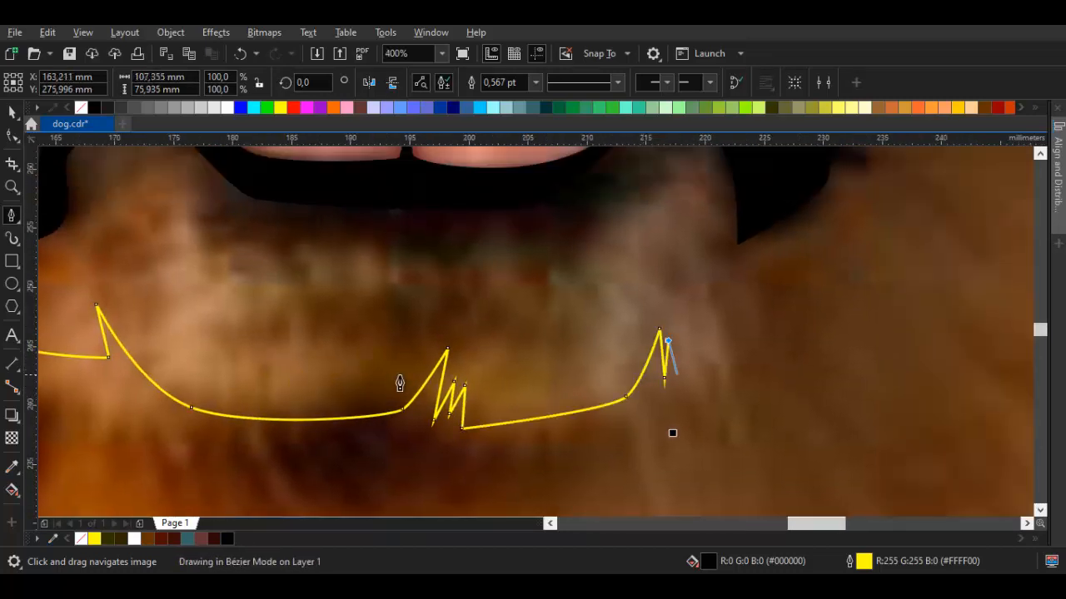
left_click_drag(671, 371, 708, 341)
scroll(401, 382, "down", 2)
scroll(400, 384, "up", 4)
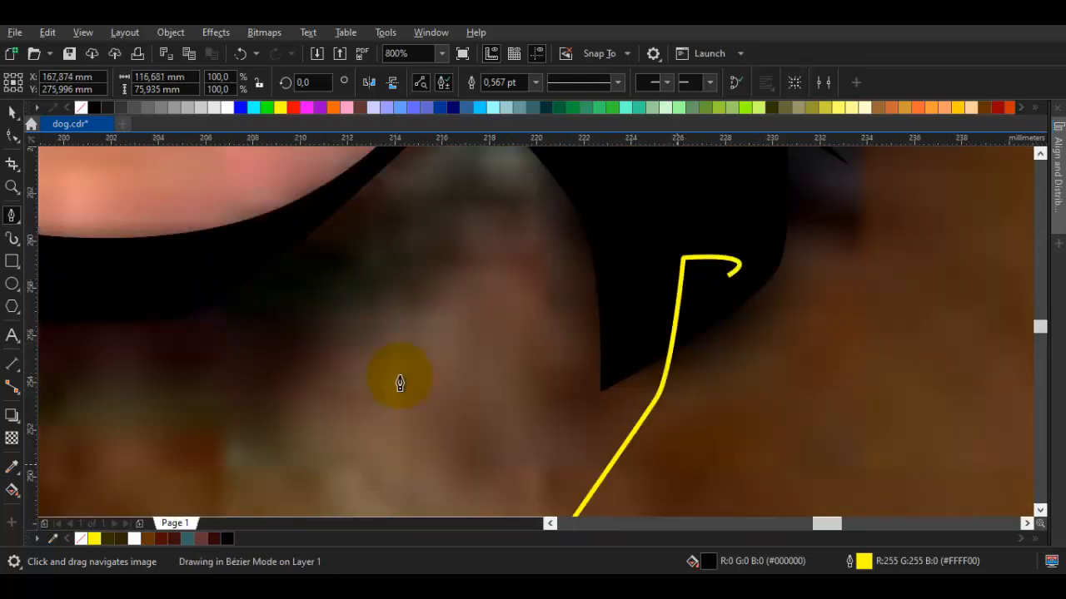
Trace the chin line's lower edge back from the right mouth corner, with small fur spikes beneath the chin's middle
scroll(400, 384, "down", 1)
scroll(399, 384, "up", 1)
scroll(399, 384, "down", 1)
scroll(400, 384, "up", 1)
scroll(400, 384, "down", 1)
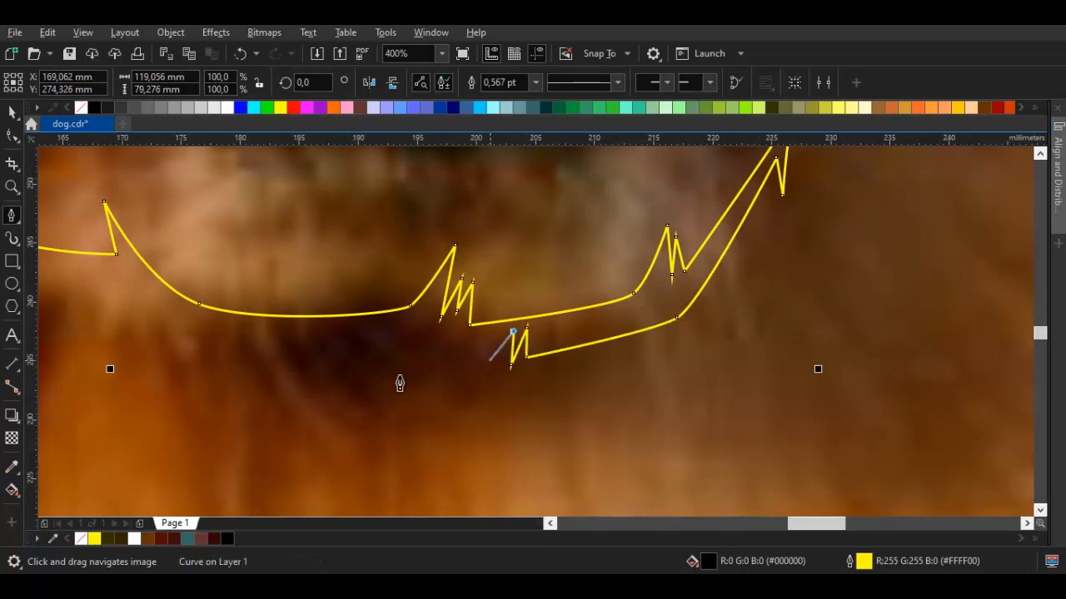
scroll(400, 383, "left", 3)
left_click(510, 362)
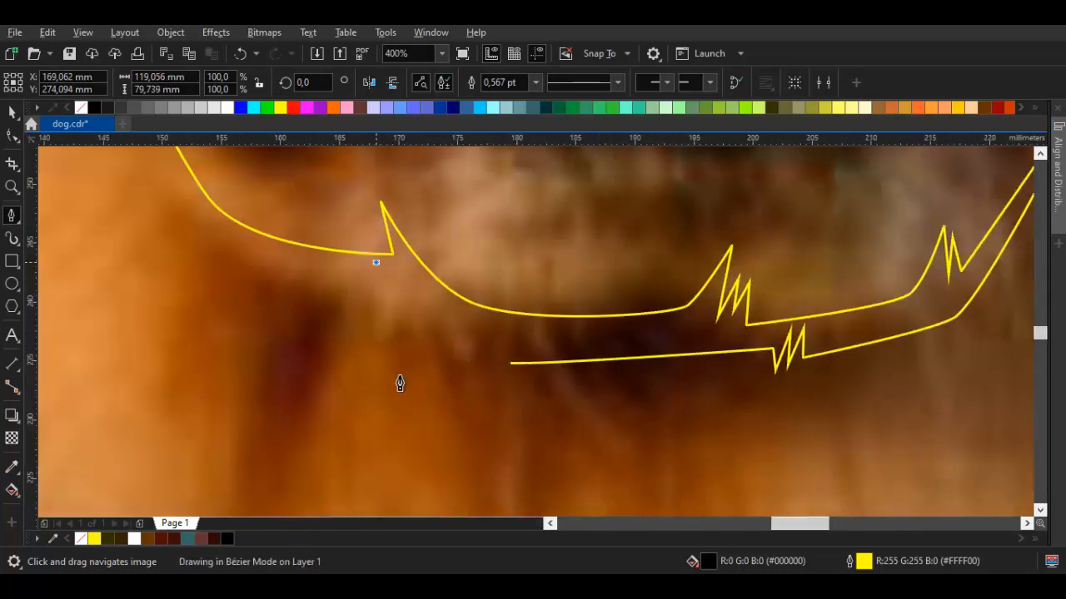
Trace the jaw's outer edge with fur spikes back to the ear, close the shape at about 120 by 80 mm without outline, and save
scroll(399, 384, "up", 3)
scroll(399, 384, "left", 3)
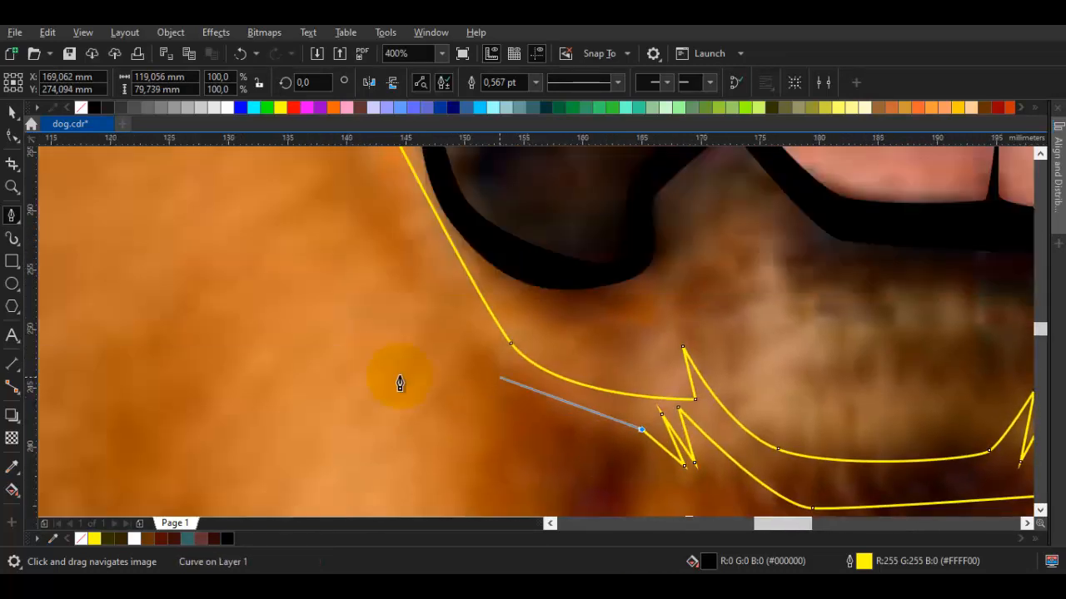
scroll(400, 384, "down", 3)
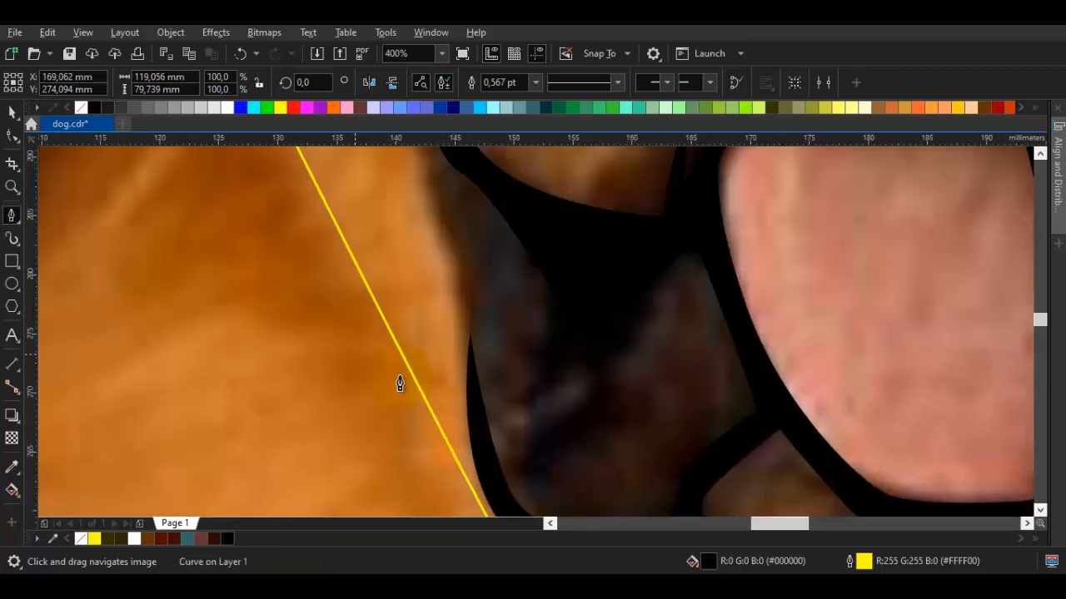
scroll(400, 384, "down", 1)
scroll(399, 384, "up", 1)
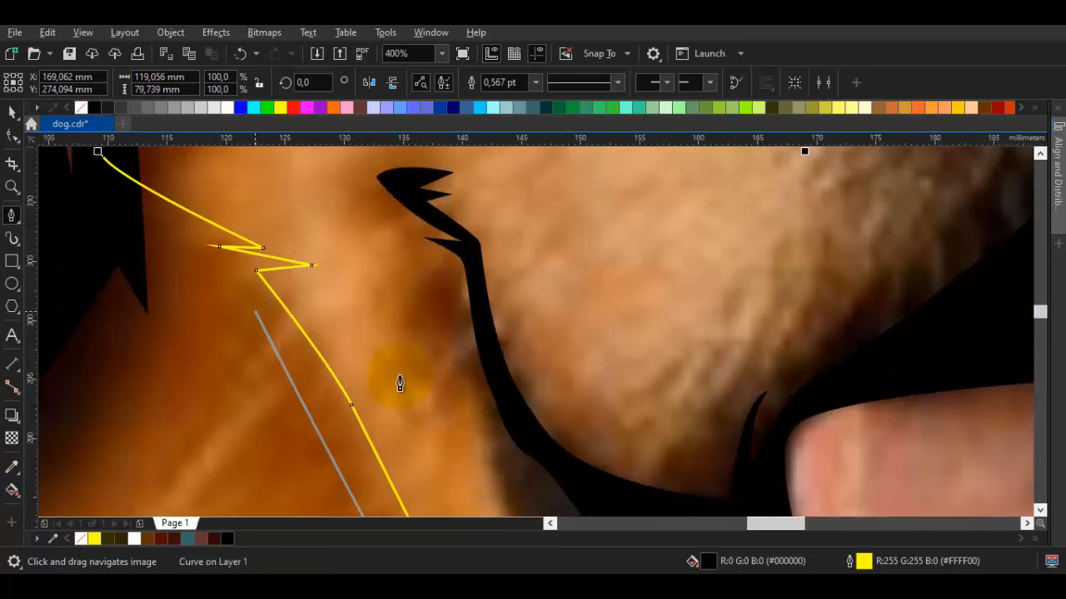
scroll(400, 384, "up", 1)
scroll(400, 383, "left", 2)
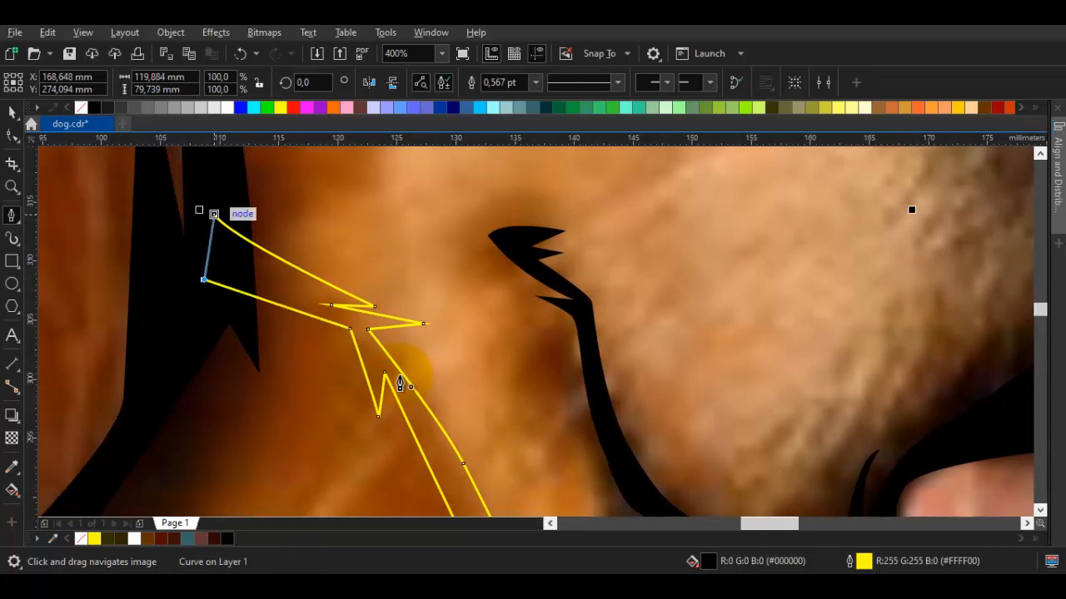
key("space")
scroll(399, 384, "down", 1)
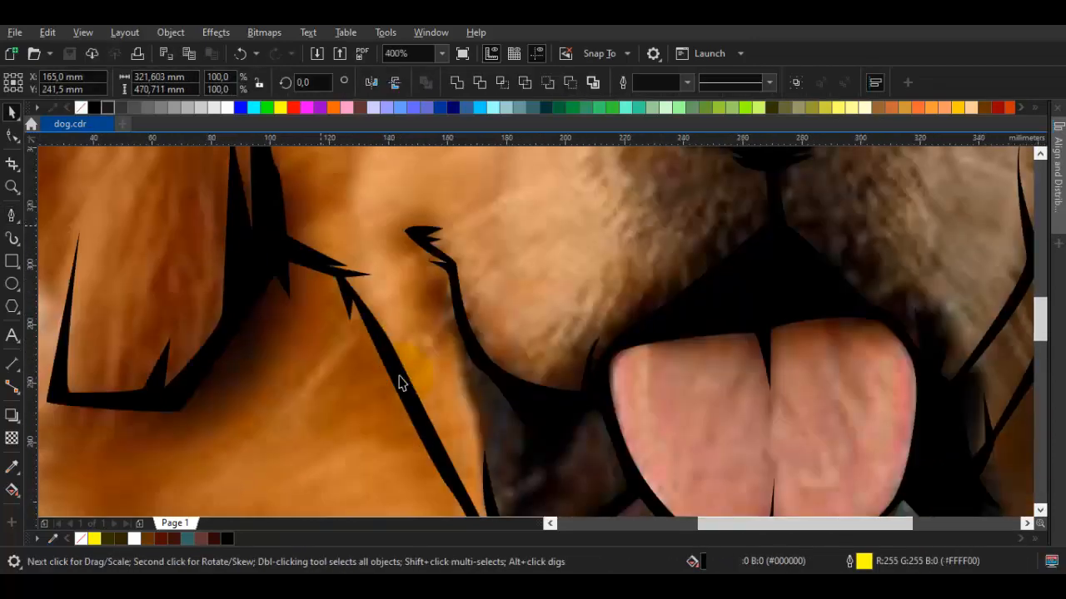
Move the photo off the page to check the ear and jaw line art, and undo the move
key("Escape")
scroll(400, 384, "down", 3)
scroll(399, 384, "down", 1)
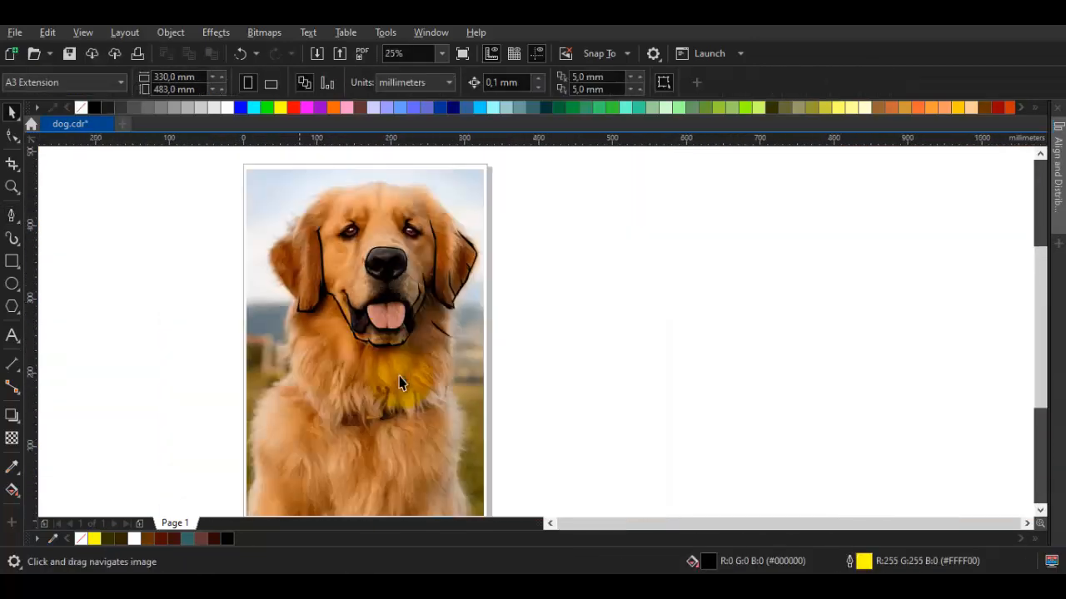
left_click_drag(399, 381, 754, 381)
key("Escape")
scroll(400, 380, "up", 1)
key("ctrl+z")
scroll(399, 383, "up", 1)
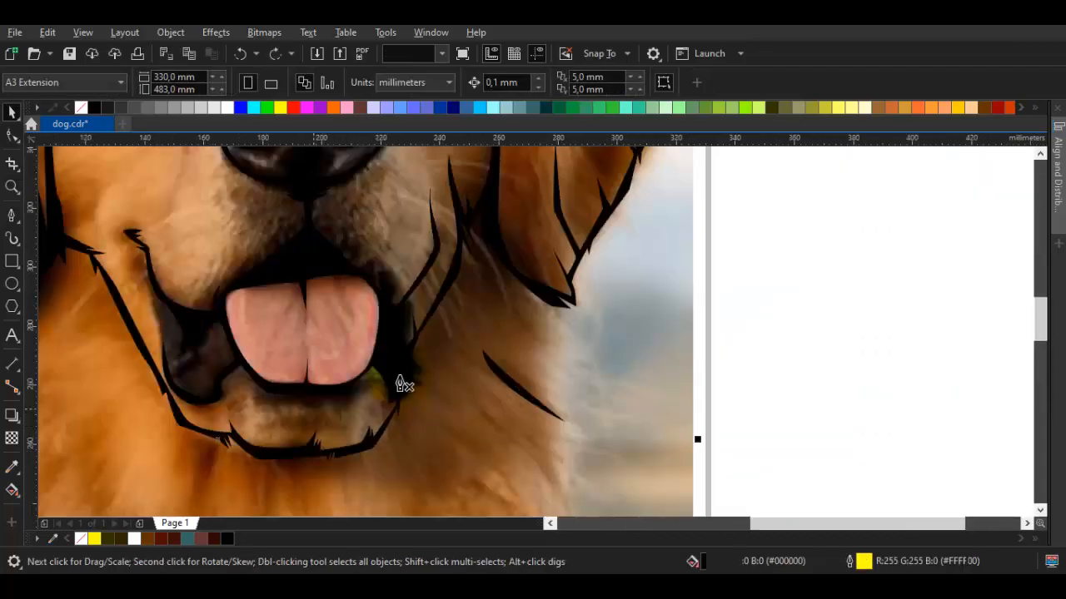
Draw the long curved edge of a fur tuft hanging from the jaw line below the left of the chin, redoing the first attempt
key("space")
left_click_drag(399, 384, 426, 308)
scroll(400, 384, "up", 1)
scroll(463, 230, "up", 1)
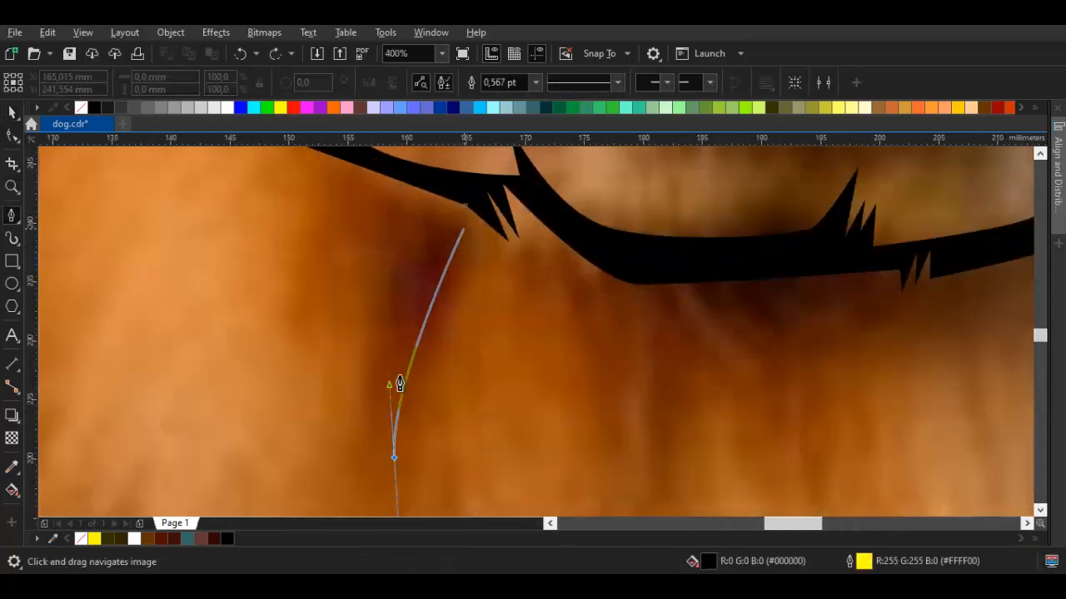
left_click(468, 224)
key("ctrl+z")
left_click(399, 384)
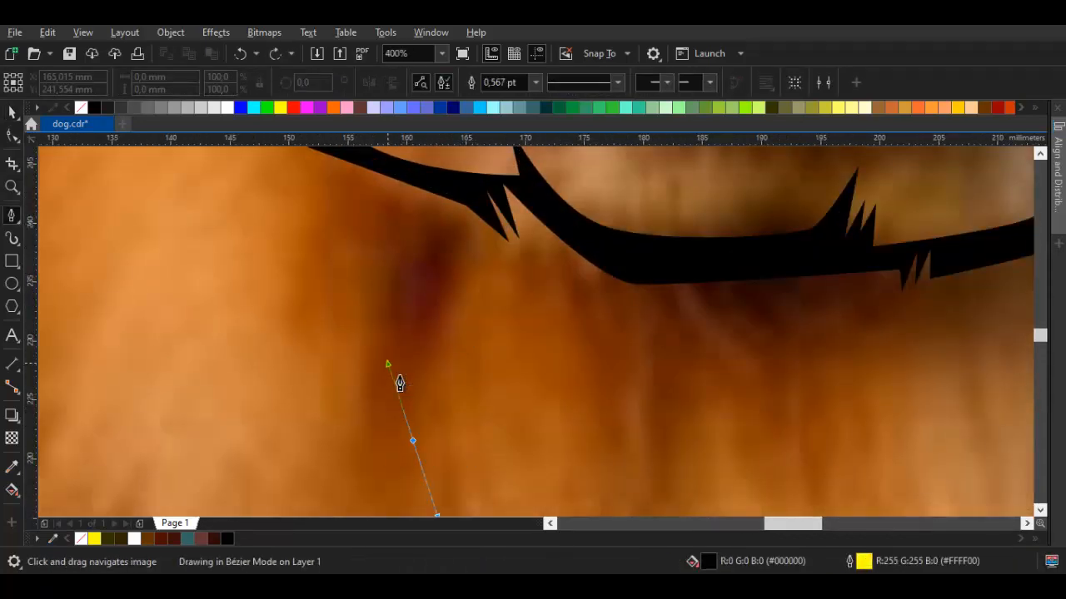
left_click(485, 190)
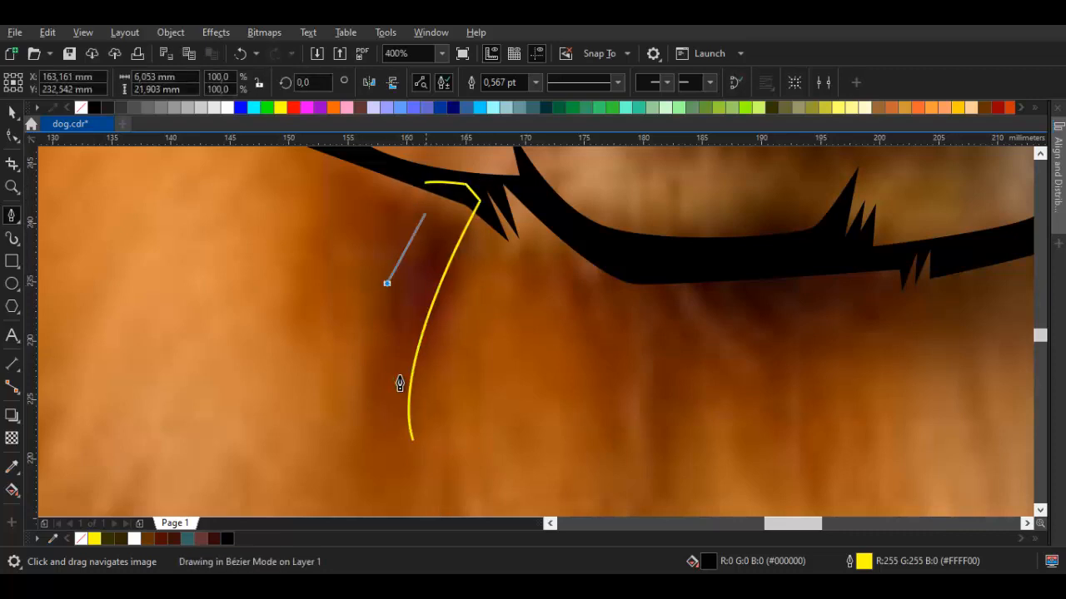
Add the tuft's pointed fur spikes on its other side and close it, about 8 by 22 mm, filled black without outline
key("space")
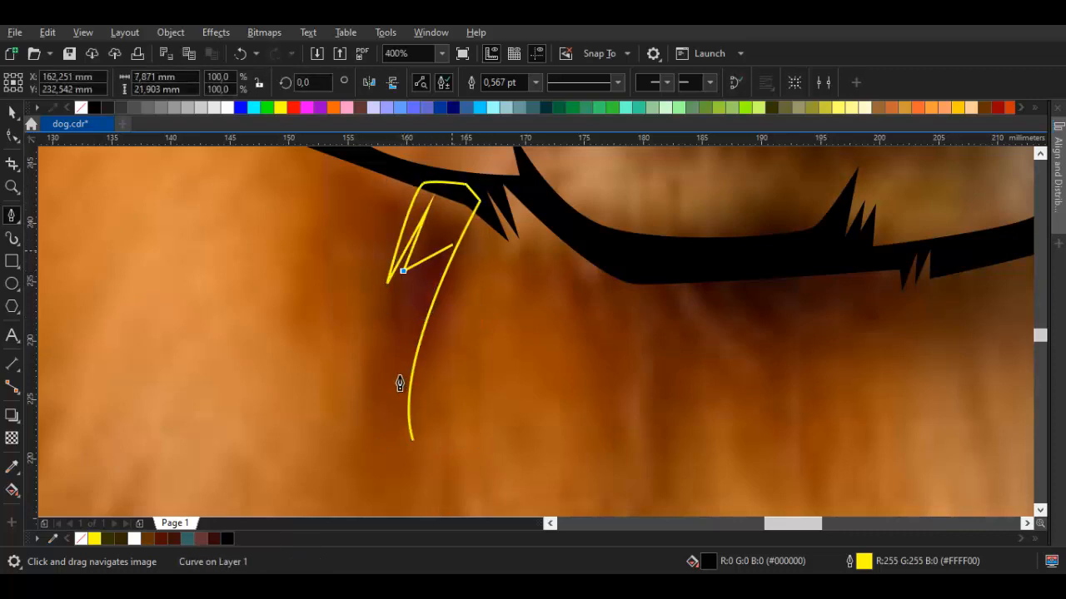
key("ctrl+z")
left_click(430, 249)
left_click(387, 360)
left_click(412, 439)
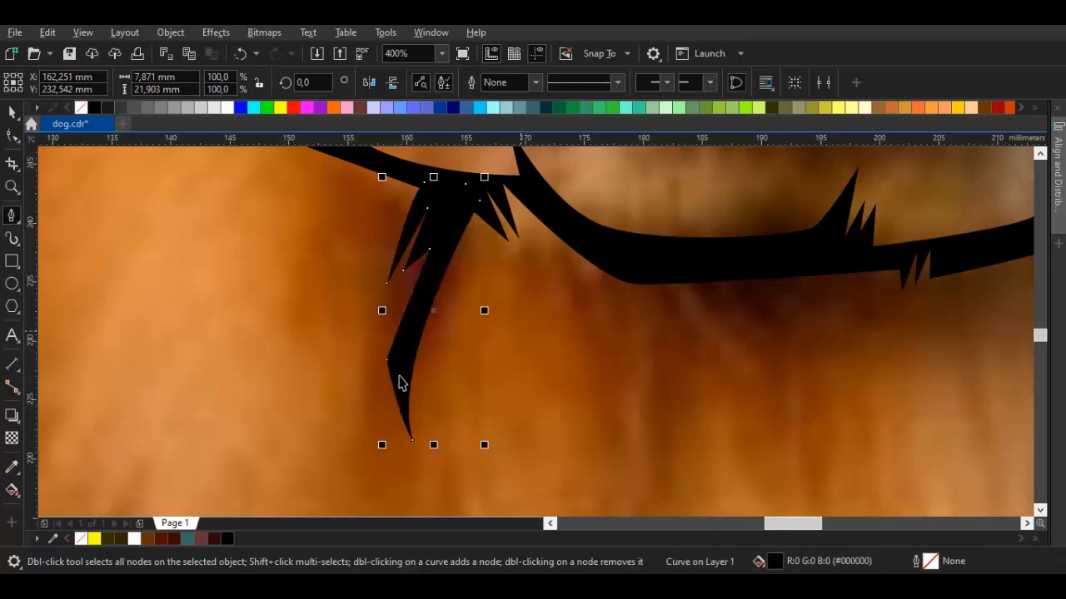
Trace a tapered fur stroke about 18 by 32 mm on the chest below the chin, remove its outline, and save the drawing
scroll(398, 377, "down", 4)
left_click(399, 379)
scroll(401, 382, "down", 1)
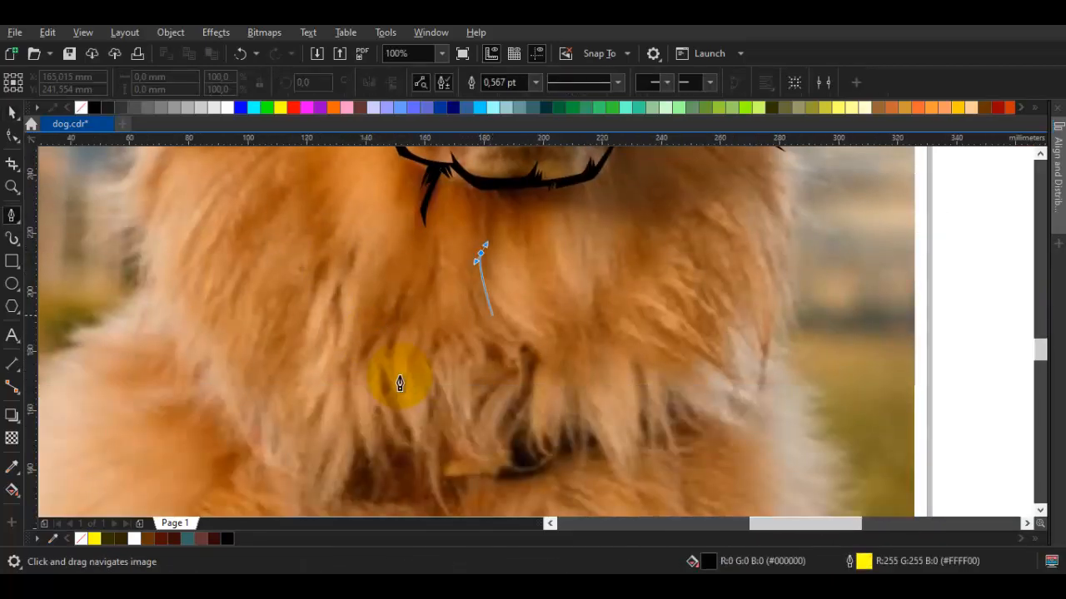
scroll(400, 384, "up", 1)
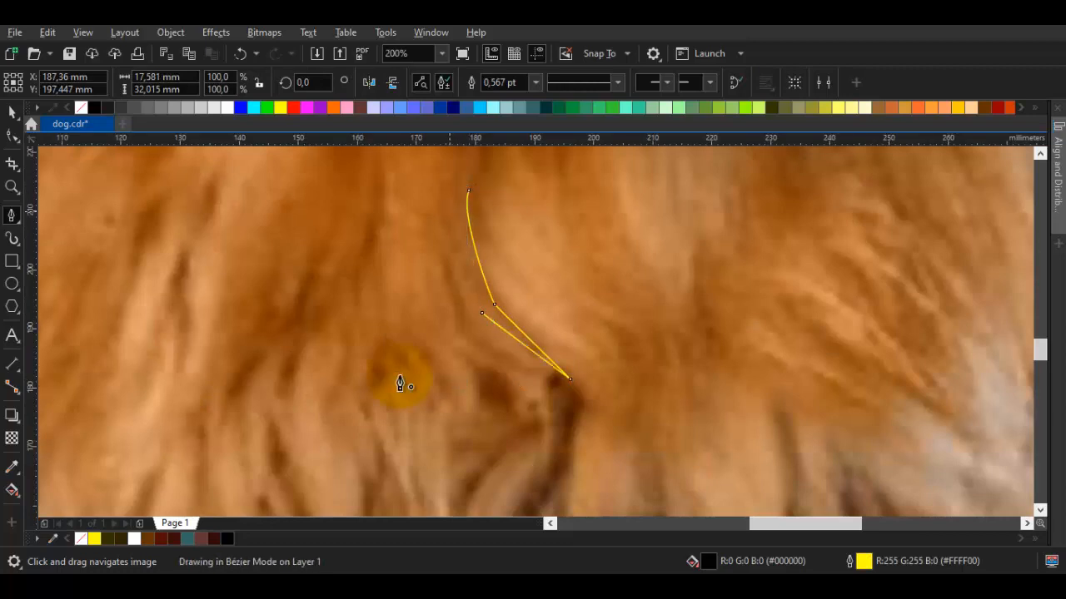
key("space")
key("Escape")
key("ctrl+a")
scroll(399, 382, "down", 1)
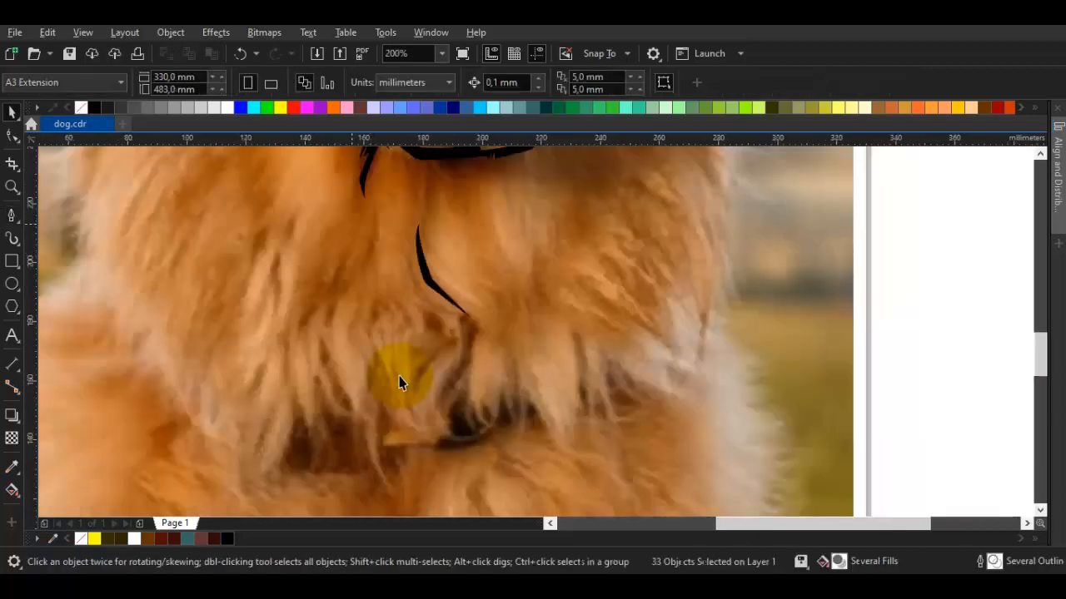
Trace a thin closed crescent about 7.5 by 1.8 mm just above the spiky left corner of the mouth
scroll(400, 382, "down", 2)
key("space")
scroll(401, 383, "up", 4)
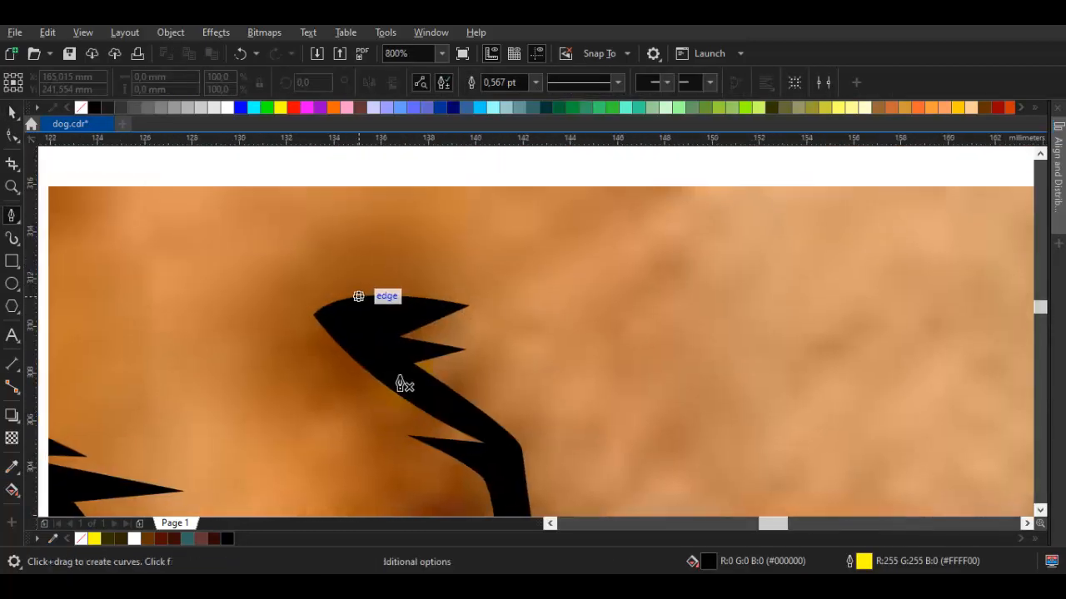
key("Return")
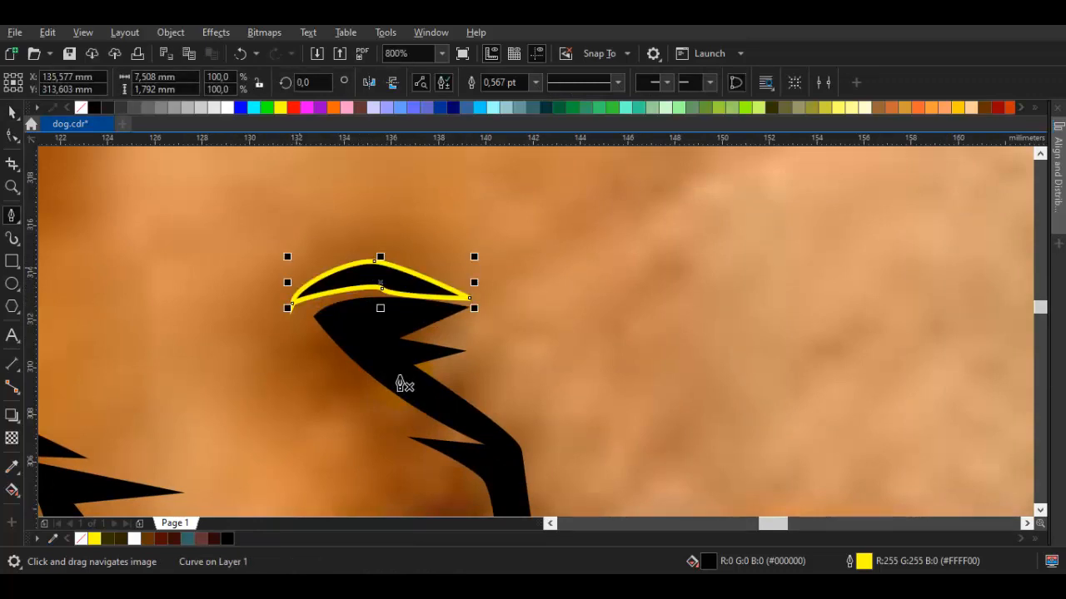
Trace a second crescent about 6 by 1.6 mm above the first and weld both to the mouth-corner shape
key("Return")
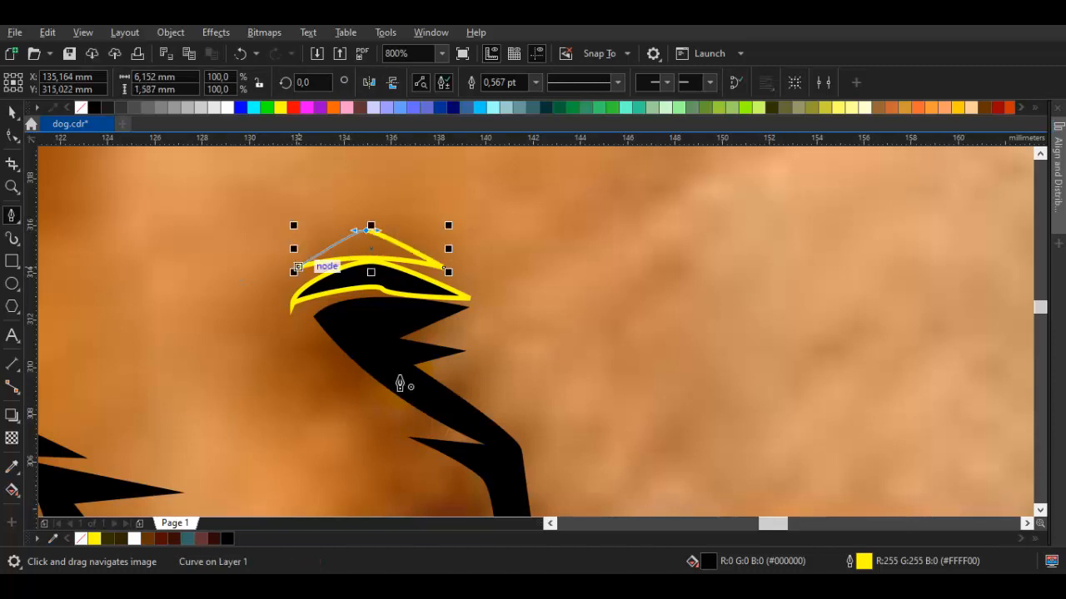
key("space")
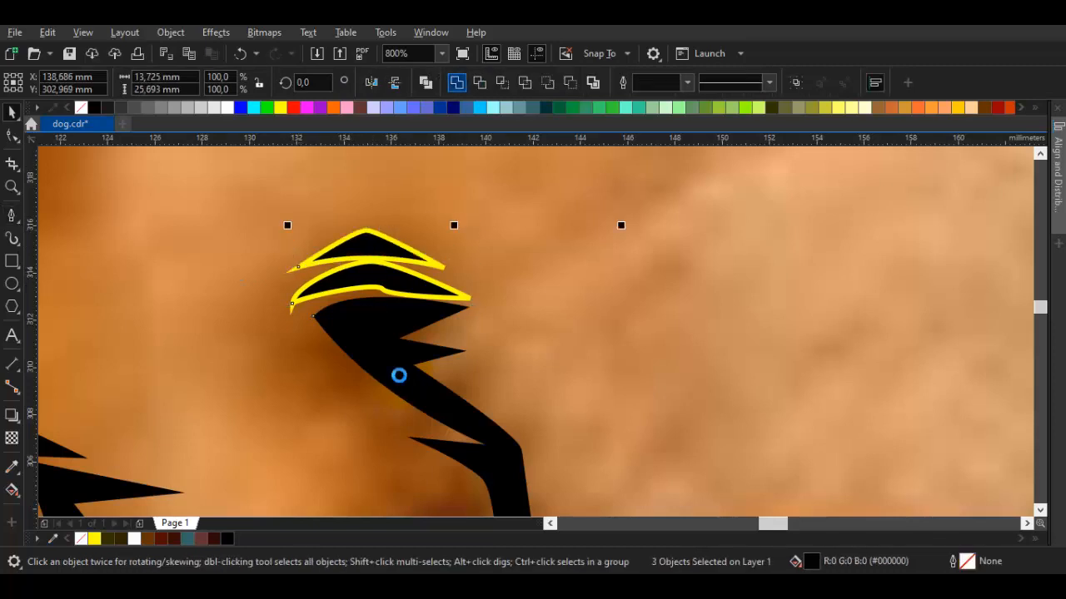
scroll(399, 375, "down", 5)
Trace two small pointed slivers above the tall cheek fur spike right of the nose and weld them to its shape
key("space")
scroll(399, 375, "up", 3)
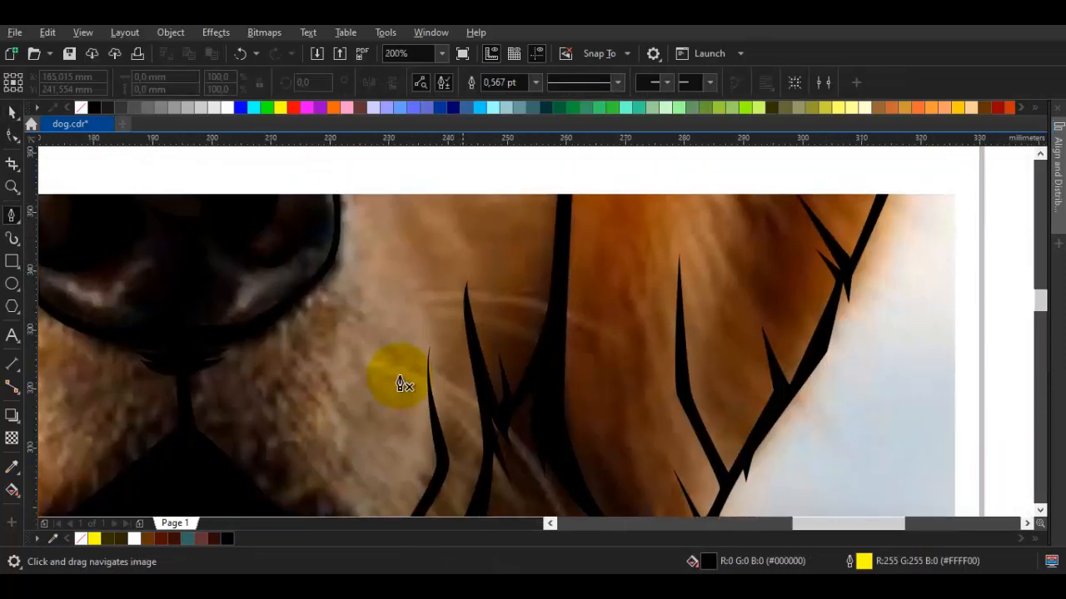
scroll(400, 384, "up", 1)
key("Escape")
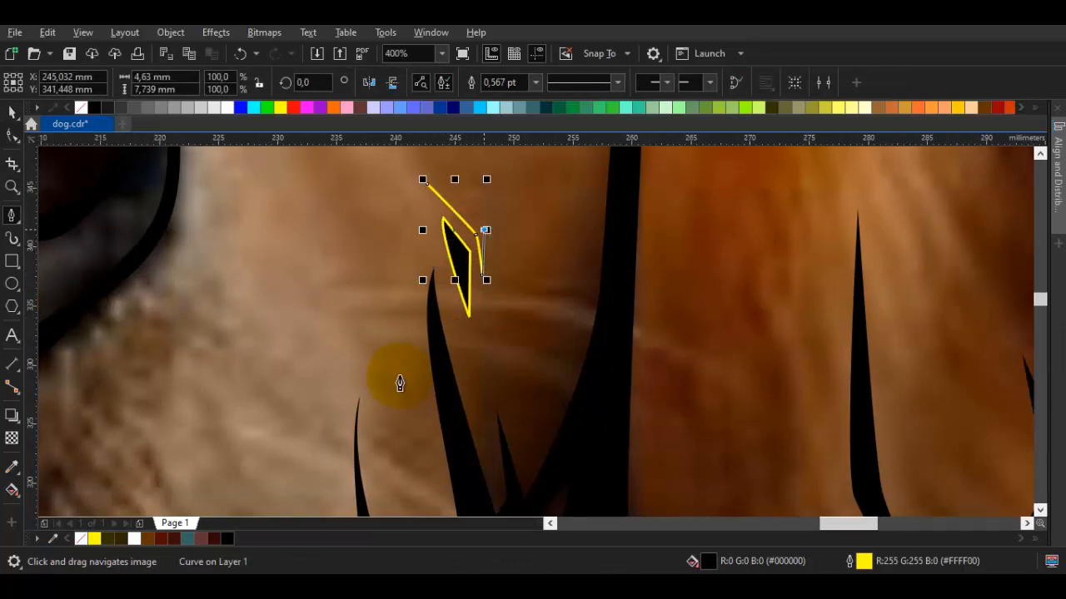
key("space")
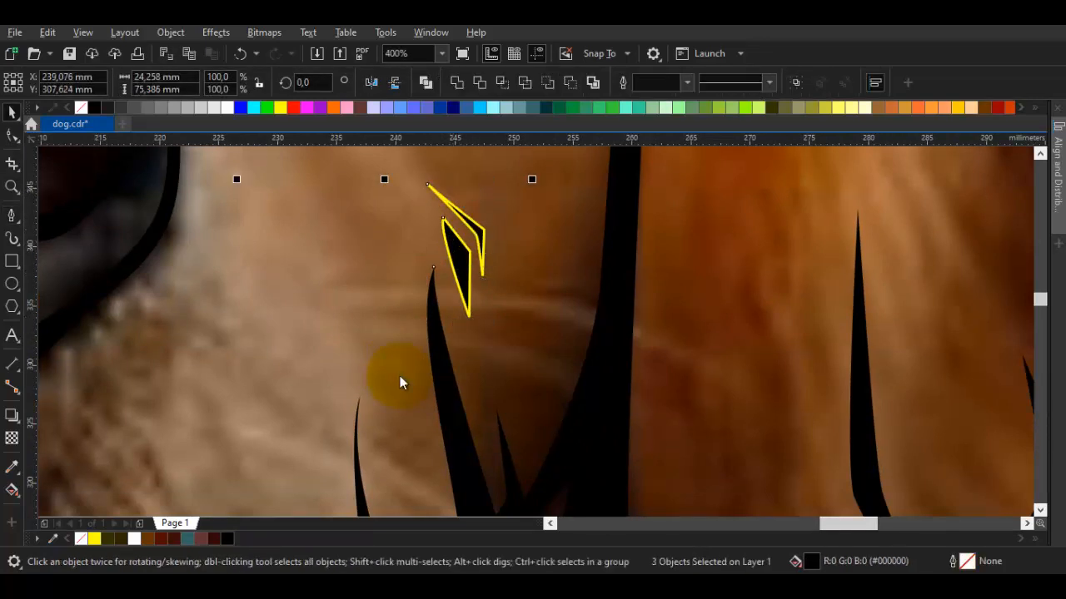
key("Escape")
scroll(400, 383, "down", 3)
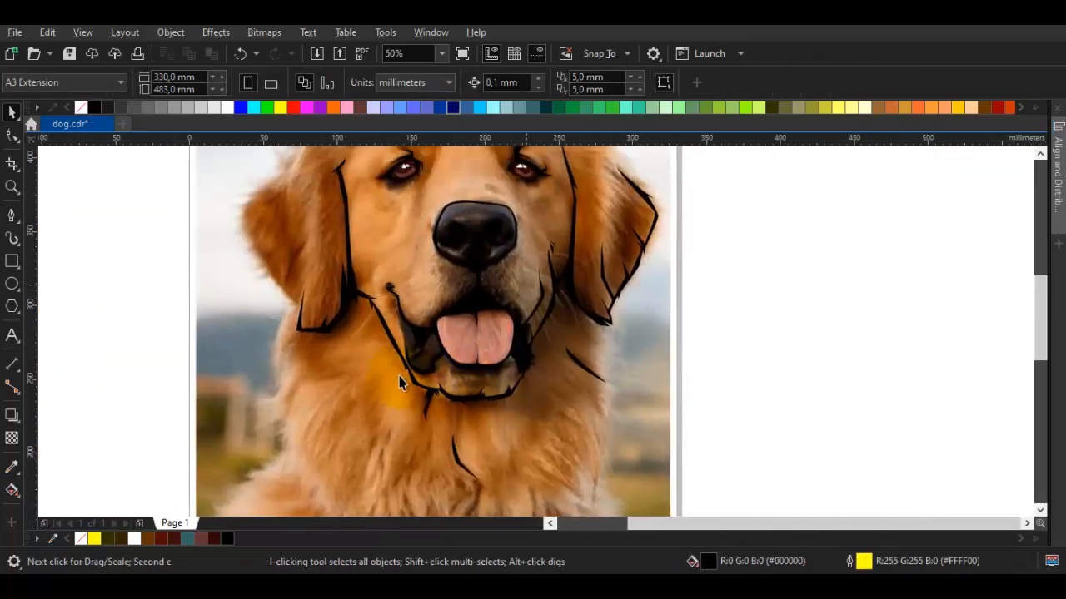
Trace two tapered fur strokes beside the nose's left edge, the outer about 4.5 by 9 mm, weld them to the nose outline, and save
scroll(400, 383, "up", 5)
key("space")
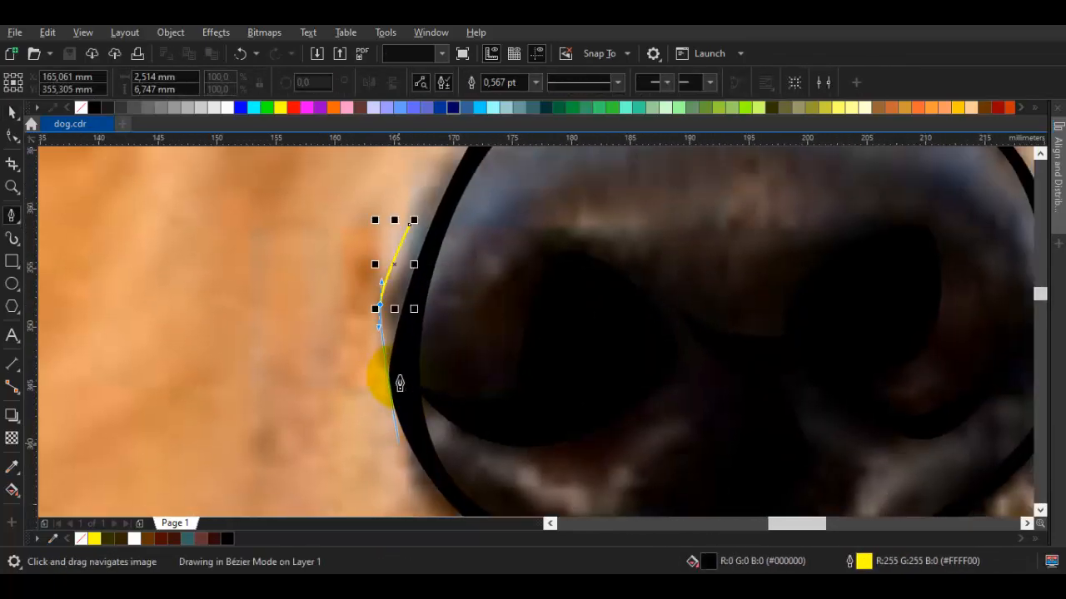
left_click(396, 447)
left_click(400, 383)
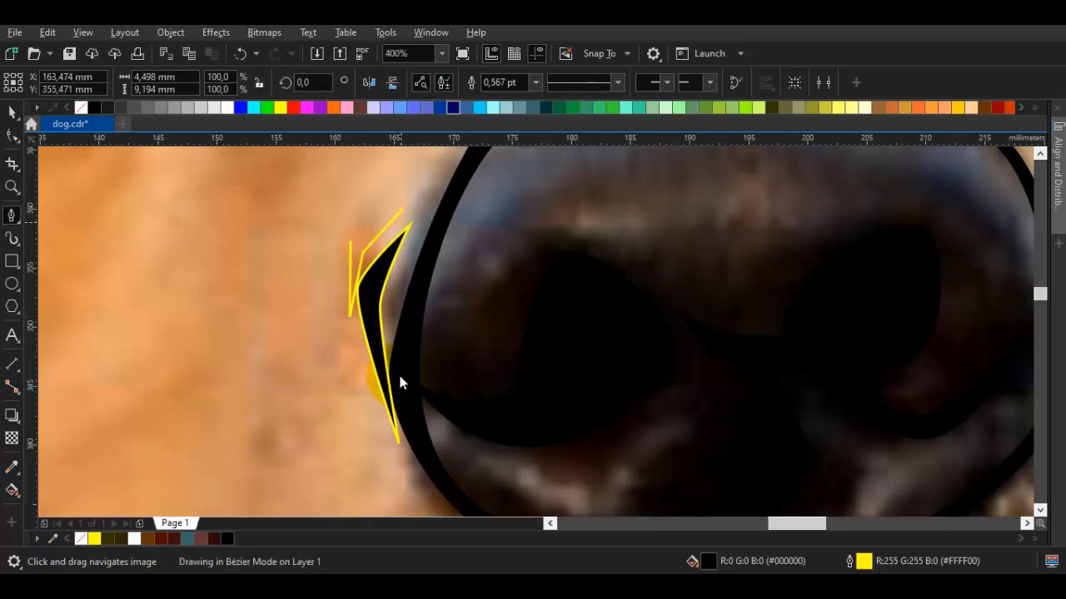
key("space")
scroll(400, 383, "up", 2)
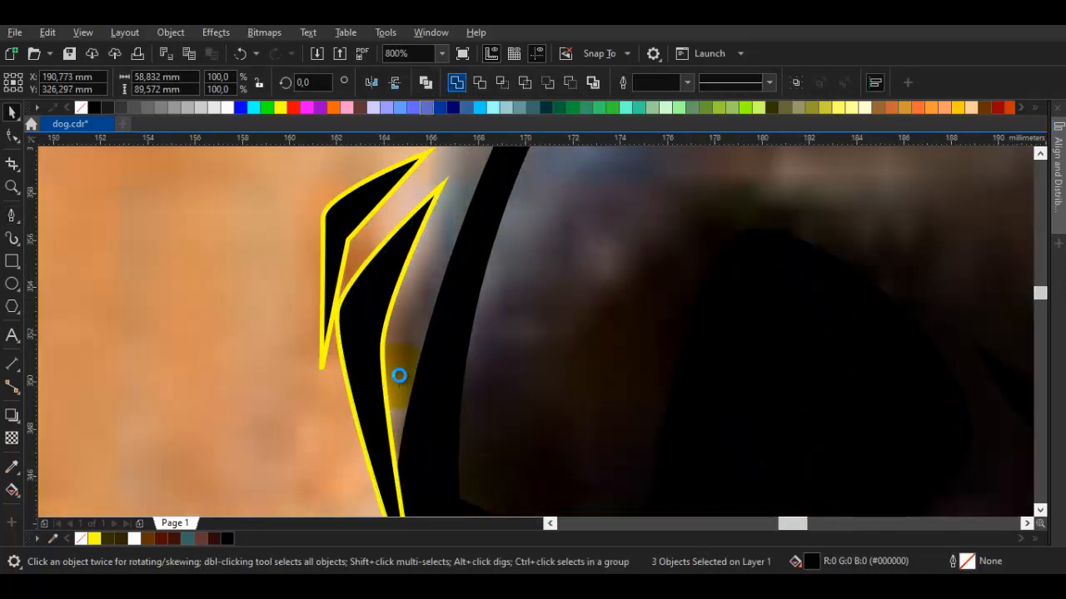
scroll(399, 383, "down", 5)
key("Escape")
key("space")
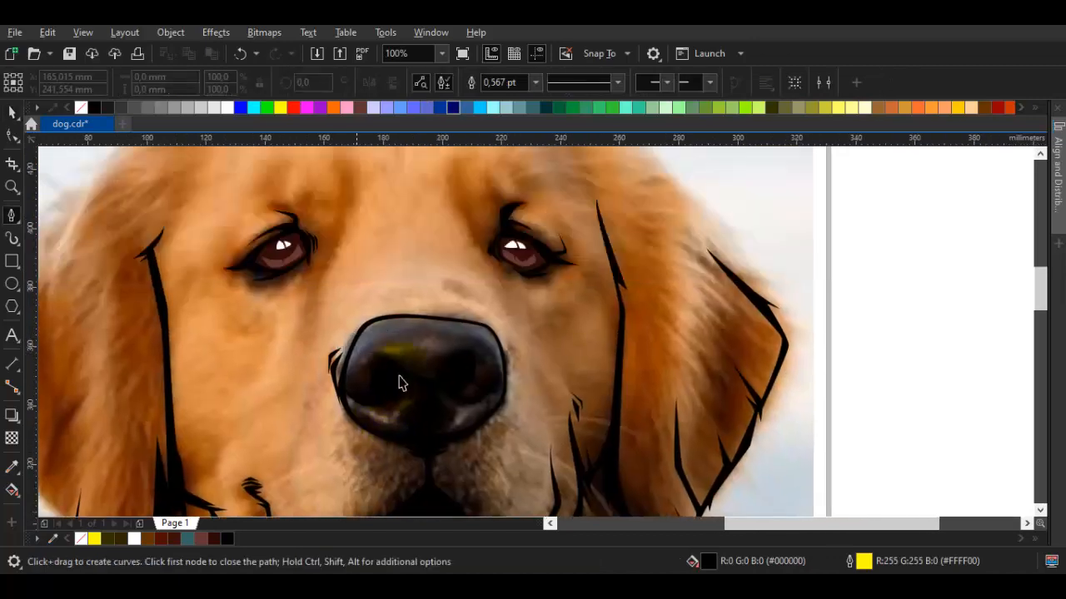
scroll(399, 383, "down", 1)
key("ctrl+s")
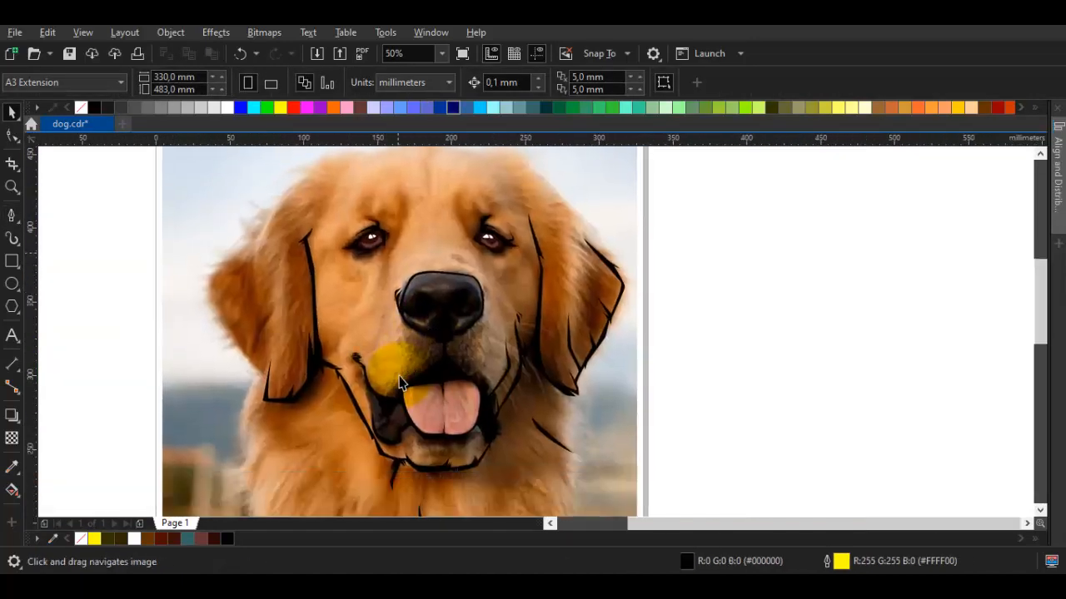
Start tracing the top of the head with a curved edge about 32 by 6 mm left of the crown's centre
scroll(399, 383, "up", 1)
scroll(402, 381, "up", 1)
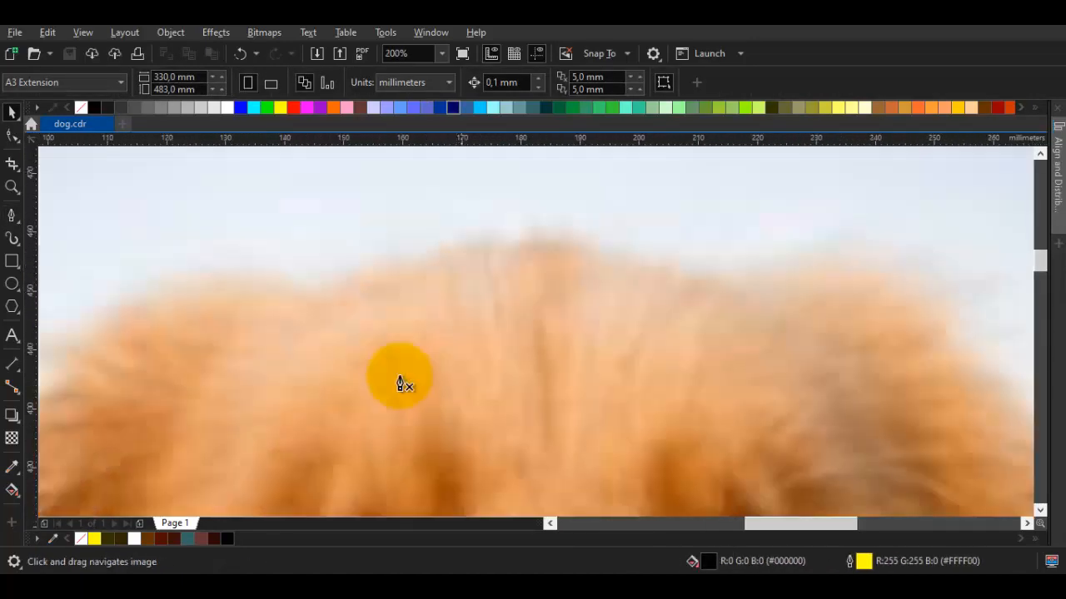
key("space")
scroll(400, 383, "down", 1)
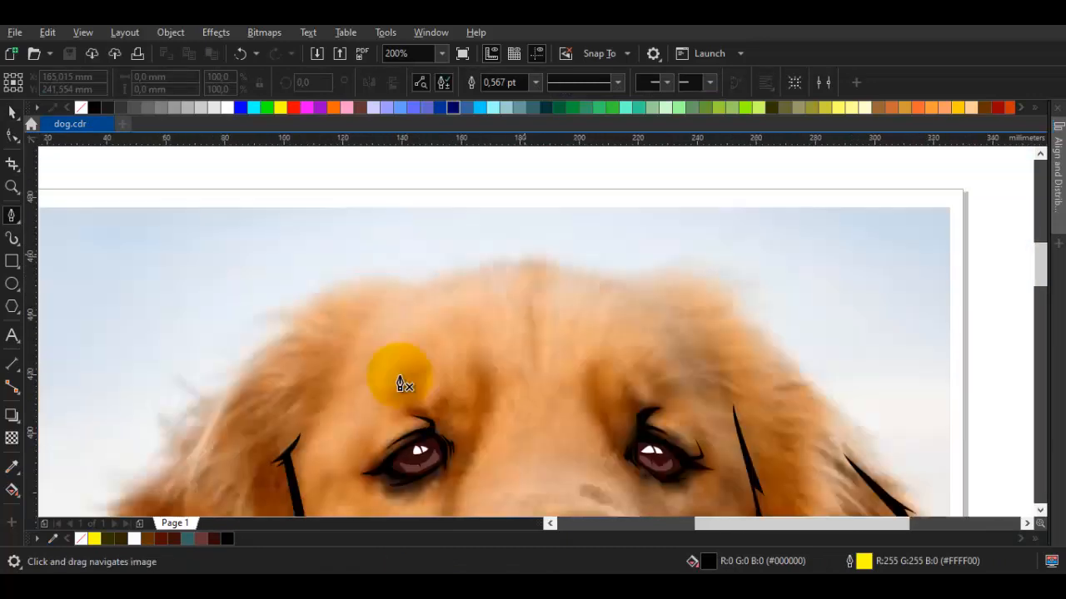
scroll(400, 383, "up", 1)
key("space")
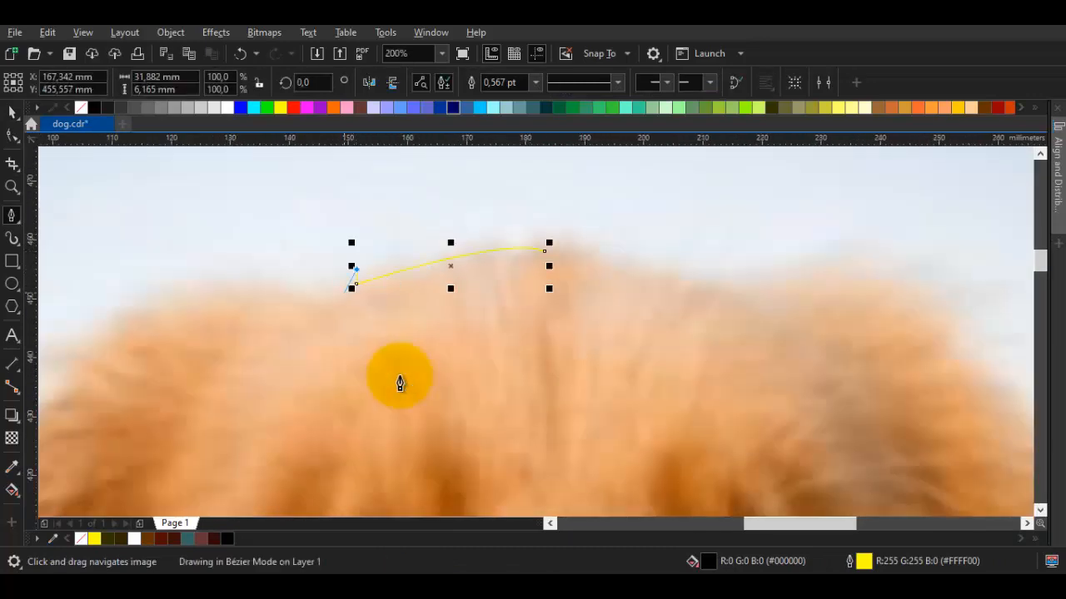
scroll(400, 383, "up", 1)
scroll(400, 383, "down", 1)
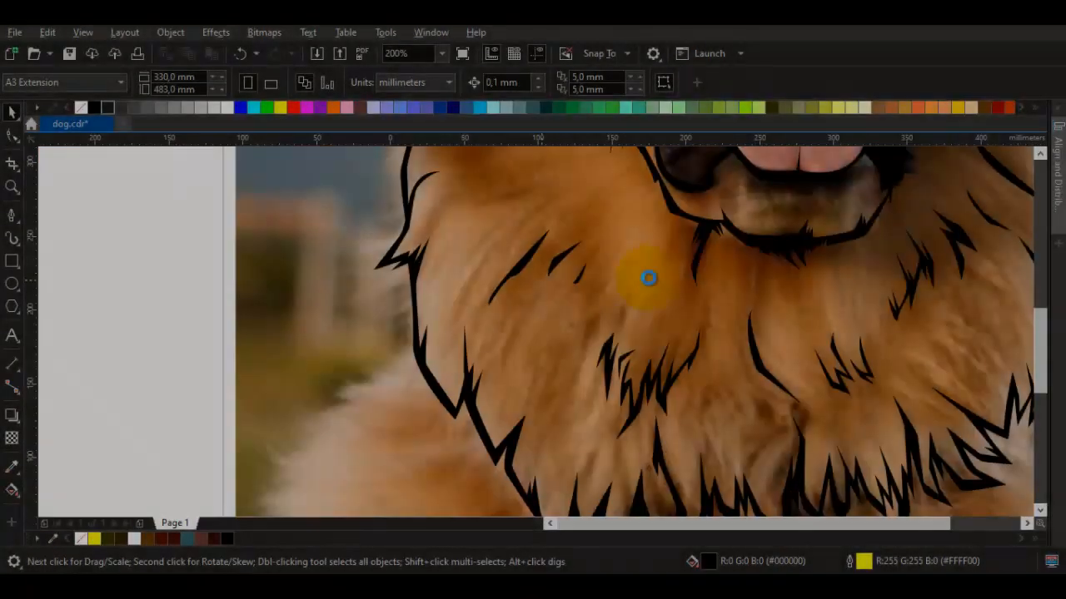
Move the photo aside to view the traced line art on its own, and undo the move
scroll(648, 279, "down", 4)
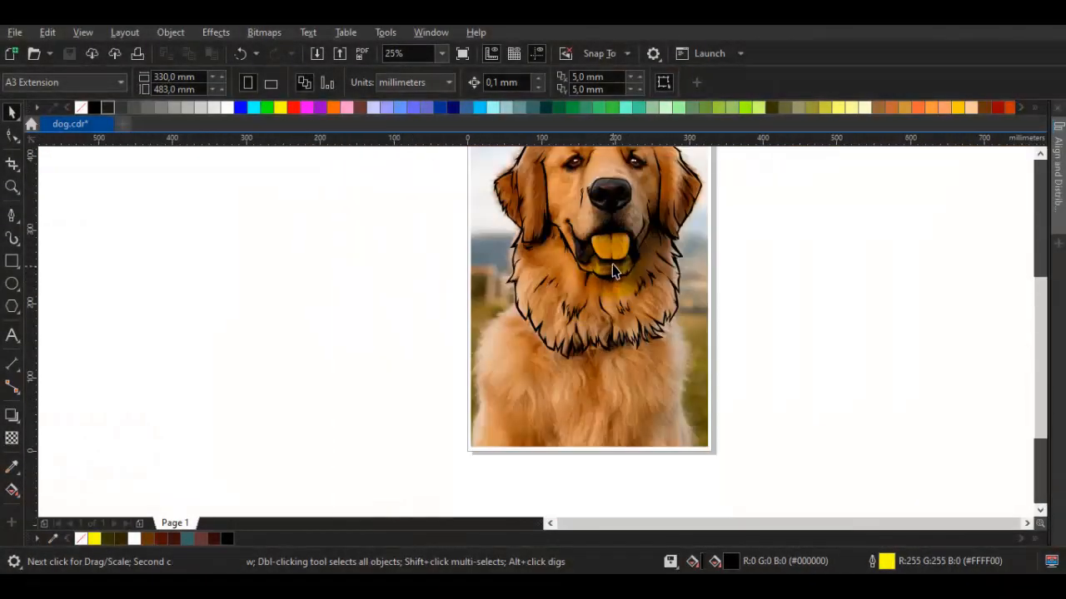
left_click_drag(688, 358, 426, 354)
left_click(802, 352)
key("ctrl+z")
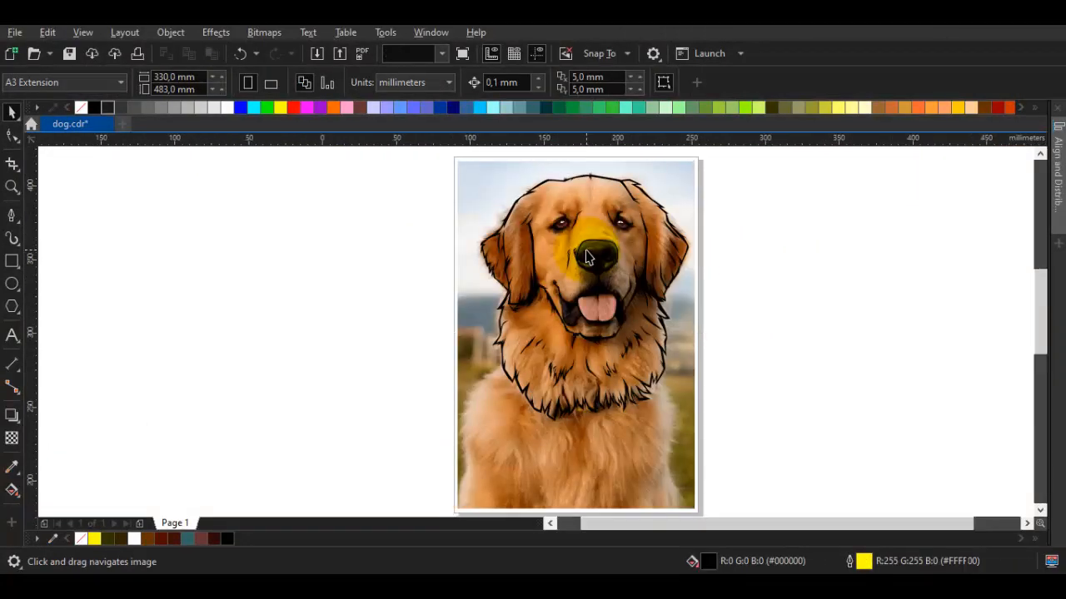
Select all objects and give them a yellow outline so the traced shapes' edges stand out
scroll(586, 251, "up", 3)
key("space")
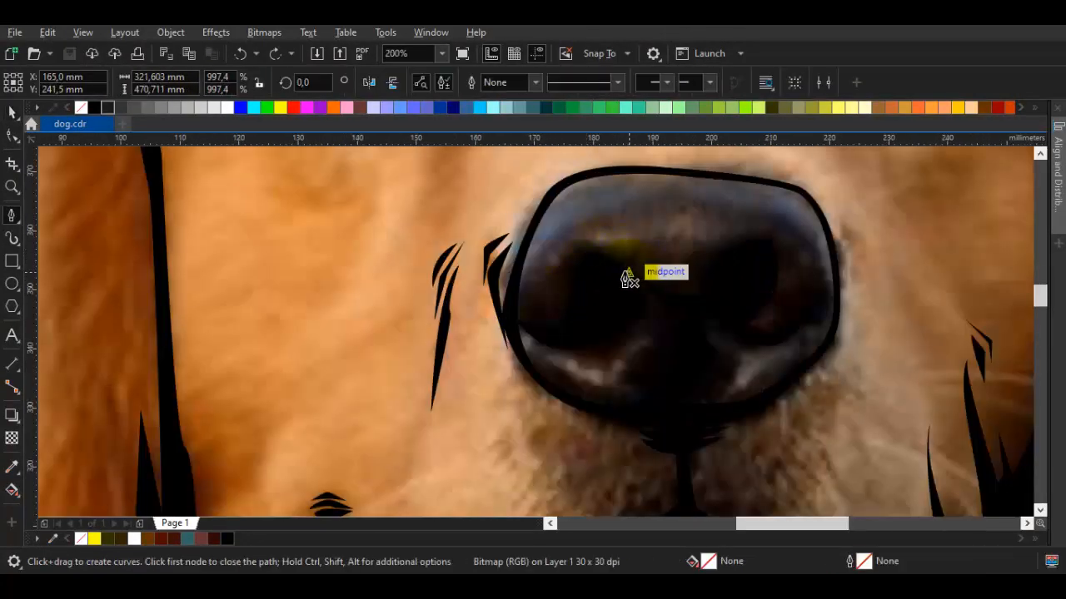
scroll(683, 281, "down", 2)
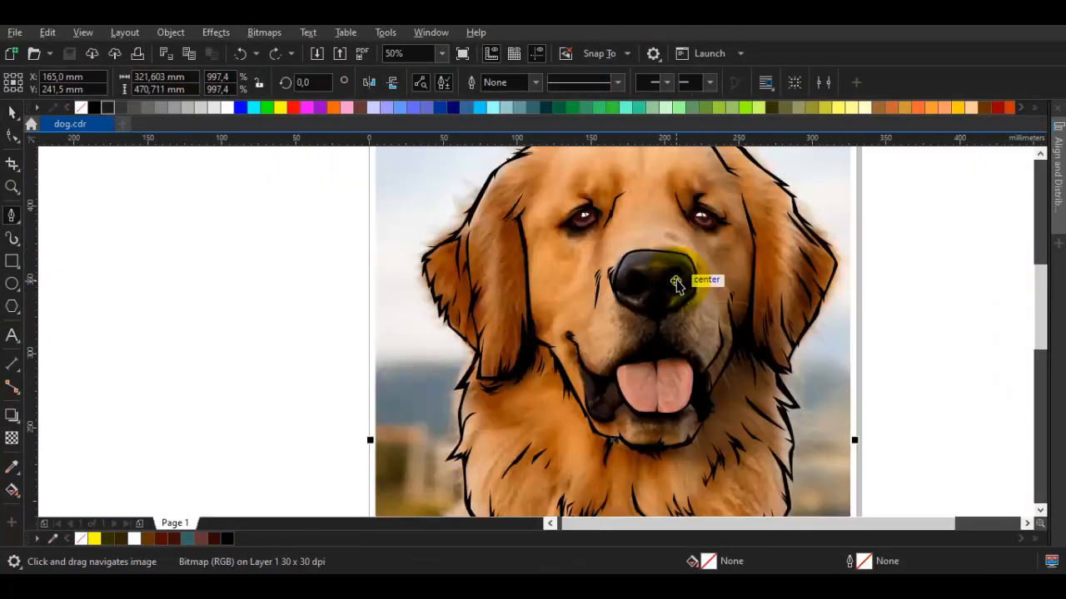
key("space")
key("ctrl+a")
right_click(280, 107)
left_click(240, 197)
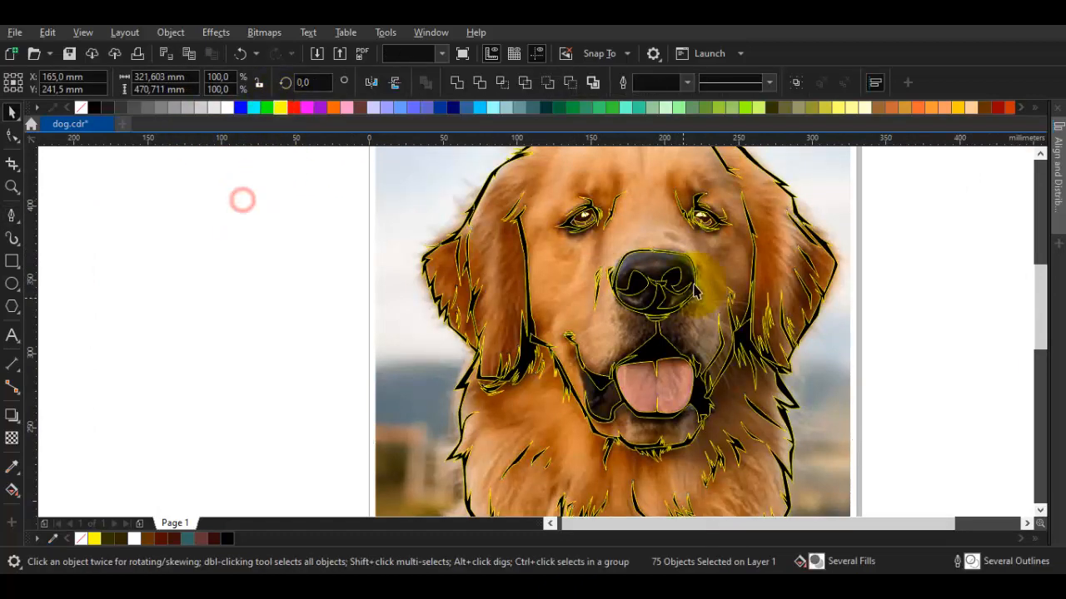
Reshape the right nostril's curve at its upper-right node to make the top rounder
scroll(664, 310, "up", 2)
double_click(664, 311)
scroll(661, 305, "up", 4)
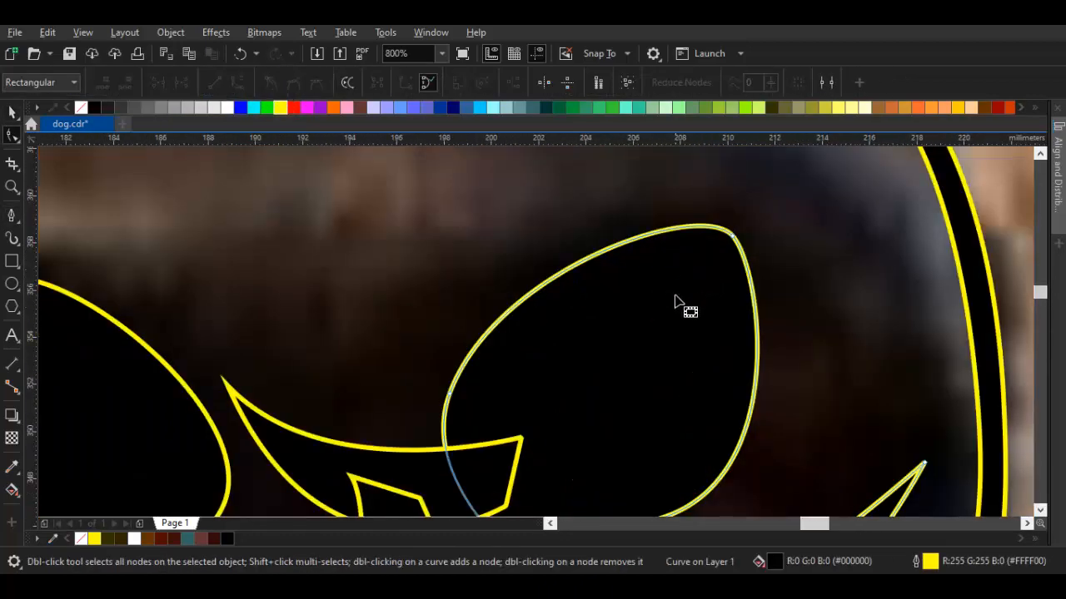
left_click(675, 300)
left_click_drag(730, 236, 658, 229)
scroll(657, 313, "down", 2)
Trace a curve from the nose's left edge over the left nostril to the centre, about 27 by 13 mm, redoing its last segment
key("F5")
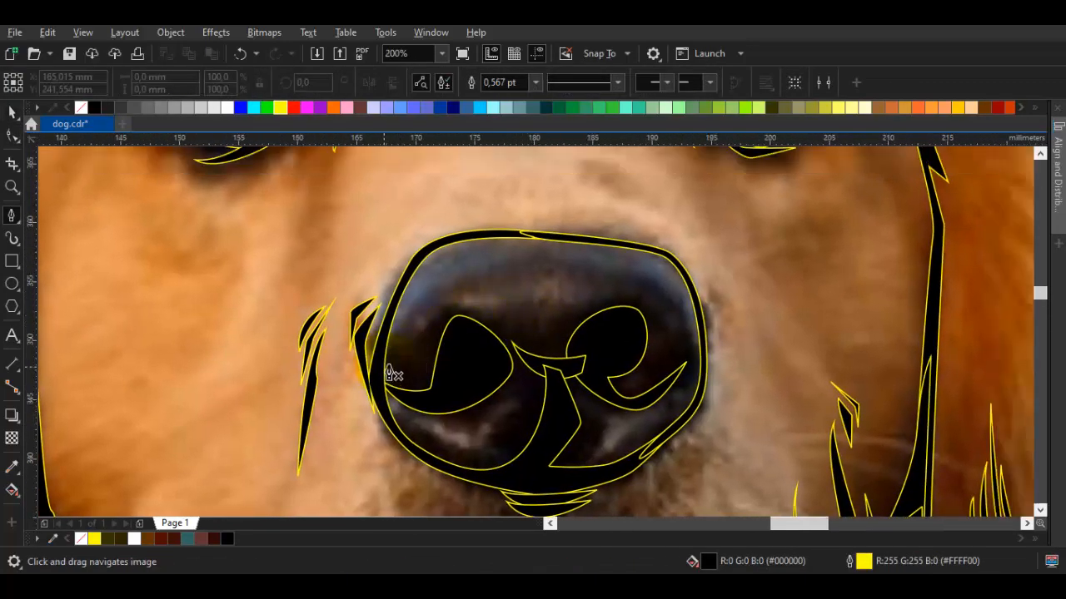
scroll(379, 349, "up", 1)
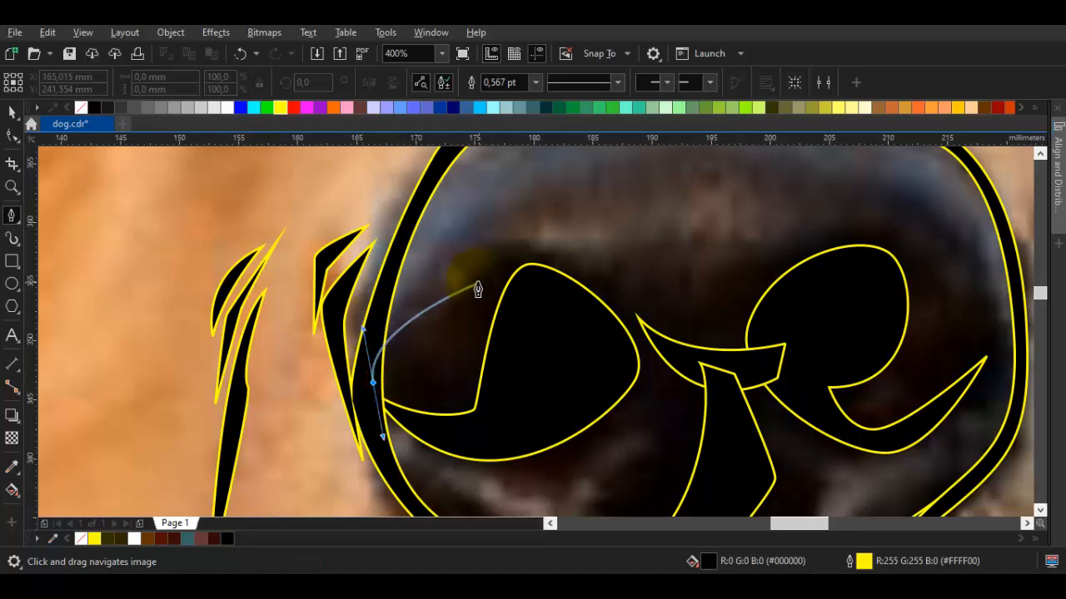
left_click(547, 242)
left_click(688, 336)
scroll(541, 267, "down", 2)
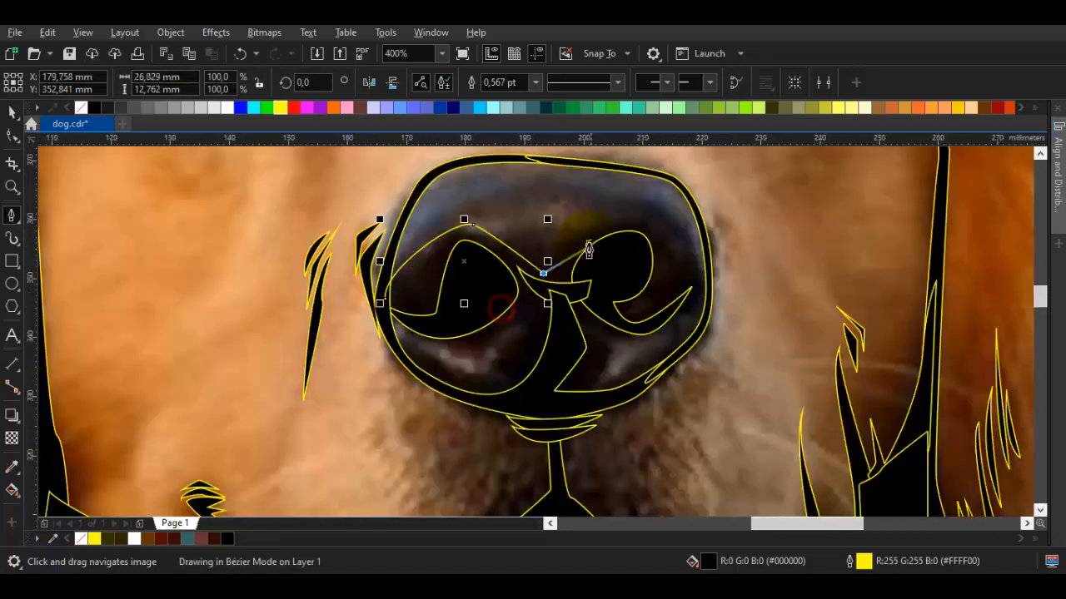
scroll(463, 280, "up", 2)
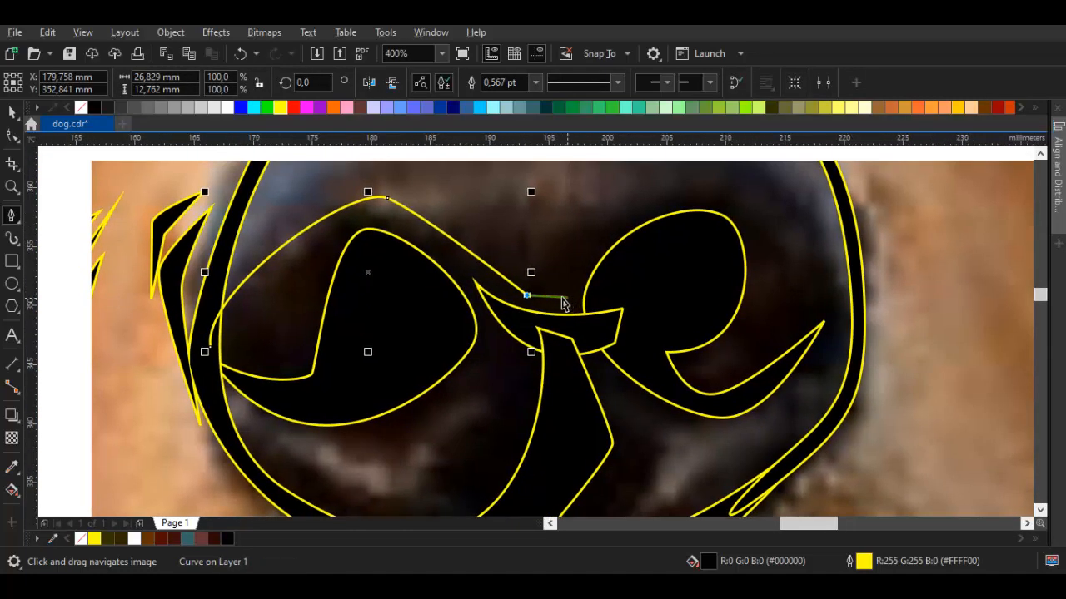
scroll(561, 302, "down", 1)
scroll(525, 292, "up", 1)
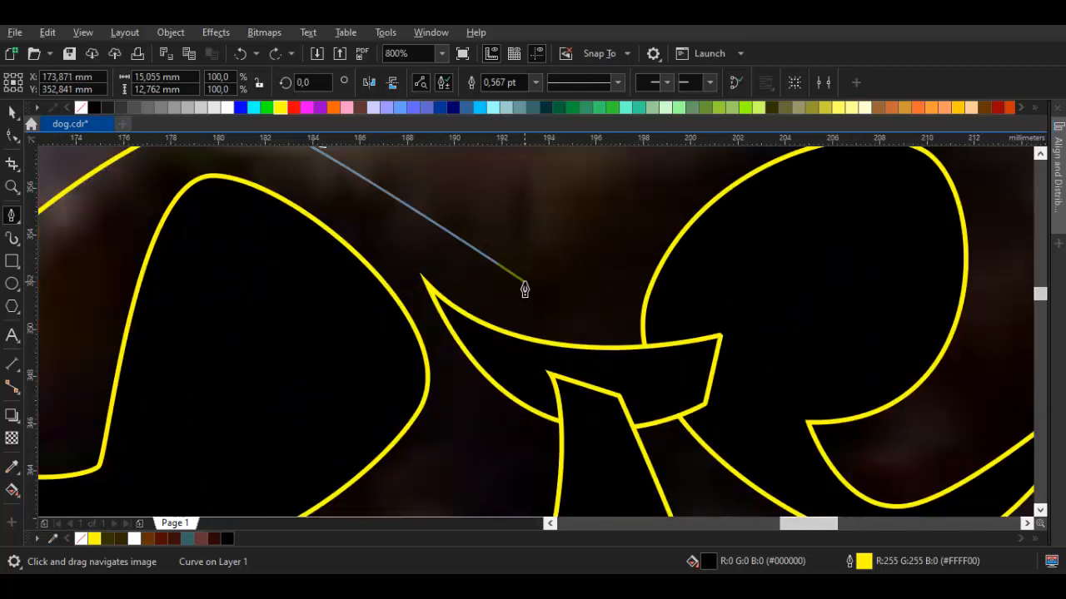
scroll(524, 288, "down", 2)
scroll(519, 274, "up", 1)
Continue the path with a narrow upward spike between the nostrils and an arc over the right nostril, redoing the arc
left_click_drag(541, 220, 511, 283)
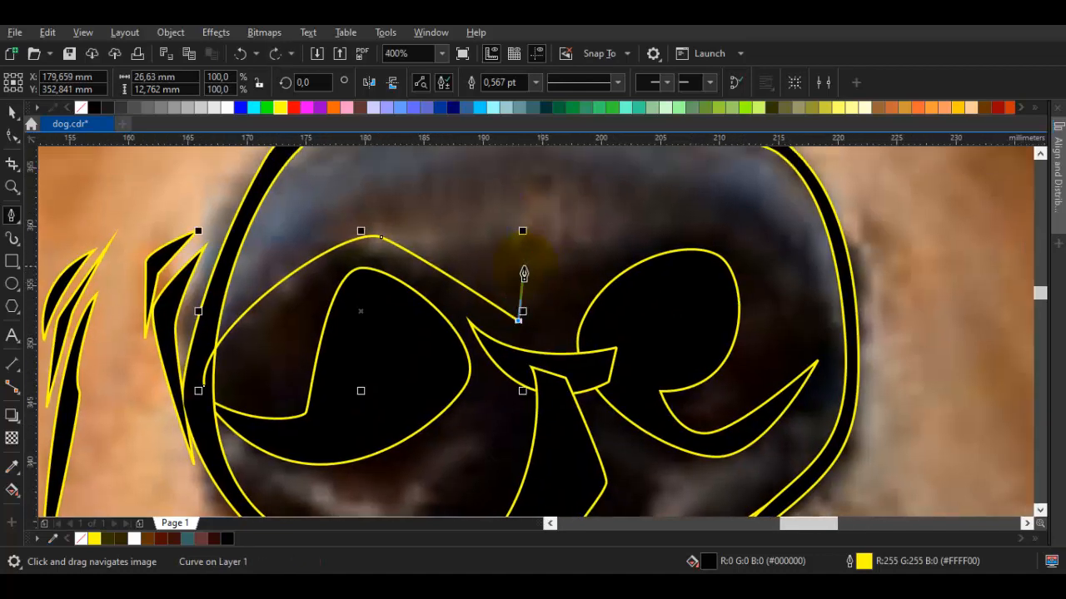
scroll(524, 274, "up", 1)
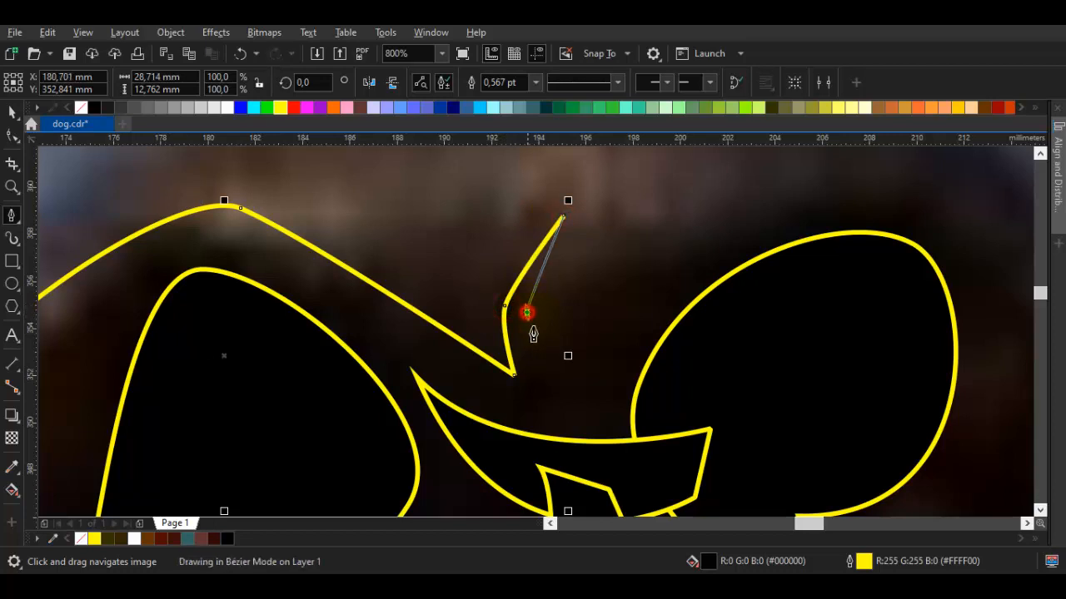
scroll(585, 304, "down", 2)
scroll(657, 275, "up", 2)
left_click_drag(657, 276, 688, 280)
scroll(695, 365, "down", 1)
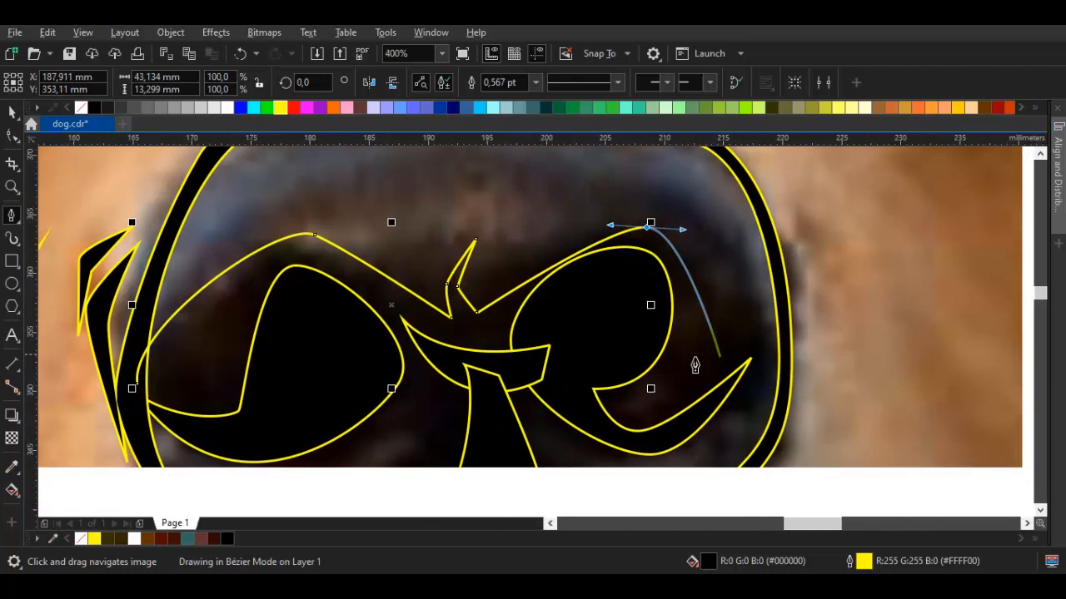
key("space")
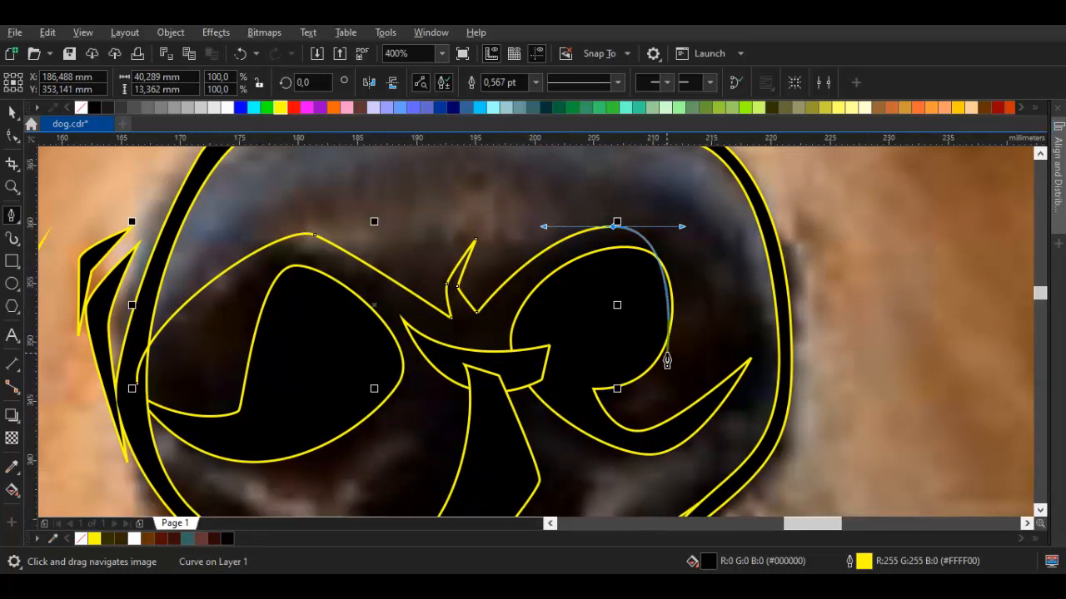
Continue the path around the right nostril, up to a pointed tip near the nose's right edge, and back down along that edge
left_click_drag(667, 353, 627, 401)
key("space")
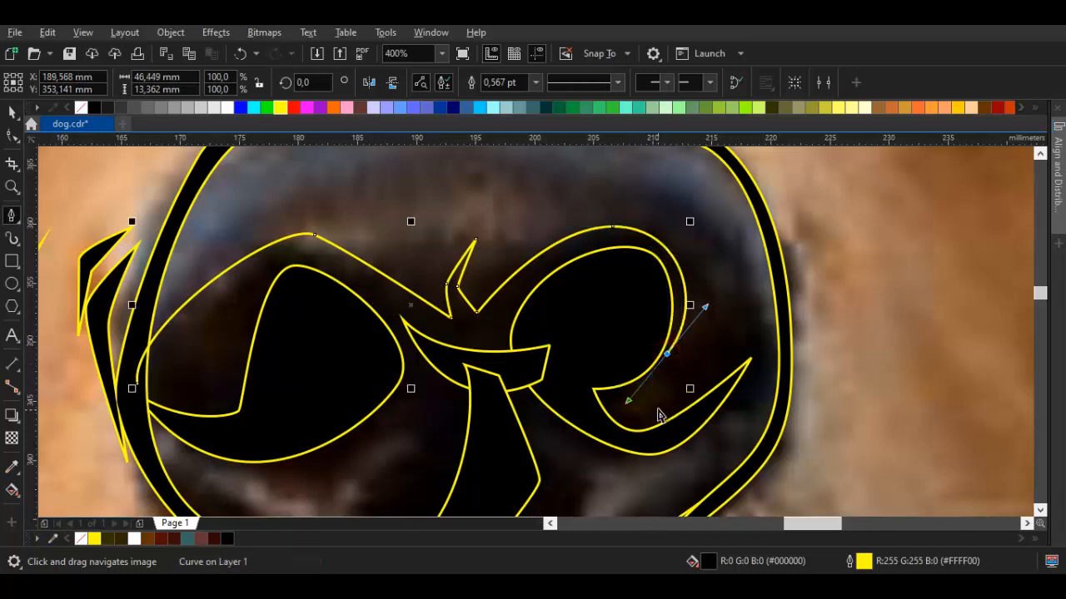
left_click(720, 364)
left_click_drag(712, 360, 736, 341)
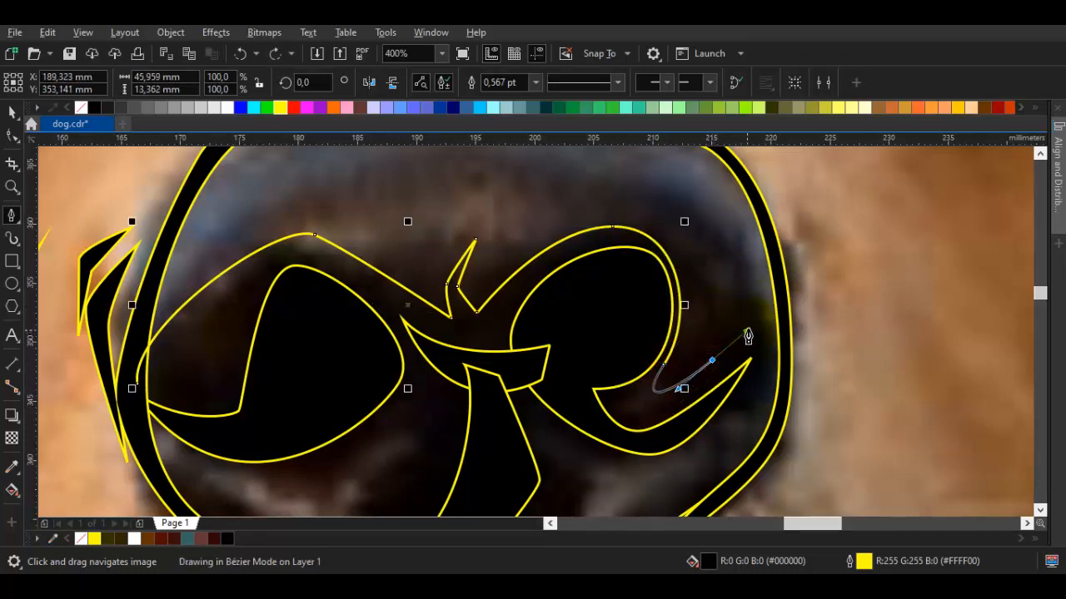
scroll(751, 403, "down", 2)
left_click_drag(768, 297, 762, 345)
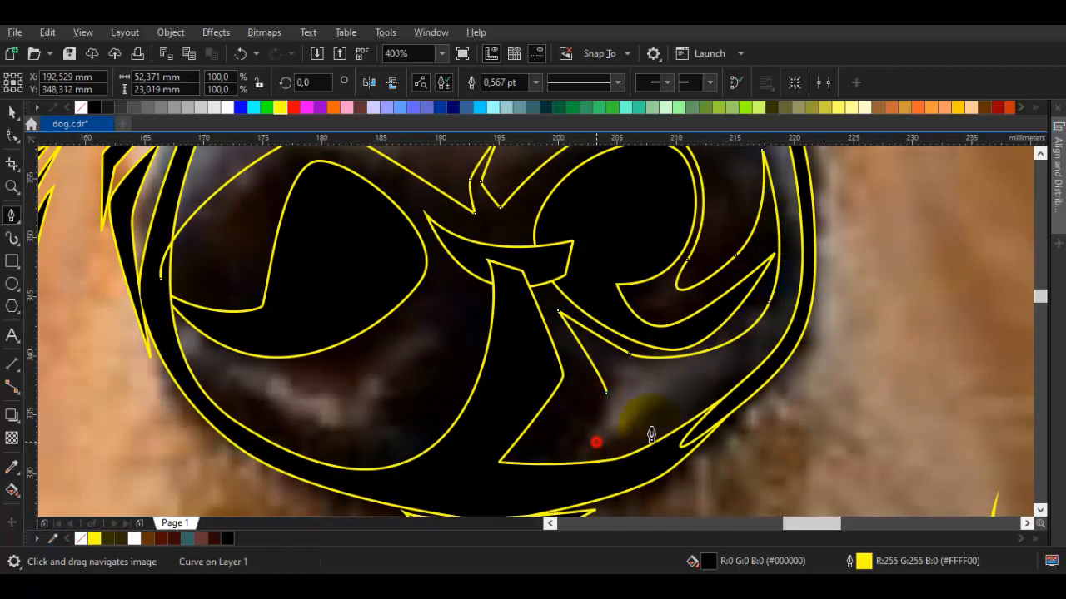
Continue the path to a lower corner beneath the right nostril, curve it up to the nose's right edge, and turn back down along the outline
left_click(596, 442)
left_click_drag(796, 337, 804, 331)
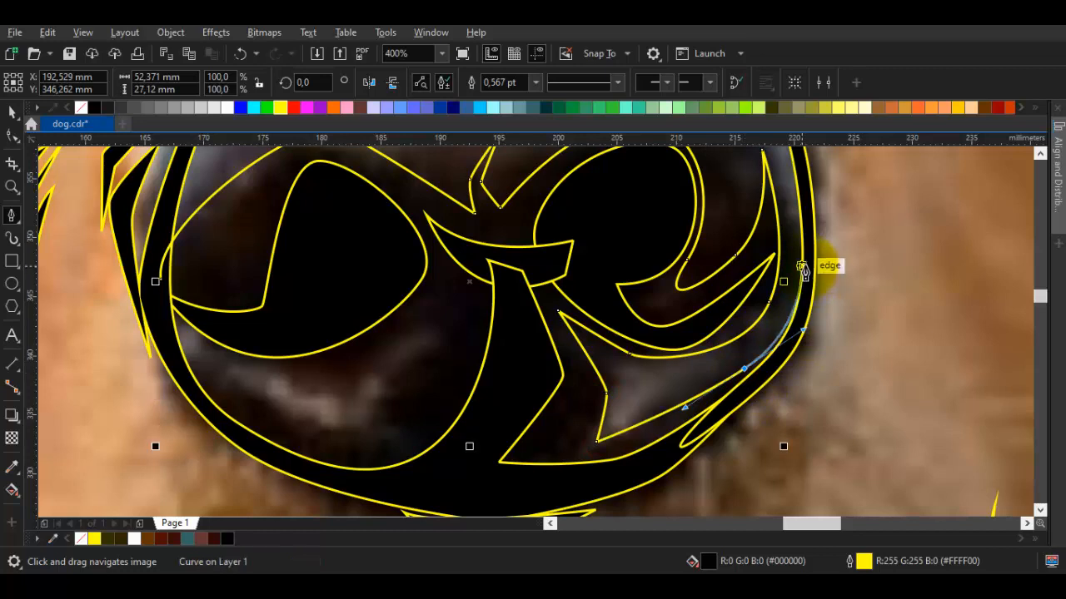
left_click_drag(804, 271, 729, 441)
scroll(782, 372, "up", 2)
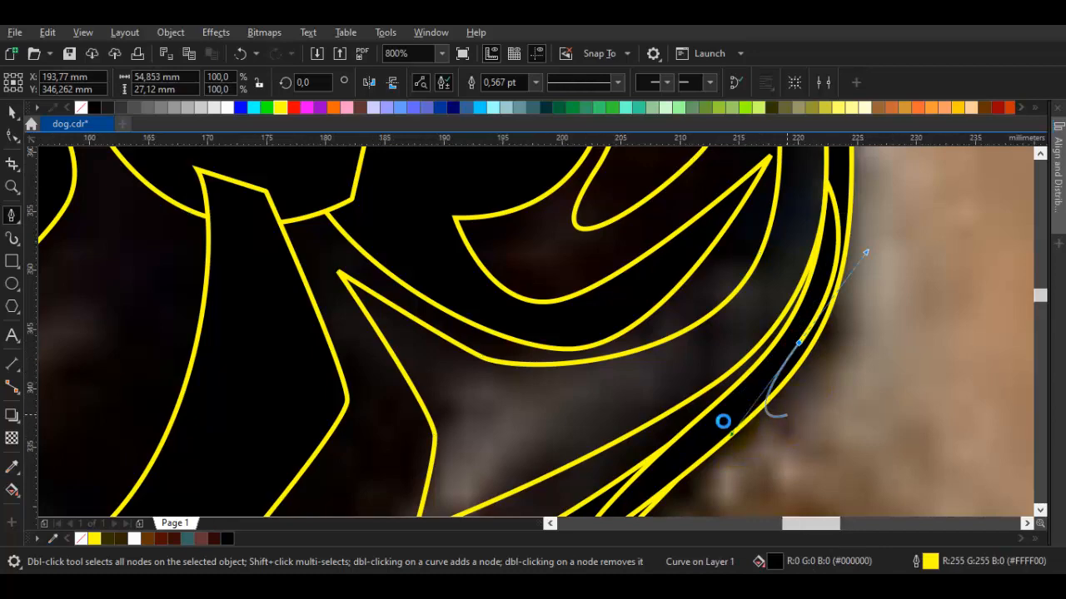
scroll(709, 436, "down", 3)
scroll(718, 447, "up", 3)
scroll(691, 472, "down", 2)
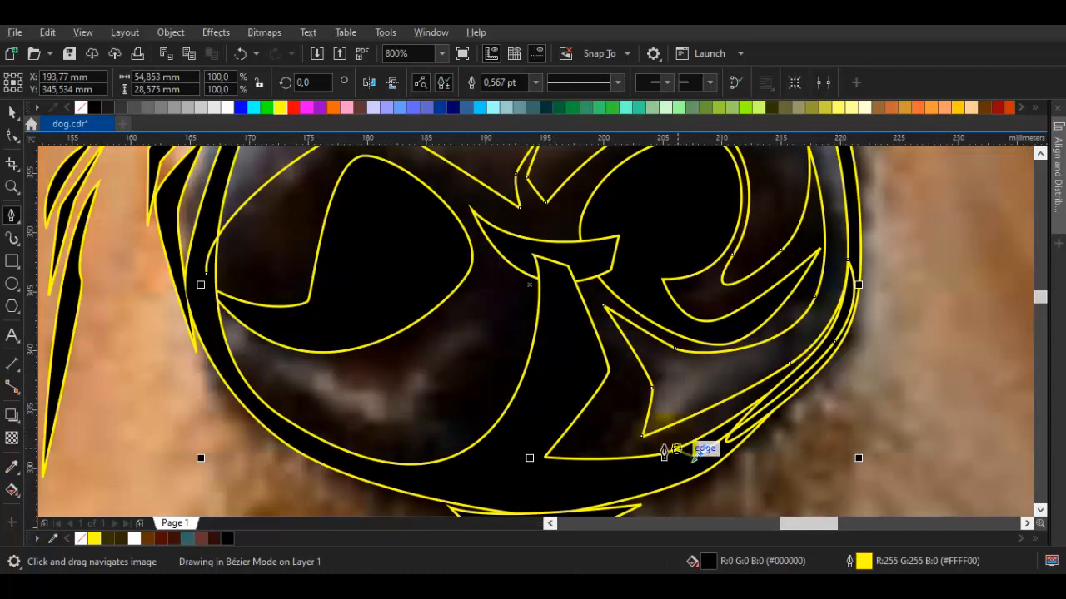
Trace along the nose's bottom rim, form a pointed notch below the left nostril, and close the shape at about 55 by 32 mm
scroll(658, 467, "left", 2)
scroll(556, 463, "left", 2)
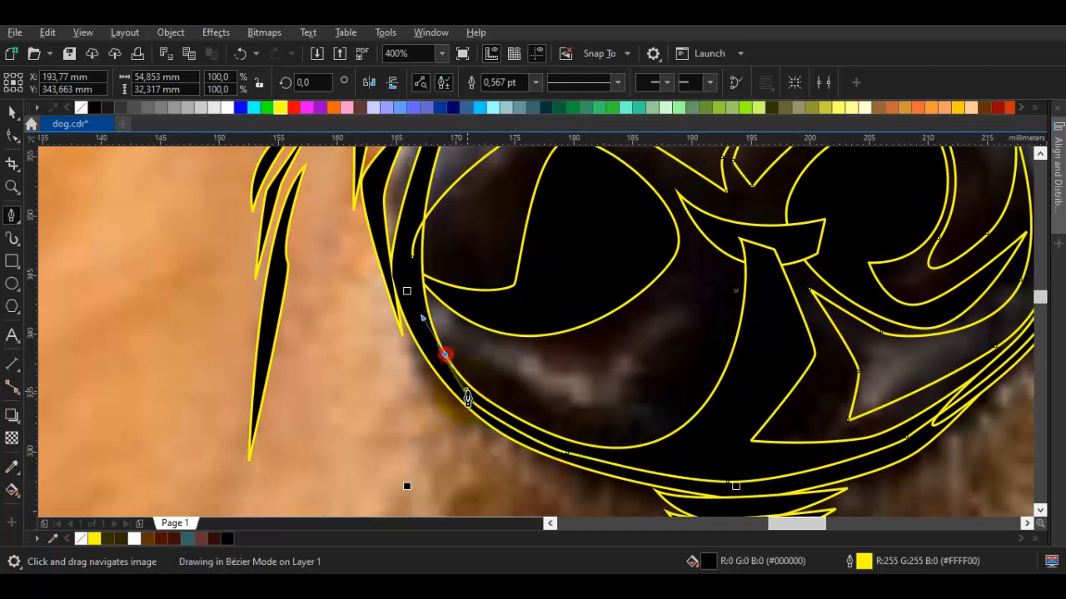
left_click(684, 306)
scroll(589, 385, "left", 2)
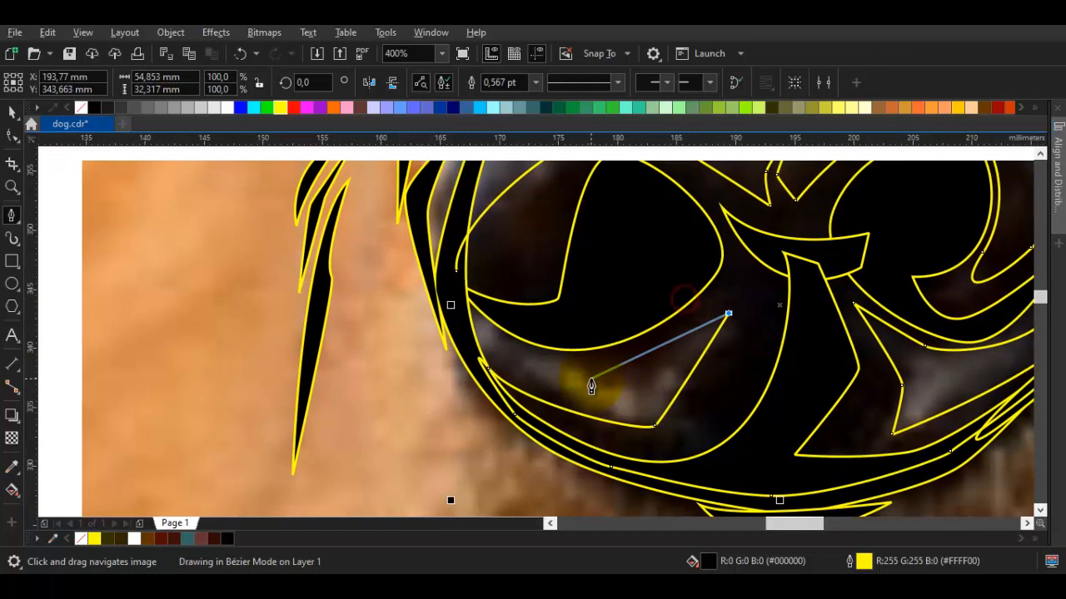
left_click(598, 364)
scroll(472, 308, "up", 2)
left_click(470, 318)
scroll(655, 286, "down", 2)
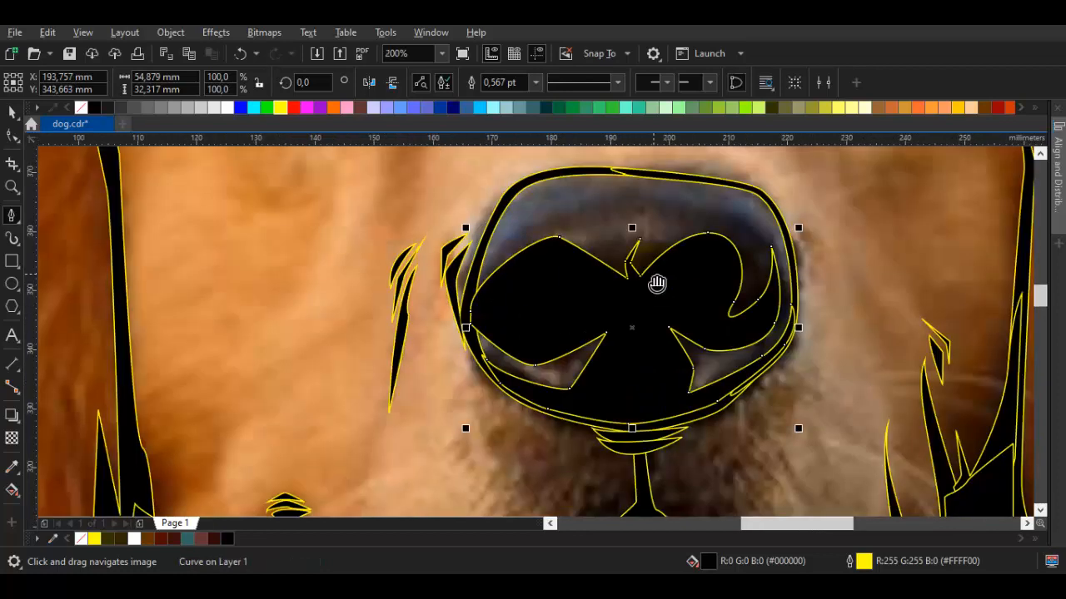
Round the arc over the left nostril at its peak node and smooth the spike between the nostrils by removing its side nodes
scroll(666, 292, "up", 1)
scroll(721, 266, "up", 3)
scroll(741, 291, "up", 1)
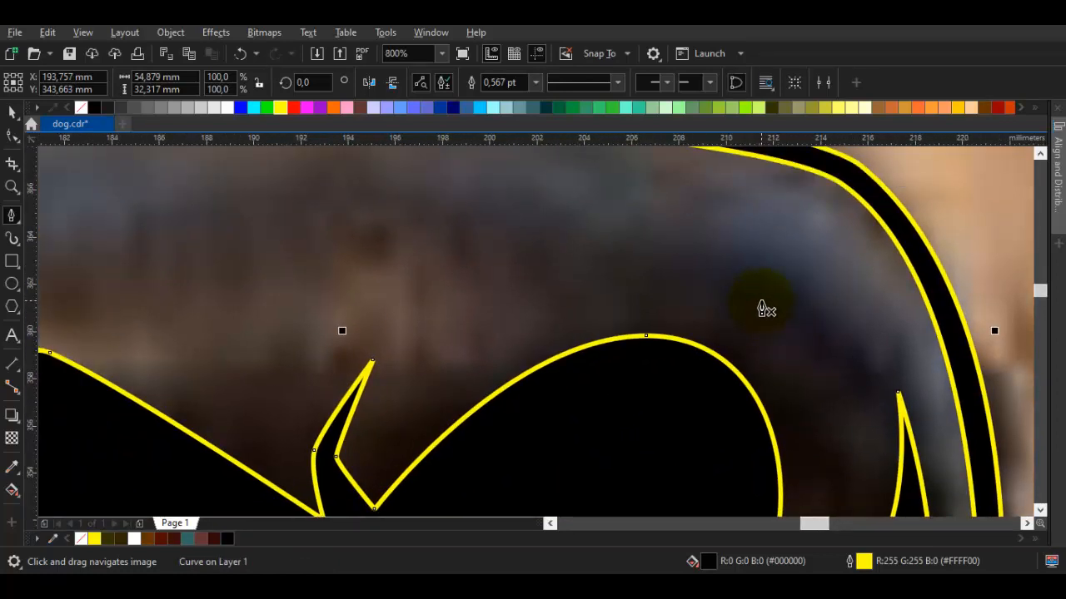
scroll(702, 338, "down", 3)
key("F10")
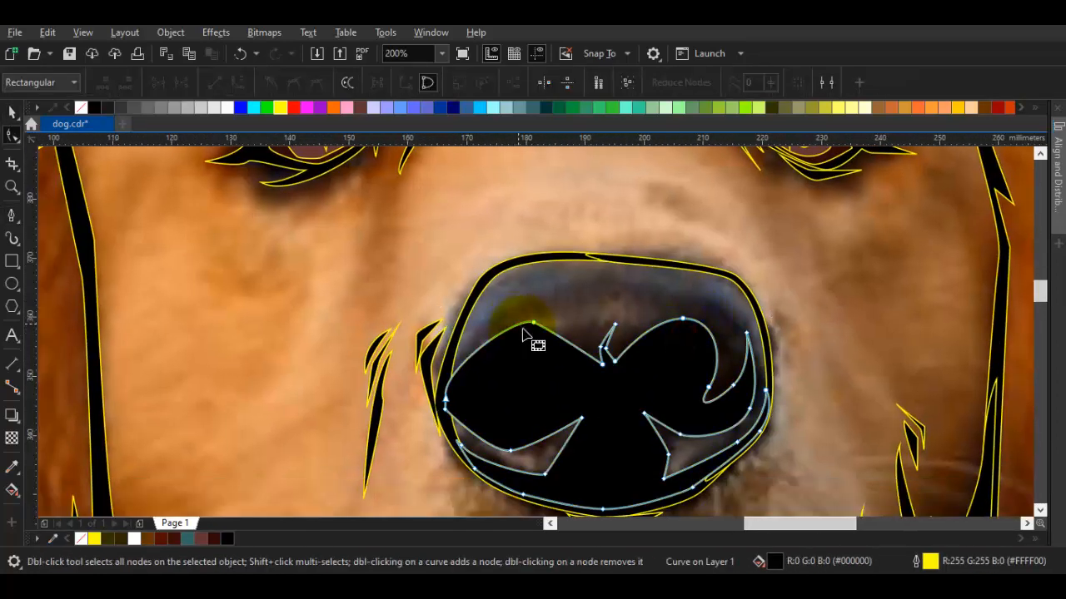
scroll(523, 335, "up", 2)
double_click(535, 313)
left_click(523, 356)
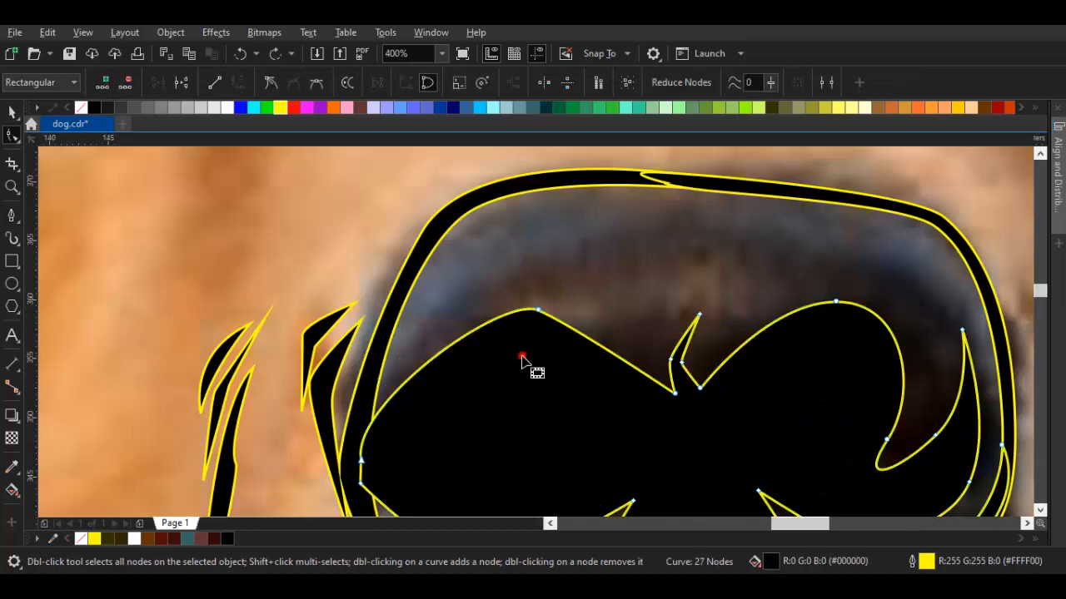
key("ctrl+z")
left_click_drag(587, 325, 630, 322)
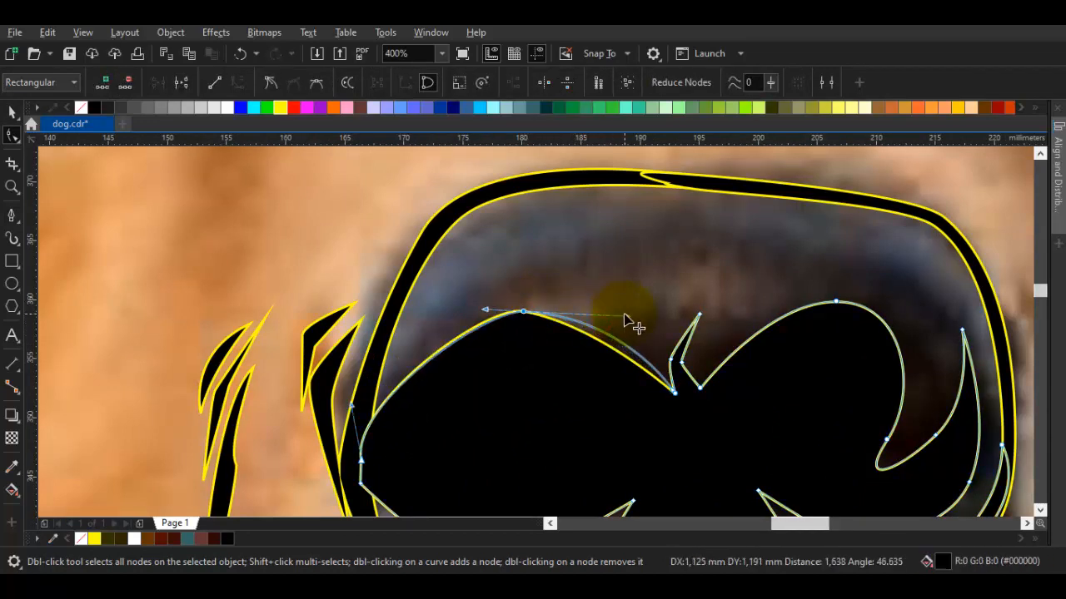
left_click_drag(689, 372, 675, 364)
double_click(675, 364)
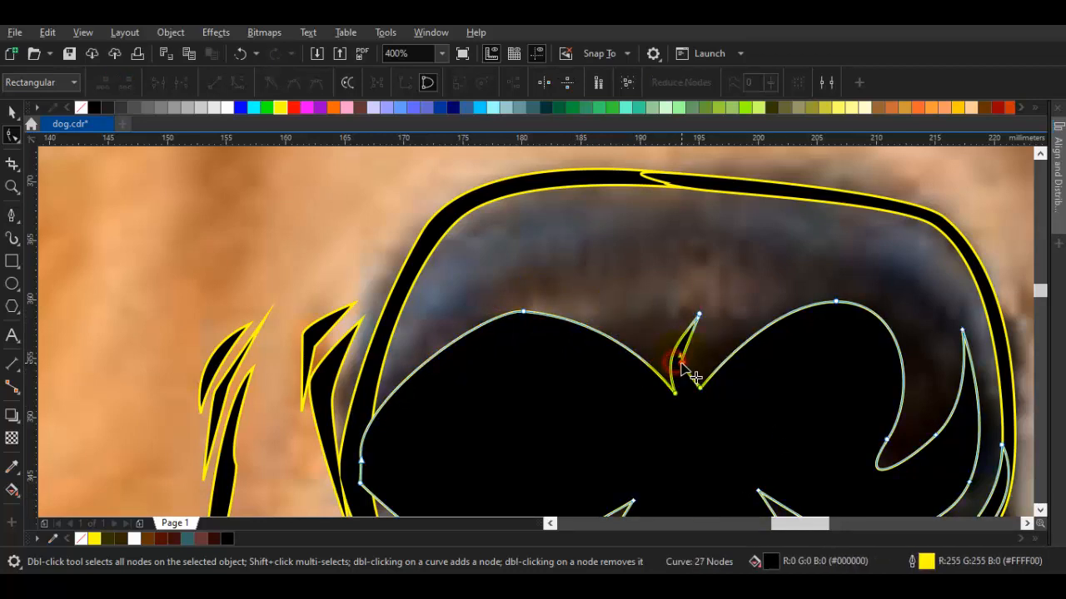
Fill the large nose shape with dark grey #1A1A1A and order it behind the black nostril and nose shapes
key("space")
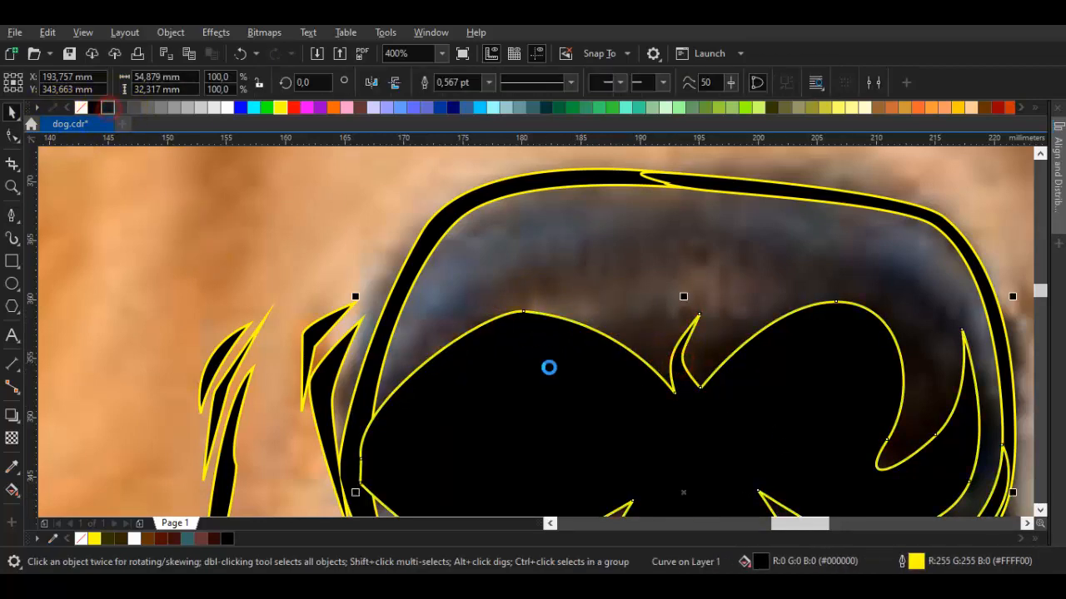
right_click(539, 344)
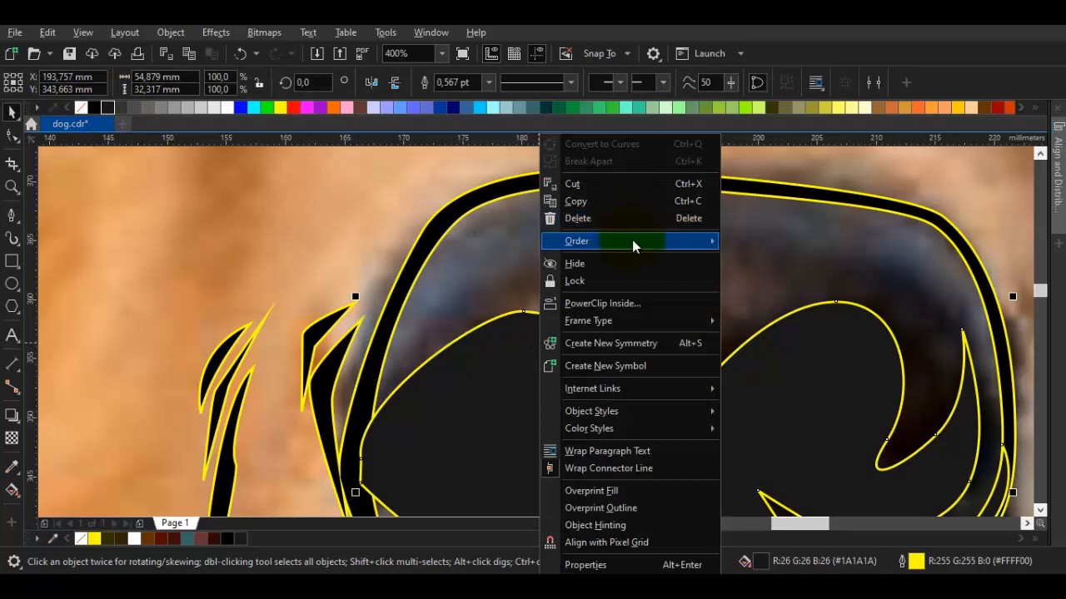
mouse_move(632, 240)
left_click(764, 329)
right_click(527, 363)
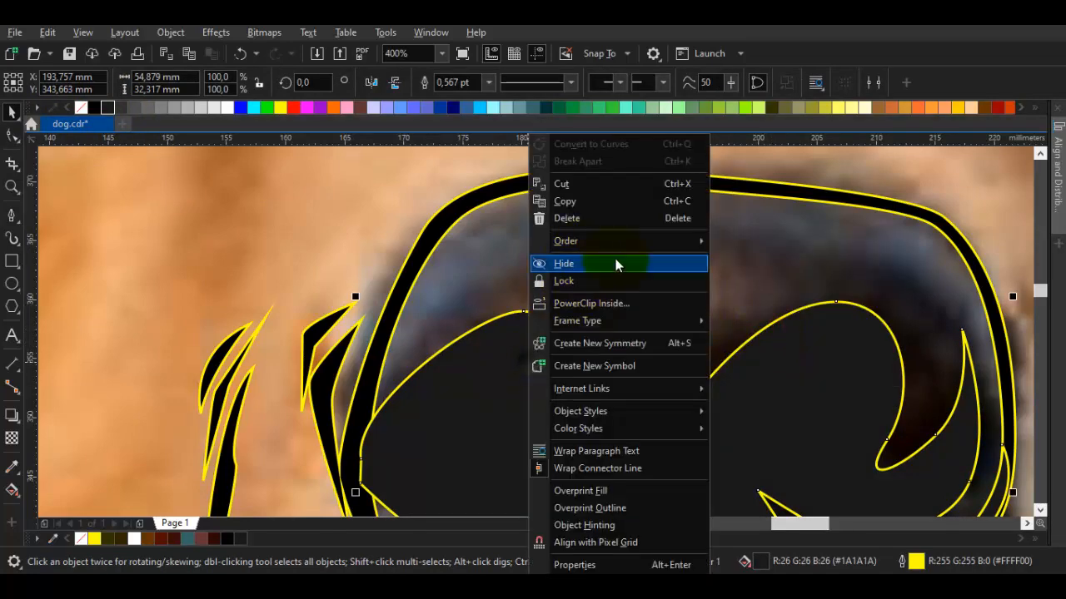
left_click(750, 353)
left_click(690, 287)
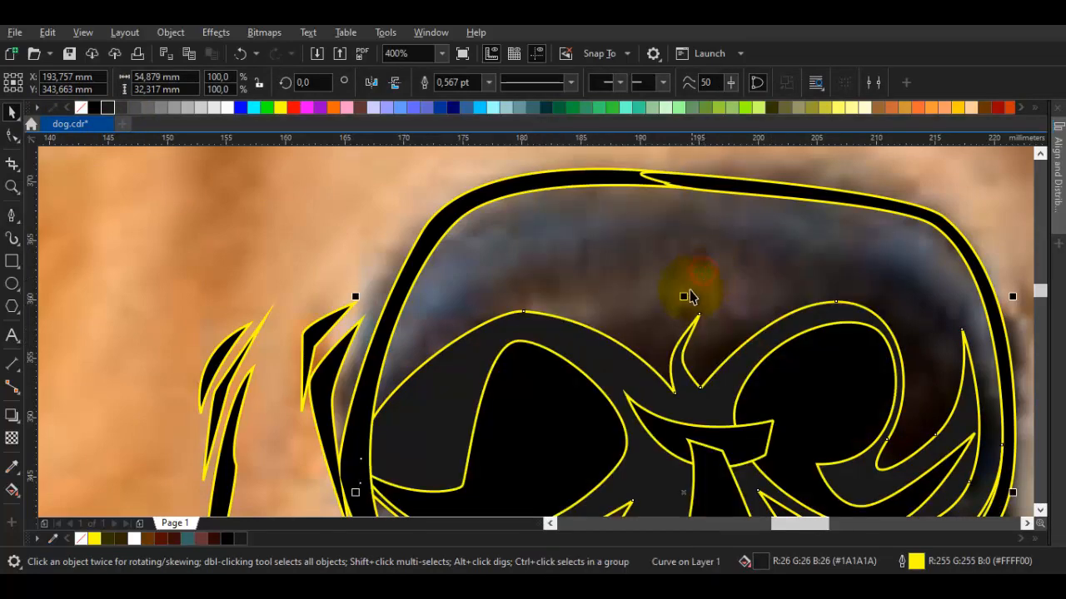
Start a new path at the nose's left edge and run it up to the nose's upper-left area, about 16 by 21 mm
scroll(690, 299, "down", 4)
scroll(676, 298, "up", 1)
key("space")
left_click_drag(680, 291, 616, 301)
scroll(453, 365, "up", 1)
left_click(488, 405)
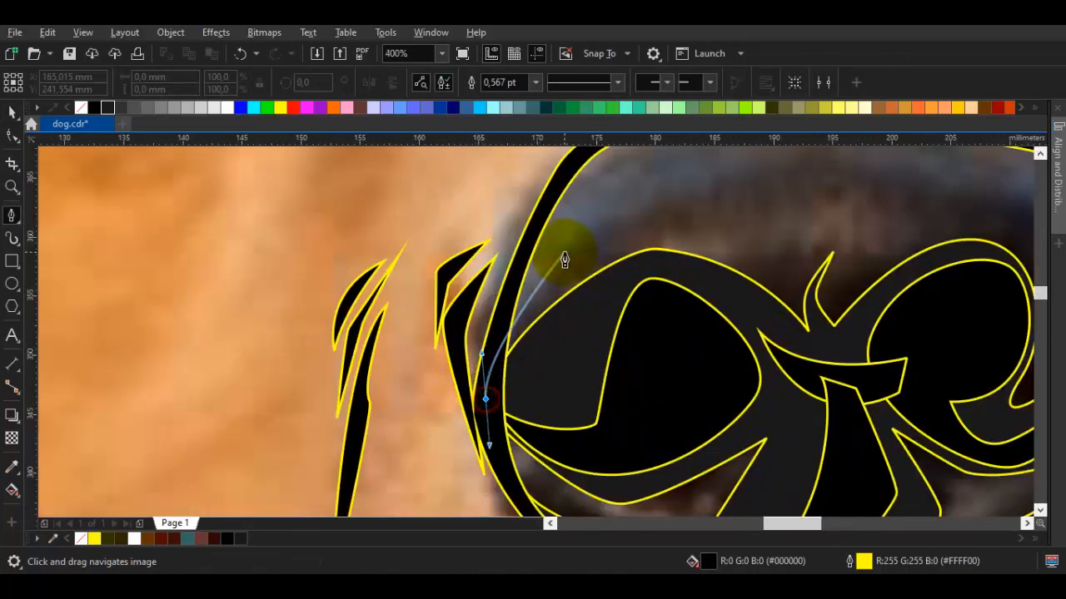
scroll(564, 245, "down", 1)
scroll(553, 241, "up", 1)
left_click(535, 247)
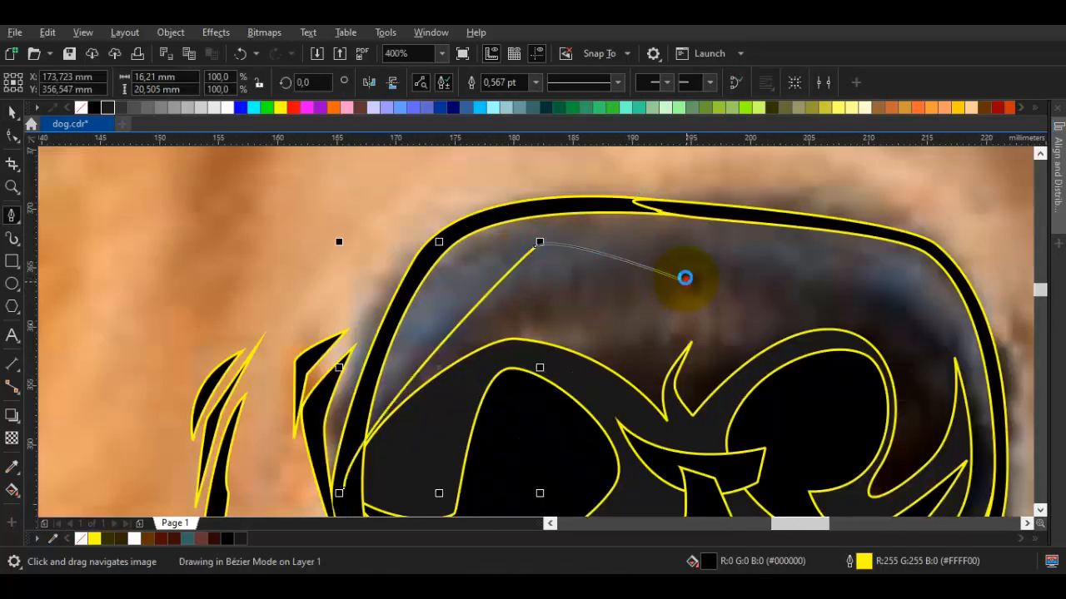
Continue the path across the upper nose and down to the nose's right edge, reaching about 54 by 23 mm
left_click(683, 279)
left_click(653, 242)
scroll(806, 277, "up", 1)
left_click(824, 277)
scroll(832, 375, "down", 3)
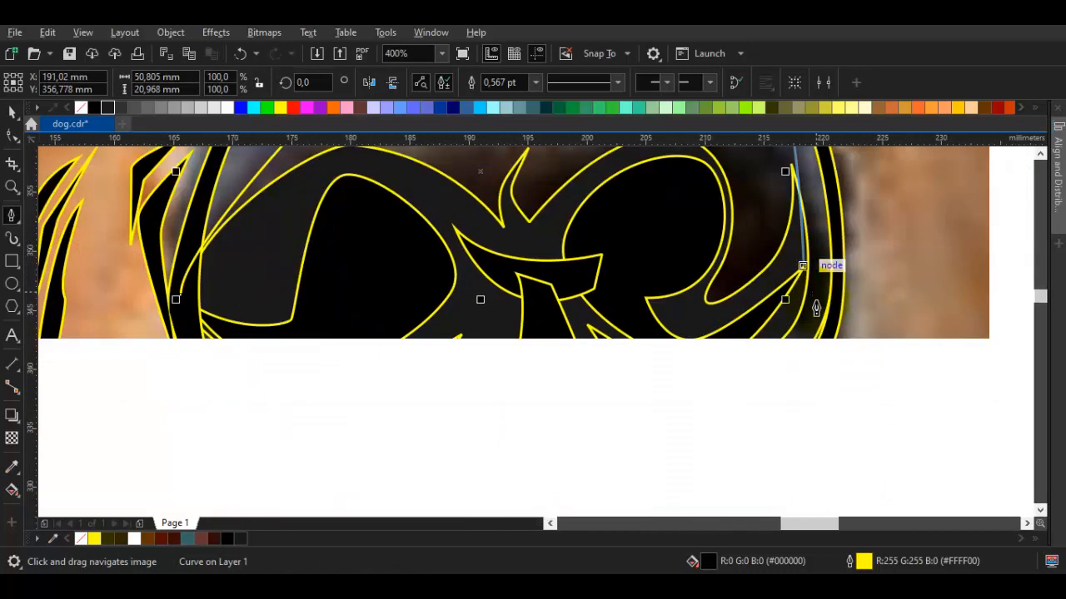
scroll(824, 333, "up", 1)
left_click_drag(818, 337, 819, 336)
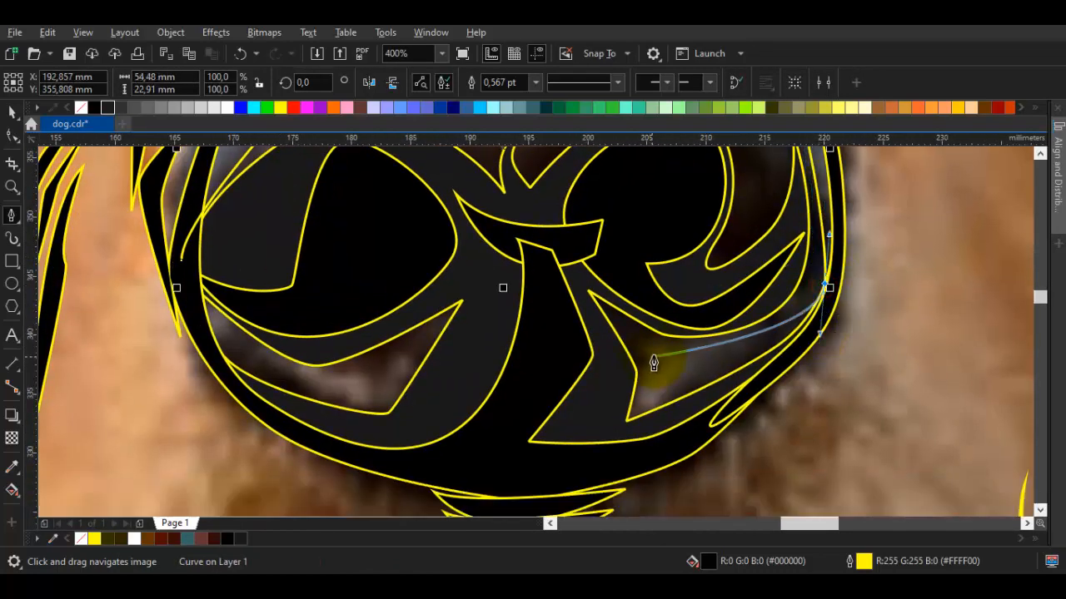
Finish tracing the mid-tone shape along the lower part of the nose and close it at about 54.5 × 36.5 mm
left_click_drag(634, 393, 636, 399)
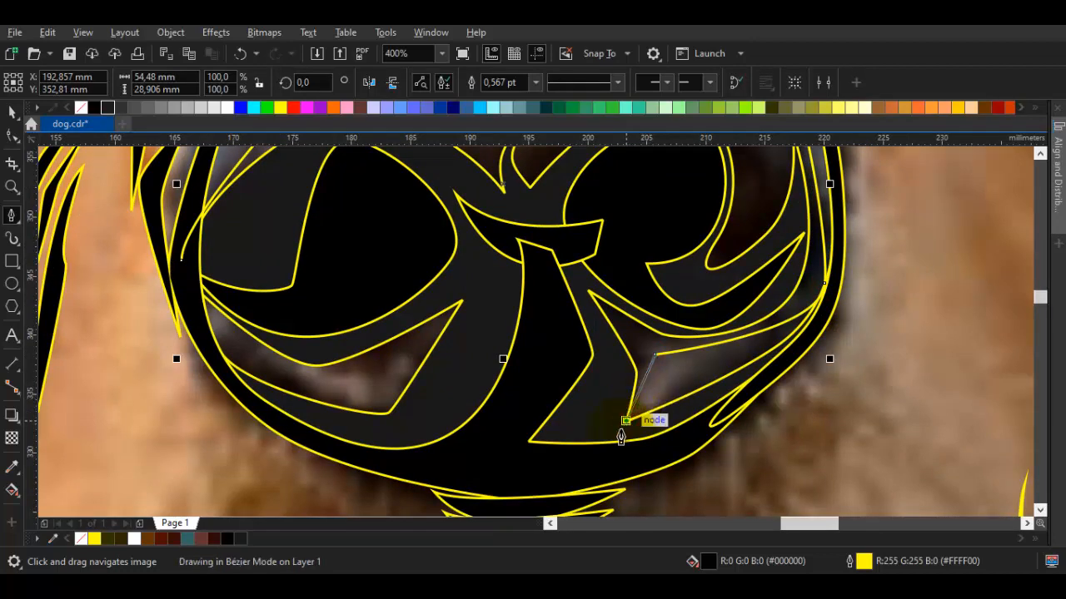
scroll(581, 453, "down", 2)
scroll(450, 455, "up", 2)
left_click_drag(497, 447, 535, 344)
left_click_drag(436, 386, 424, 390)
scroll(258, 291, "down", 1)
scroll(321, 321, "up", 1)
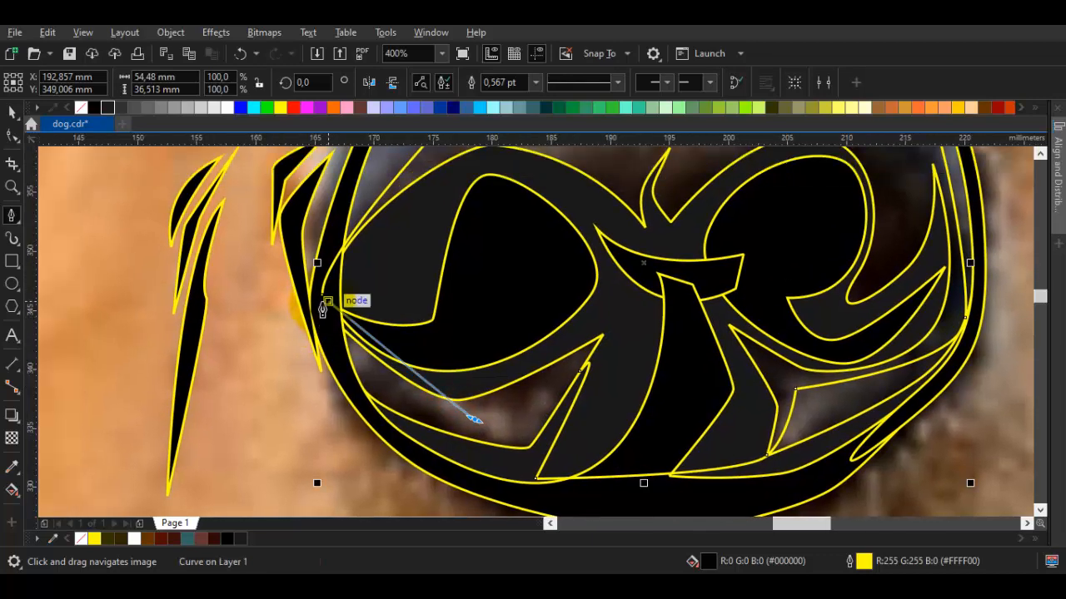
left_click_drag(322, 295, 317, 248)
scroll(428, 350, "down", 2)
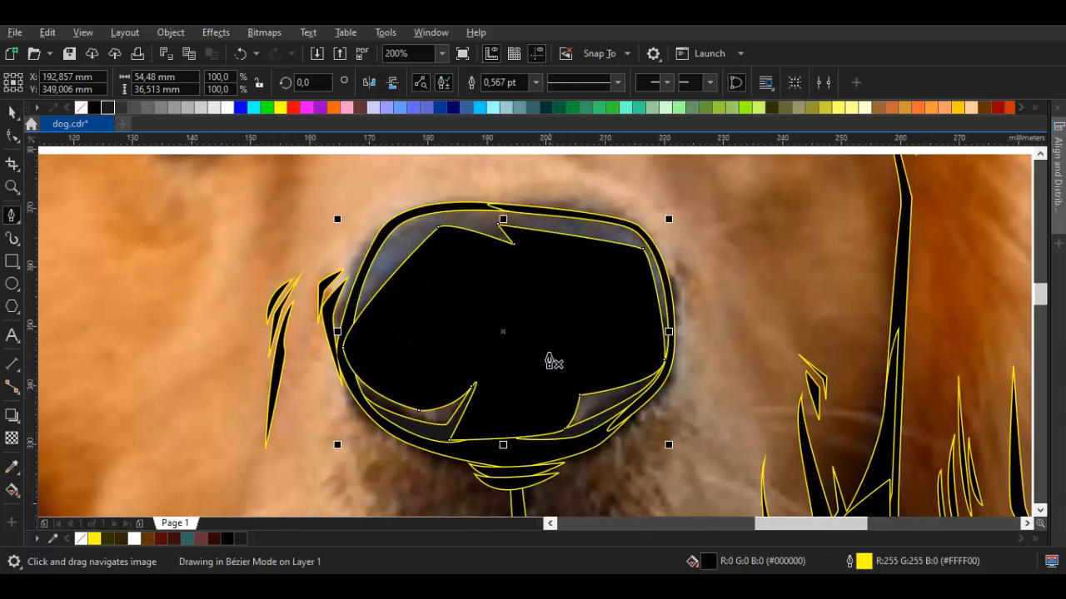
Order the closed mid-tone nose shape directly in front of the reference photo
right_click(553, 337)
mouse_move(650, 241)
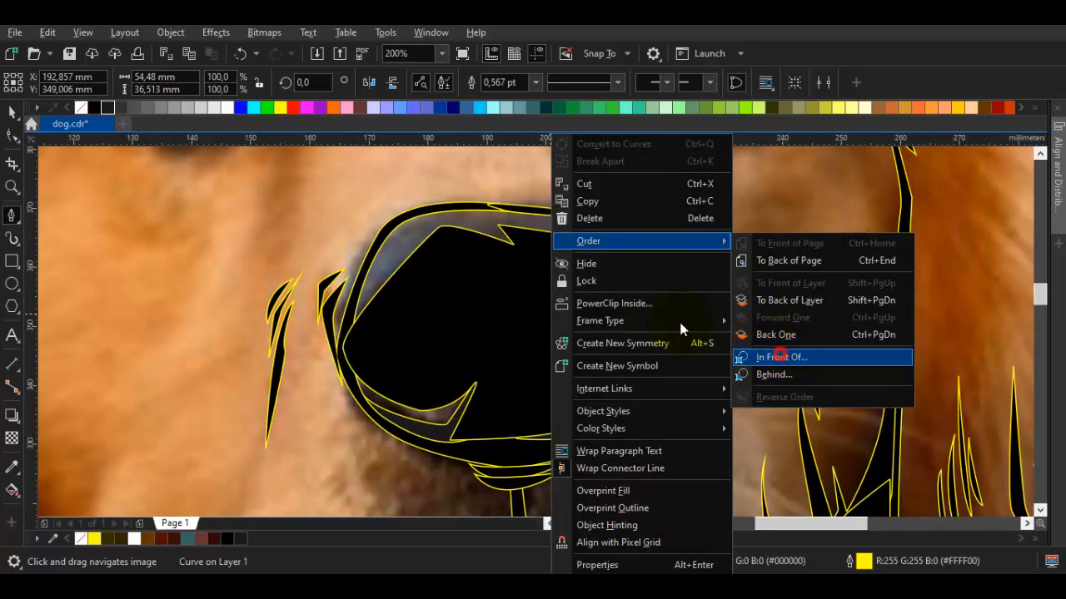
left_click(782, 357)
left_click(405, 238)
Mix 80% Black (#333333) from the nose's dark gray, fill the mid-tone nose shape with it and deselect the shape
key("i")
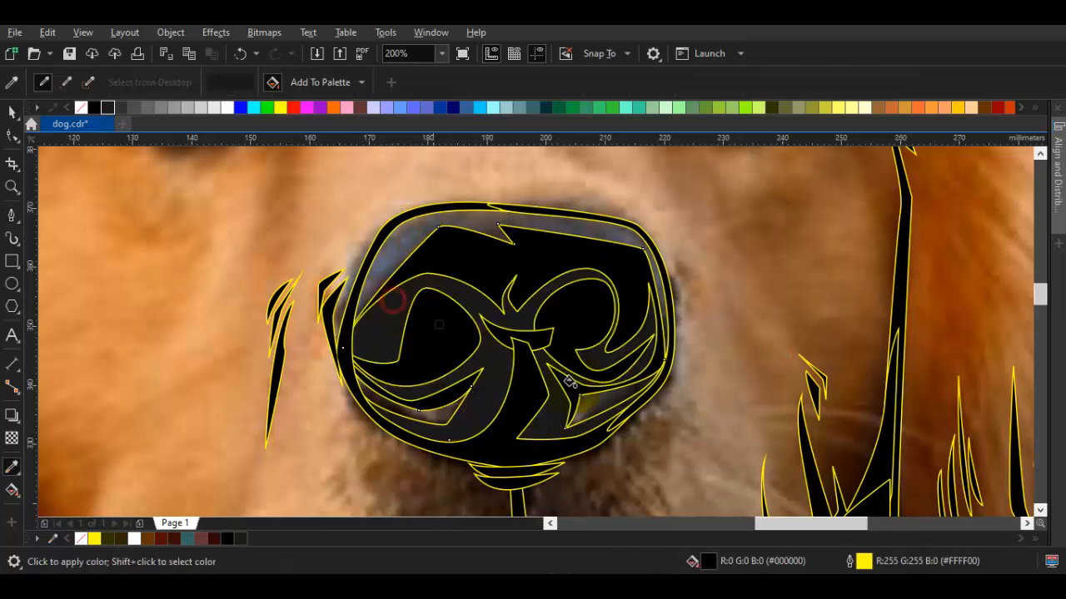
left_click(557, 234)
left_click(372, 158)
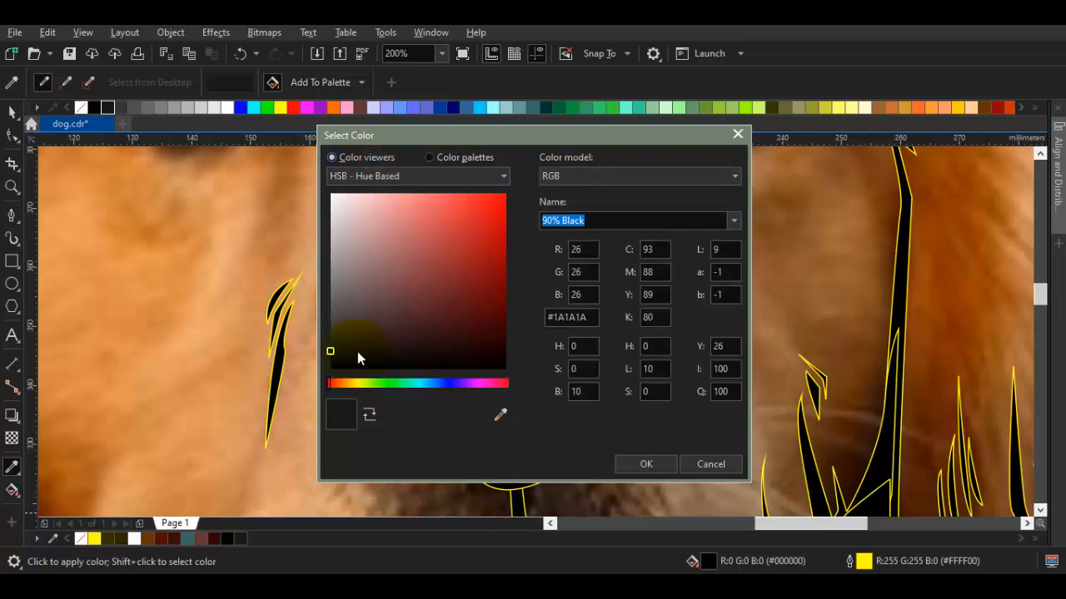
left_click_drag(329, 345, 328, 335)
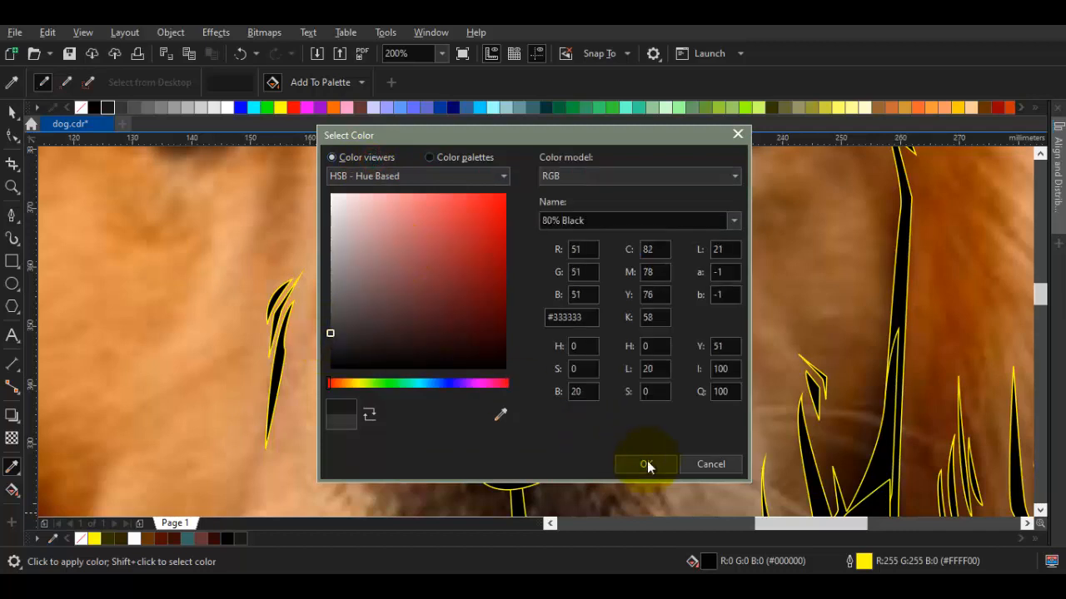
left_click(647, 463)
left_click(480, 262)
key("space")
key("Escape")
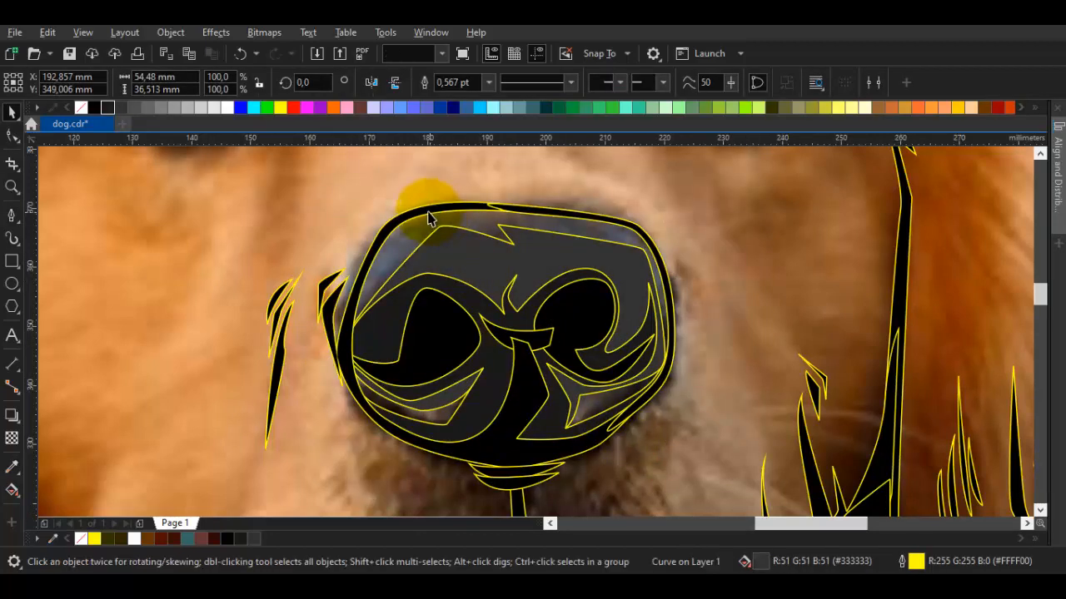
Trace a new Pen path within the nose's thick black contour along its upper edge and down the right side
scroll(416, 208, "up", 2)
key("p")
left_click(388, 221)
left_click_drag(434, 202, 477, 181)
left_click_drag(789, 213, 646, 226)
left_click(889, 278)
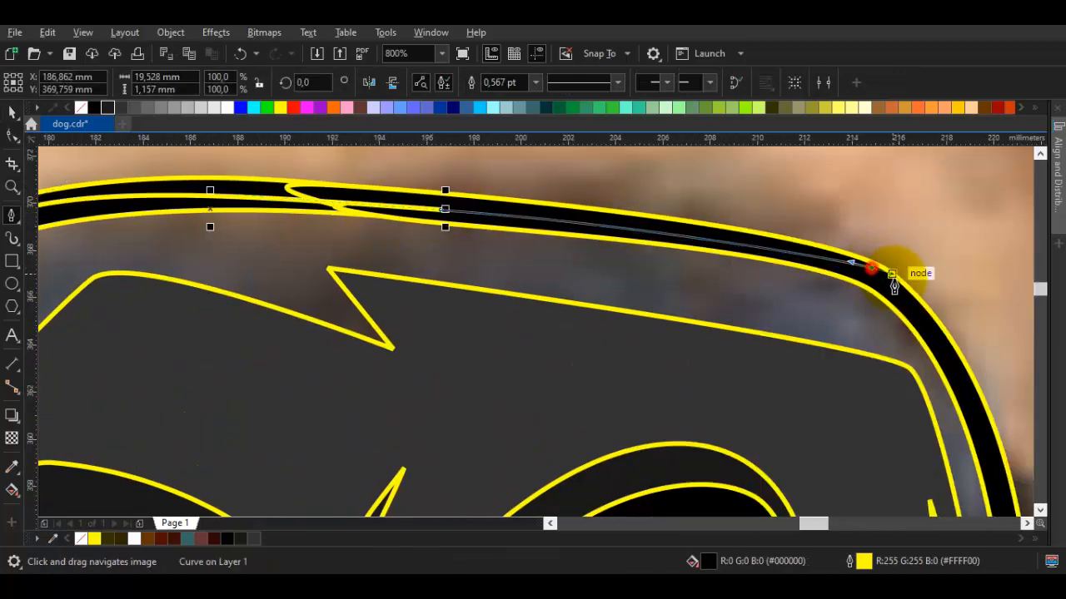
left_click_drag(892, 278, 744, 141)
left_click_drag(834, 308, 845, 337)
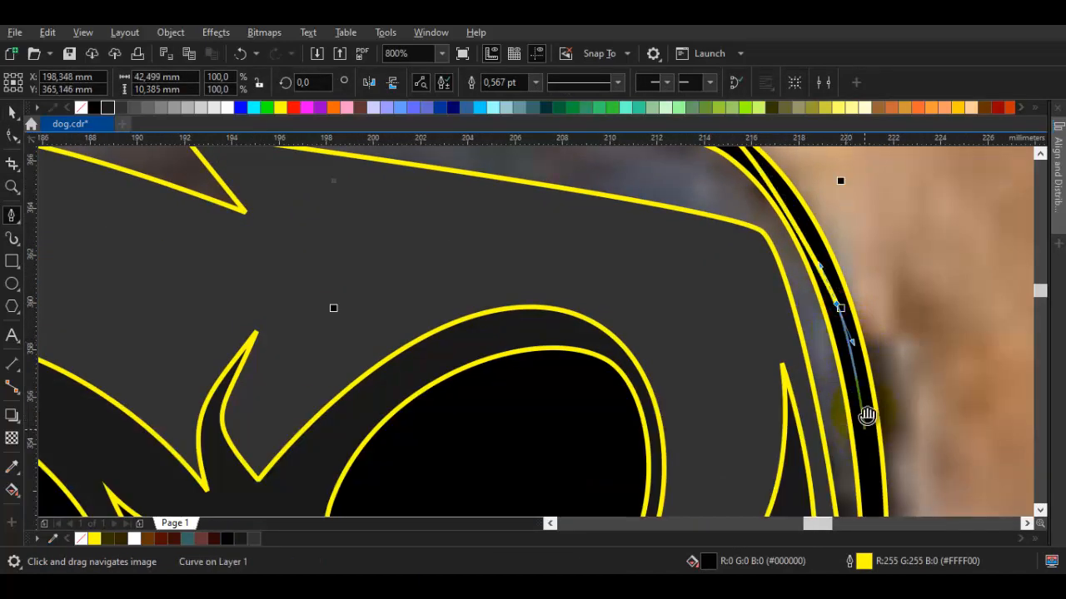
mouse_move(867, 416)
left_mouse_down()
mouse_move(844, 380)
mouse_move(844, 250)
mouse_move(826, 385)
left_mouse_up()
scroll(617, 467, "down", 2)
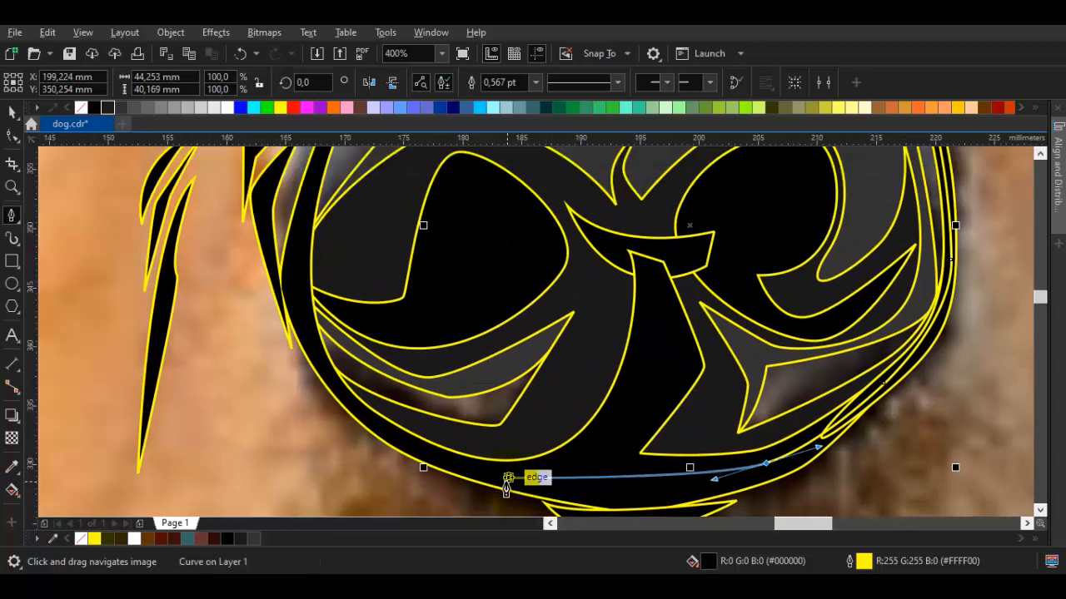
Continue the path along the nose's lower and left contour and close it at about 55 × 42 mm
left_click(499, 468)
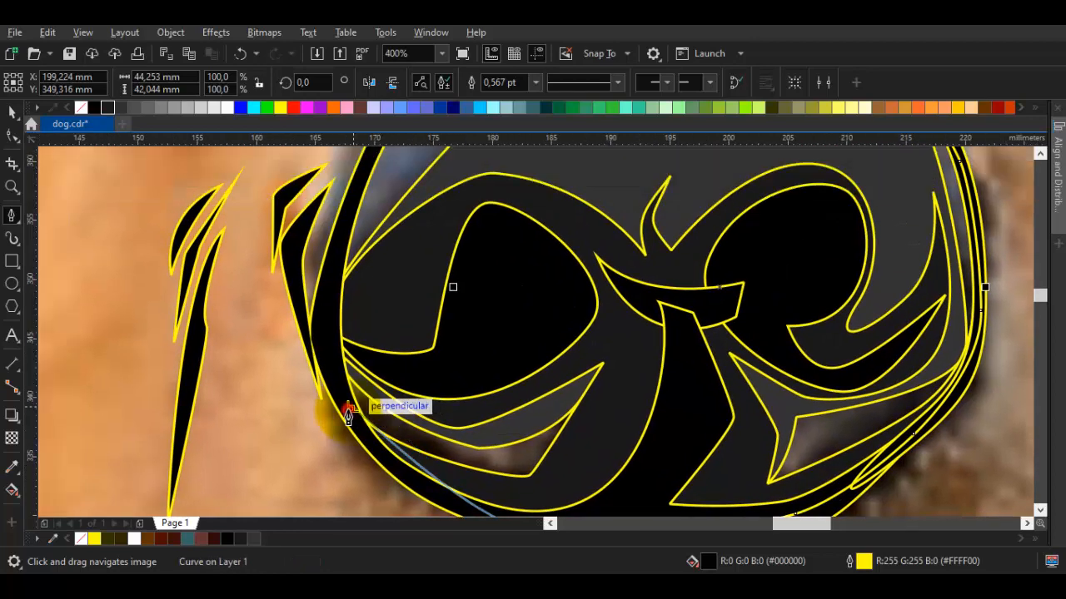
left_click(349, 411)
left_click(317, 330)
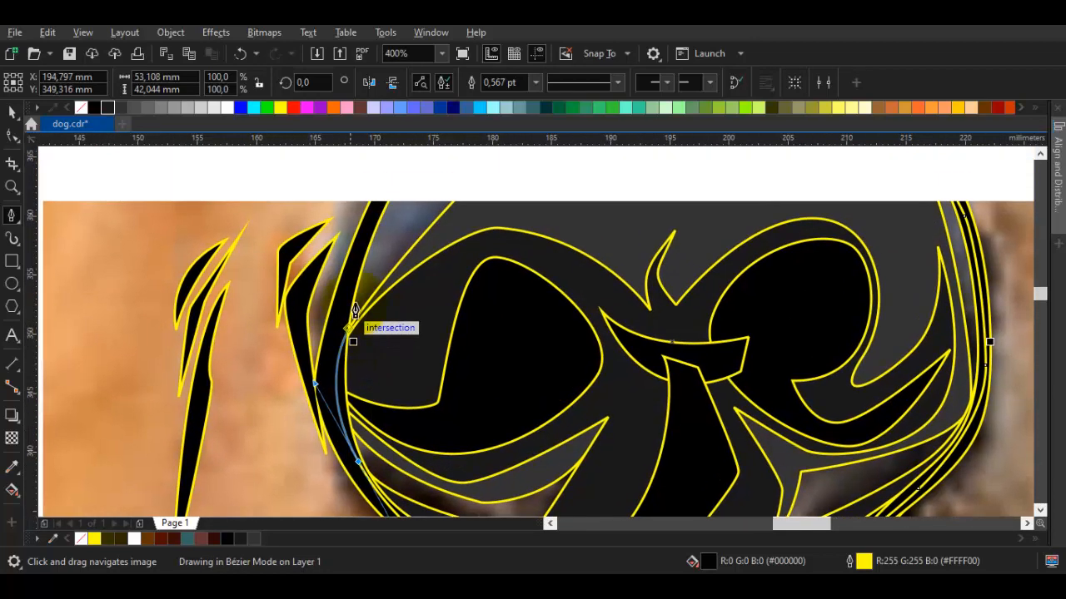
left_click_drag(351, 303, 319, 345)
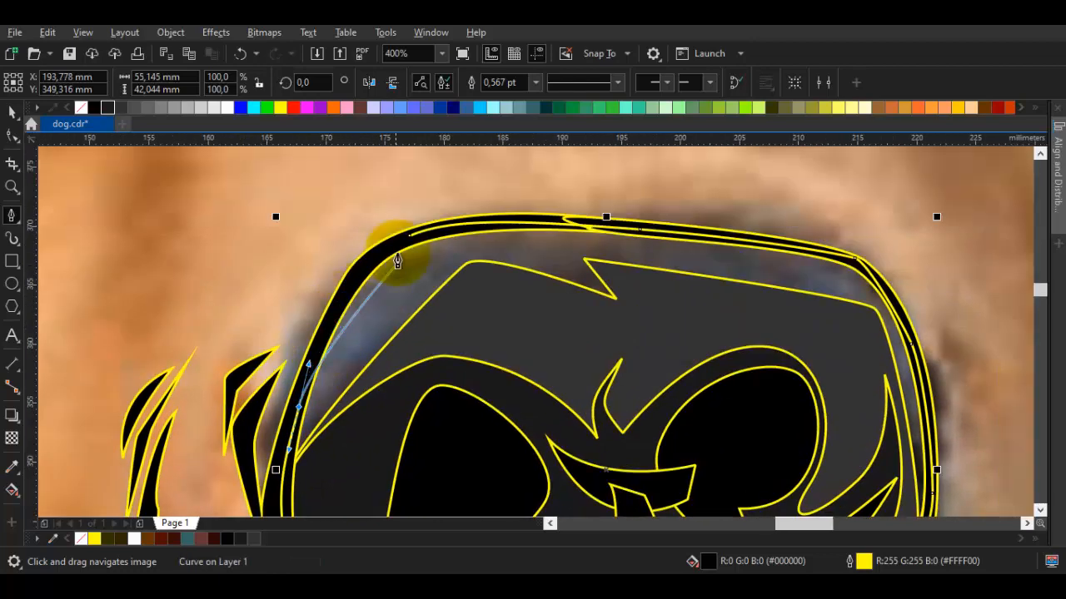
left_click(366, 265)
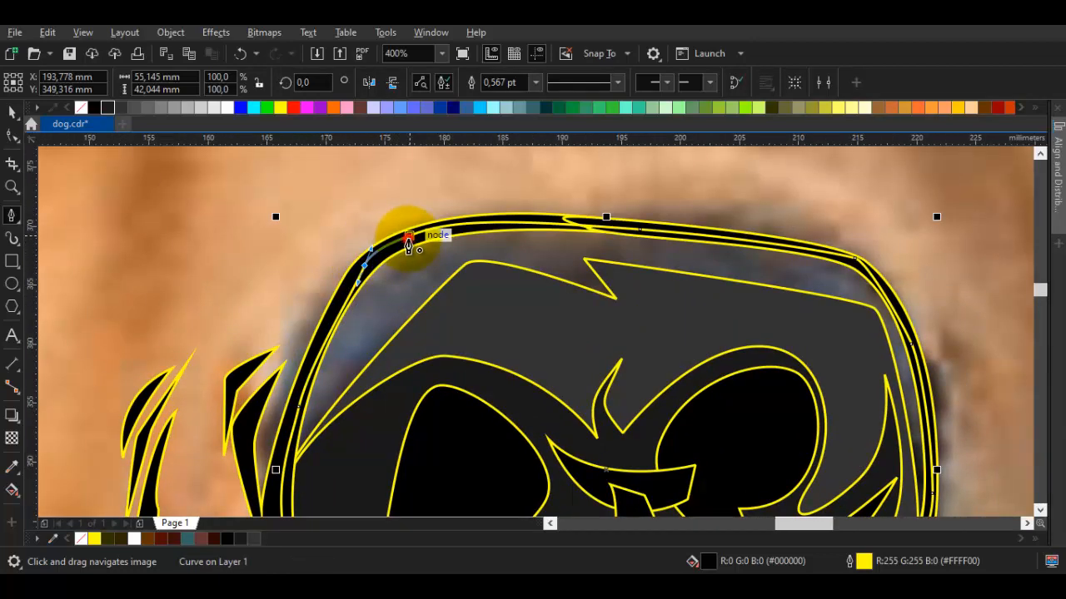
left_click(408, 239)
Order the full-nose base shape directly in front of the reference photo
right_click(458, 273)
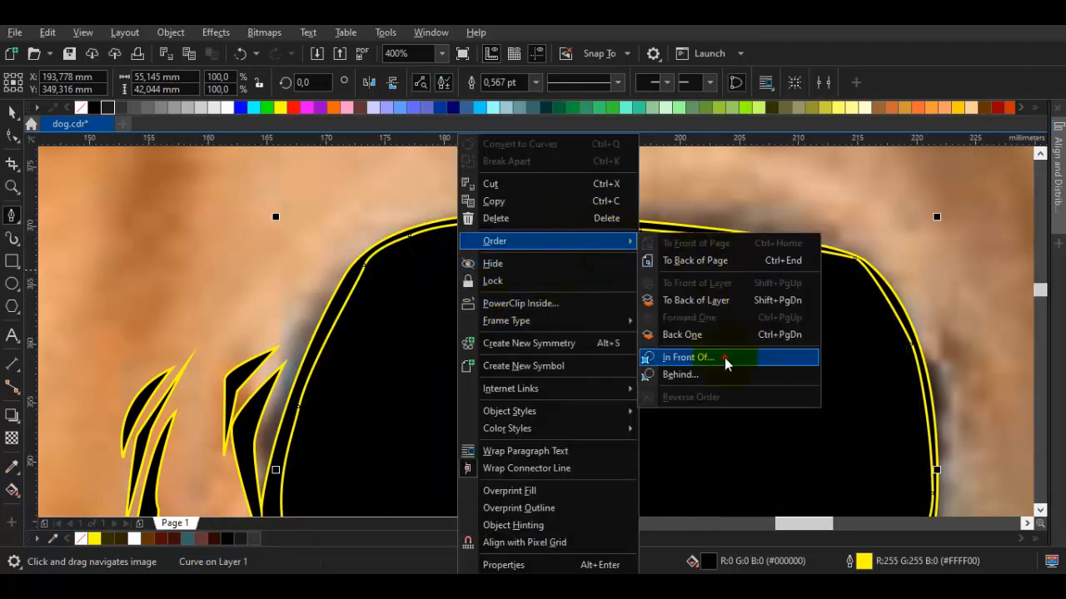
left_click(725, 359)
left_click(819, 208)
left_click_drag(519, 304, 541, 305)
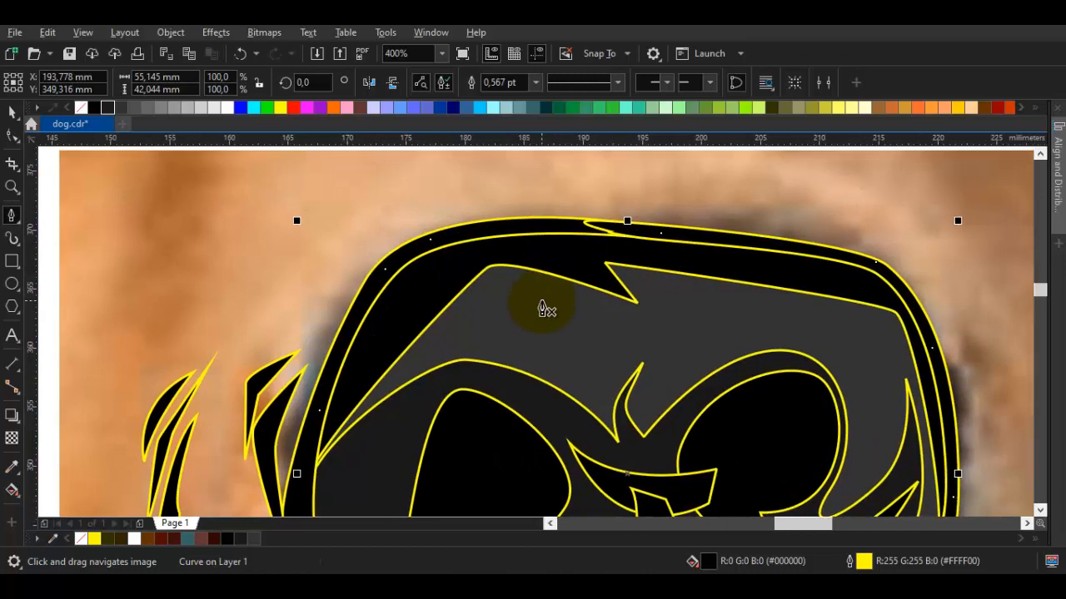
Mix the gray #616161 from the sampled nose color and fill the full-nose base shape with it
key("i")
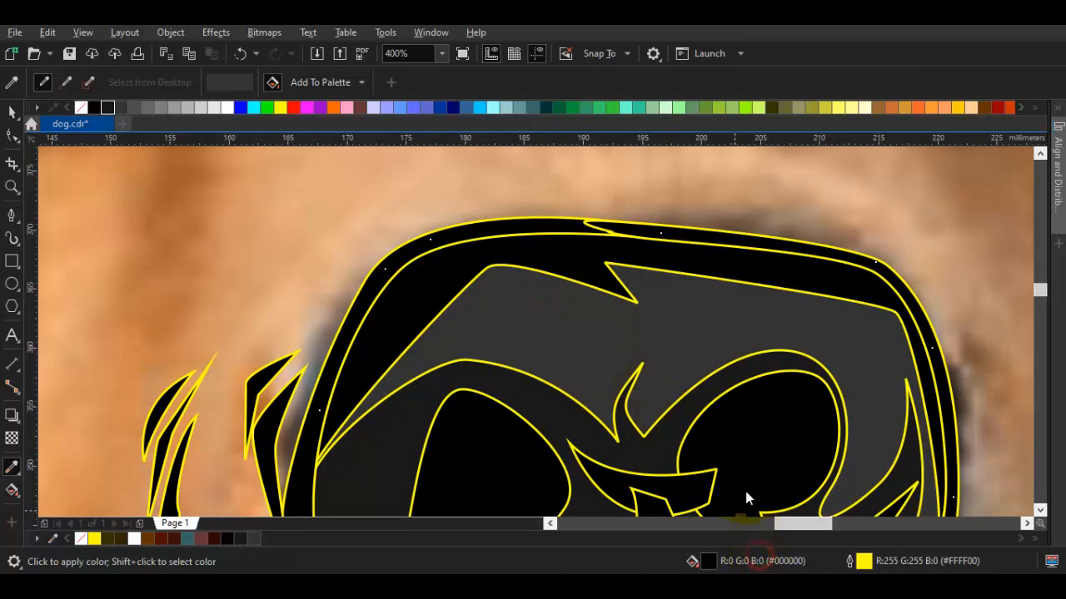
left_click(696, 360, "shift")
left_click_drag(335, 301, 325, 293)
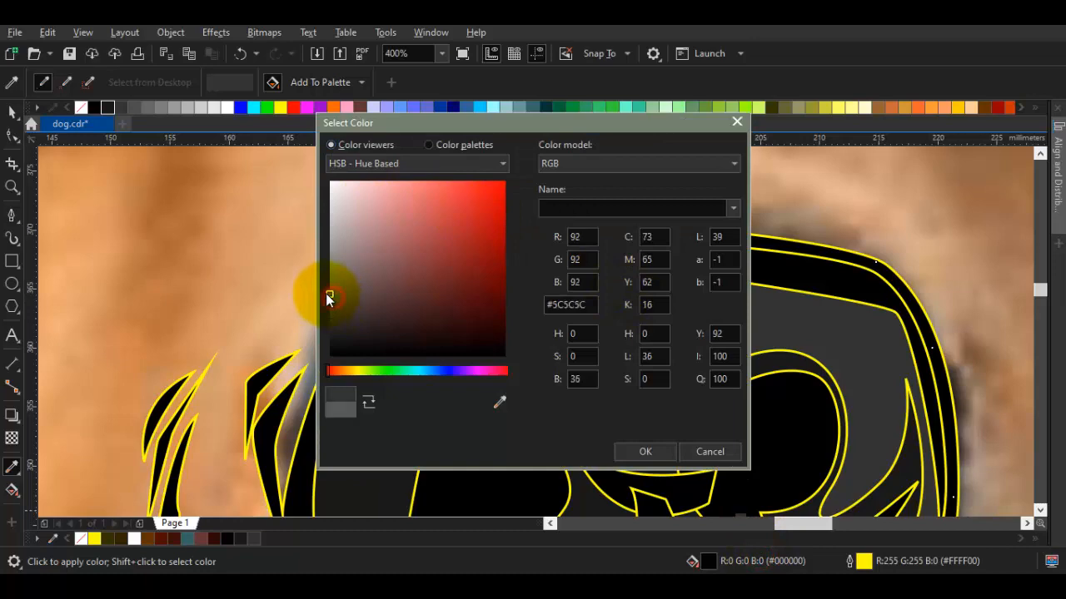
left_click(624, 452)
left_click(447, 282)
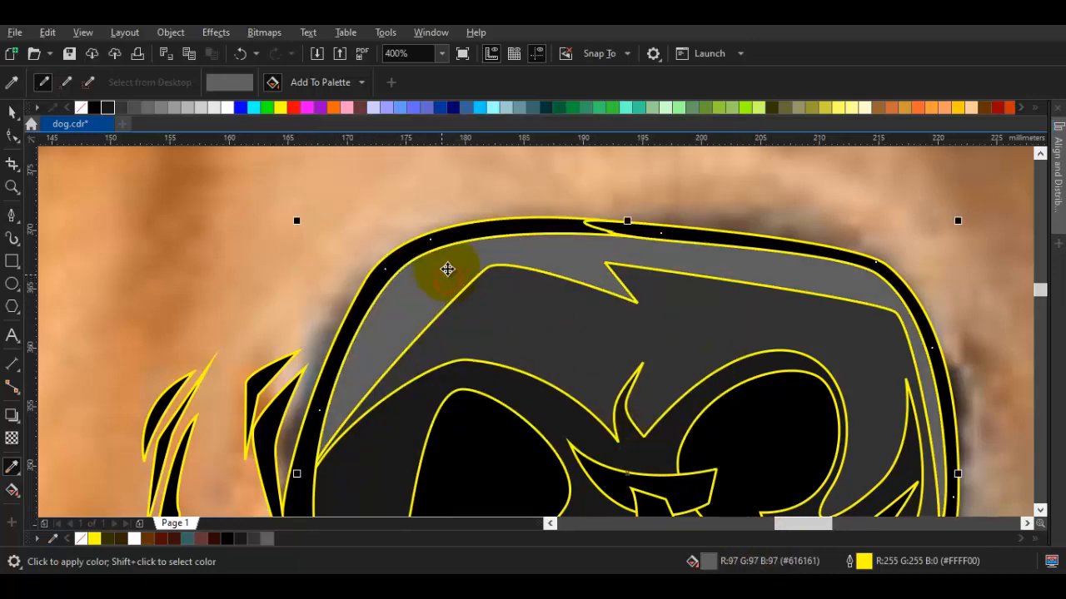
Remove the yellow outlines from the traced shapes and save the drawing
key("space")
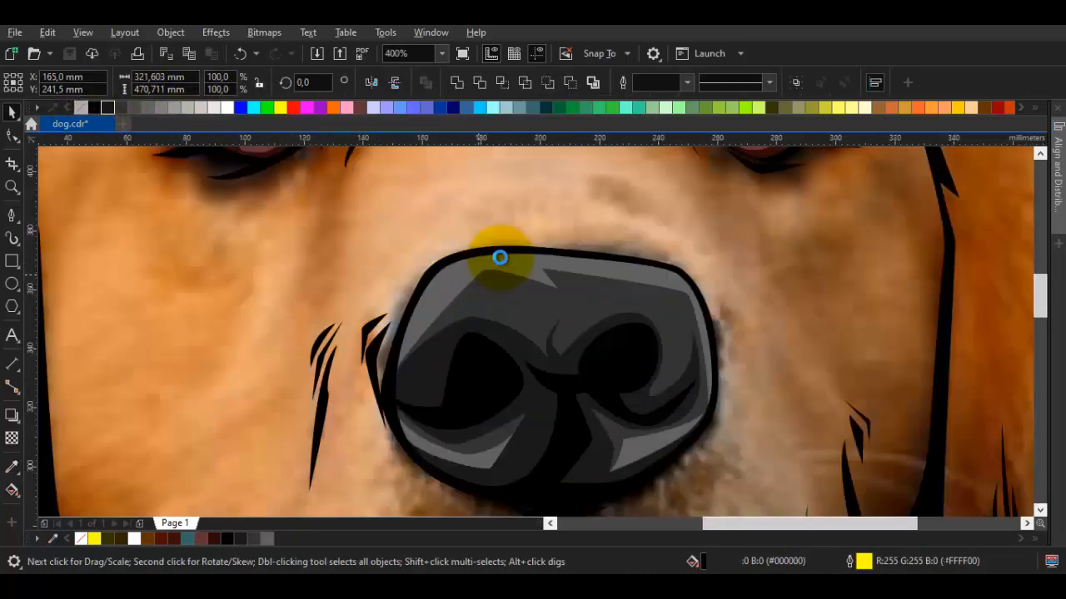
scroll(500, 254, "down", 5)
left_click(688, 316)
scroll(516, 264, "up", 5)
scroll(515, 264, "up", 5)
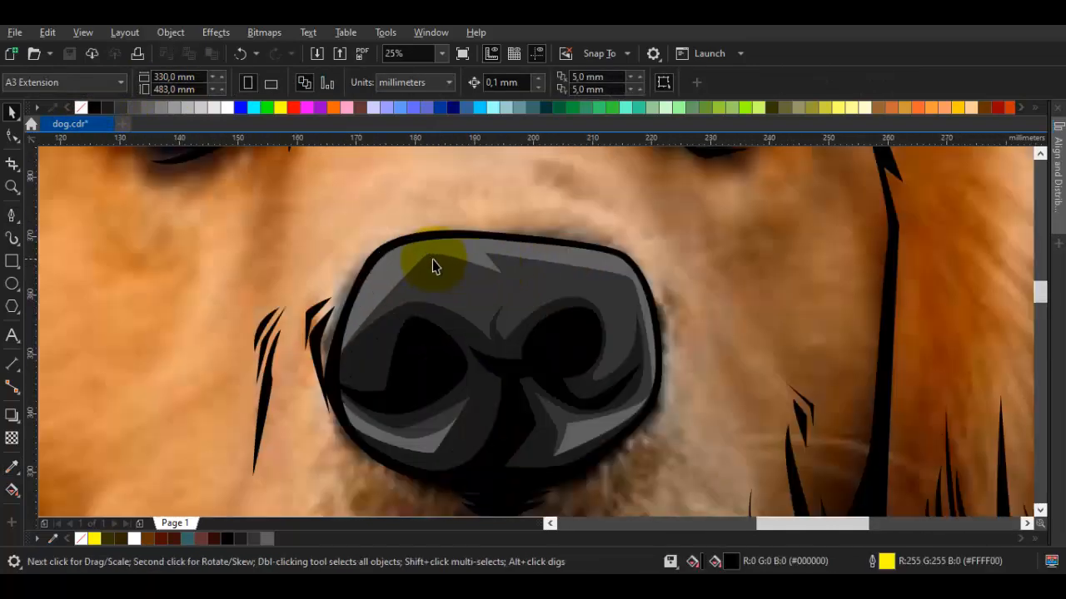
Reshape the #333333 nose shape by shifting its upper-left corner node about 1.3 mm outward to the left
left_click(450, 283)
left_click_drag(435, 242, 452, 219)
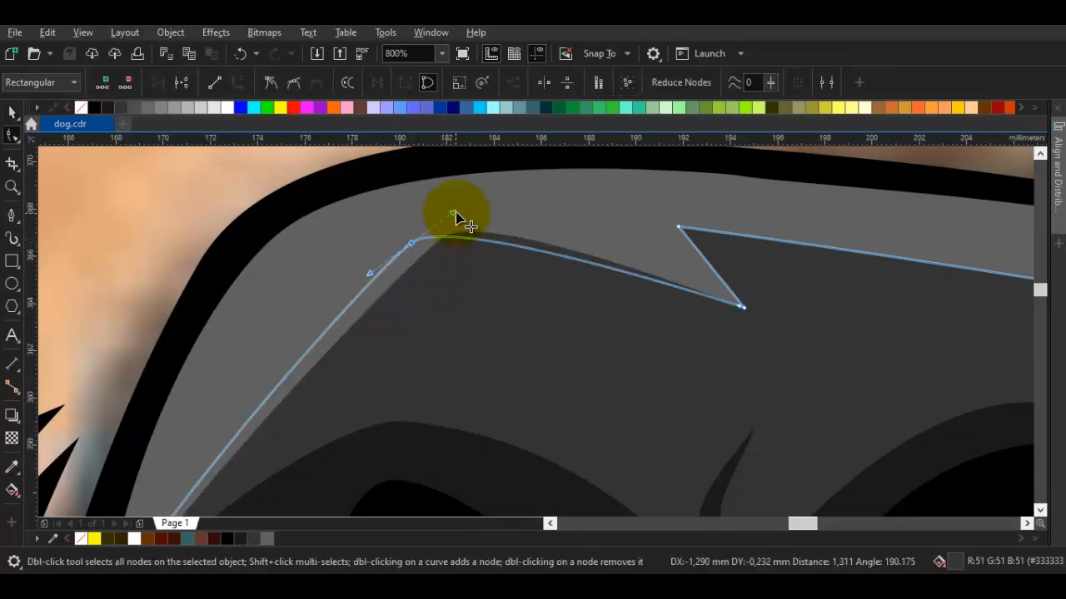
Lighten the fill of the full-nose base shape to a gray of about R 117, G 116, B 116
left_click(528, 214)
key("space")
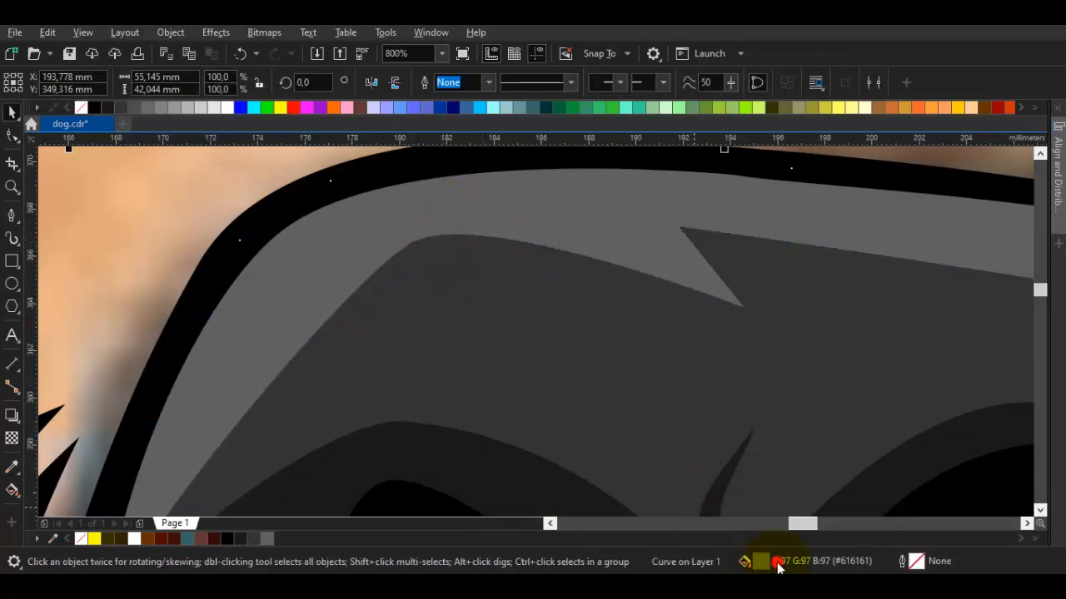
key("shift+F11")
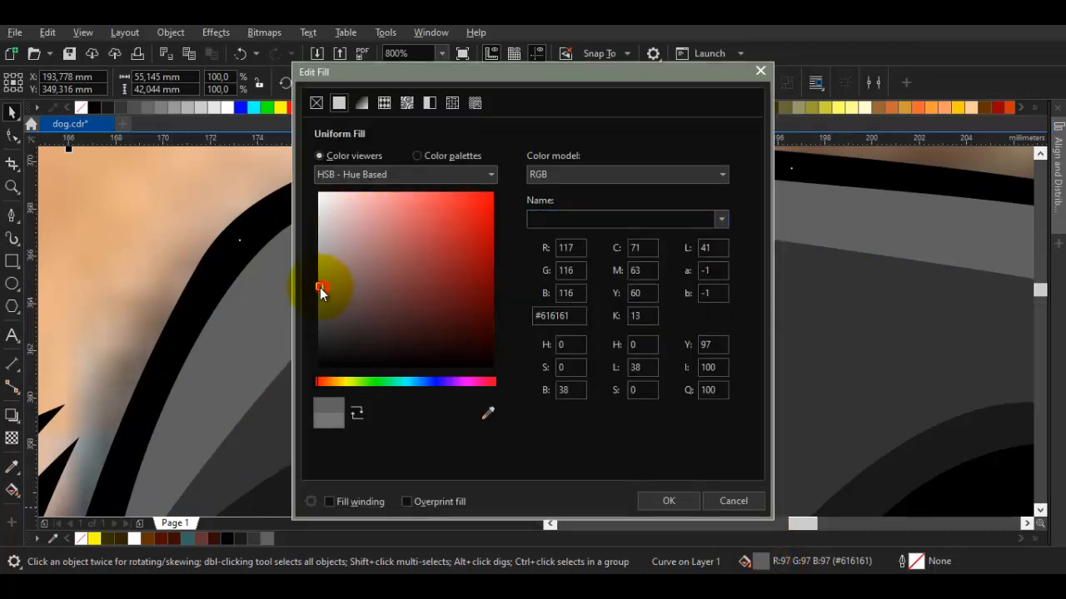
left_click_drag(321, 291, 323, 289)
left_click(662, 498)
scroll(658, 449, "down", 8)
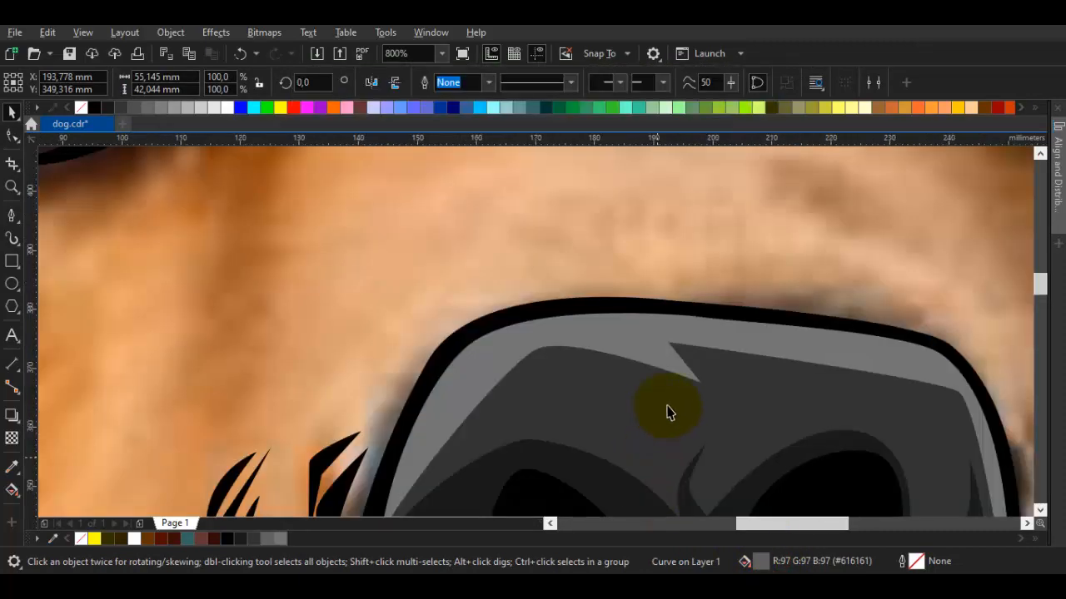
Darken the fill of the shape around the nostrils to #141414, deselect it and save the drawing
scroll(555, 367, "up", 4)
left_click(506, 354)
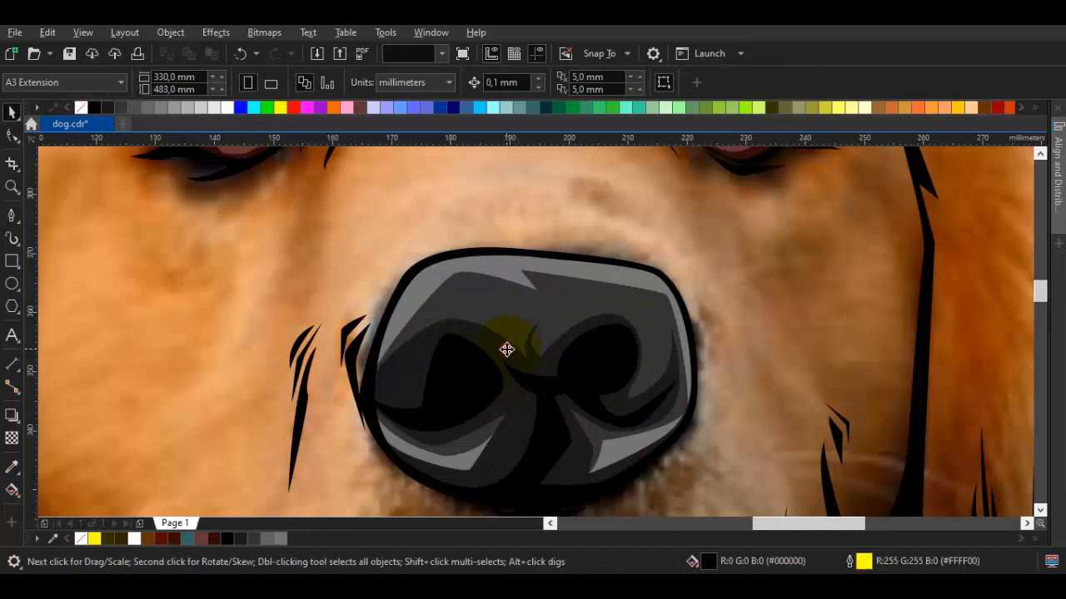
key("shift+F11")
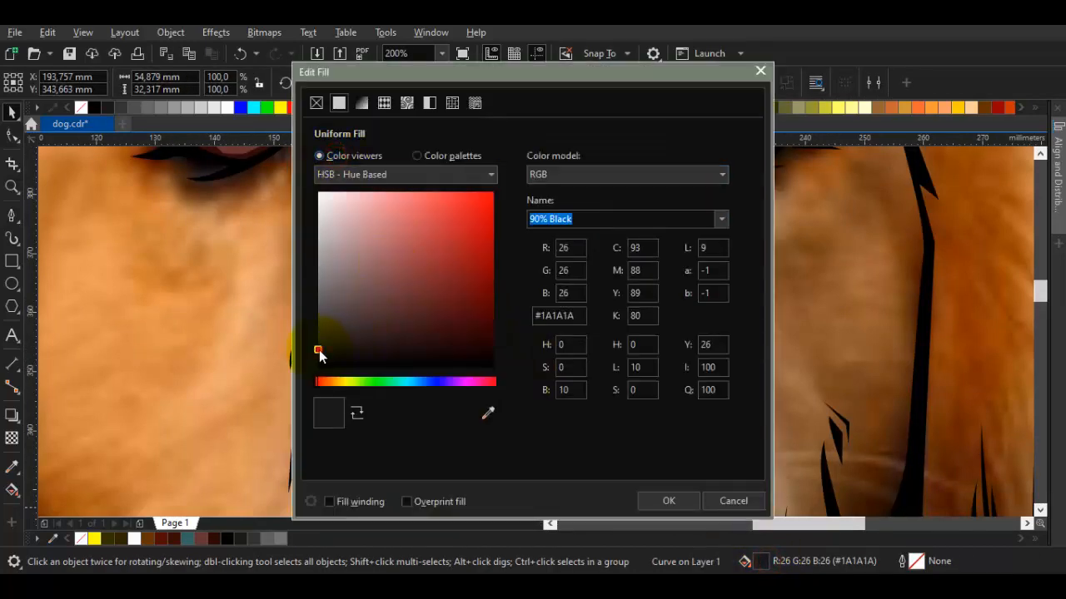
left_click(667, 501)
scroll(750, 416, "down", 2)
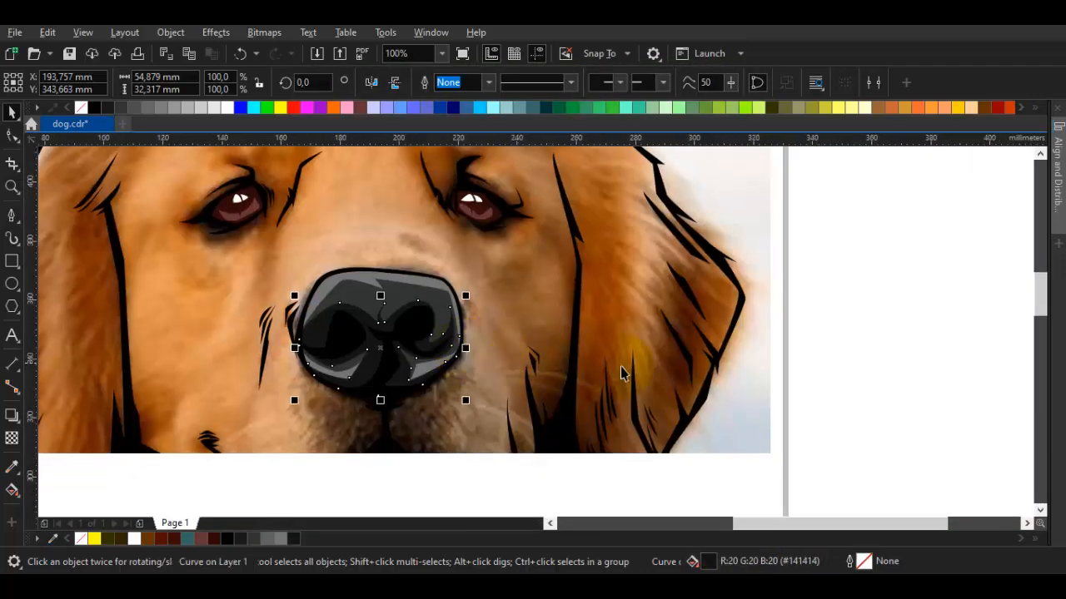
left_click(793, 401)
scroll(792, 402, "down", 4)
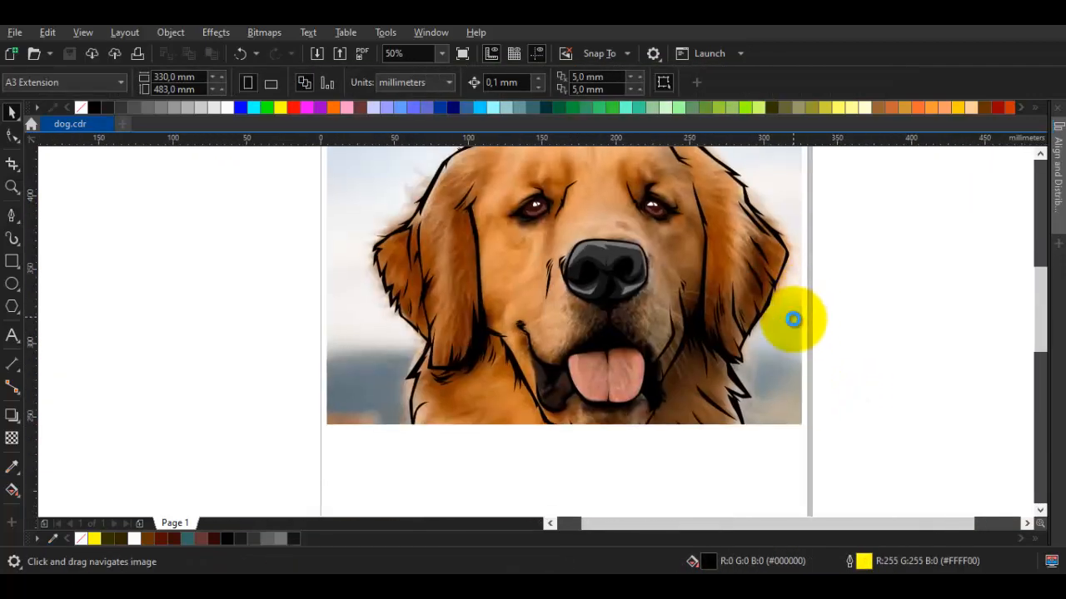
Move the reference photo beside the artwork to inspect the drawing without it, and undo the move
scroll(699, 331, "up", 4)
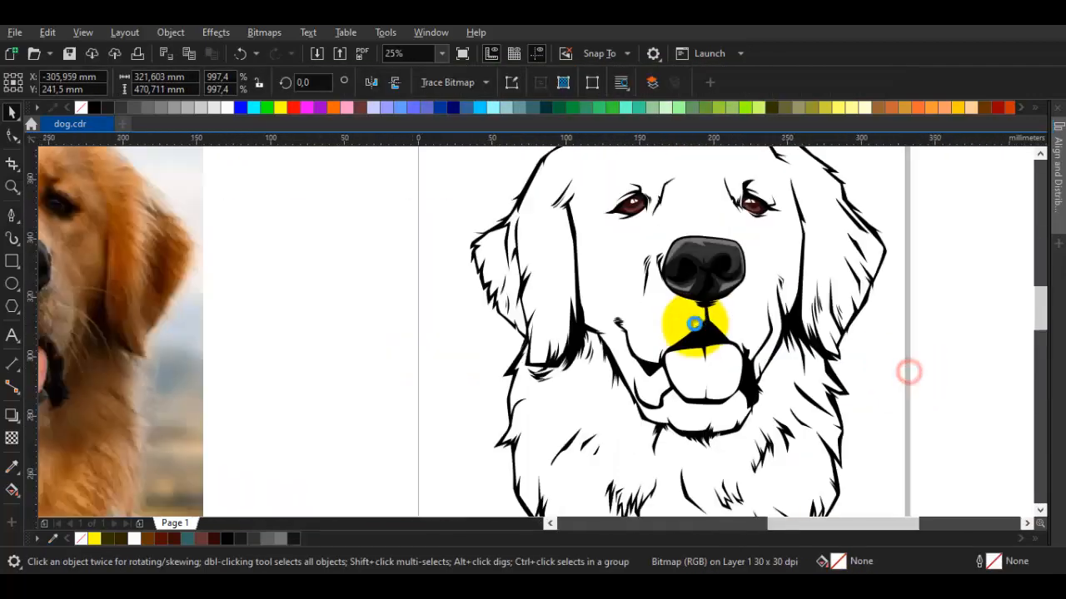
scroll(706, 330, "up", 2)
key("F5")
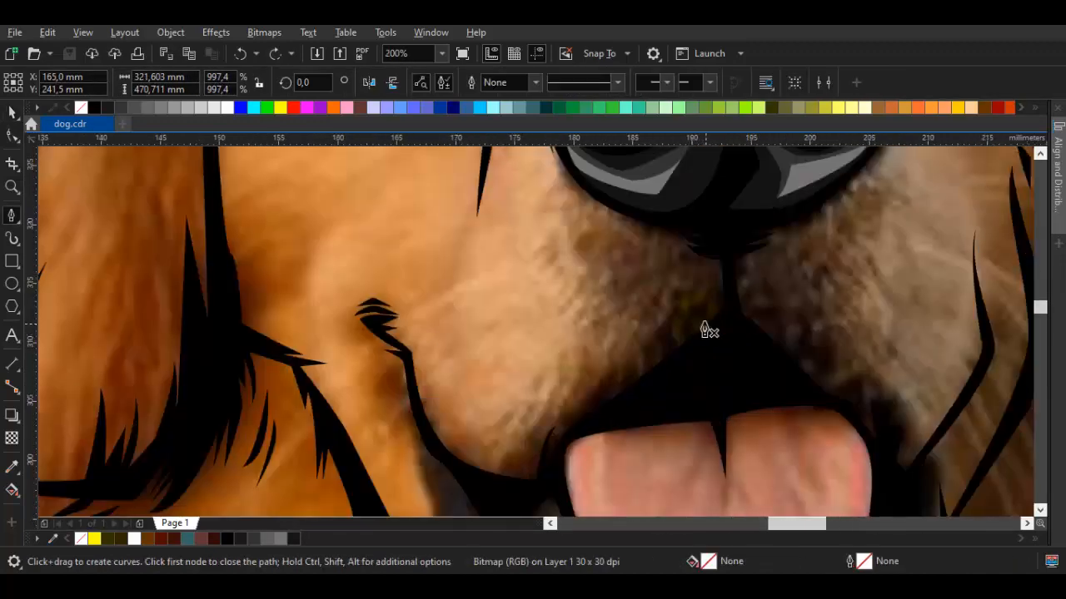
Draw a closed jagged fur shape about 23 by 22 mm along the upper-left edge of the open mouth with the Pen tool
scroll(707, 328, "up", 2)
scroll(720, 312, "down", 4)
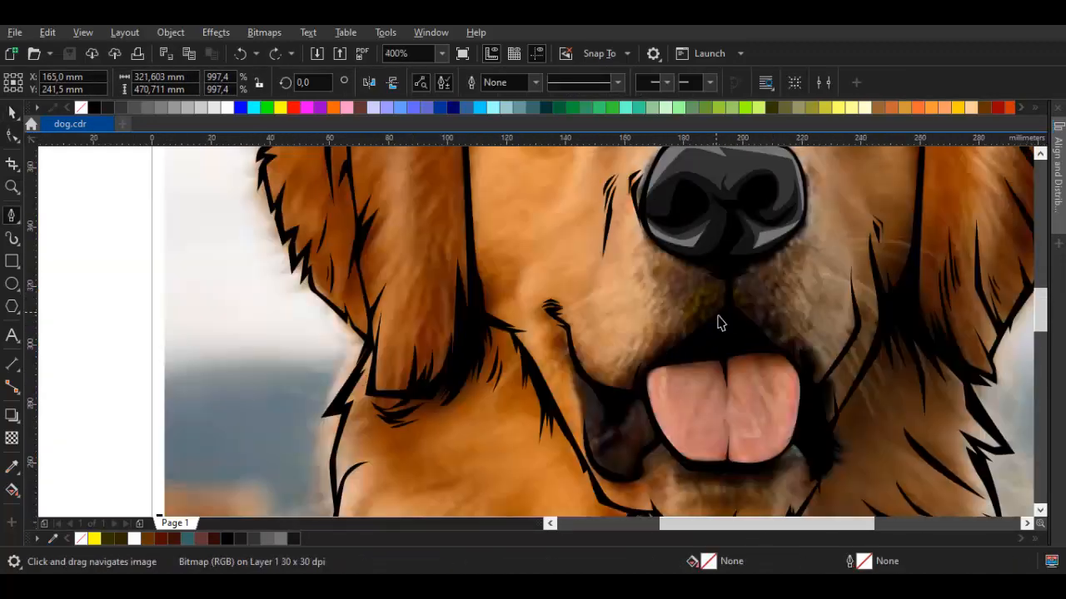
key("space")
scroll(687, 333, "up", 2)
key("space")
scroll(753, 291, "up", 2)
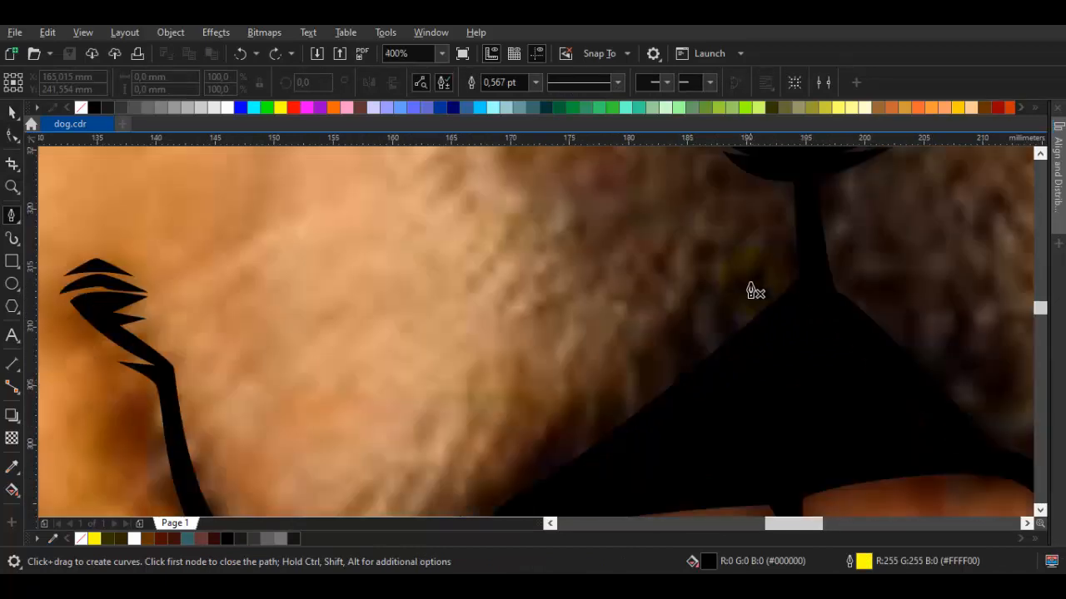
scroll(726, 370, "down", 1)
scroll(761, 378, "up", 1)
left_click(704, 333)
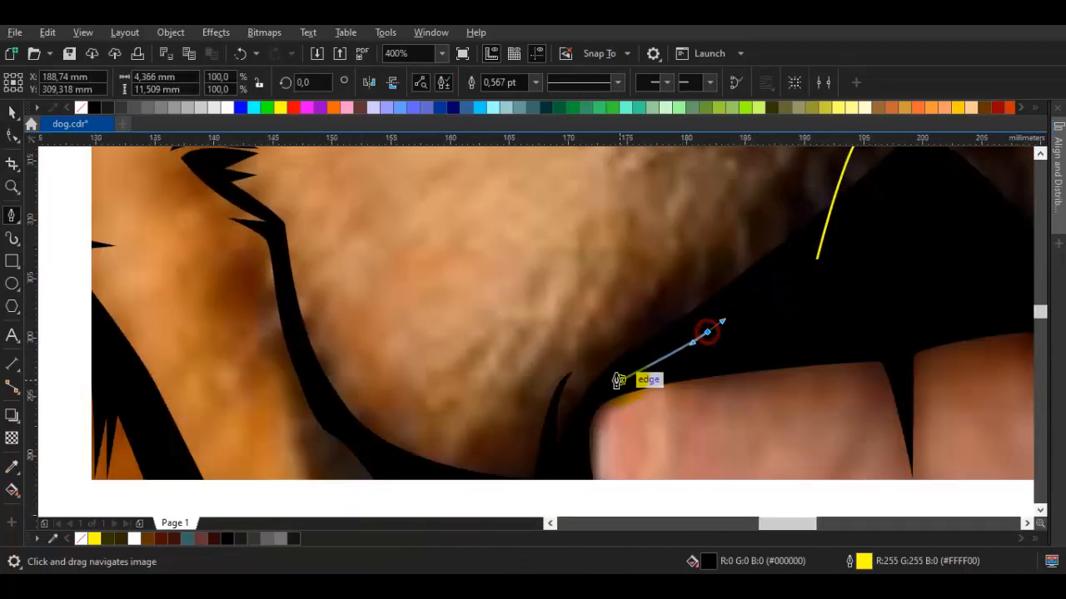
left_click_drag(615, 364, 675, 299)
left_click_drag(686, 251, 719, 308)
left_click(766, 273)
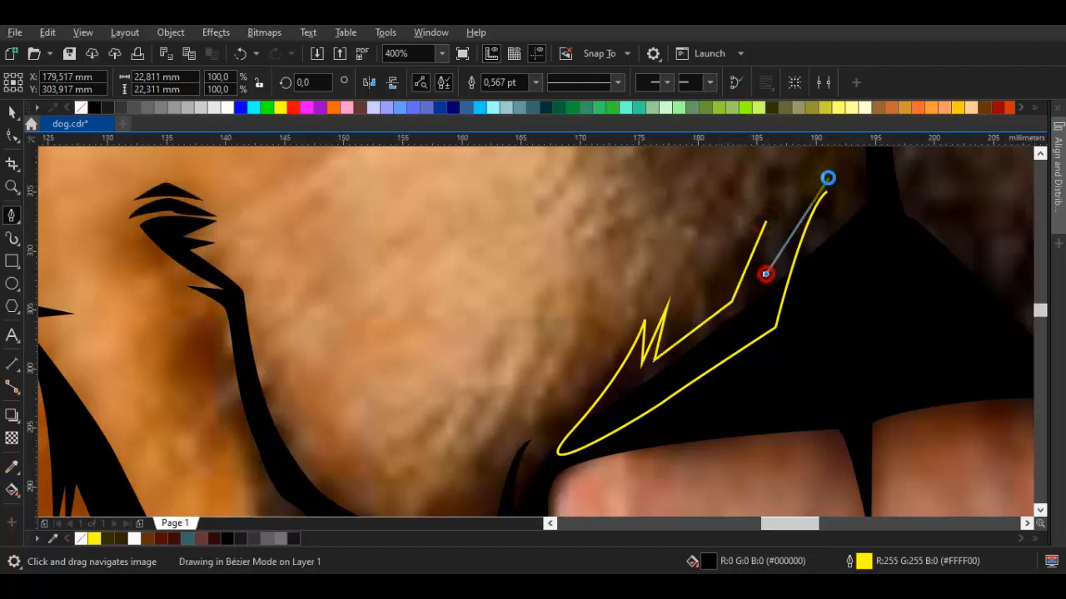
left_click_drag(826, 191, 505, 293)
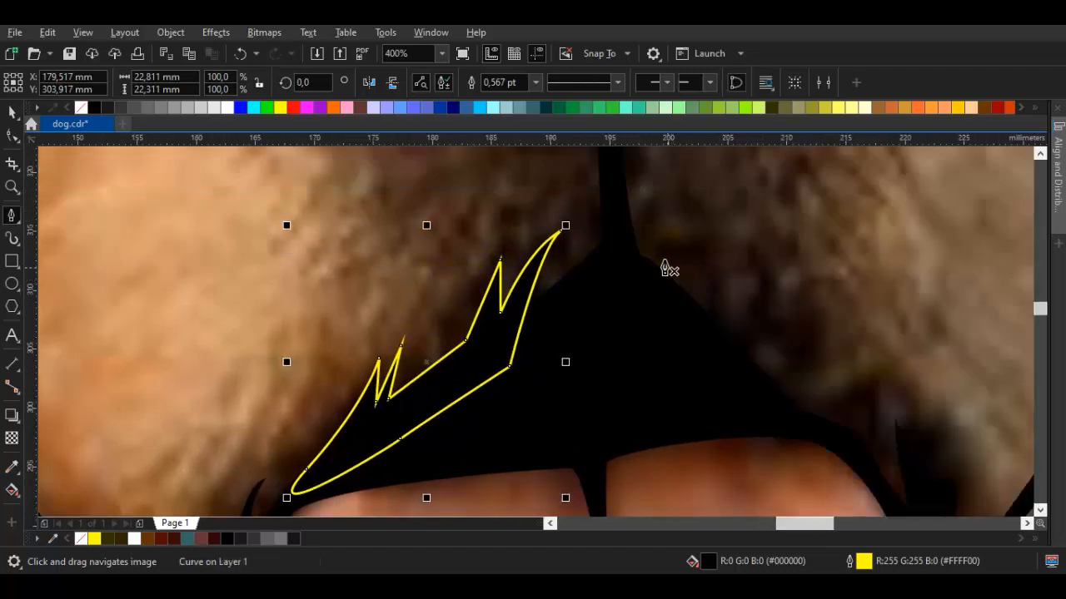
Draw a matching closed spiky fur shape along the upper-right edge of the open mouth
left_click_drag(698, 271, 698, 270)
left_click_drag(718, 388, 802, 425)
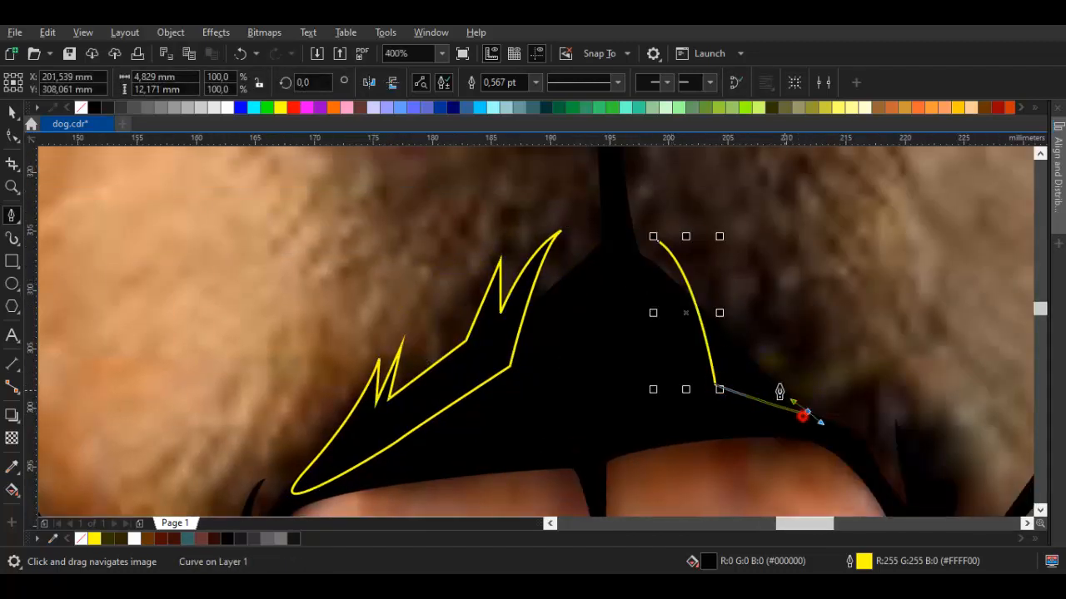
left_click(812, 426)
left_click(793, 295)
left_click(777, 350)
scroll(776, 350, "up", 1)
left_click(750, 237)
left_click_drag(757, 354, 704, 327)
scroll(703, 327, "down", 1)
scroll(704, 327, "up", 1)
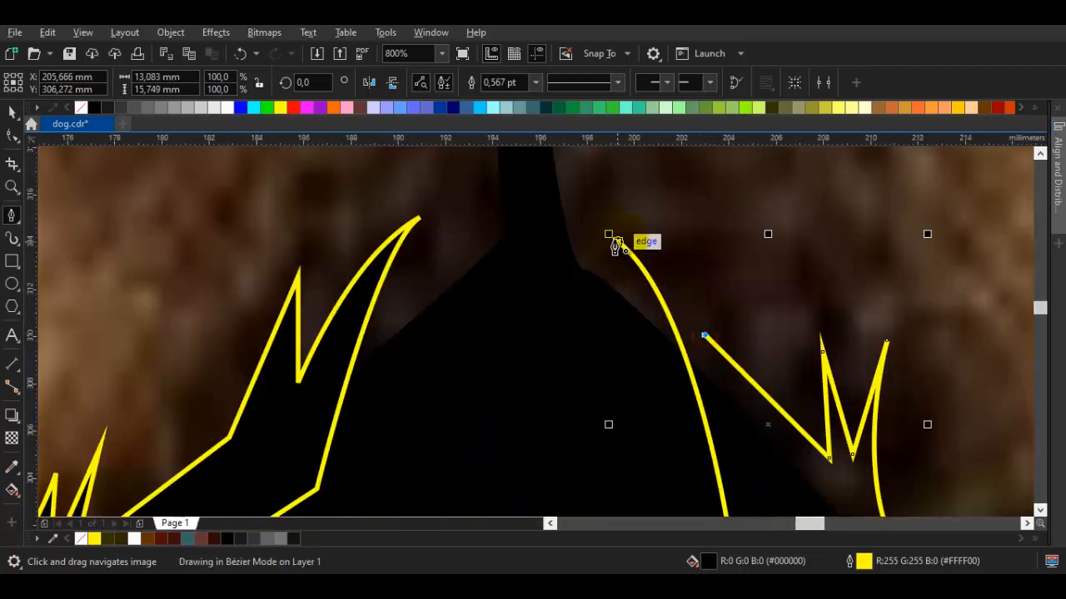
left_click_drag(612, 239, 688, 278)
Weld the two new mouth-edge fur shapes with the black line art
key("space")
key("ctrl+a")
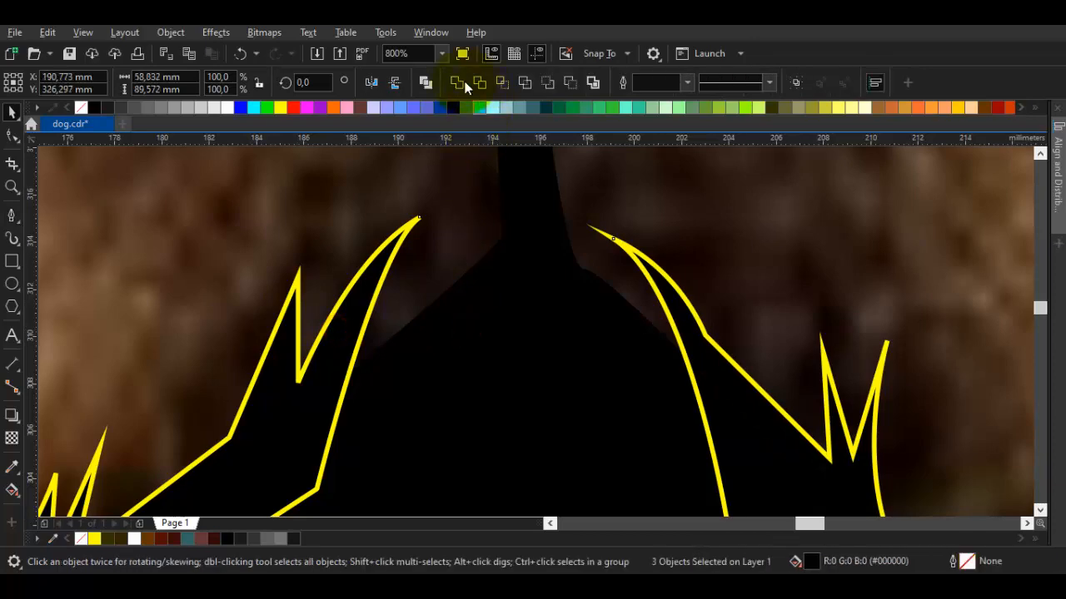
scroll(532, 277, "down", 4)
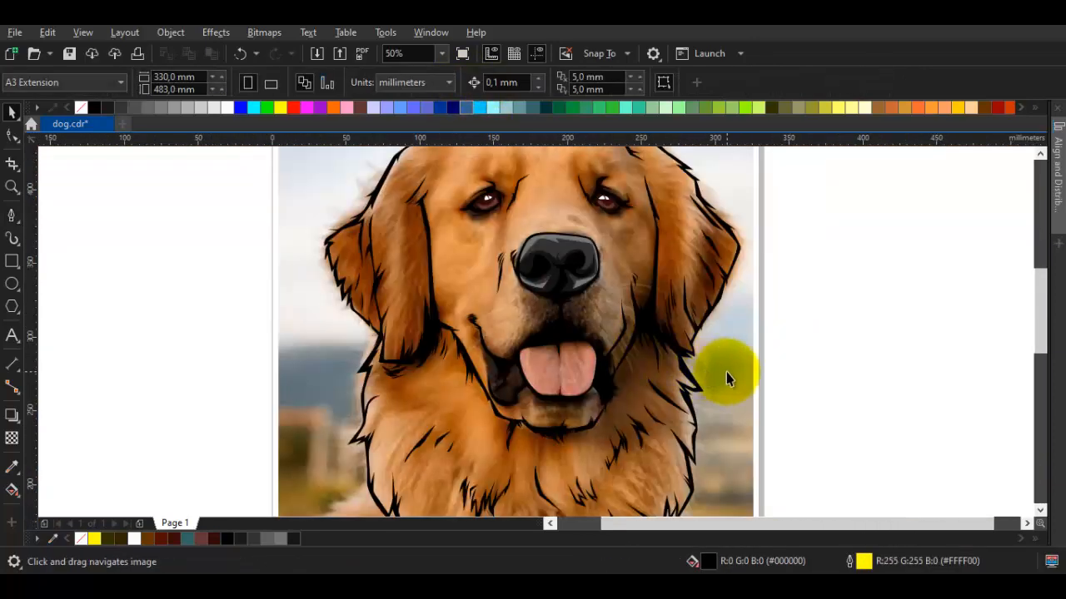
Move the reference photo off the artwork to check the furry mouth edge, and undo the move
left_click(726, 372)
left_click_drag(277, 408, 278, 408)
left_click(801, 408)
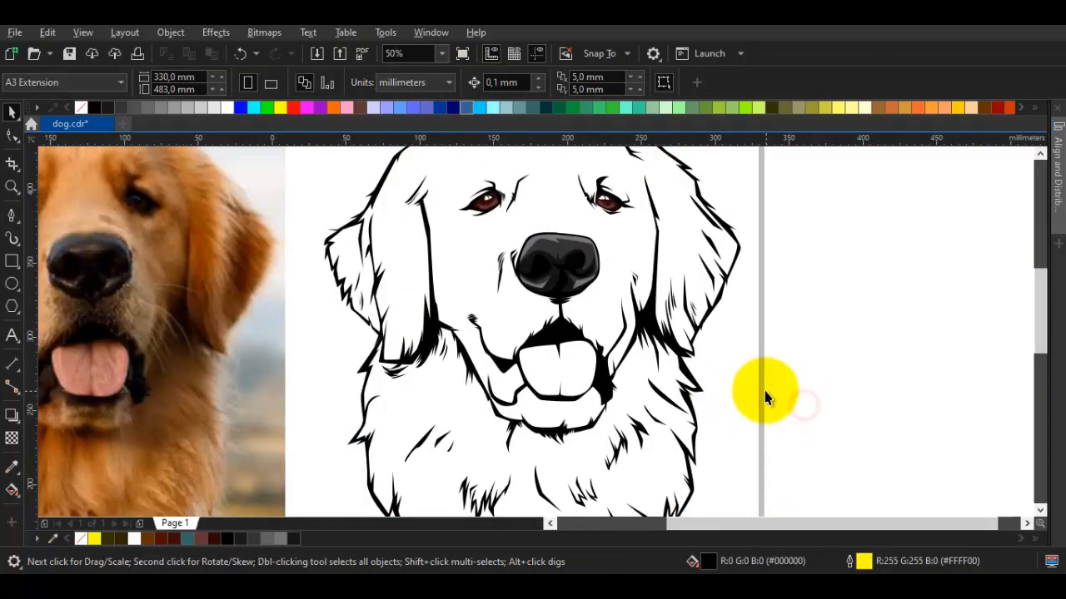
scroll(788, 412, "up", 1)
scroll(796, 340, "down", 2)
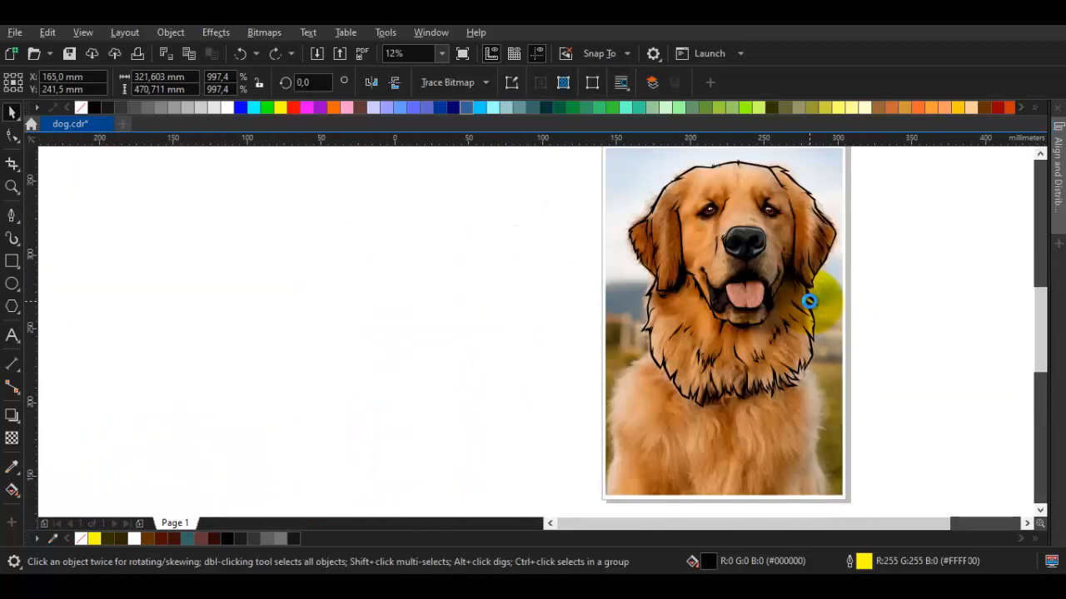
Start a muzzle shading outline inside the nose's left part and run it down the muzzle's left side with small fur spikes
key("p")
scroll(756, 388, "up", 8)
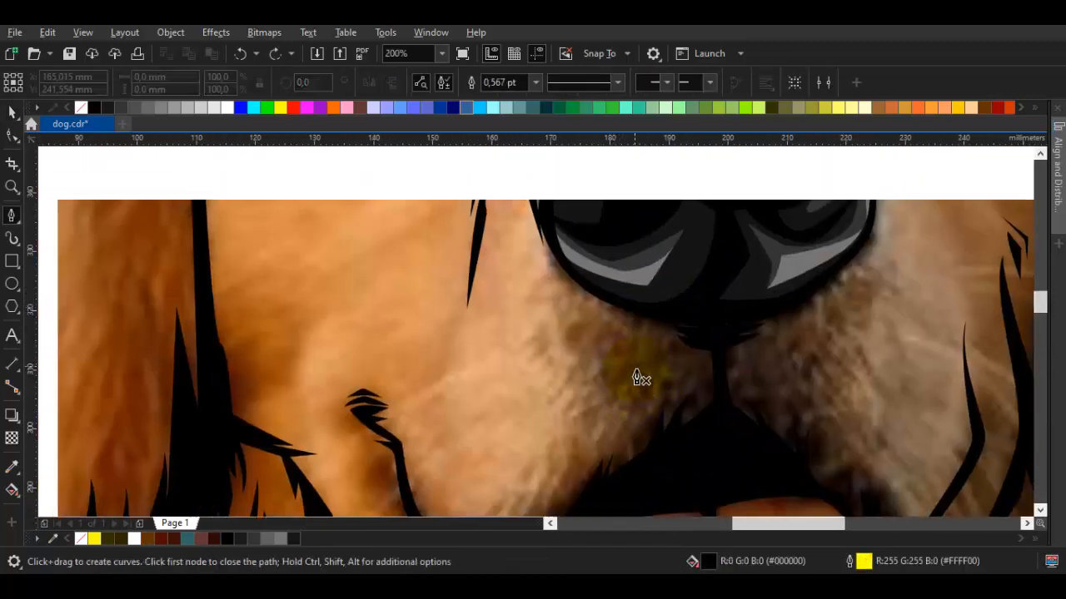
left_click_drag(578, 277, 602, 339)
left_click(606, 248)
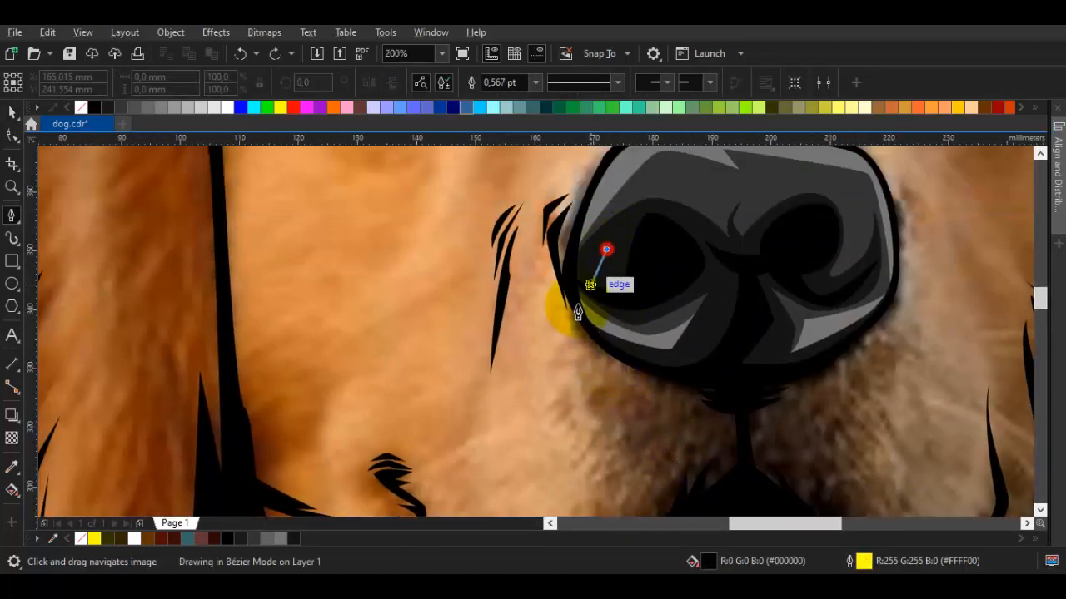
scroll(577, 302, "up", 1)
left_click_drag(560, 295, 568, 345)
left_click_drag(668, 473, 590, 303)
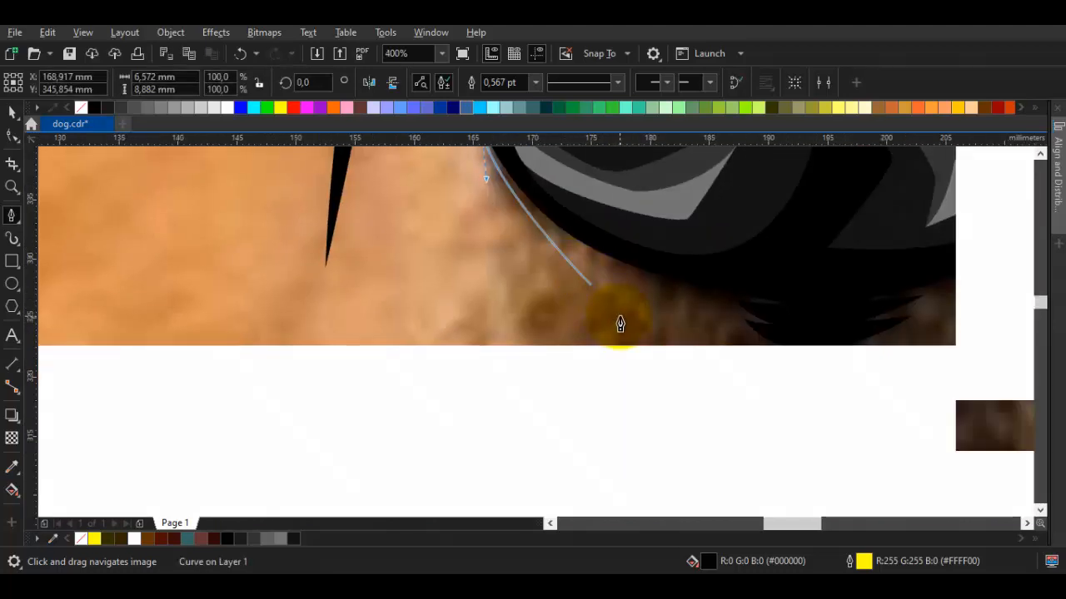
left_click(621, 317)
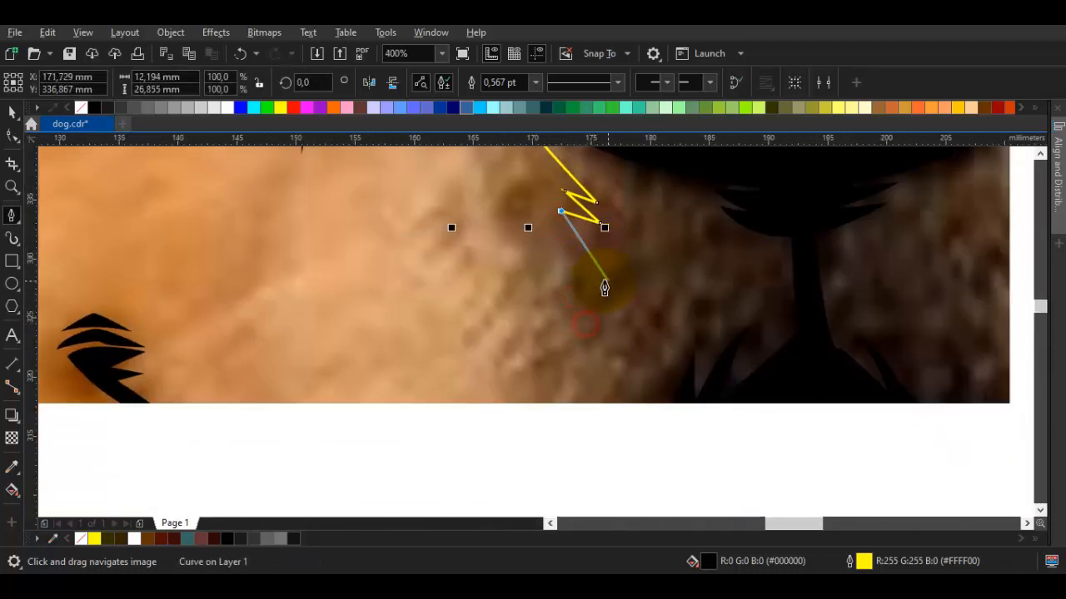
Continue the muzzle outline down the left cheek with further fur spikes, ending in the black area at the left mouth corner
left_click(566, 344)
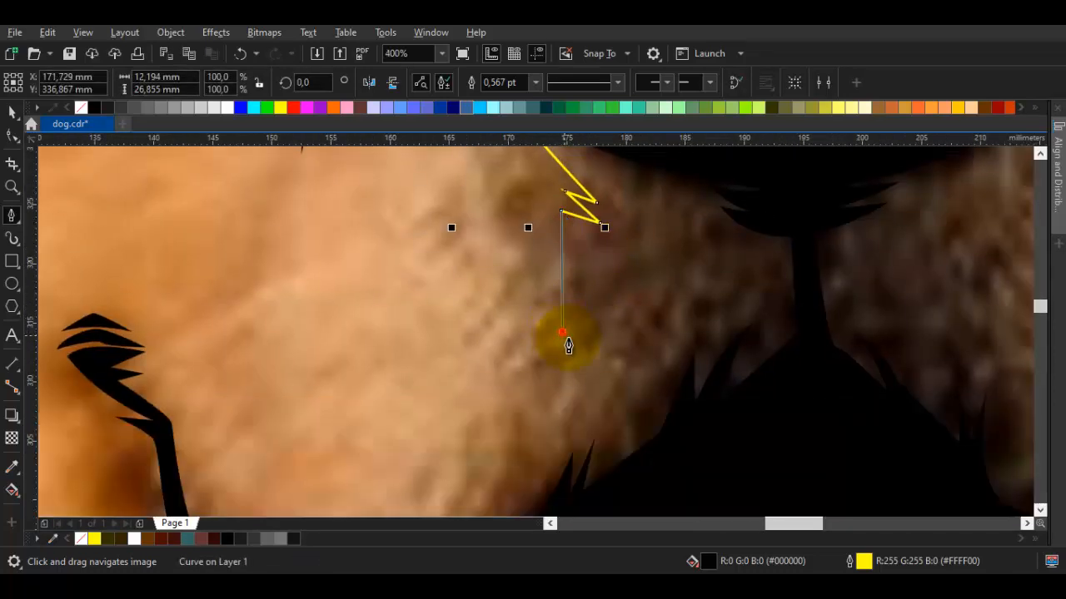
left_click(588, 338)
left_click_drag(563, 337, 583, 362)
left_click(583, 355)
left_click_drag(500, 419, 639, 252)
left_click_drag(615, 273, 586, 327)
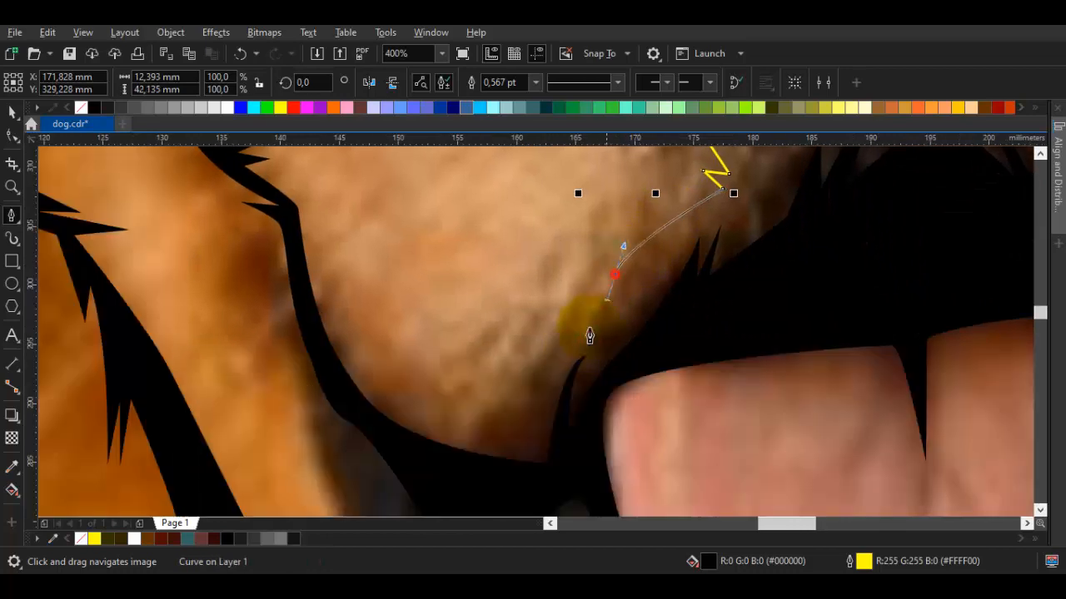
left_click_drag(533, 372, 558, 443)
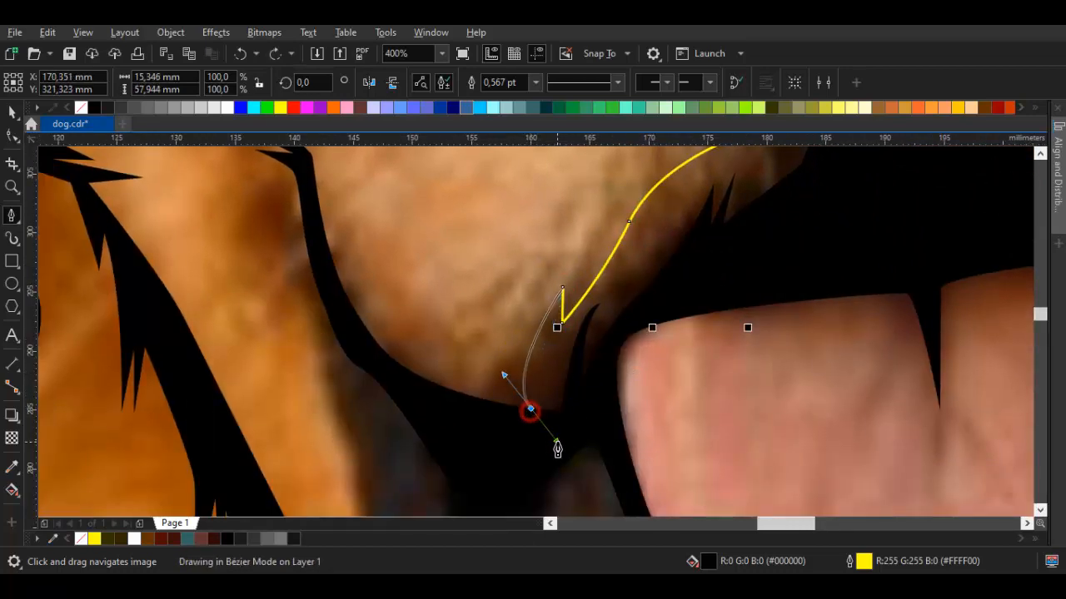
Carry the muzzle outline over the top of the tongue and around the right mouth corner within the black line art
left_click(638, 314)
scroll(336, 364, "down", 2)
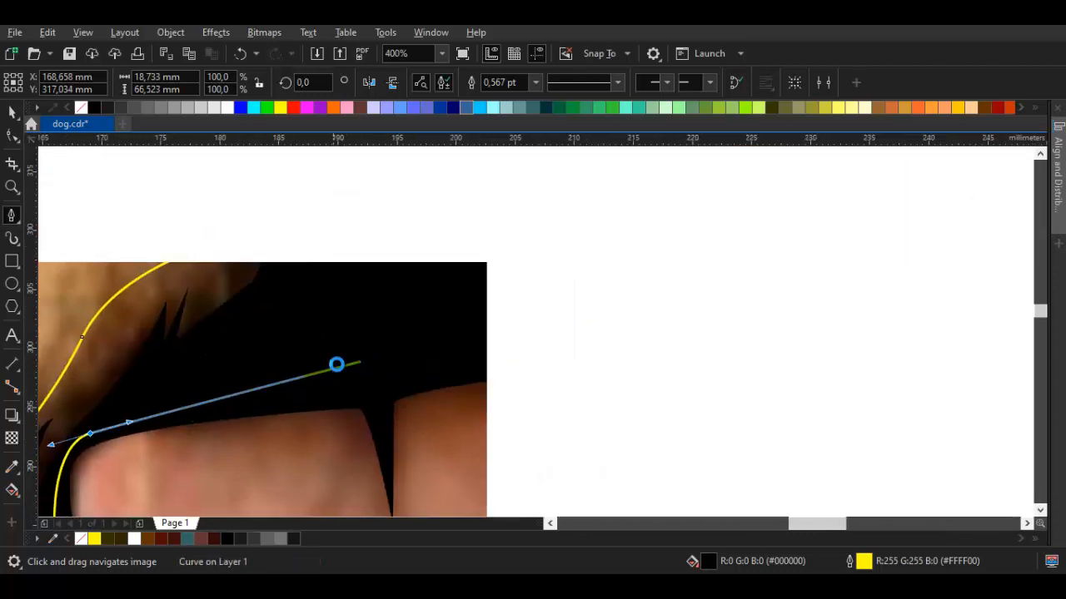
scroll(486, 358, "up", 2)
left_click(481, 384)
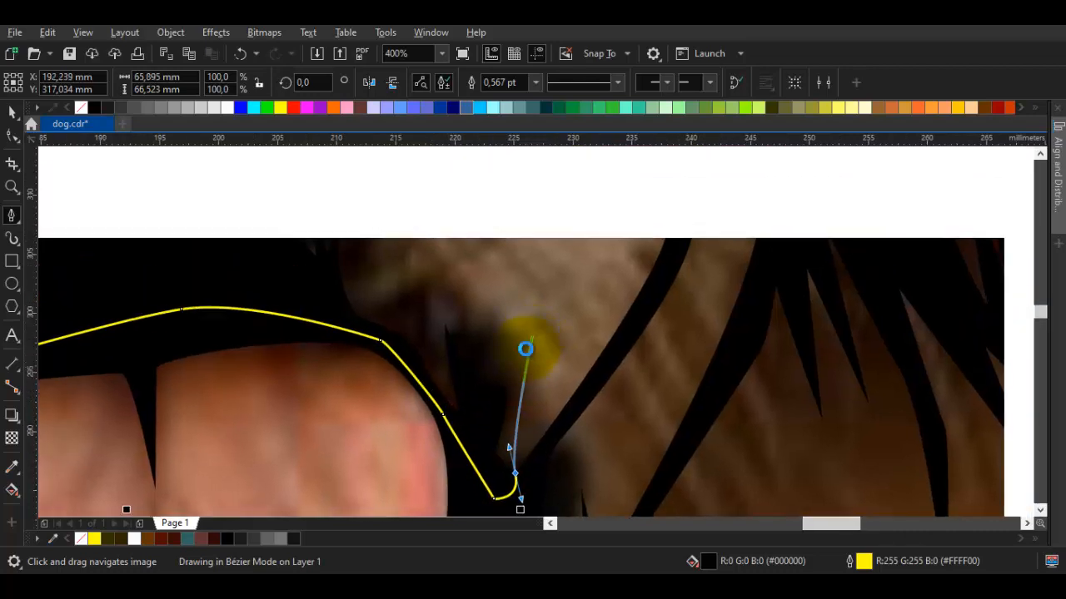
left_click_drag(556, 265, 542, 240)
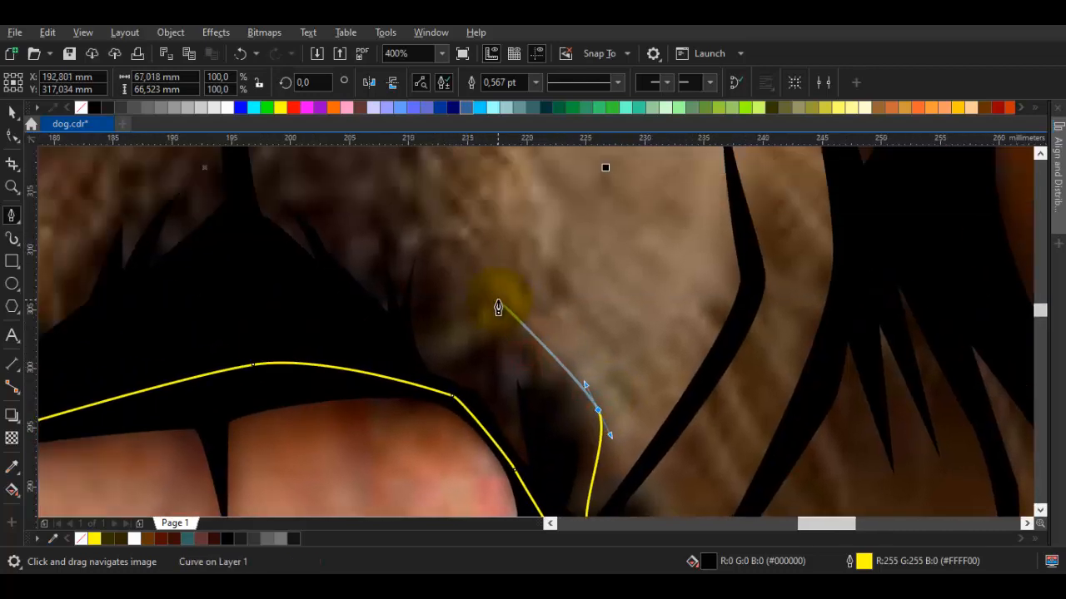
Extend the muzzle outline up the muzzle's right side with zigzag fur spikes
left_click_drag(456, 254, 472, 305)
left_click_drag(504, 221, 471, 285)
left_click(446, 247)
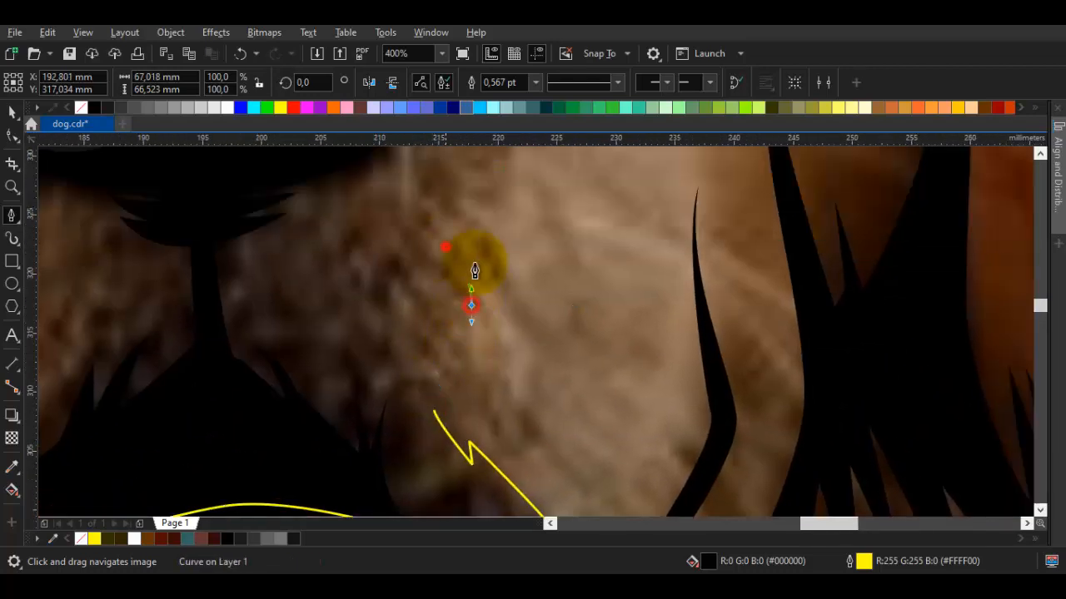
left_click(490, 276)
scroll(473, 249, "up", 3)
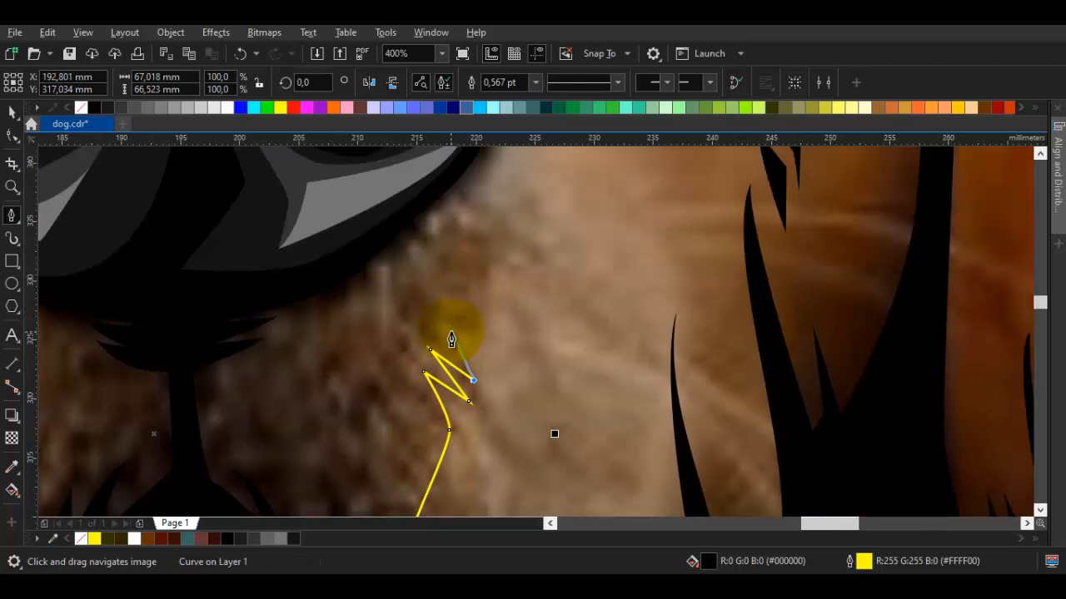
scroll(454, 321, "up", 1)
left_click_drag(460, 308, 465, 273)
double_click(438, 254)
Finish the outline up to the nose's right edge and close it across the nose, making a shape about 67 by 67 mm
scroll(442, 285, "down", 2)
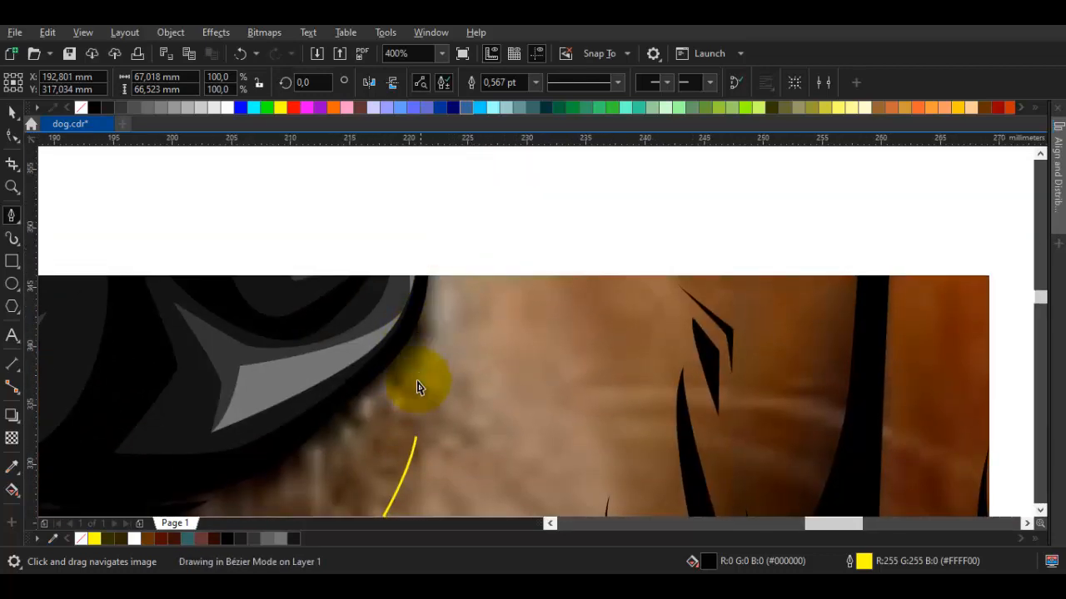
scroll(465, 329, "up", 2)
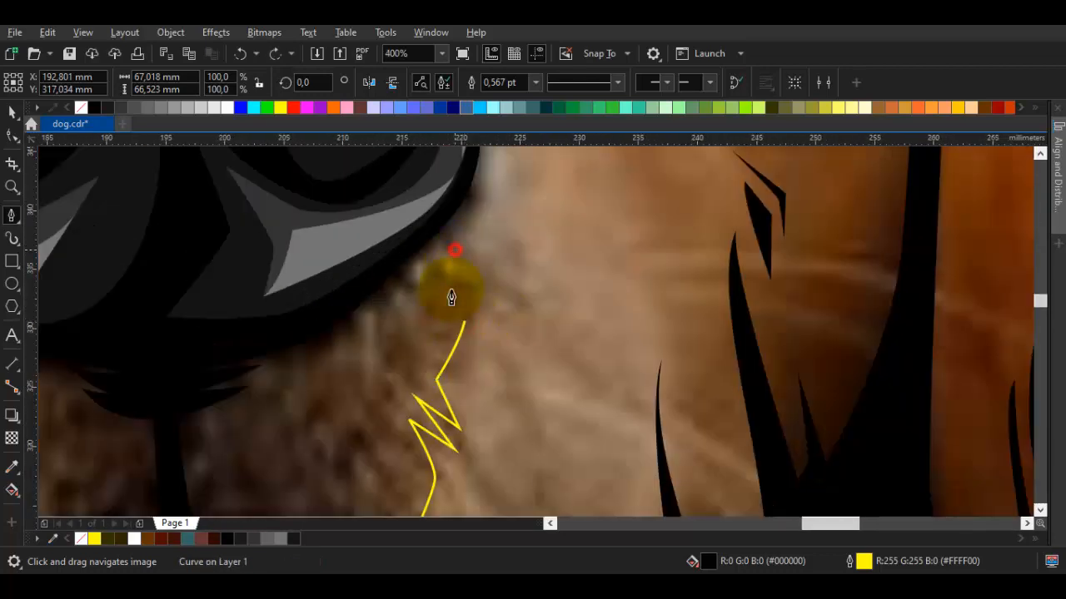
scroll(424, 325, "down", 2)
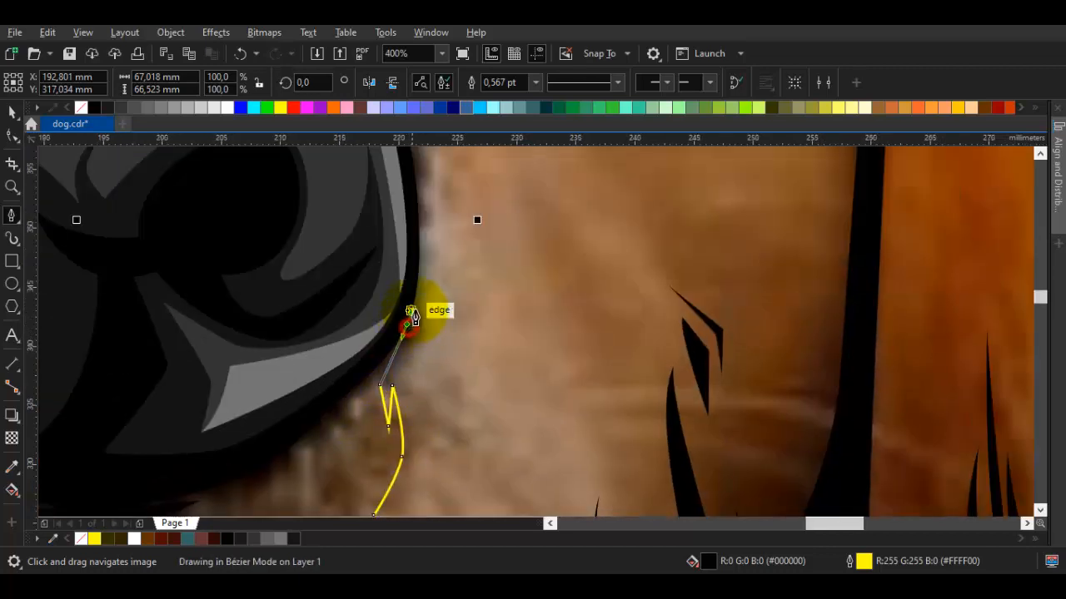
left_click(410, 314)
left_click_drag(292, 348, 459, 324)
left_click(293, 243)
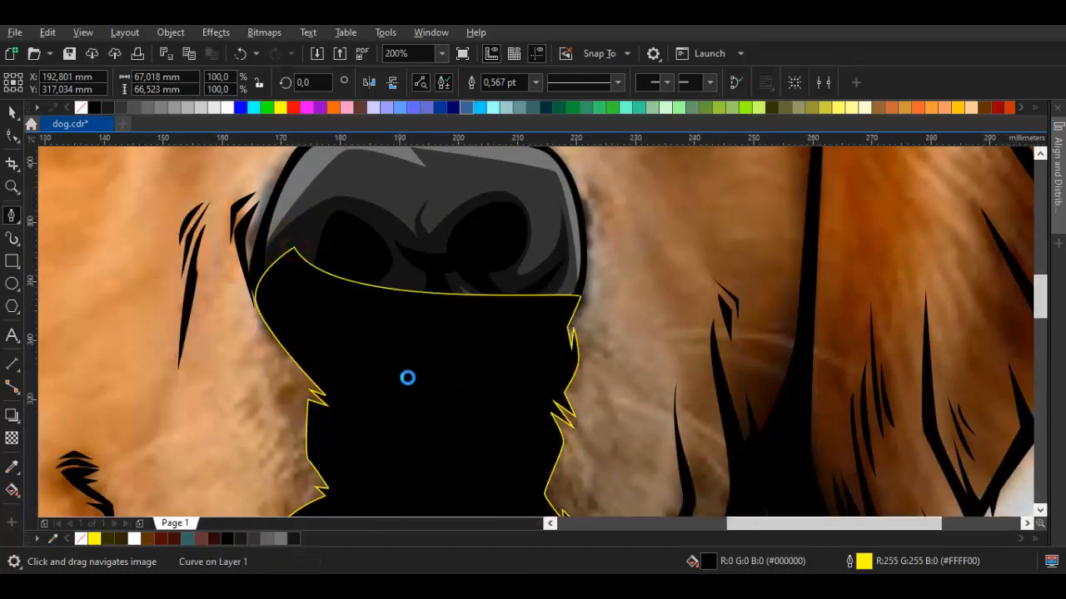
Reorder the muzzle shape so it sits in front of the reference photo but behind the nose and line art
scroll(424, 354, "down", 2)
scroll(429, 350, "up", 2)
right_click(428, 345)
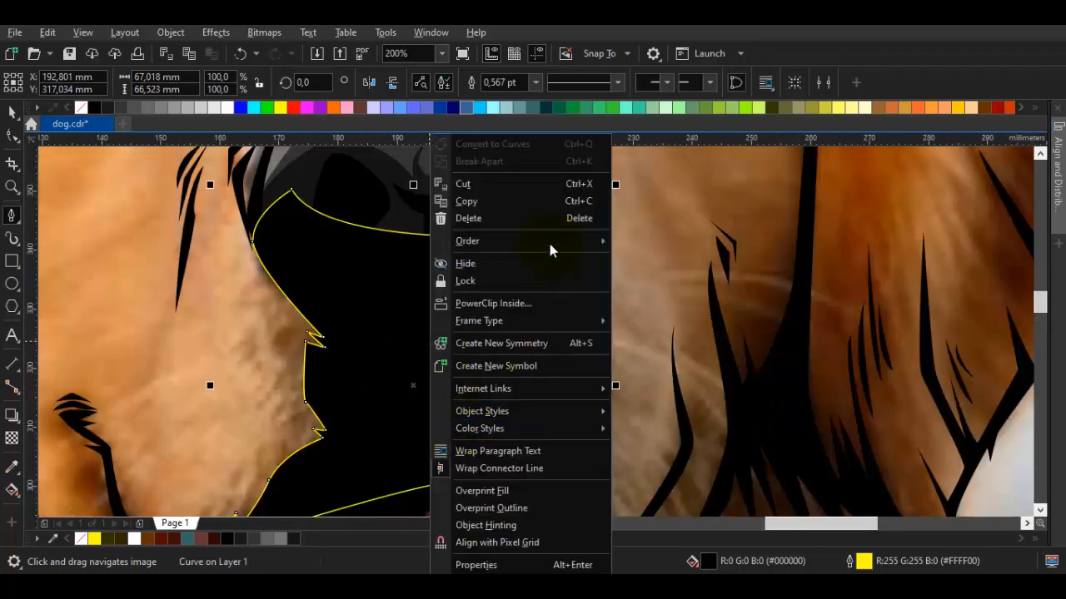
mouse_move(552, 242)
left_click(657, 359)
left_click(627, 316)
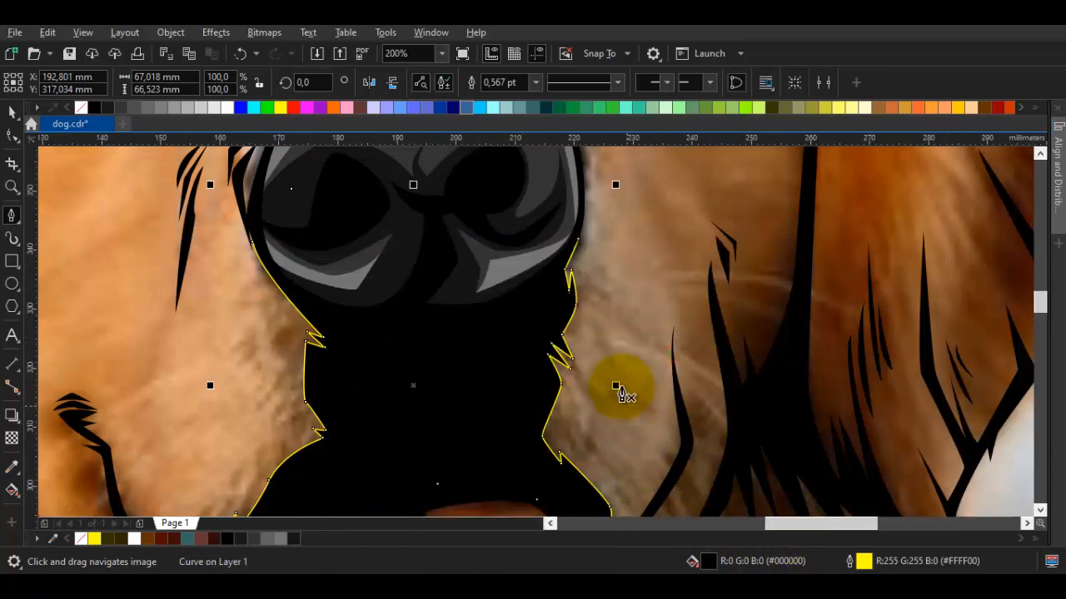
Fill the muzzle shape with a uniform dark brown, RGB 59, 46, 38 (#3B2E26)
key("space")
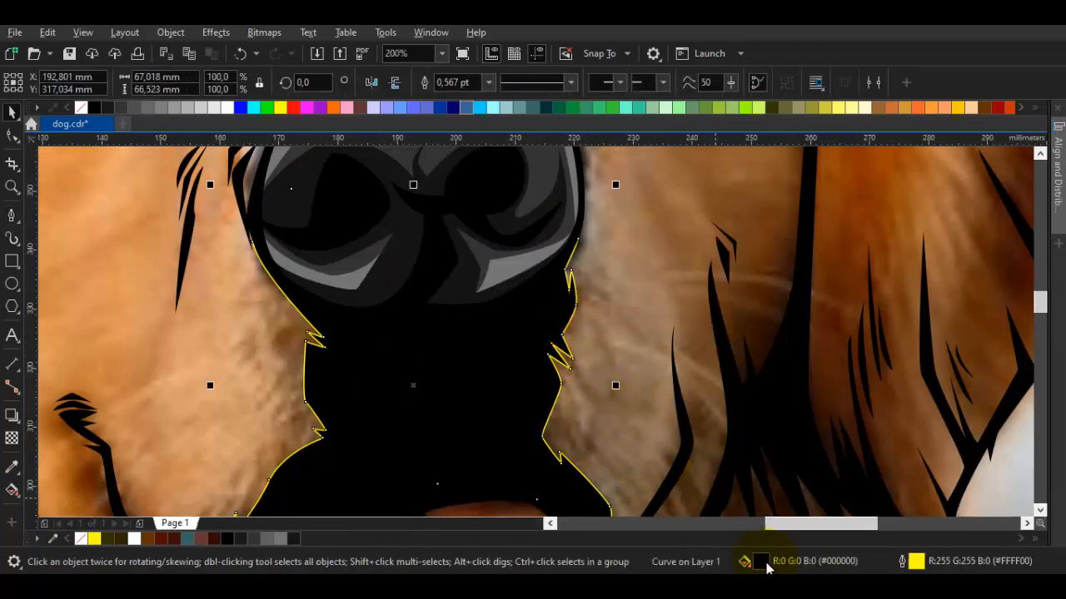
key("shift+F11")
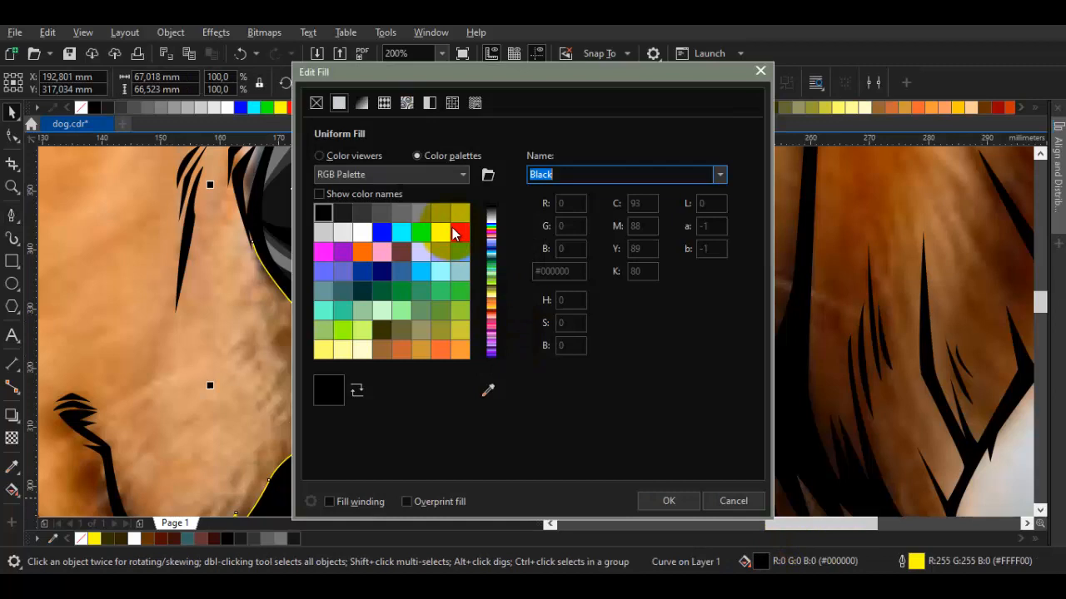
left_click(340, 155)
left_click_drag(320, 384, 328, 381)
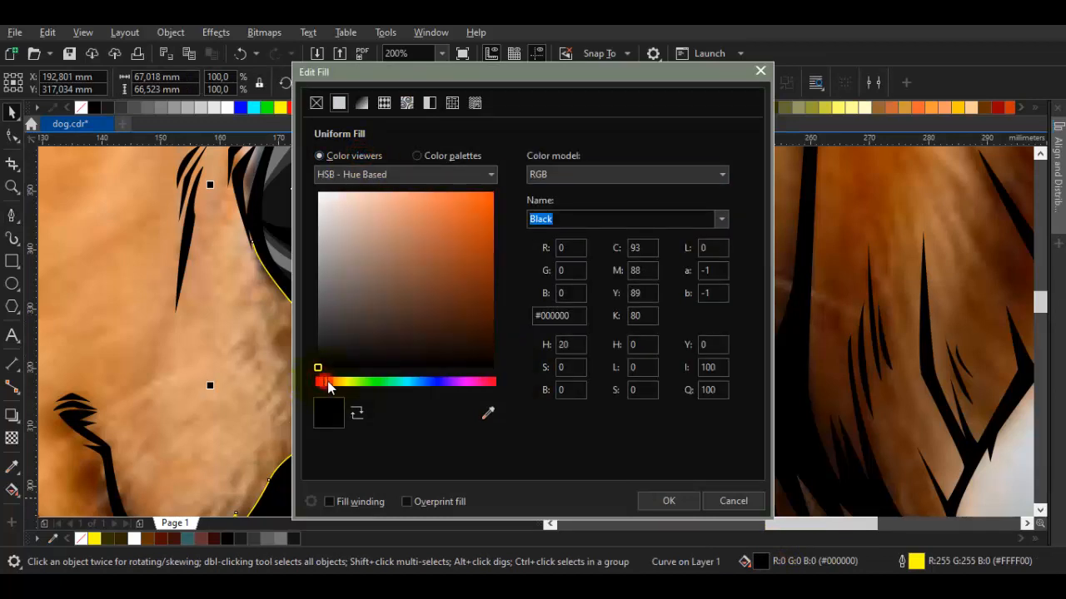
left_click(439, 285)
left_click_drag(470, 70, 836, 89)
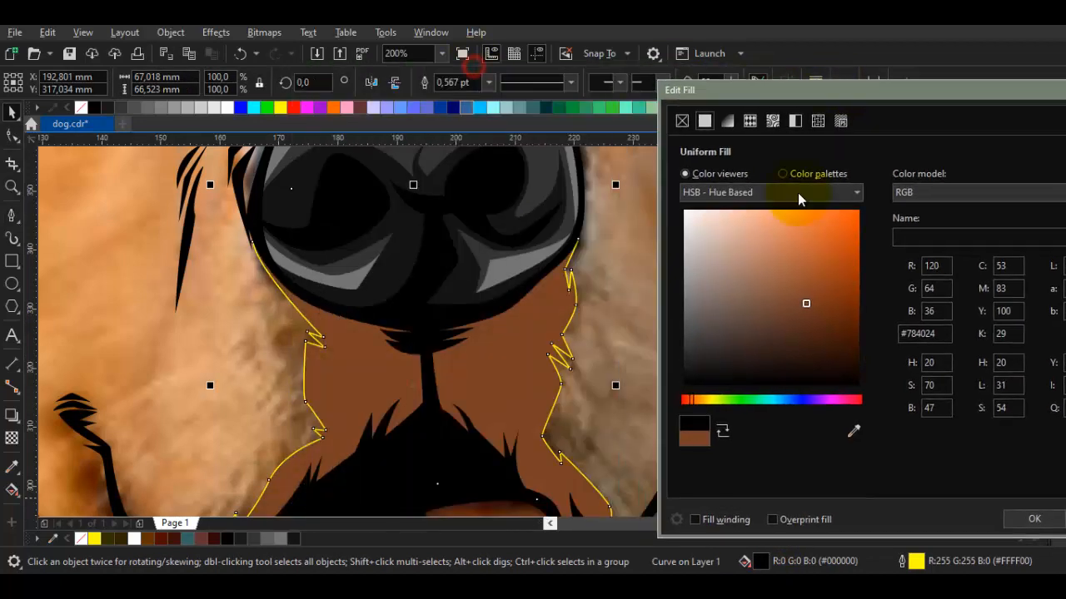
left_click(792, 329)
left_click_drag(748, 350, 771, 342)
left_click_drag(715, 399, 695, 405)
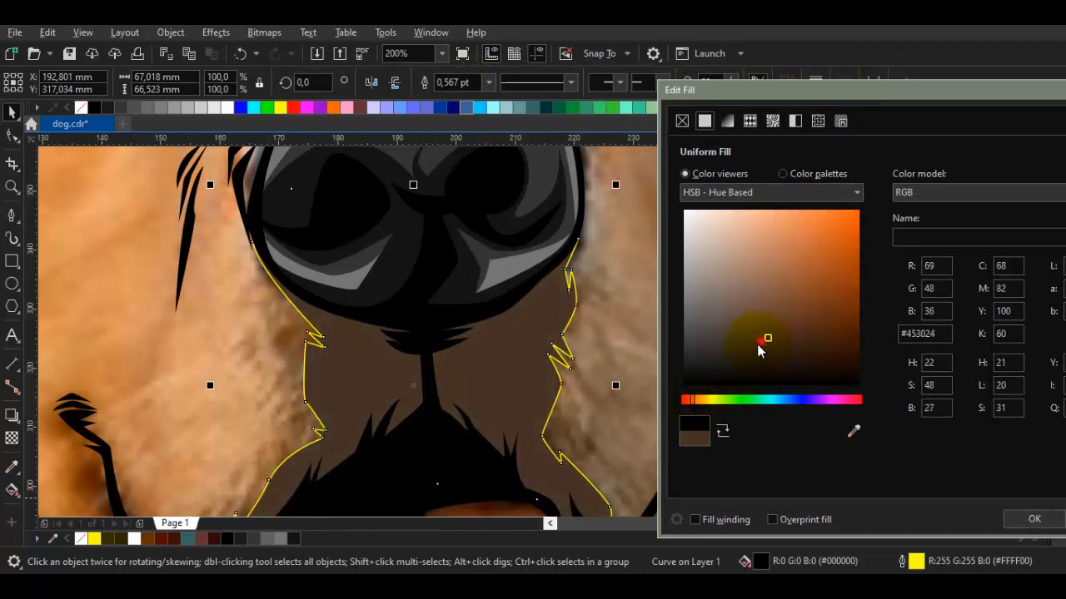
left_click_drag(758, 350, 746, 356)
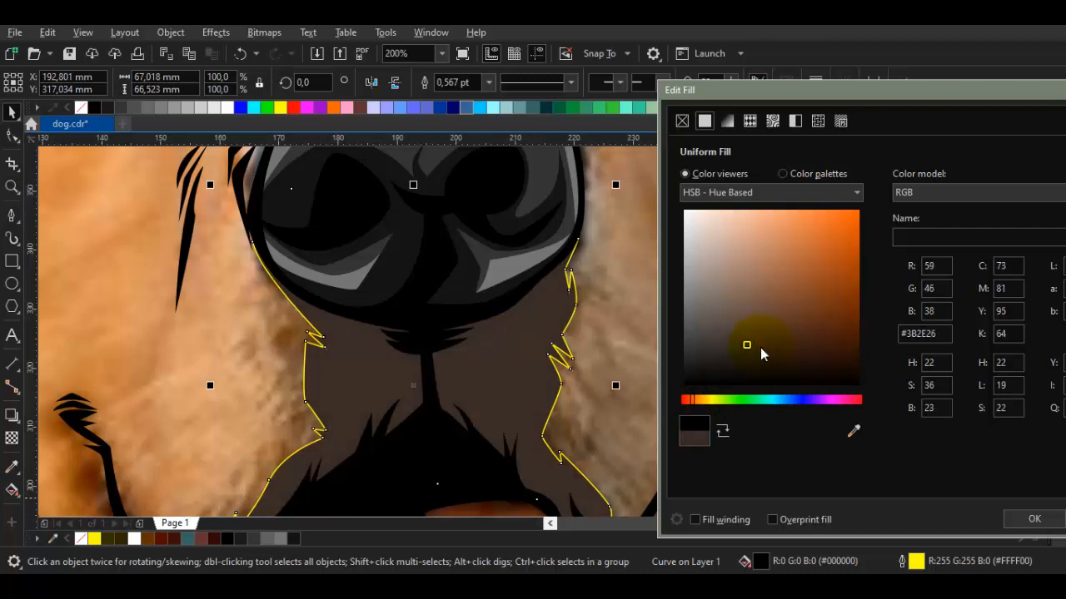
left_click(1032, 519)
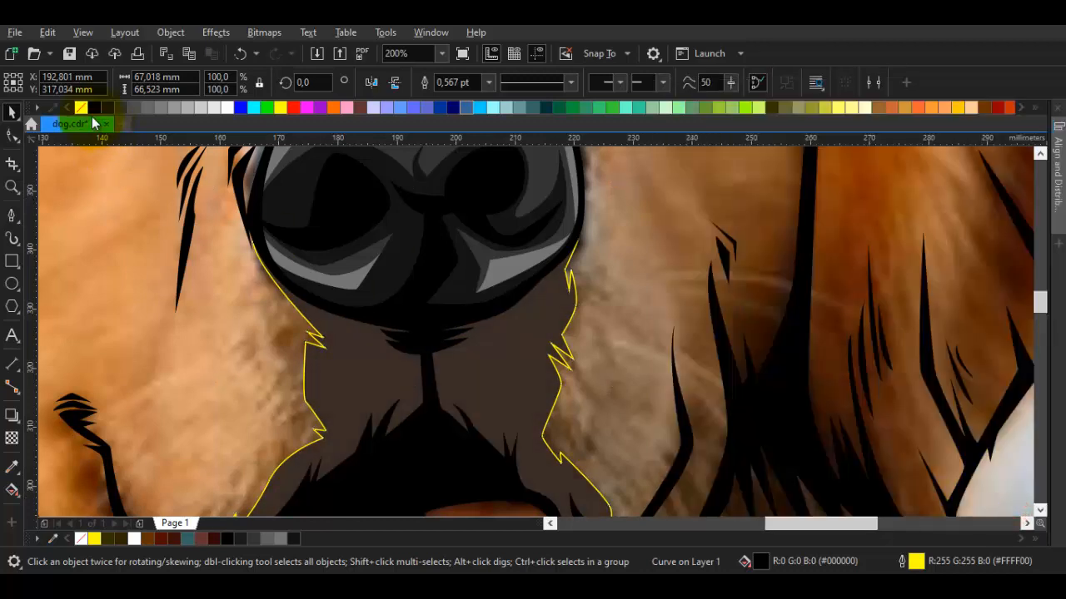
Remove the muzzle shape's outline and delete surplus nodes along its left and right edges to smooth the contour
left_click(321, 382)
double_click(306, 401)
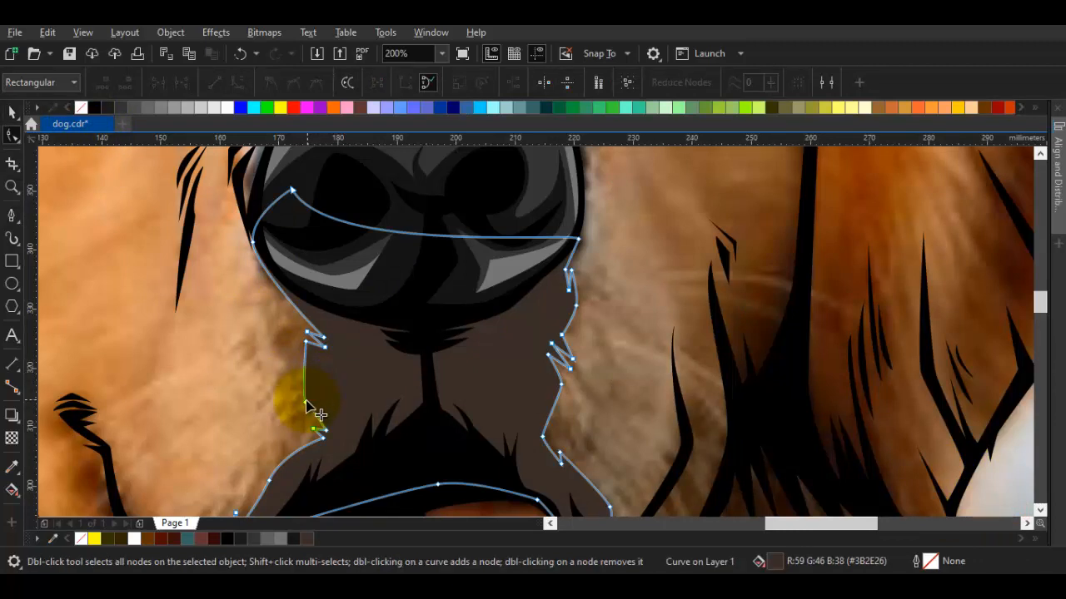
double_click(561, 385)
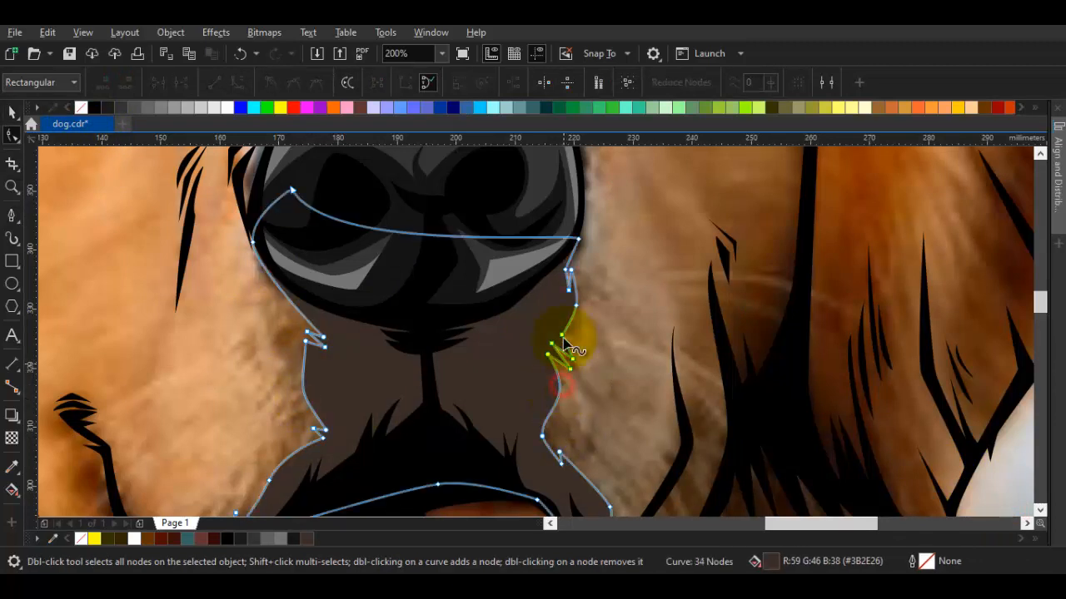
left_click_drag(421, 429, 489, 317)
double_click(325, 360)
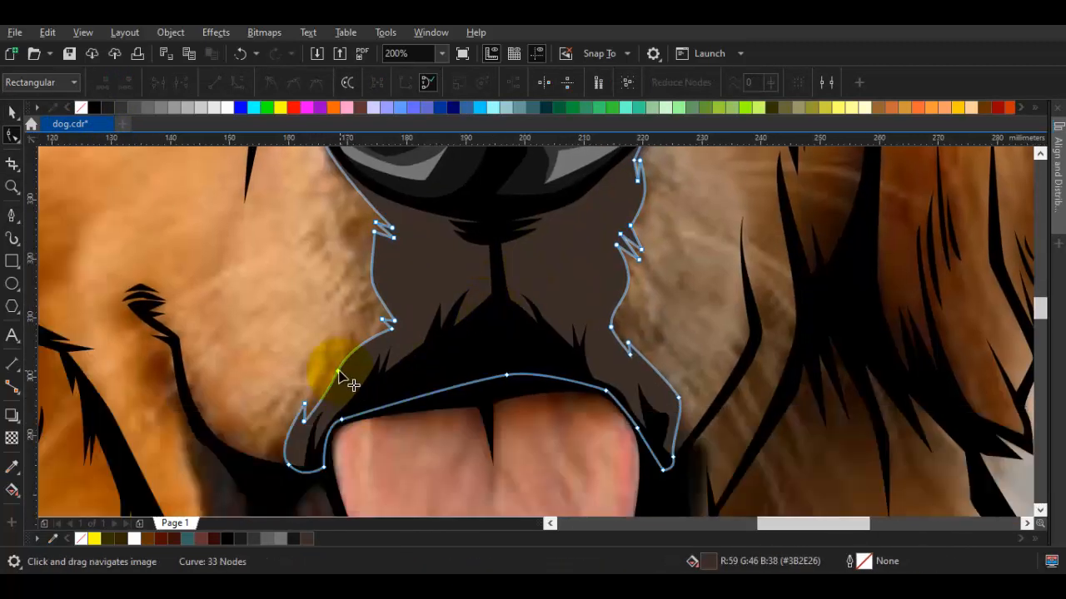
left_click(679, 397)
key("space")
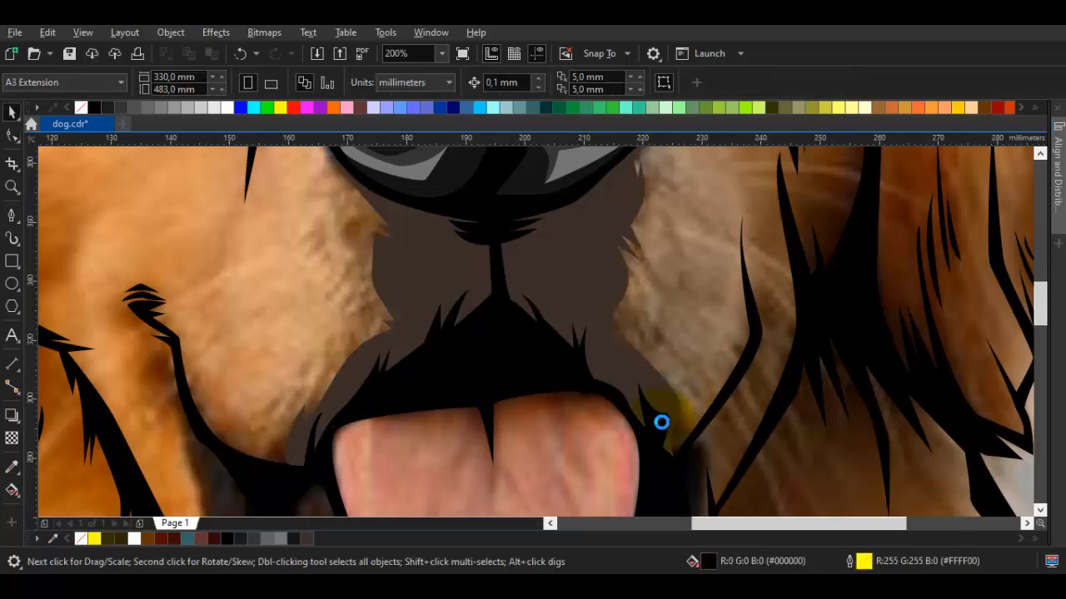
Move the reference photo off the page to inspect the artwork alone, and undo the move
key("F3")
left_click_drag(180, 369, 180, 369)
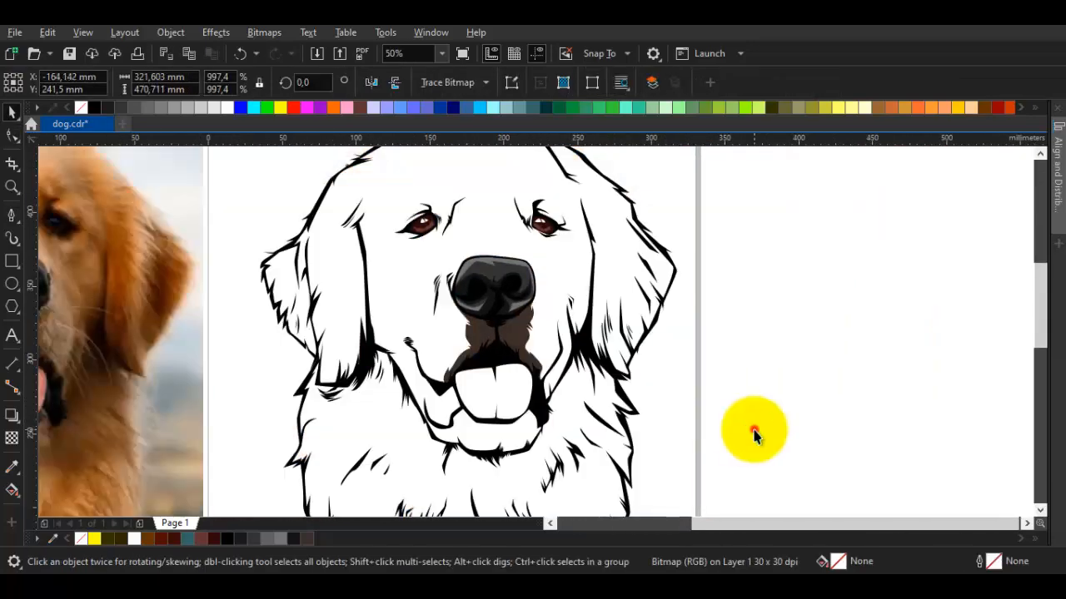
left_click(749, 433)
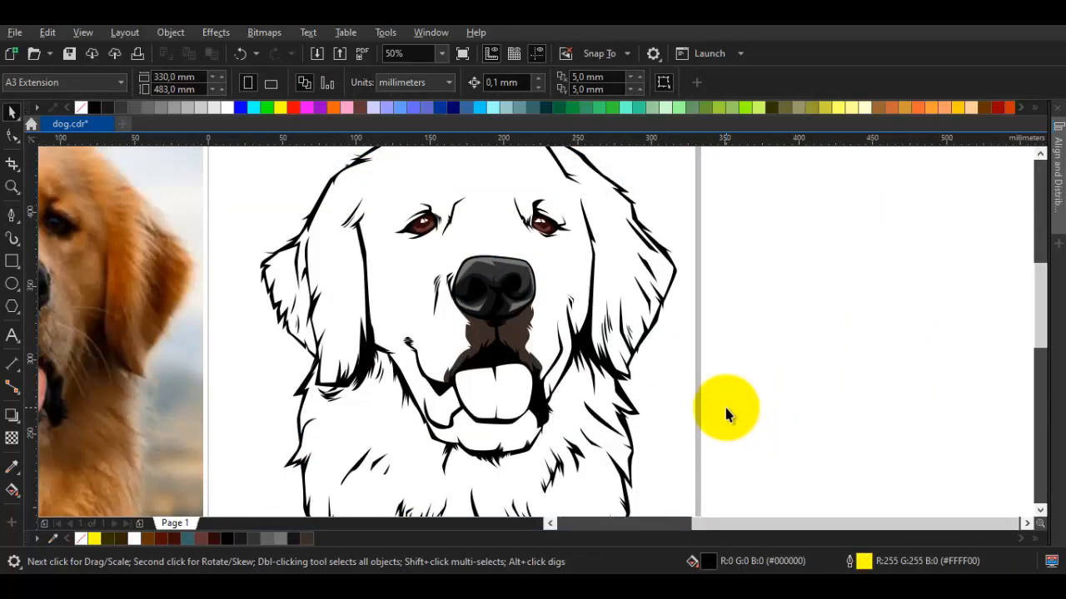
scroll(454, 316, "up", 2)
key("ctrl+z")
scroll(546, 331, "up", 2)
Start a Pen outline above the left eye, curving inward over the upper lid and forming zigzag fur spikes
key("F5")
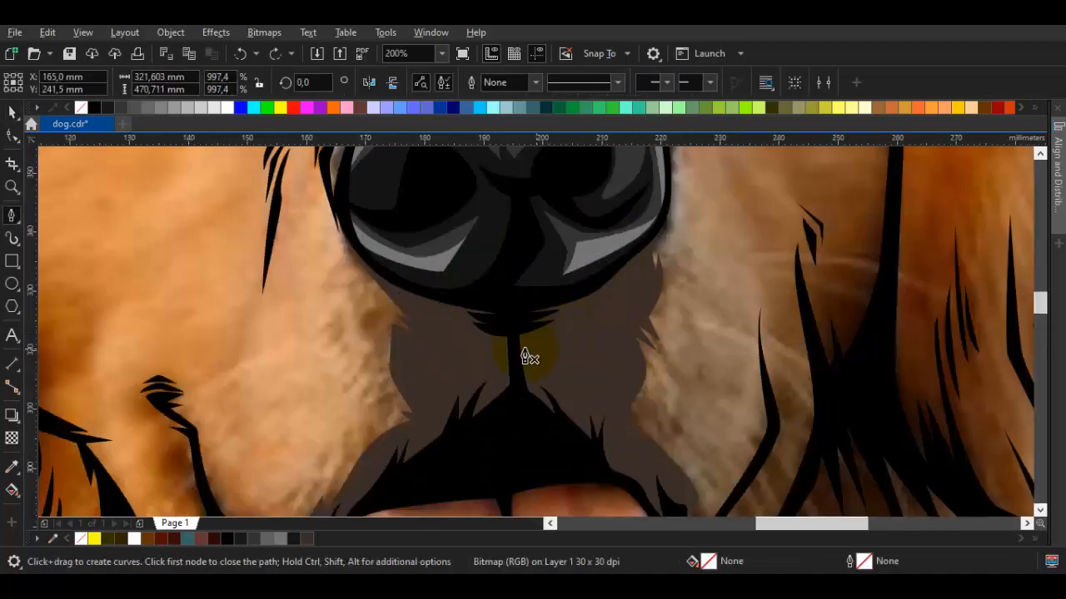
key("space")
scroll(566, 375, "down", 4)
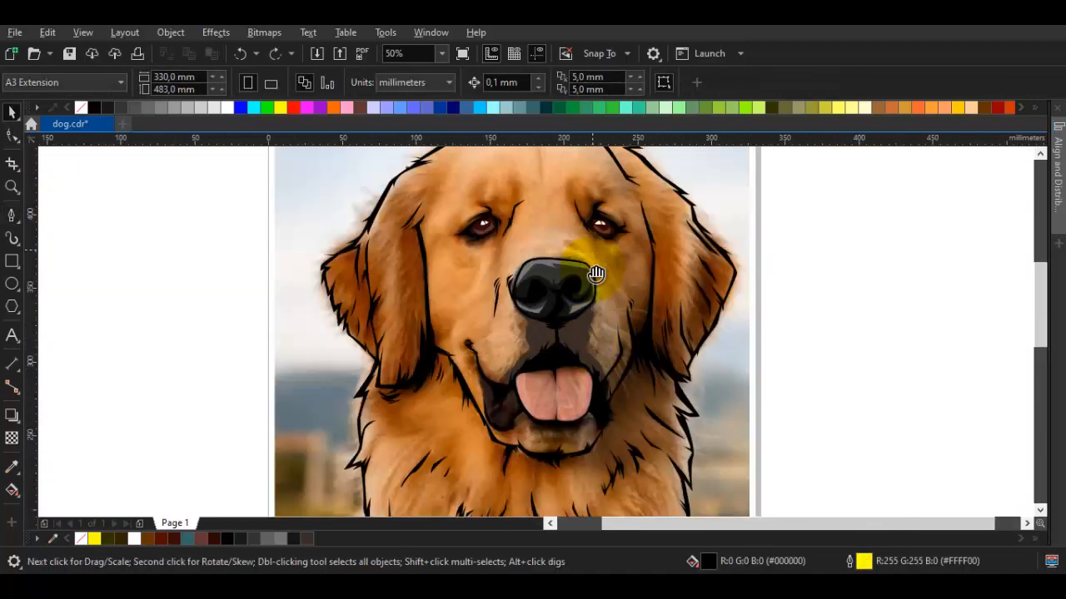
left_click_drag(596, 275, 583, 337)
key("space")
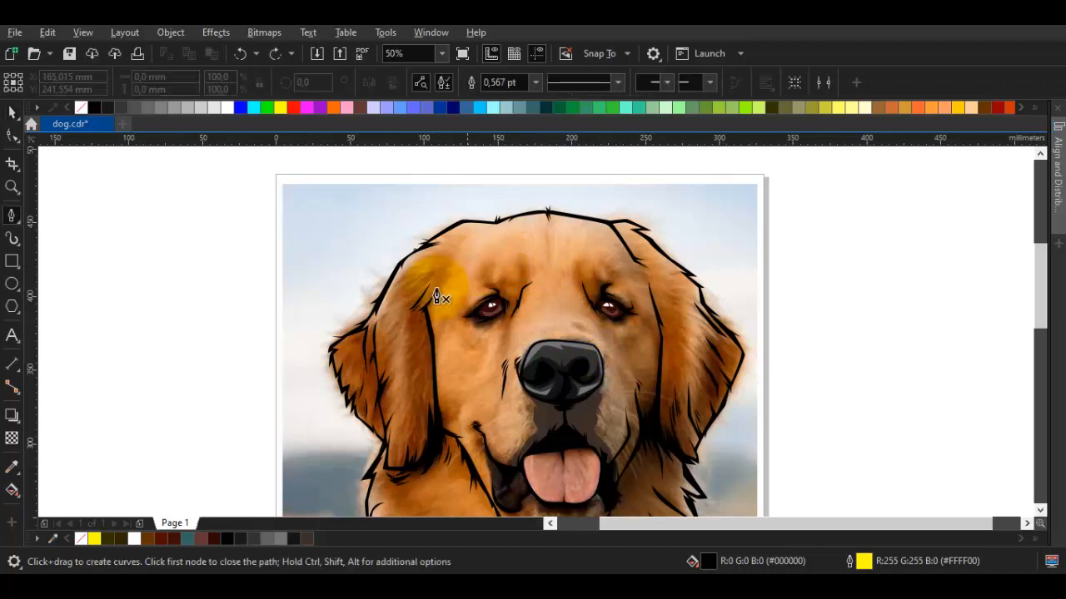
scroll(402, 291, "up", 2)
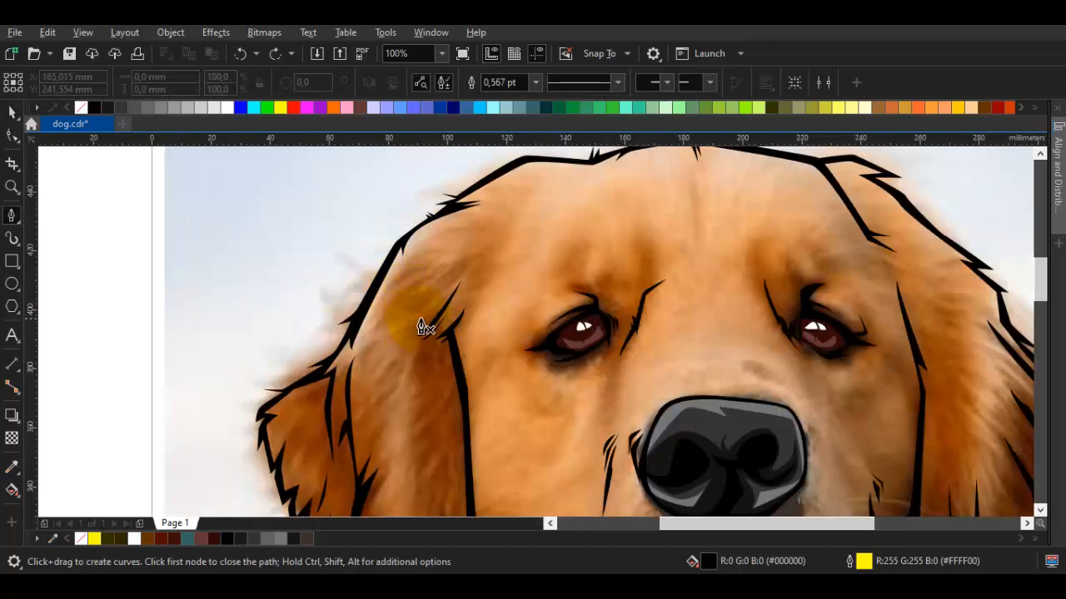
scroll(506, 366, "down", 2)
scroll(475, 314, "up", 2)
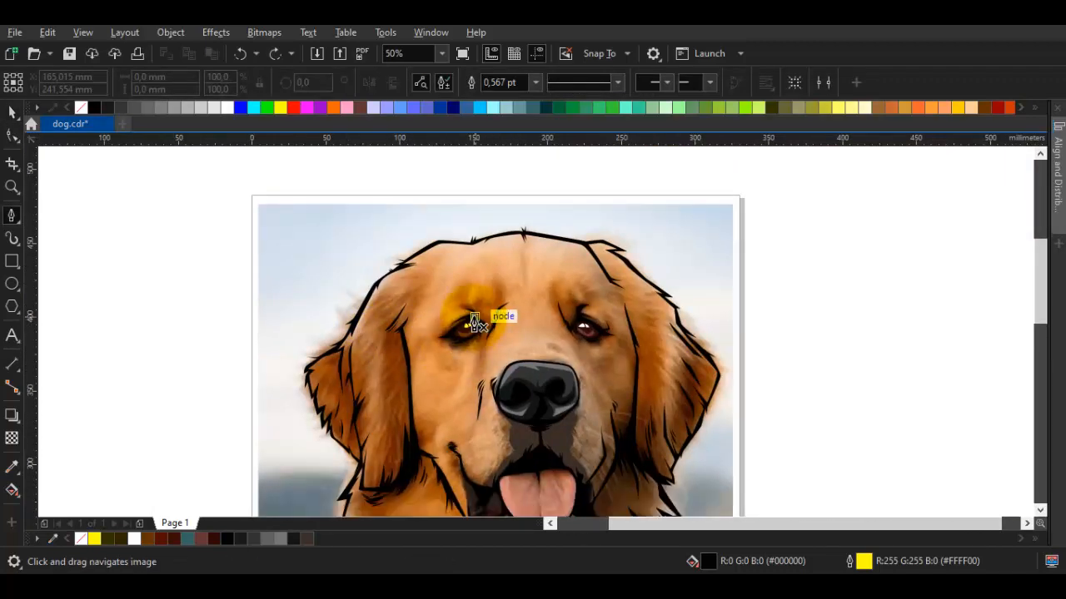
scroll(502, 331, "up", 1)
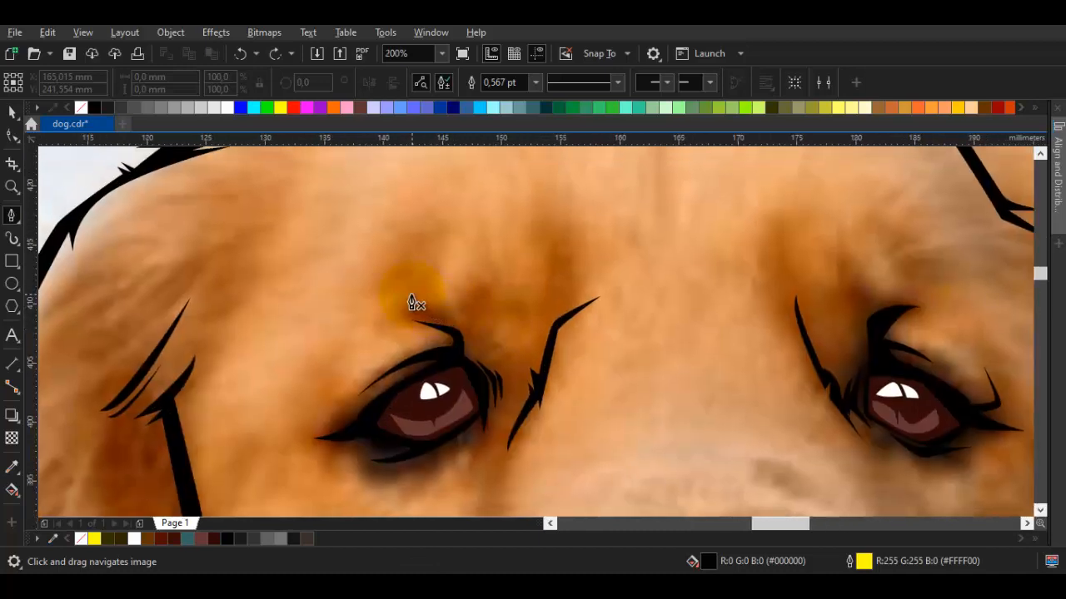
scroll(411, 302, "up", 1)
scroll(420, 357, "down", 1)
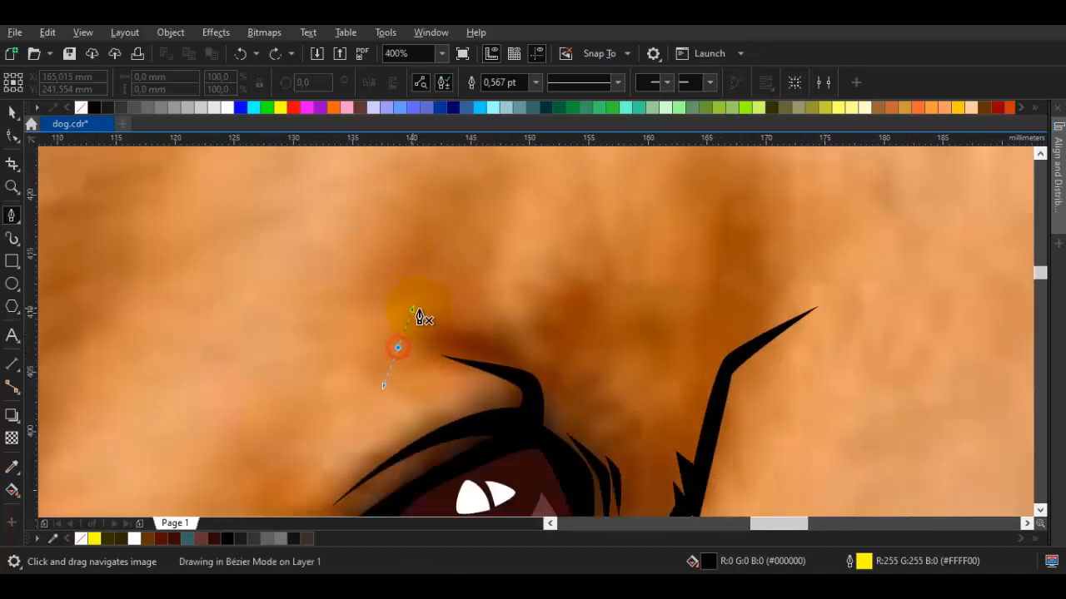
left_click(535, 309)
left_click_drag(645, 425, 660, 407)
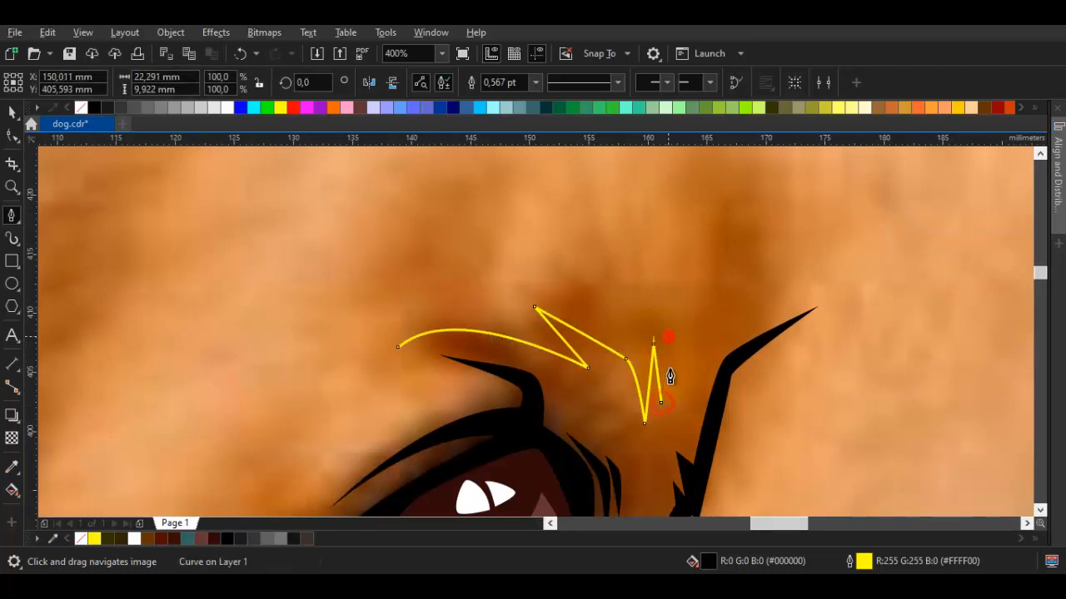
Continue the outline up beyond the black line beside the left eye, adding fur spikes and meeting its upper tip
left_click(697, 308)
left_click_drag(816, 268, 791, 305)
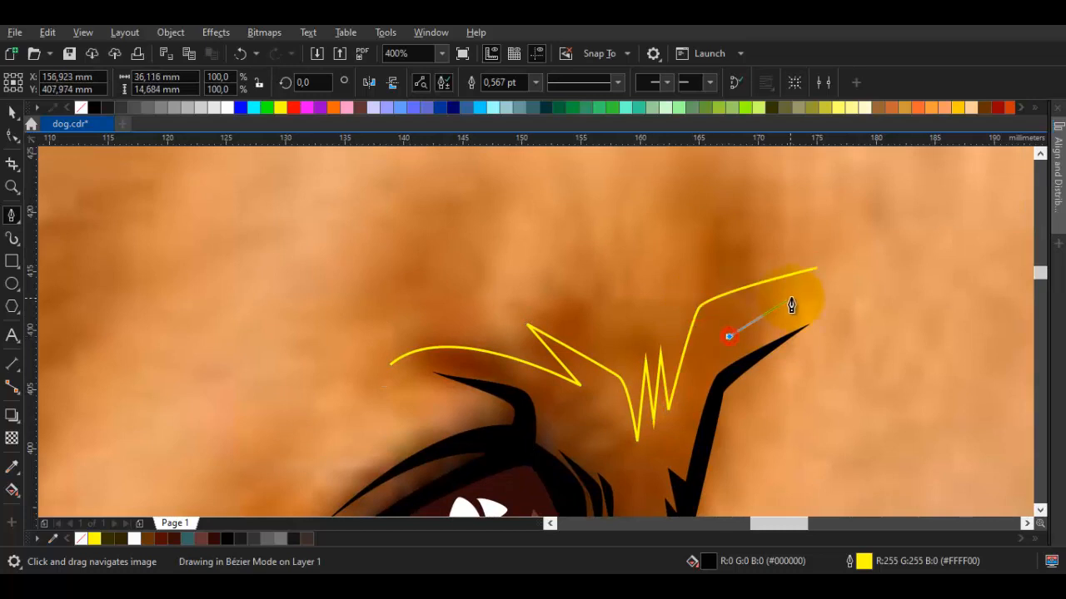
scroll(733, 348, "up", 2)
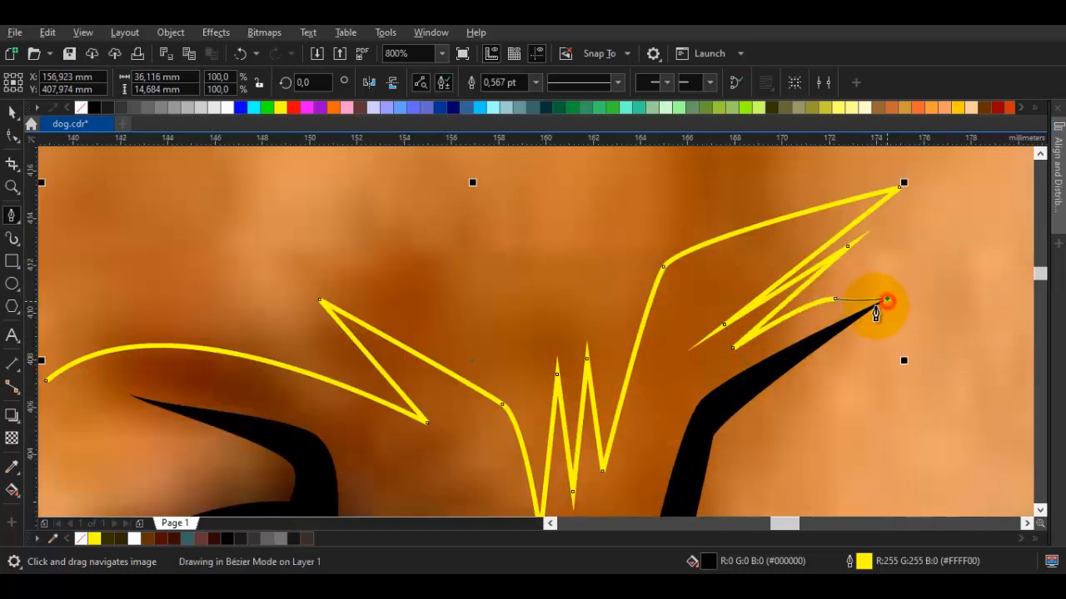
scroll(768, 371, "down", 2)
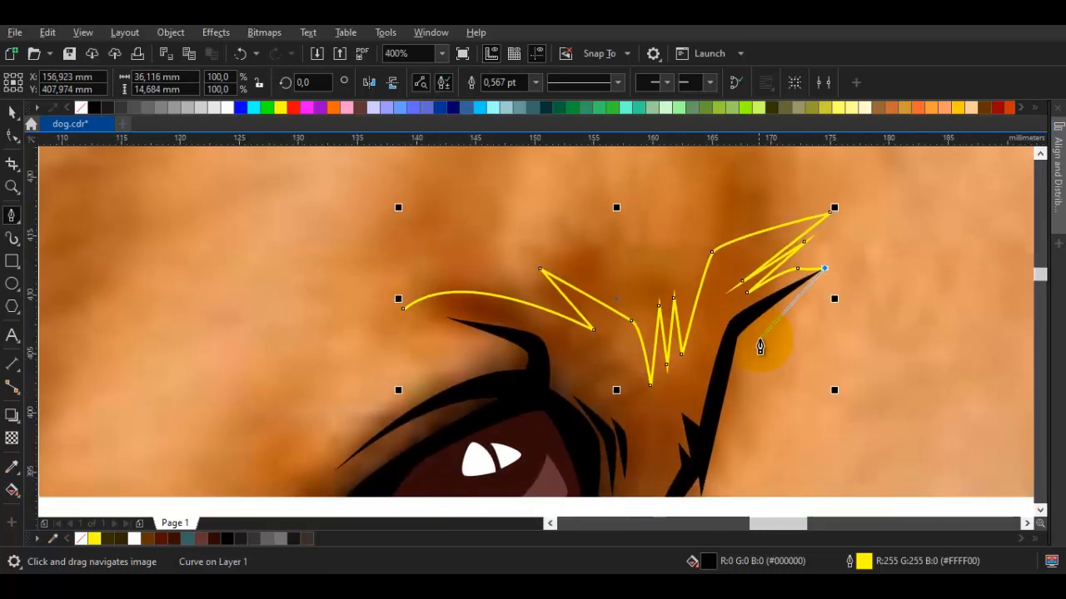
Trace the outline down the nose side of the black line beside the left eye to its lower end
scroll(760, 348, "up", 2)
scroll(714, 435, "down", 2)
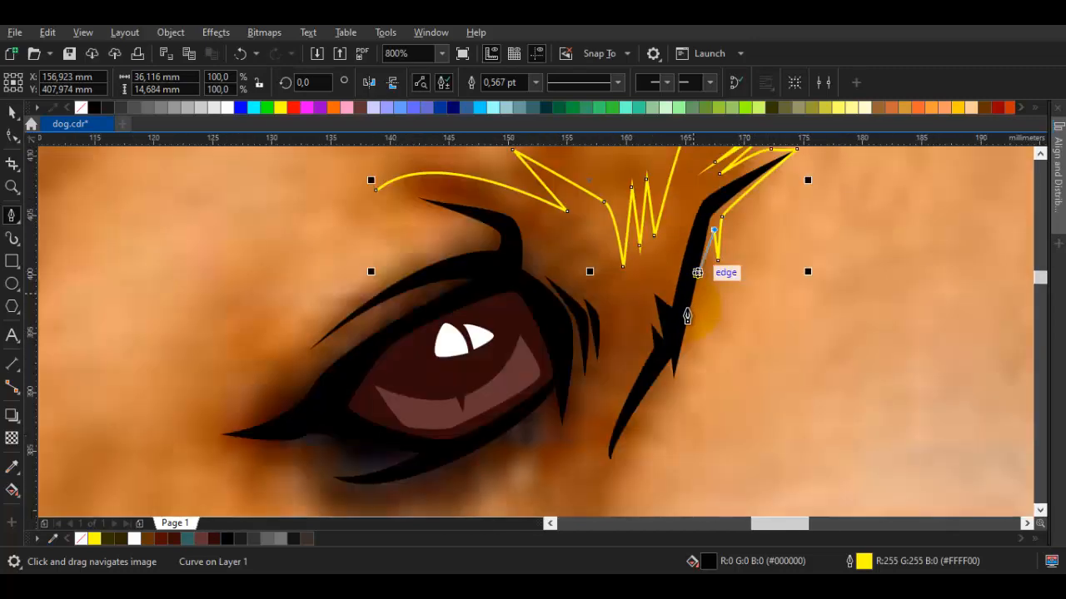
scroll(654, 305, "up", 2)
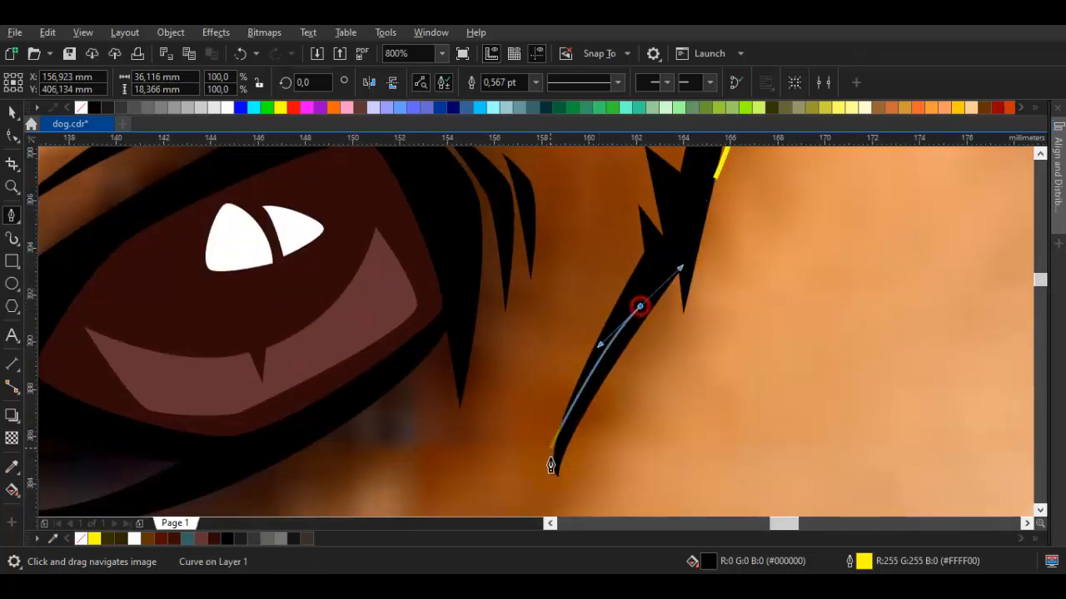
scroll(640, 307, "down", 4)
scroll(587, 326, "up", 2)
scroll(592, 292, "down", 1)
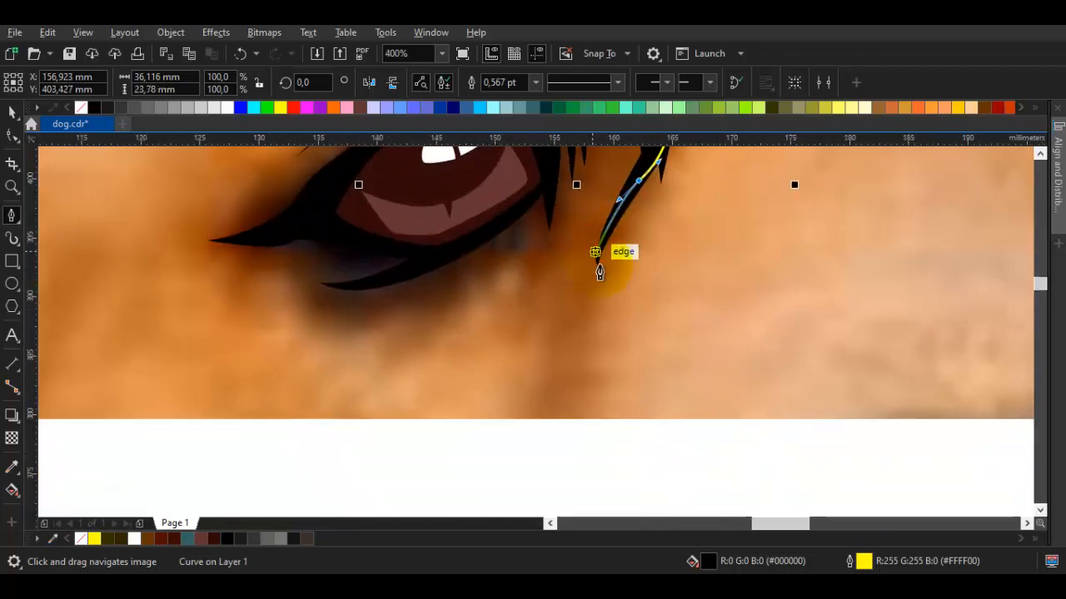
Extend the eye shading outline below the black line with a fur notch and a bend toward the muzzle
left_click(609, 300)
left_click(643, 264)
left_click(612, 325)
left_click(538, 397)
left_click(632, 364)
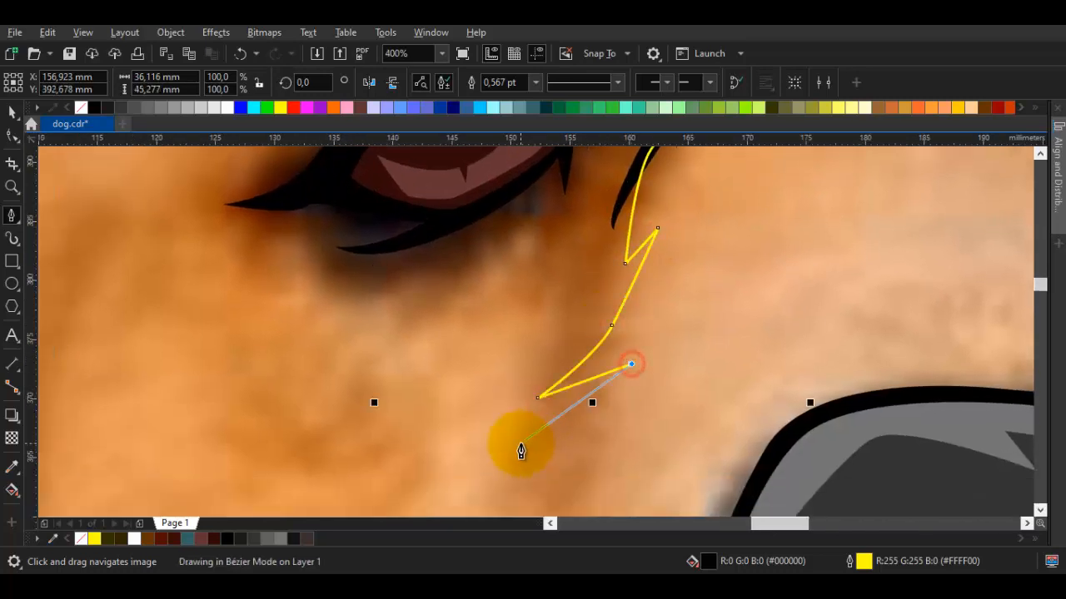
left_click(520, 444)
left_click_drag(534, 412, 672, 295)
key("ctrl+z")
key("ctrl+z")
Draw two groups of zigzag fur spikes down the nose bridge and end the outline in a lower-left point
scroll(658, 287, "up", 1)
left_click_drag(630, 340, 723, 243)
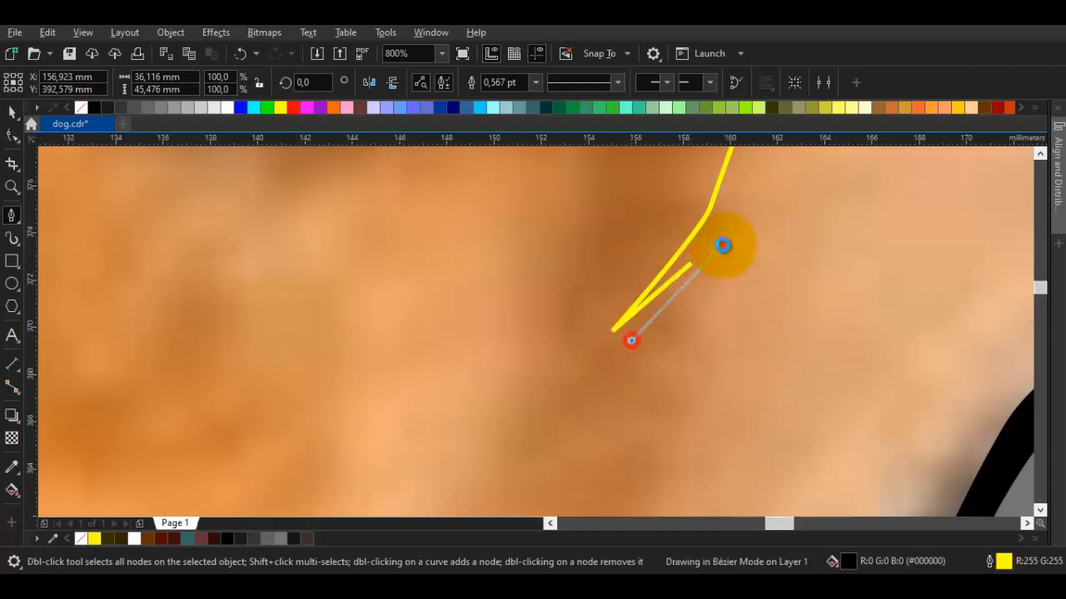
scroll(666, 377, "down", 1)
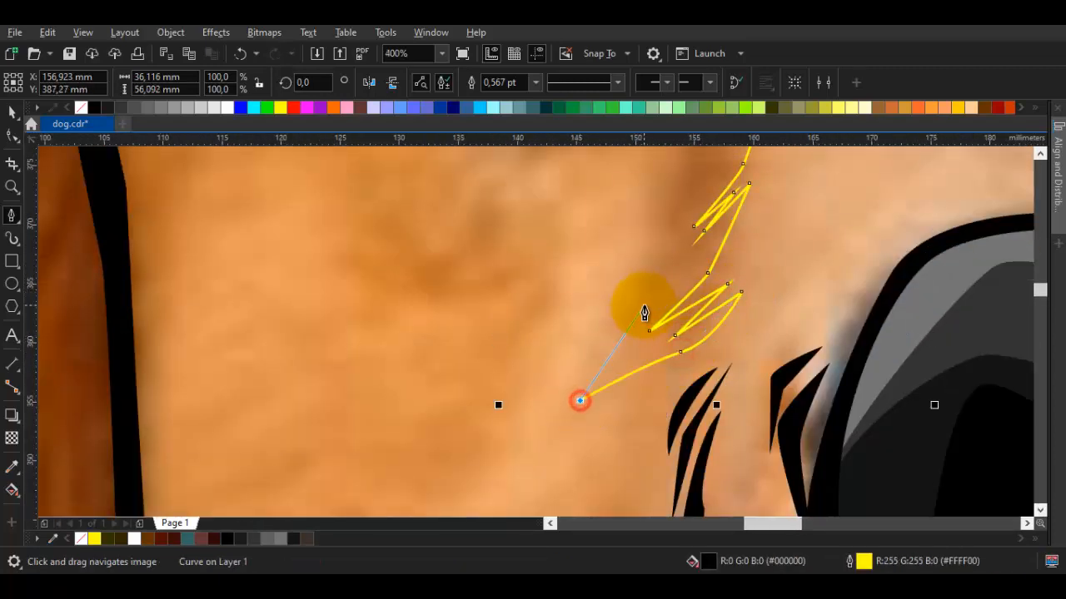
Bring the outline back up the nose bridge with inner fur spikes toward the left eye's inner corner
left_click(614, 358)
scroll(613, 357, "up", 1)
left_click(721, 237)
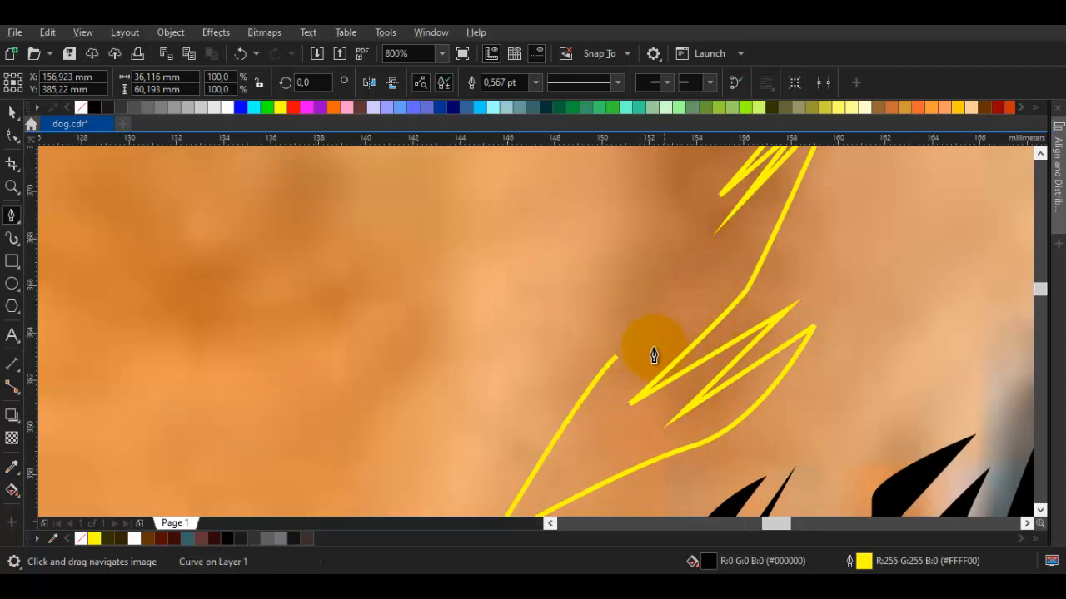
left_click(738, 235)
left_click_drag(654, 302, 692, 206)
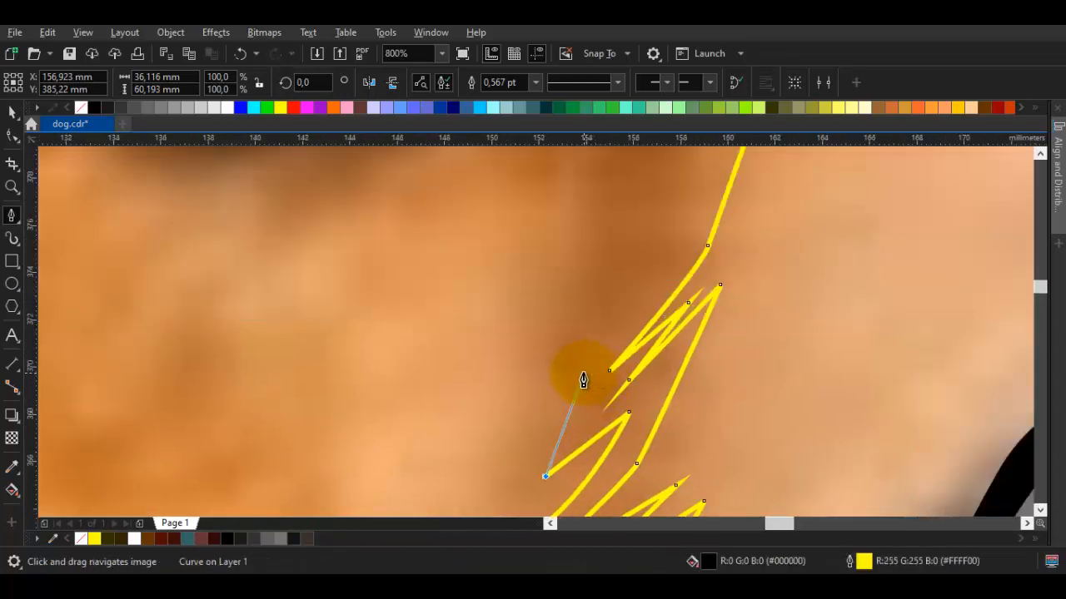
scroll(575, 374, "up", 3)
scroll(583, 303, "down", 3)
left_click(600, 275)
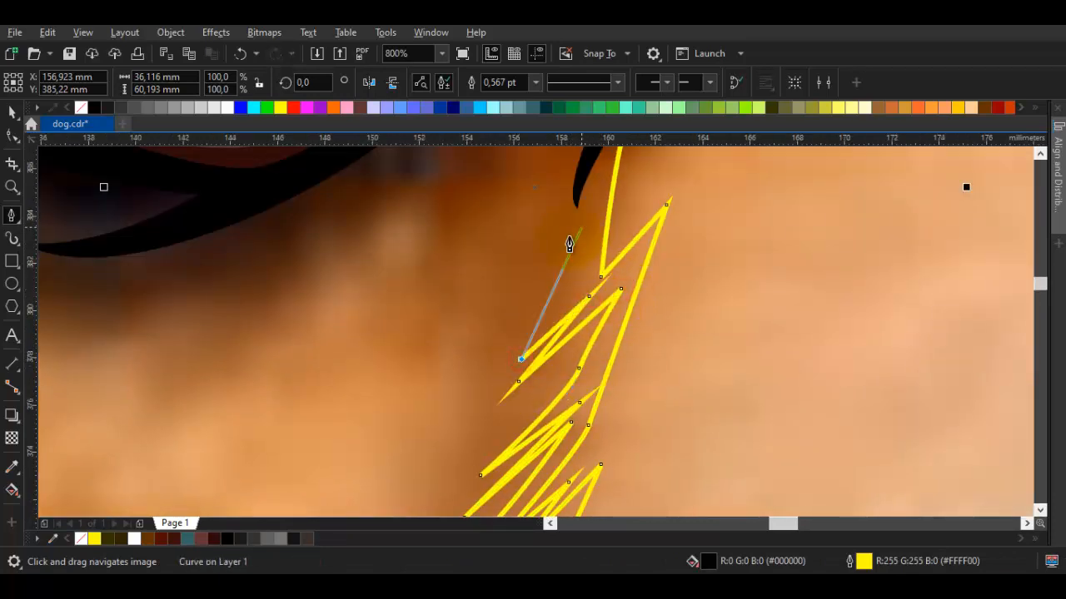
Peak the outline near the left eye's inner corner and curve it down beneath the lower lid
left_click_drag(485, 323, 469, 374)
left_click_drag(454, 385, 465, 334)
left_click(477, 291)
left_click_drag(383, 408, 585, 333)
scroll(620, 336, "down", 2)
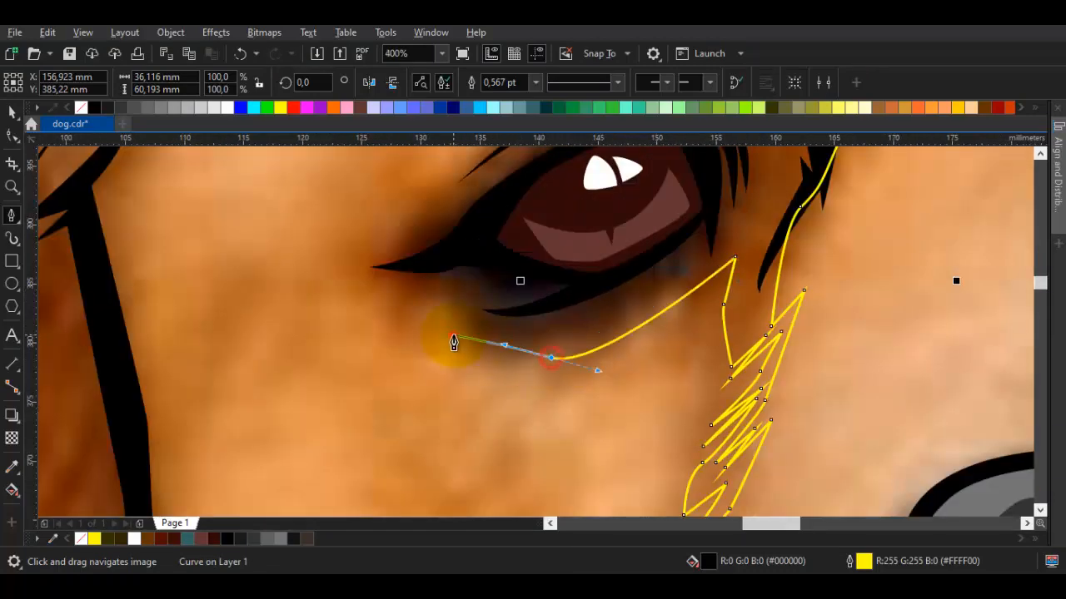
Continue the shading outline below the left eye with zigzag fur spikes and a long curve past its outer corner
left_click(454, 337)
scroll(498, 337, "up", 2)
left_click_drag(397, 297, 688, 372)
left_click(662, 363)
left_click(449, 378)
left_click(327, 291)
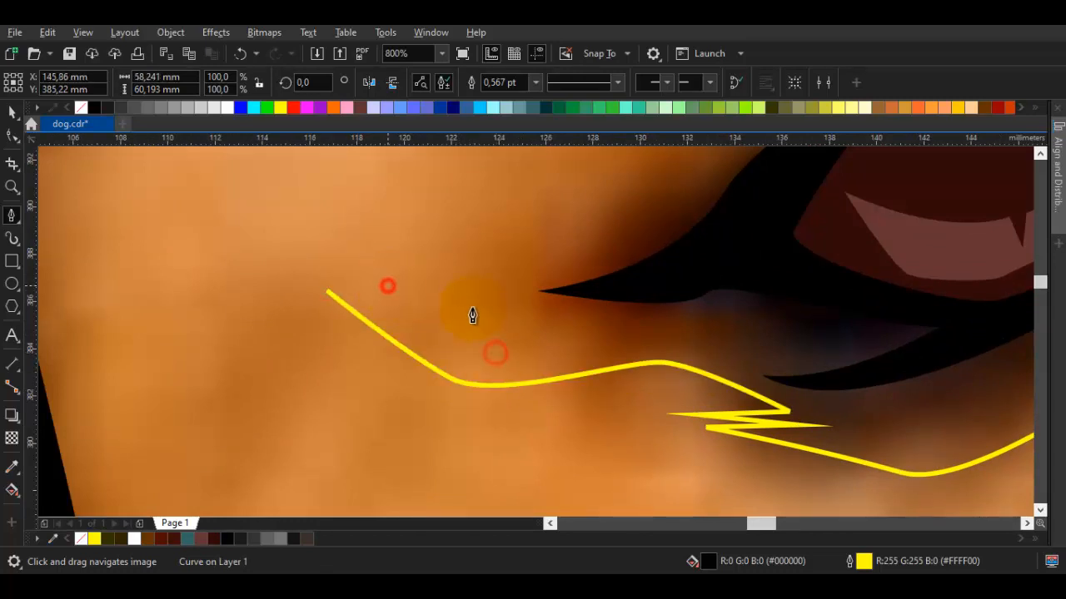
Add short fur spikes at the outline's outer tip and bring it back up along the eye's outer corner
left_click_drag(472, 316, 416, 286)
scroll(416, 286, "down", 2)
scroll(528, 245, "up", 2)
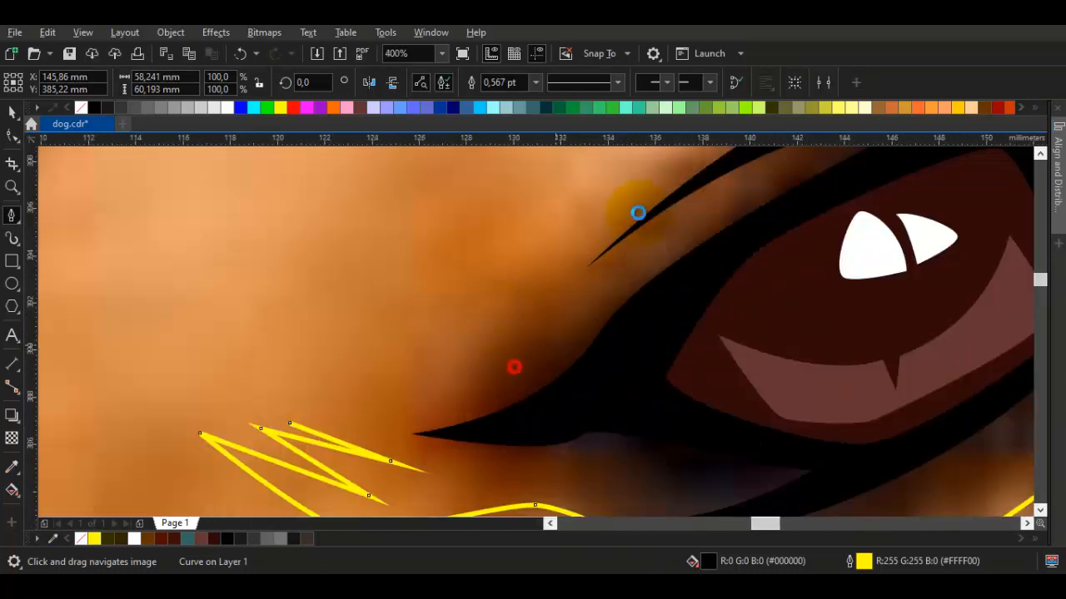
scroll(637, 214, "up", 5)
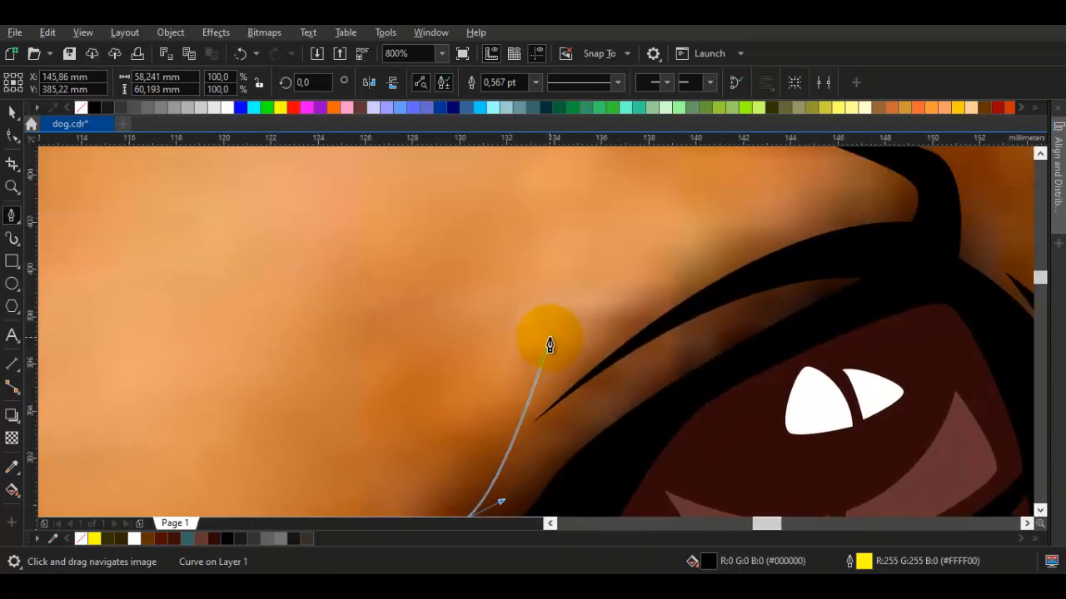
Draw a group of upward fur spikes on the outline above the left eye's outer corner
left_click(505, 359)
left_click(601, 237)
left_click(523, 371)
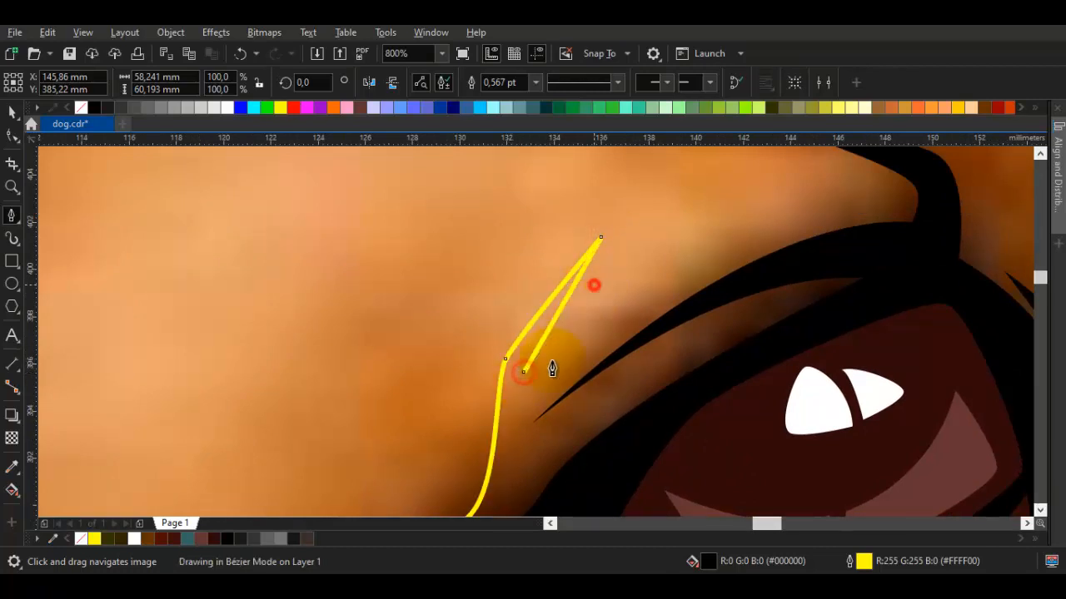
left_click(593, 286)
left_click(530, 409)
Follow the upper lid line inward, turn back with fur points along the brow, and close the eye shading outline
mouse_move(709, 257)
left_mouse_down()
mouse_move(637, 291)
mouse_move(715, 258)
left_mouse_up()
left_click_drag(754, 297, 559, 425)
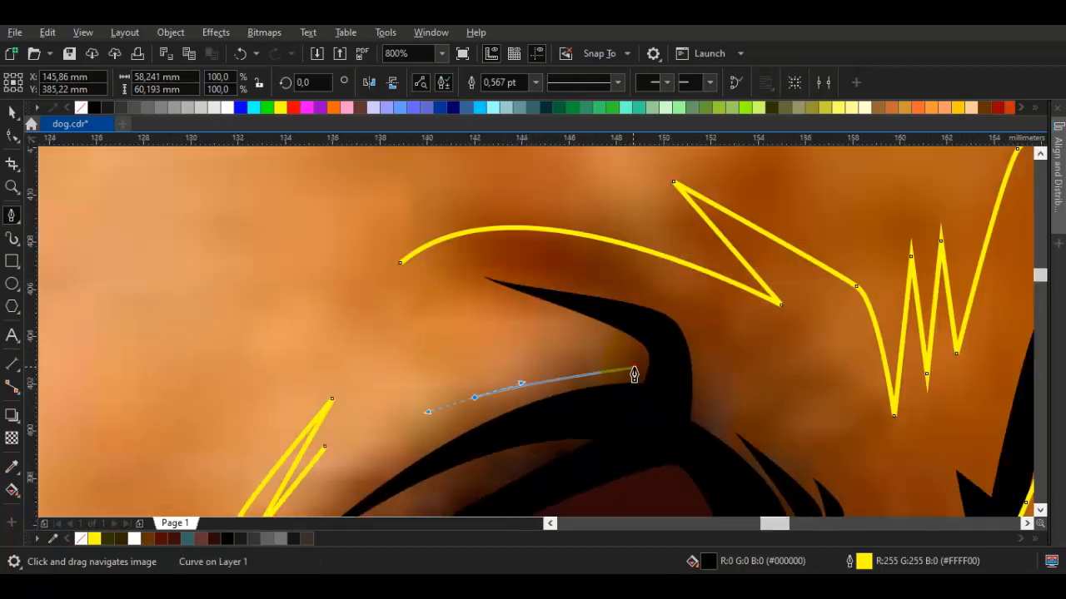
left_click(634, 372)
left_click(553, 299)
left_click_drag(428, 310, 513, 267)
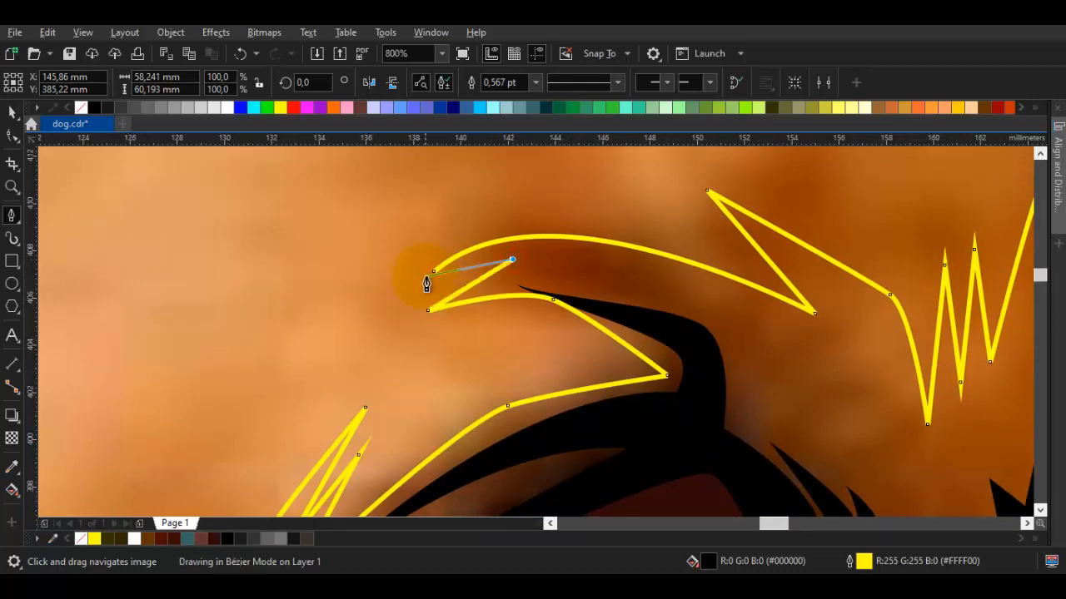
left_click(472, 263)
Fill the eye shading shape with an orange-brown sampled from the photo above the eye (#BD6C2A)
scroll(563, 294, "down", 6)
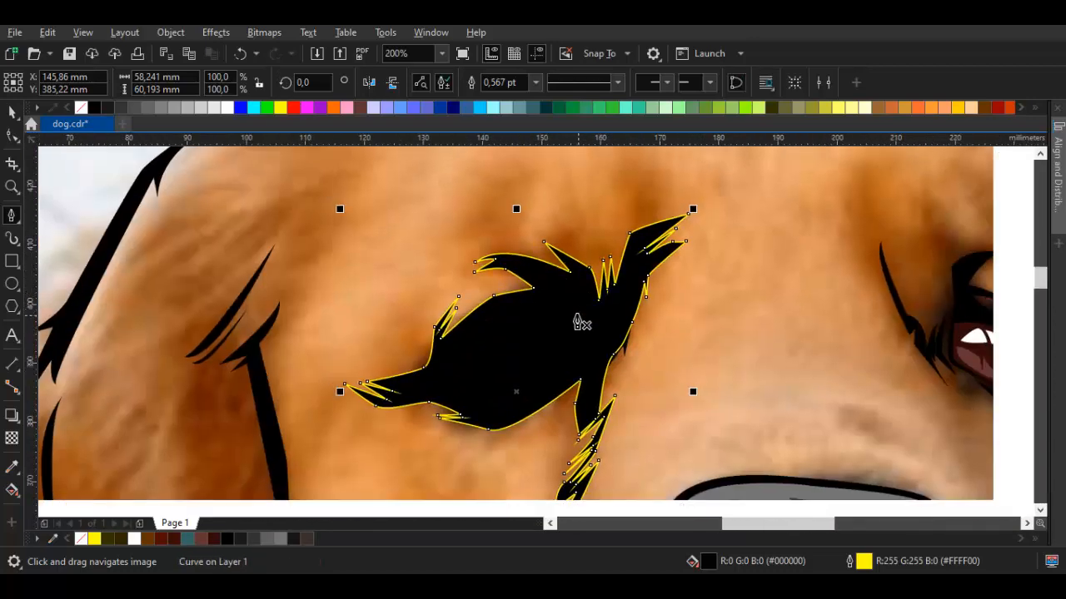
key("i")
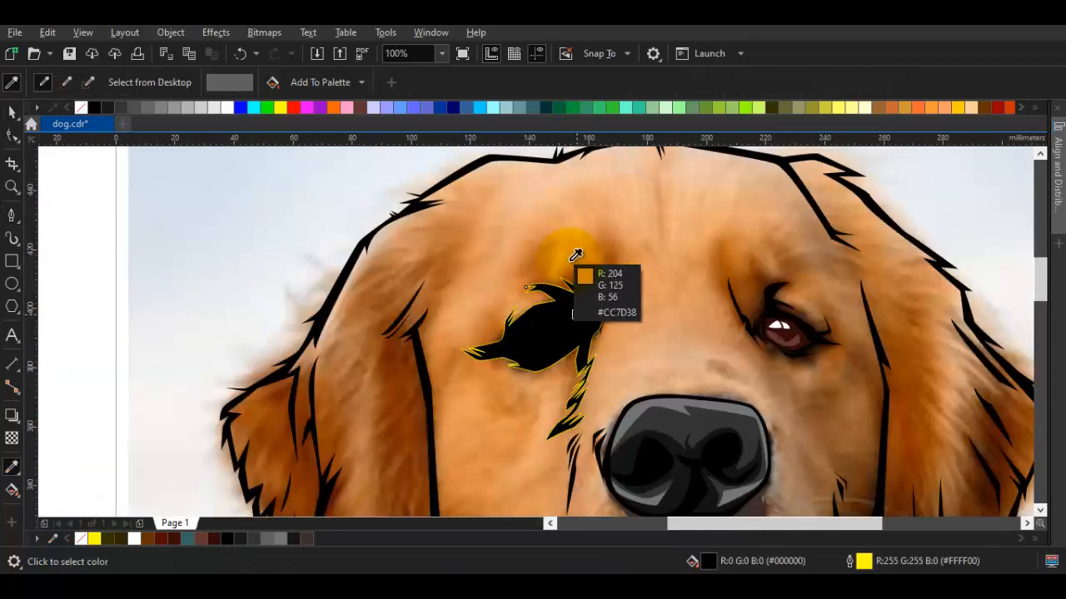
left_click(575, 265)
left_click(548, 326)
key("space")
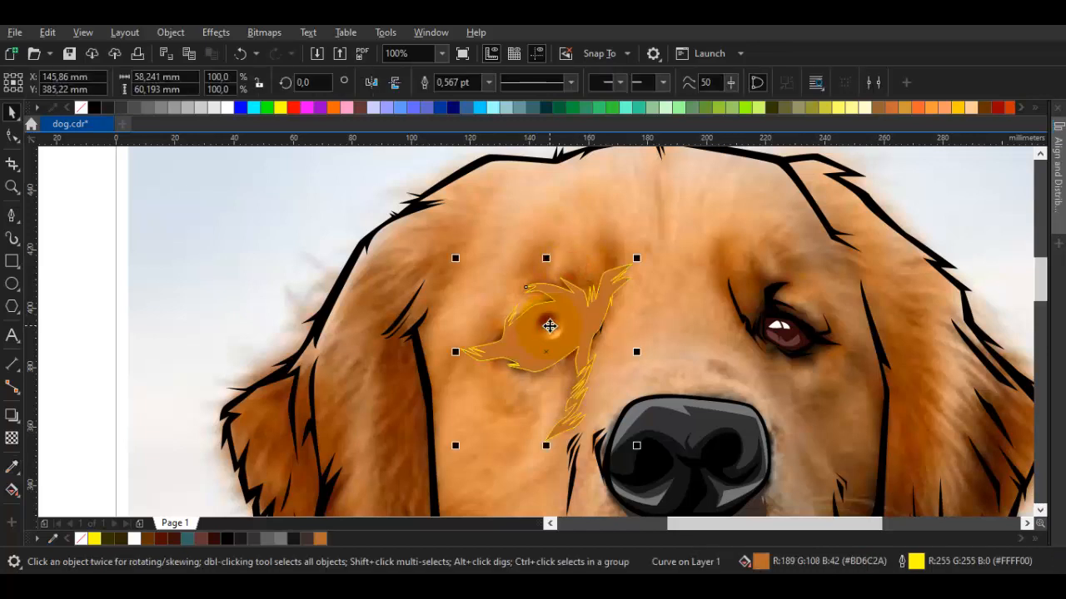
Order the eye shading shape in front of the photo so that it sits beneath the black line art
right_click(550, 323)
mouse_move(669, 241)
left_click(770, 355)
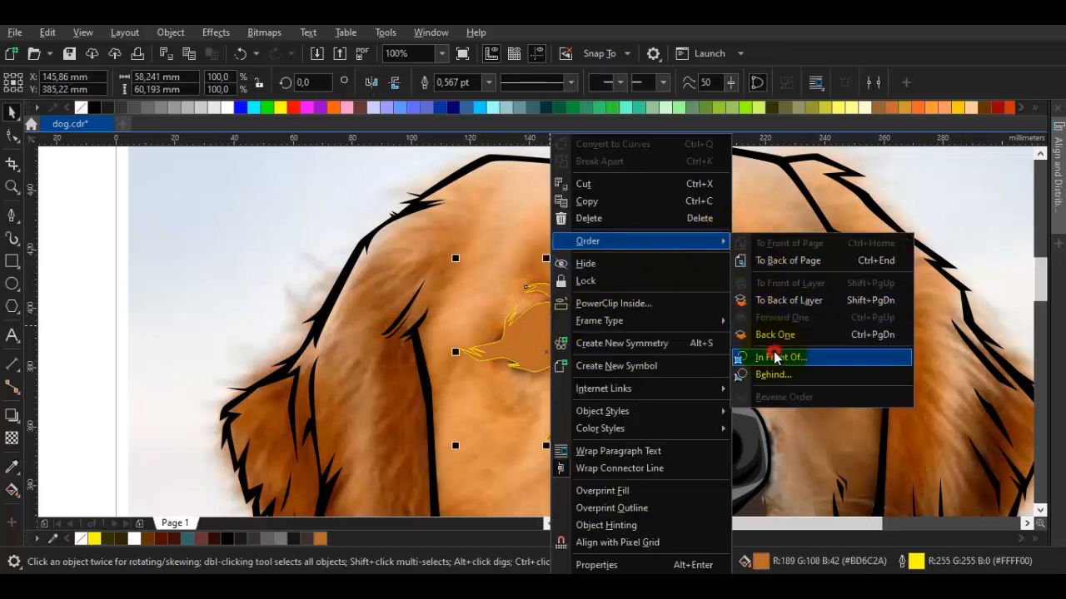
left_click(649, 217)
scroll(591, 292, "up", 3)
Convert all segments of the eye shading shape to curves and make all its nodes cusps with the Shape tool
key("F10")
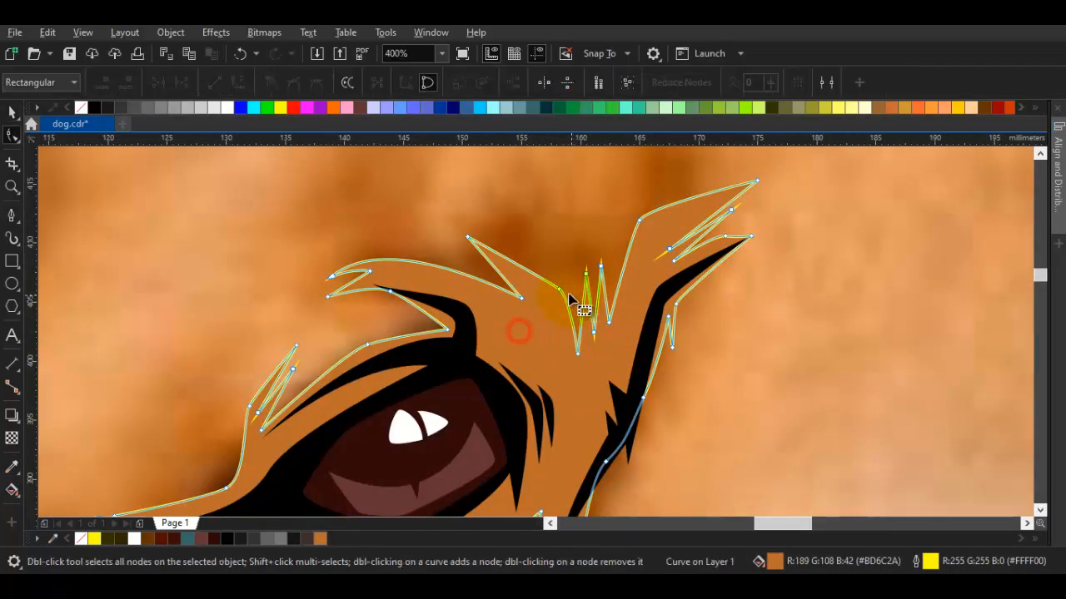
right_click(559, 214)
left_click(532, 215)
right_click(532, 215)
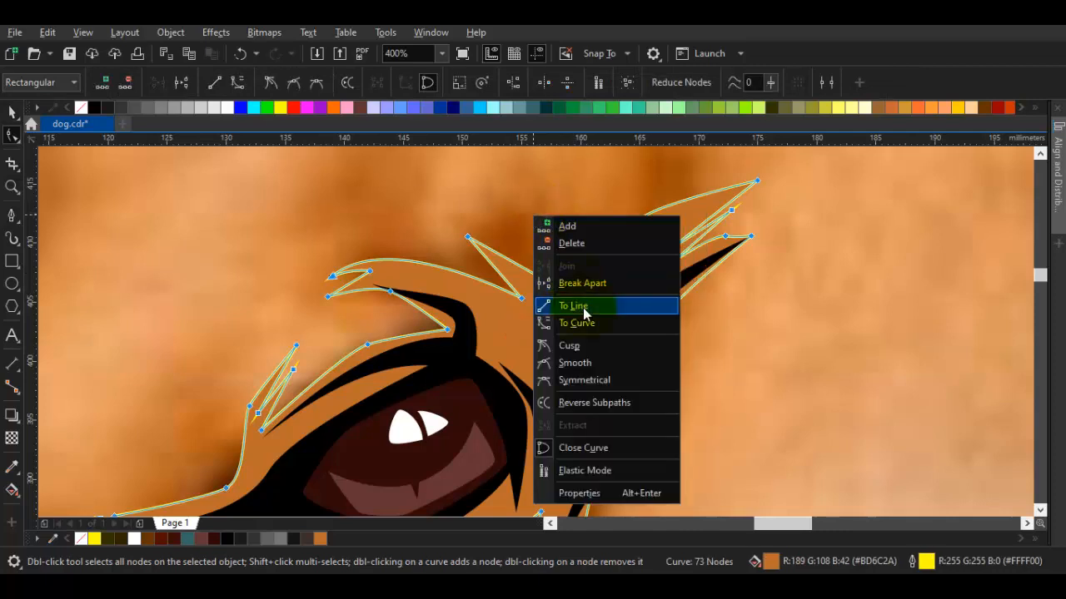
left_click(574, 319)
right_click(545, 214)
left_click(594, 345)
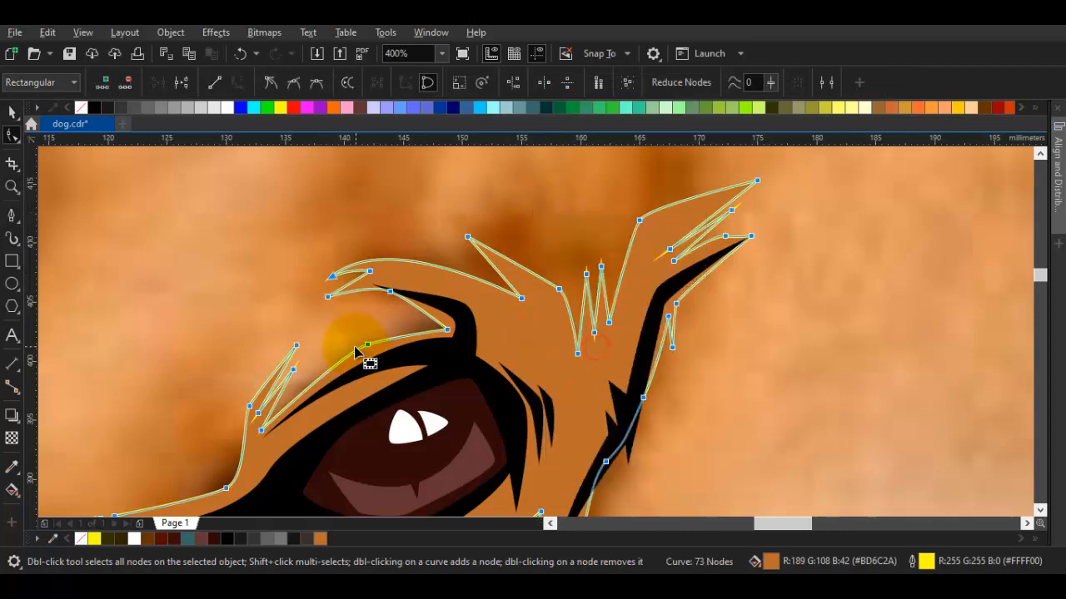
left_click(375, 347)
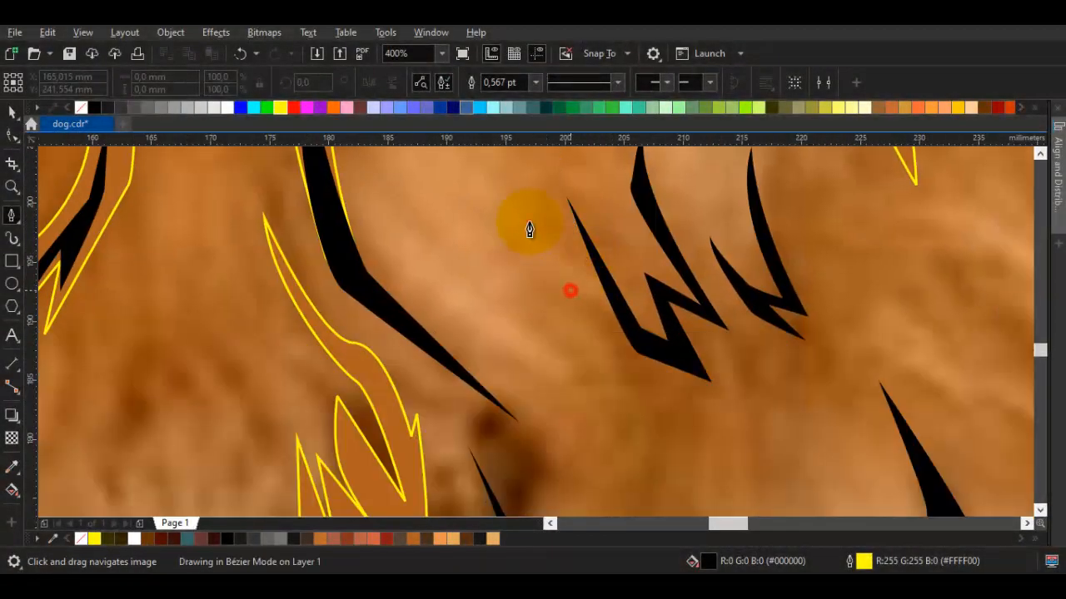
Draw a closed fur shape about 37 by 49 mm with spiky edges around the zigzag black strokes below the mouth
mouse_move(613, 381)
left_mouse_down()
mouse_move(713, 399)
mouse_move(630, 319)
left_mouse_up()
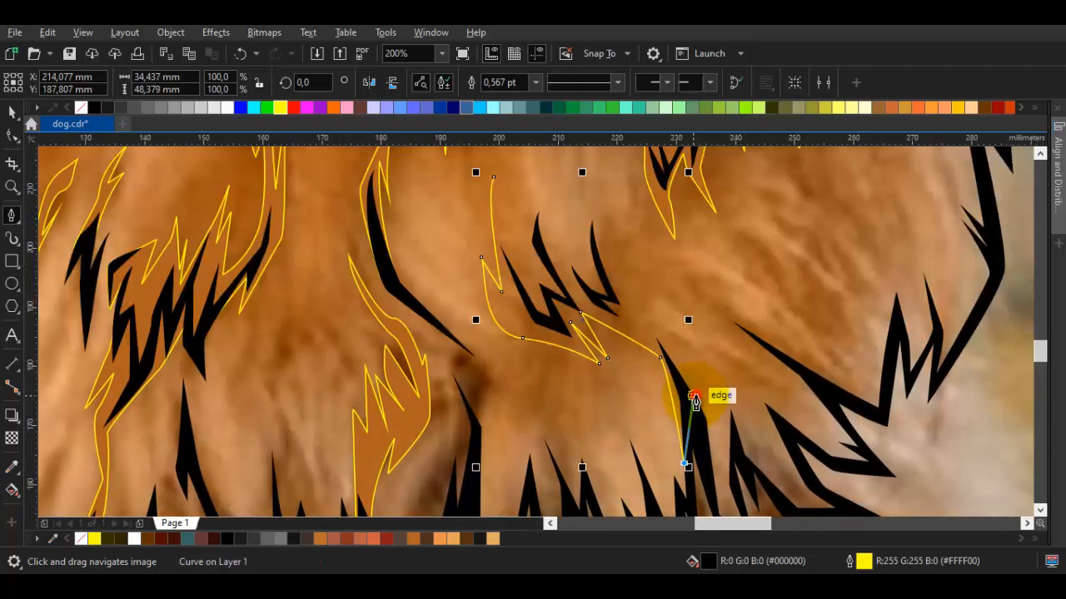
left_click(657, 330)
scroll(645, 313, "up", 2)
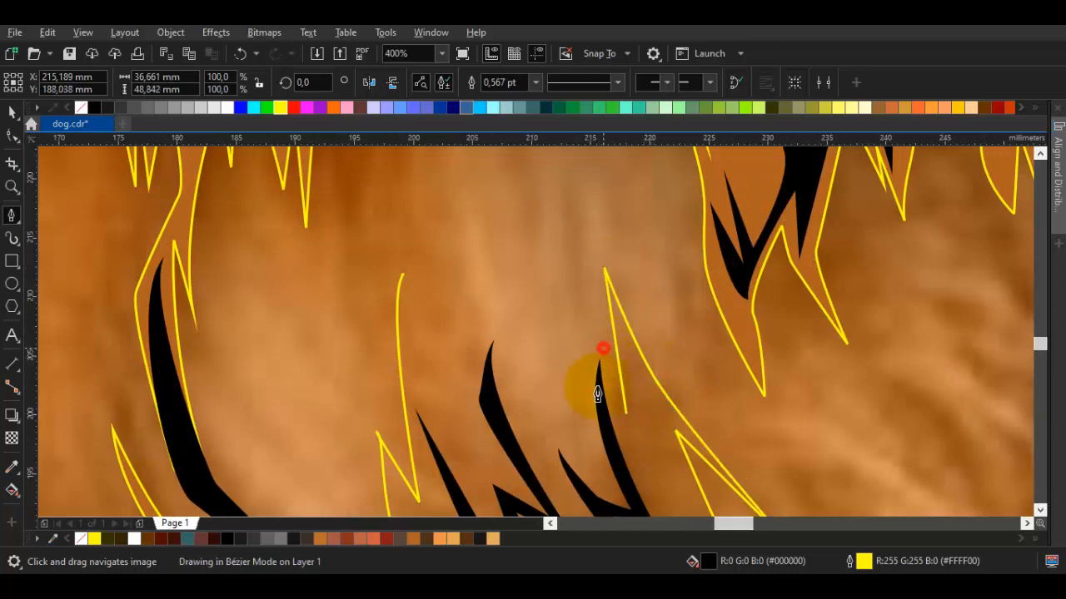
left_click(546, 416)
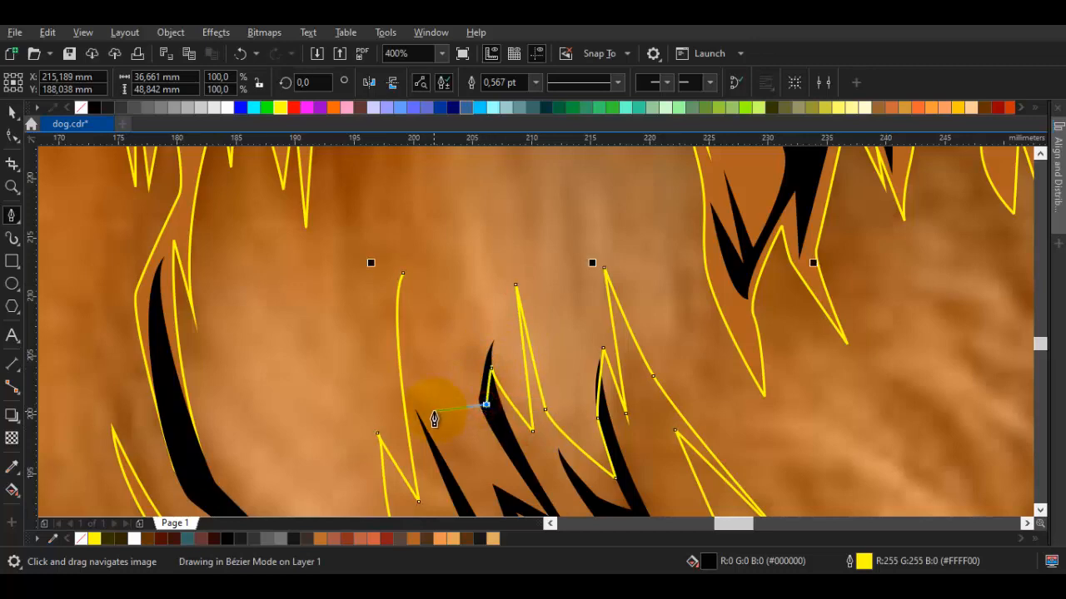
left_click(403, 273)
Weld the new fur shape around the zigzag strokes to the existing brown shading
key("space")
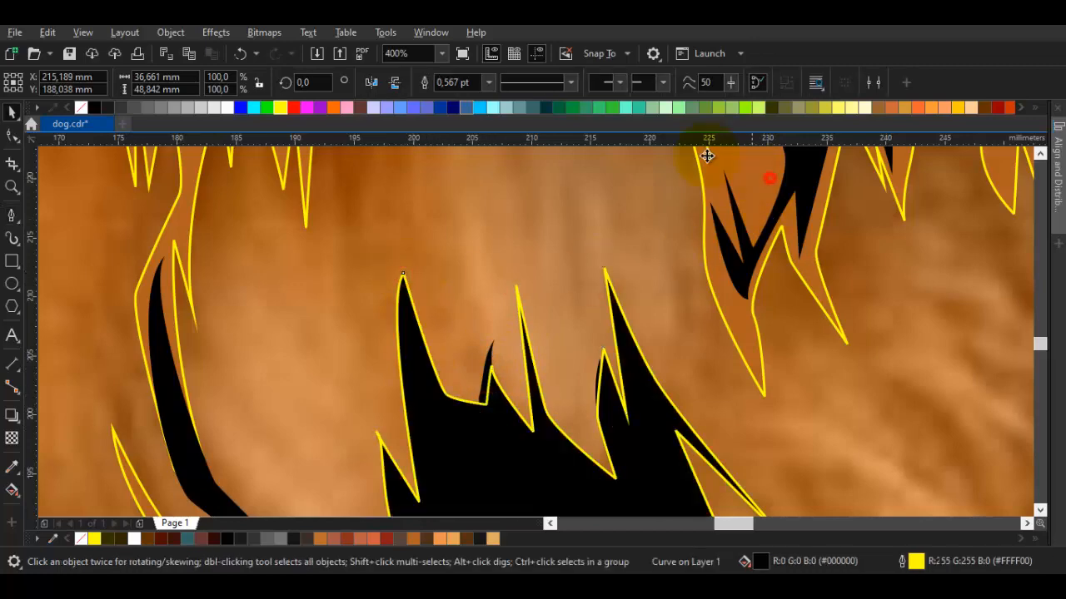
left_click(462, 83)
key("space")
scroll(706, 285, "down", 3)
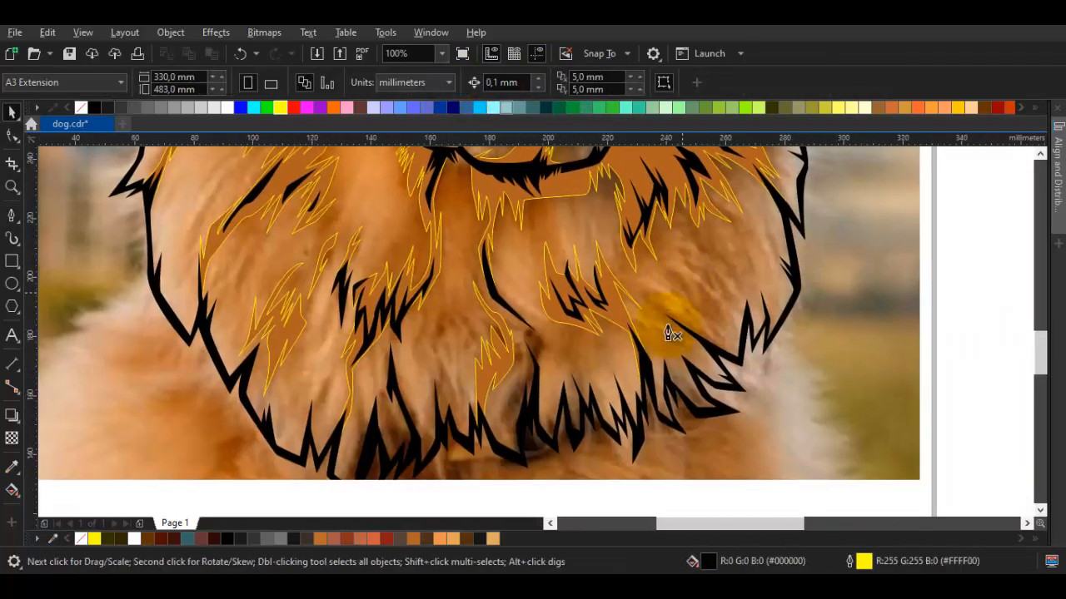
Draw a narrow closed fur shape about 33 by 23 mm with spiky tips along the slanted black stroke near the lower-right fur edge
scroll(649, 344, "up", 3)
left_click_drag(677, 325, 633, 295)
left_click_drag(551, 228, 577, 216)
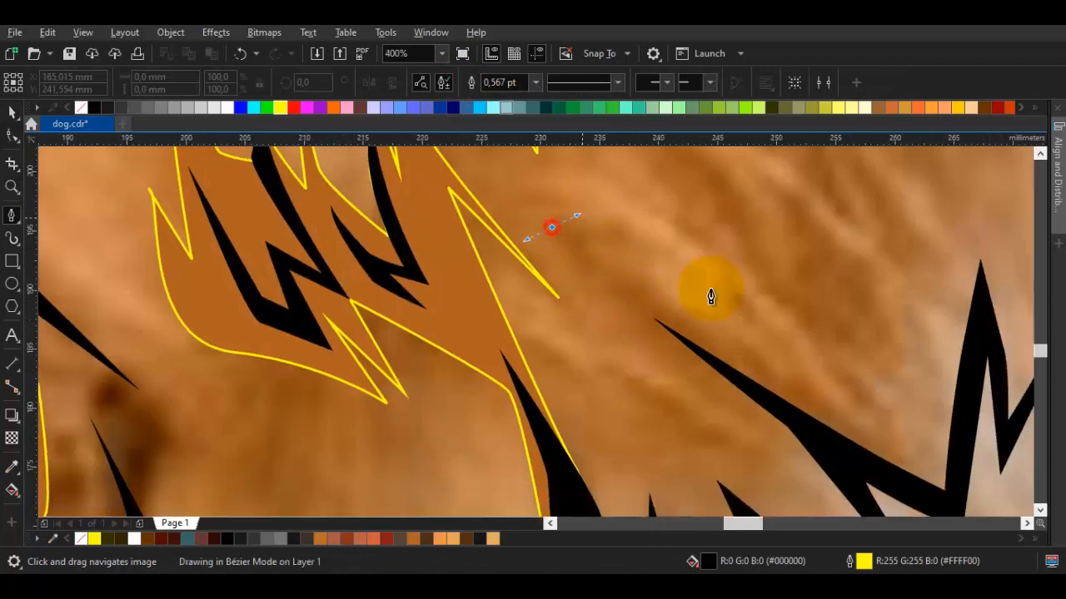
left_click_drag(634, 264, 628, 255)
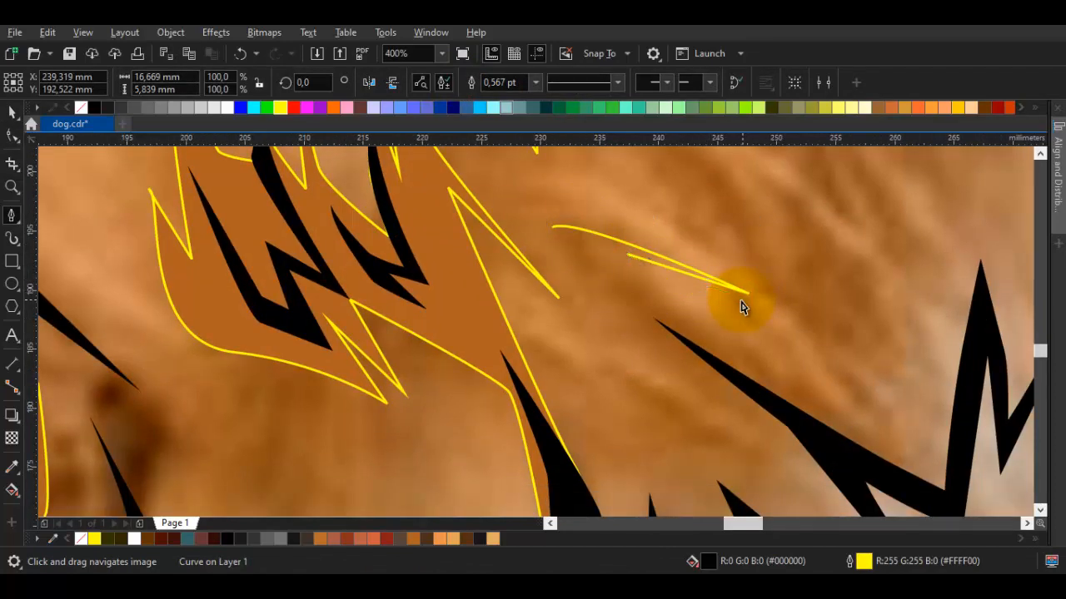
left_click_drag(851, 406, 707, 375)
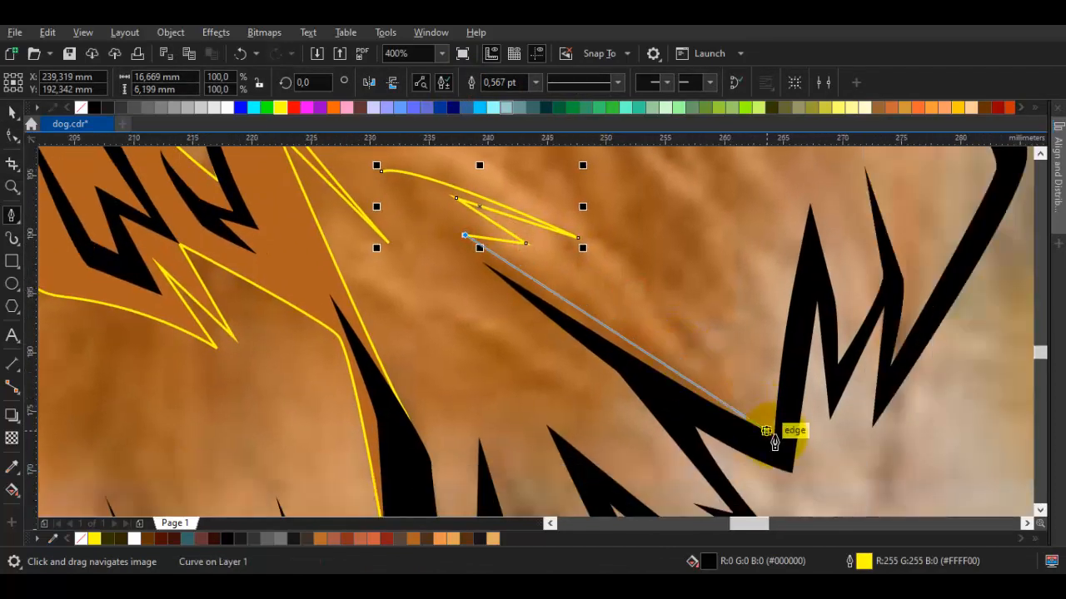
left_click_drag(776, 437, 781, 451)
left_click_drag(404, 198, 457, 283)
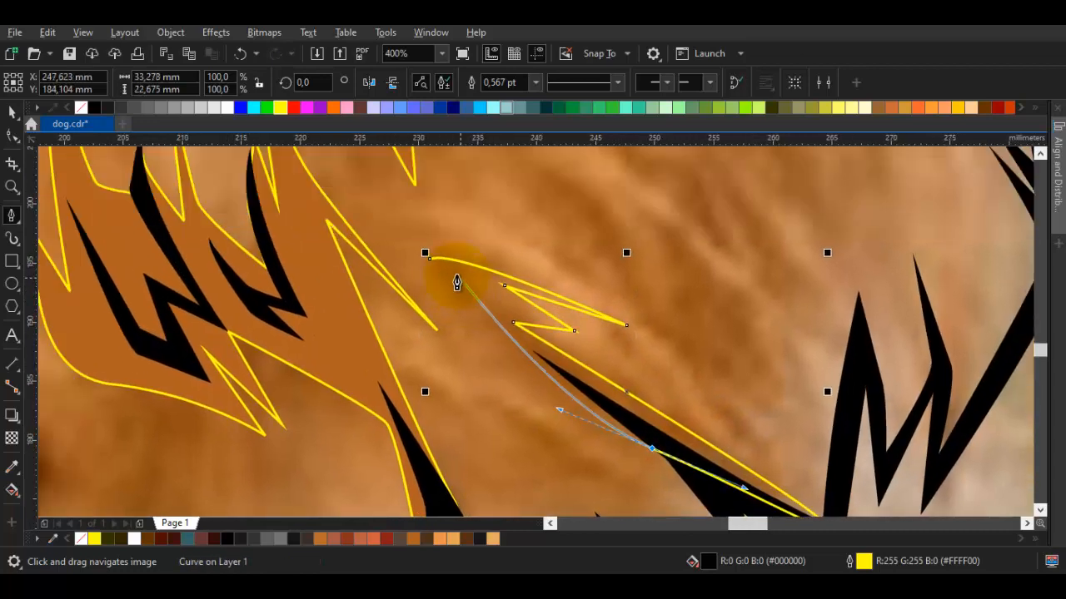
left_click(426, 260)
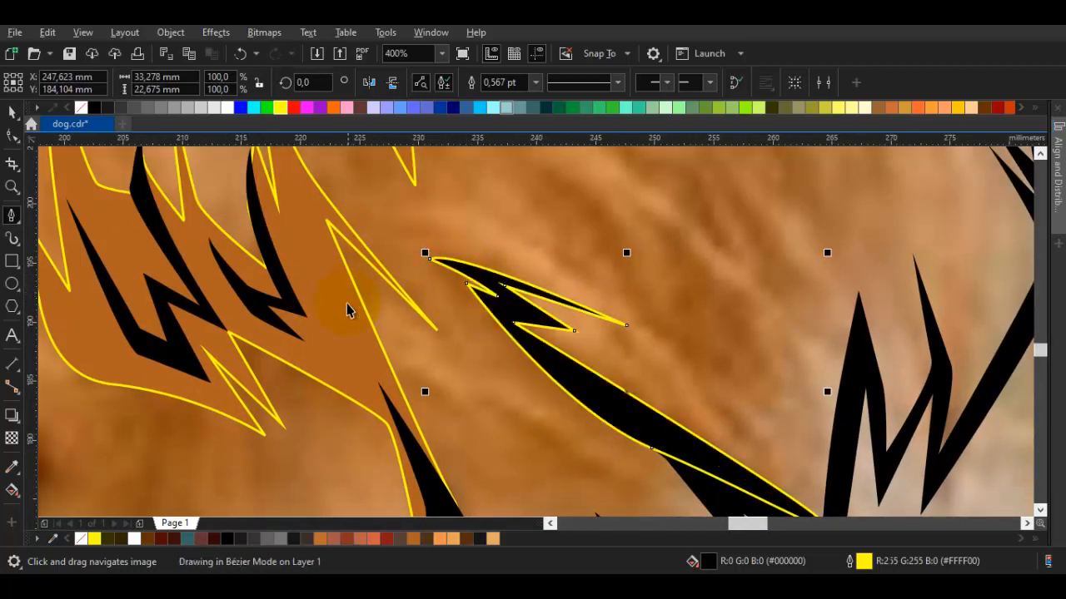
Merge the narrow fur shape into the brown shading and clear the selection
key("space")
key("Escape")
scroll(654, 344, "down", 2)
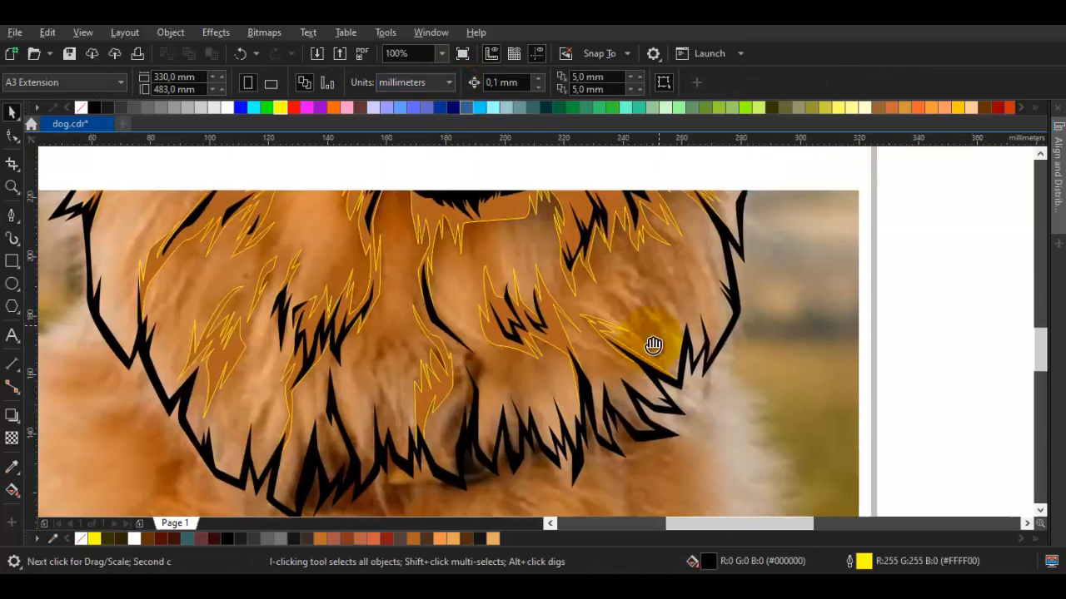
Start another fur shape above the narrow one, drawing stepped spikes along its upper-left side
key("space")
scroll(621, 321, "up", 2)
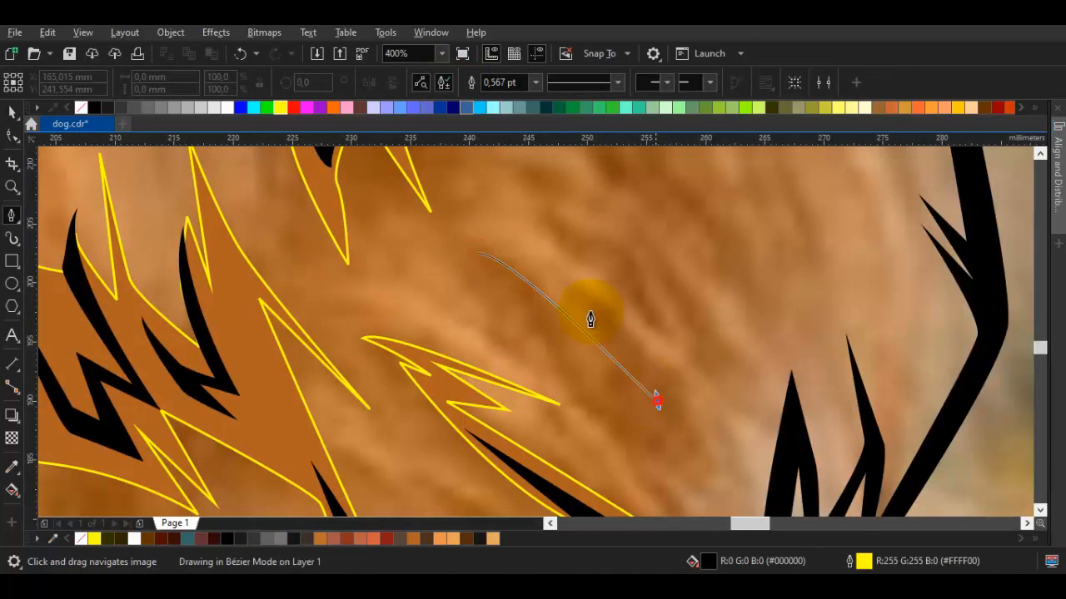
left_click(573, 295)
left_click(666, 364)
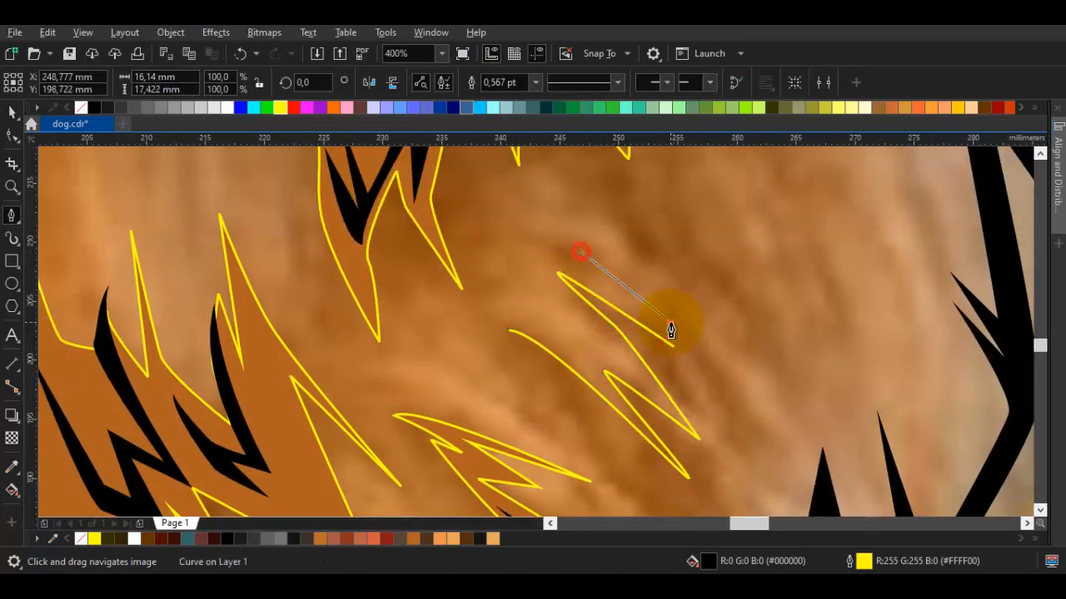
left_click(554, 186)
Run the outline down the right side to a low point, return with fur notches, and close the shape at about 25 by 36 mm
left_click_drag(725, 299, 754, 354)
left_click(796, 446)
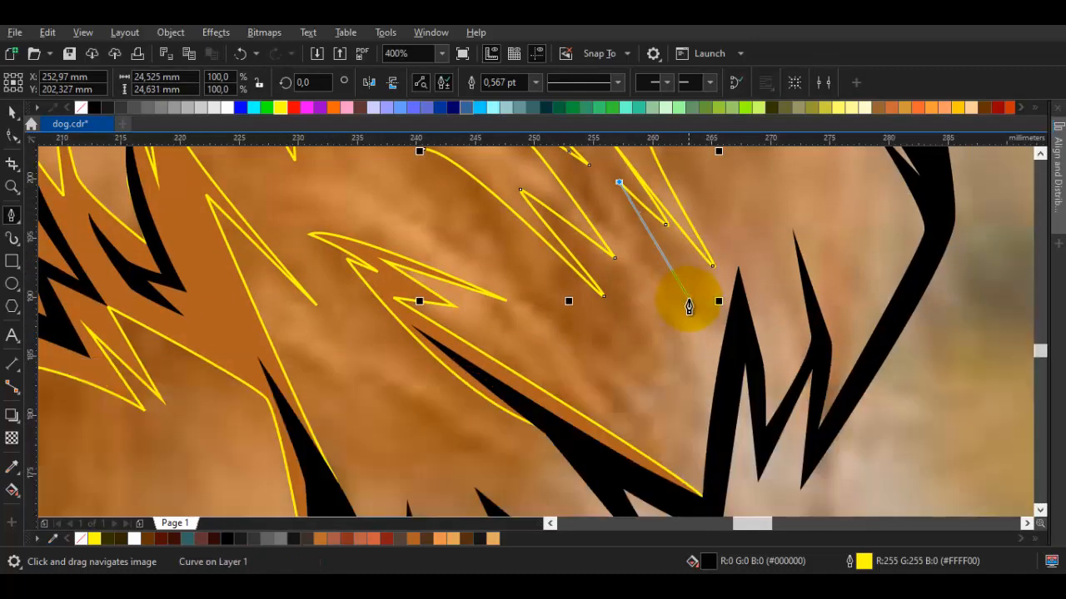
left_click(675, 293)
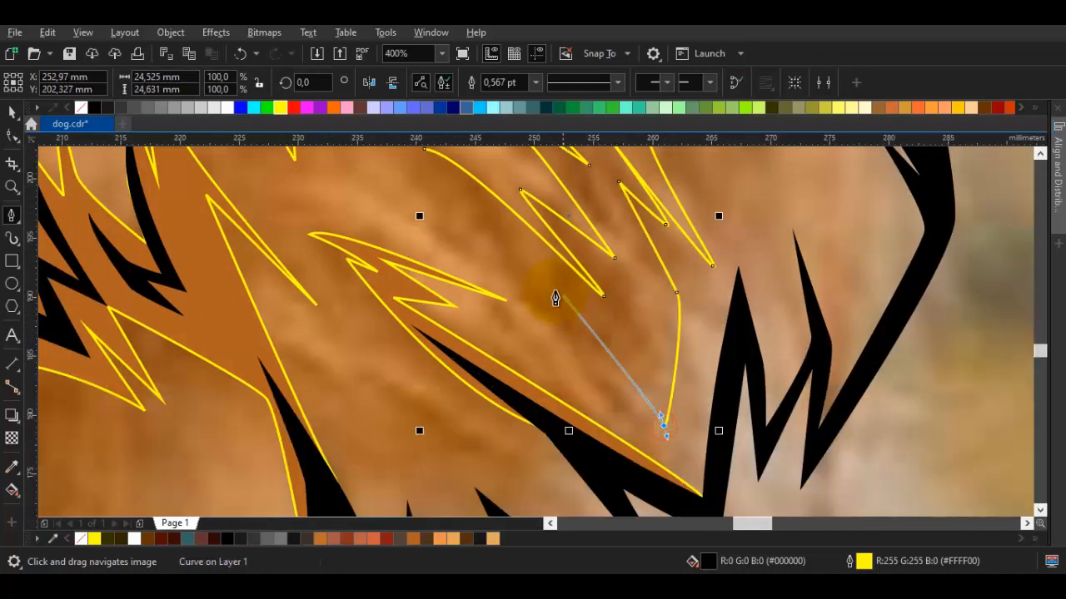
left_click_drag(494, 206, 517, 236)
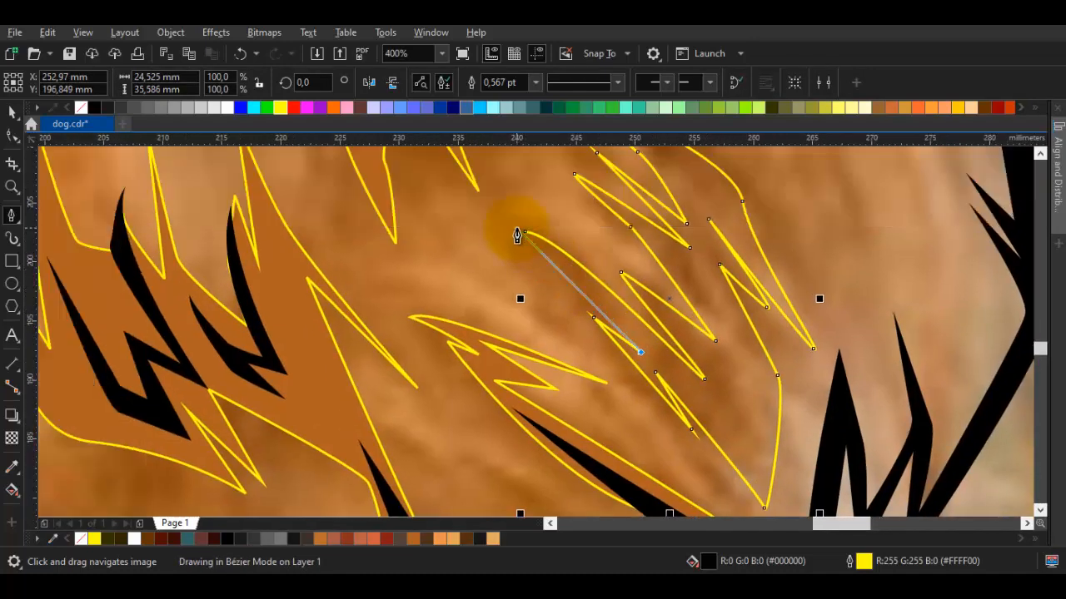
scroll(569, 280, "down", 3)
Weld the new spiky fur shape to the existing brown shading and clear the selection
key("space")
left_click(476, 146, "shift")
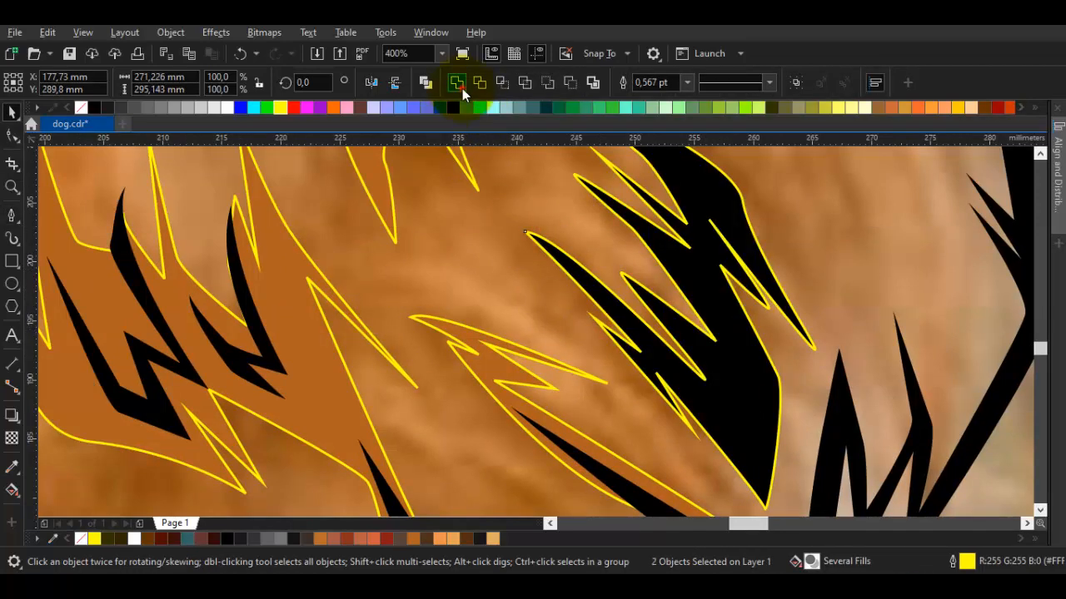
left_click(456, 83)
scroll(582, 231, "down", 5)
left_click(801, 308)
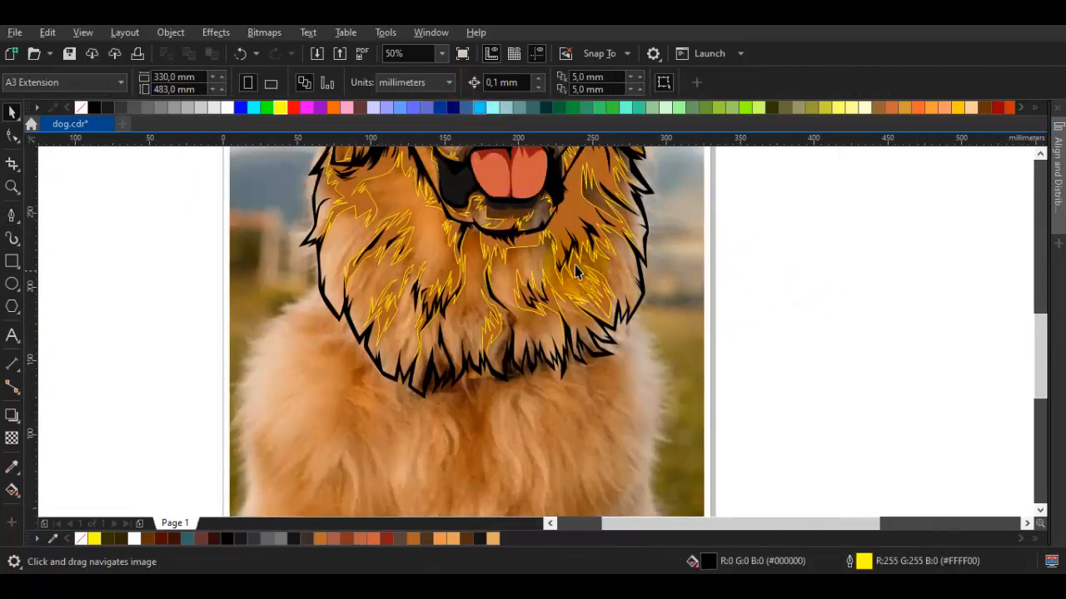
Draw a forked fur shape in the open fur on the left of the chest, about 7 by 18 mm
scroll(398, 275, "up", 3)
key("space")
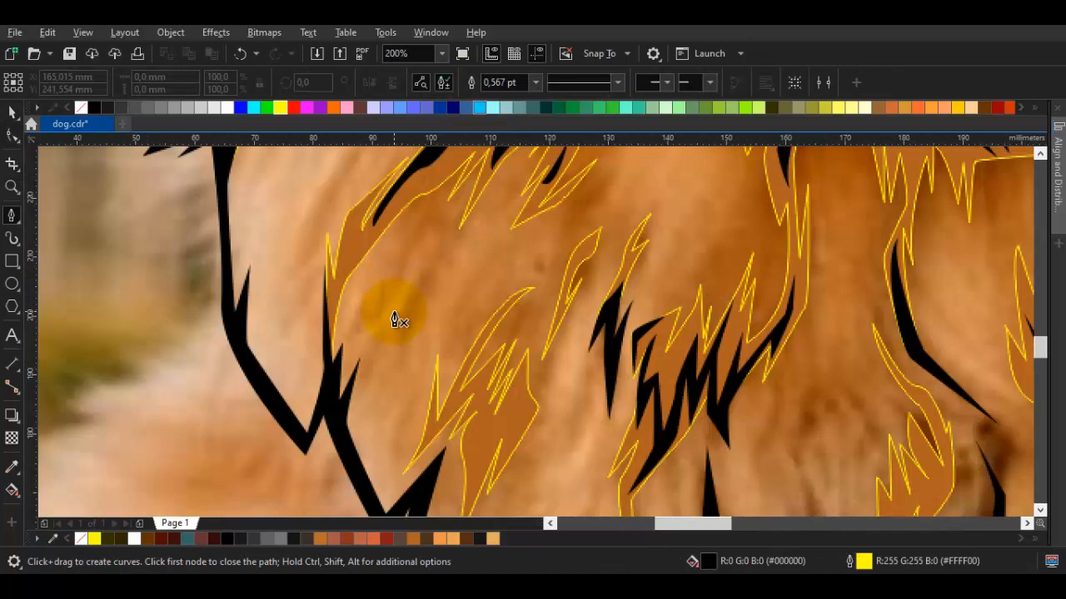
left_click(398, 365)
scroll(436, 277, "up", 1)
left_click_drag(437, 277, 469, 296)
scroll(470, 296, "down", 2)
scroll(470, 297, "up", 1)
key("space")
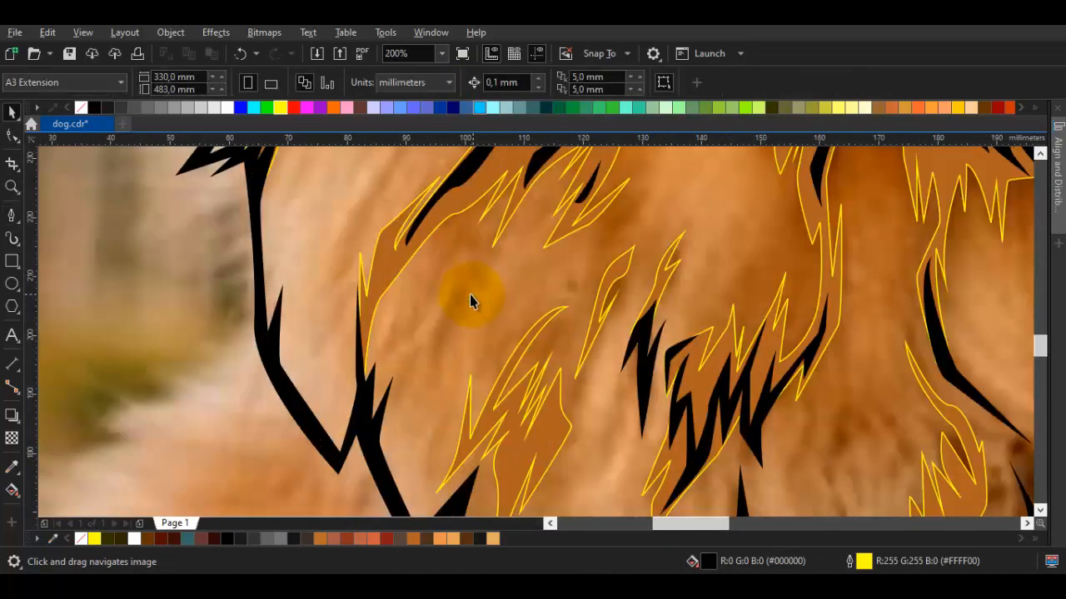
key("space")
scroll(438, 306, "up", 2)
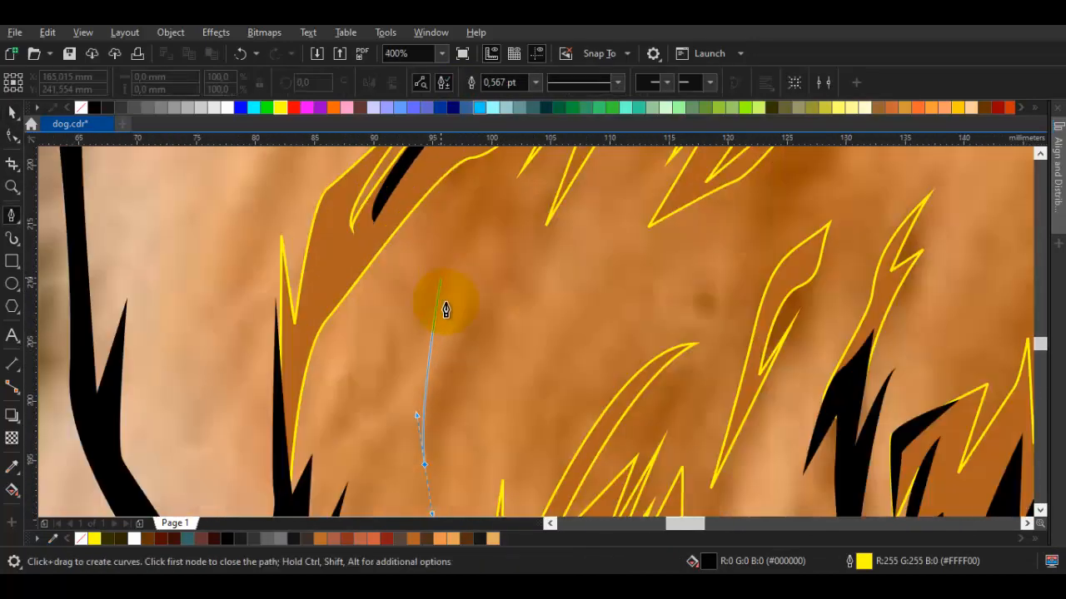
left_click(473, 250)
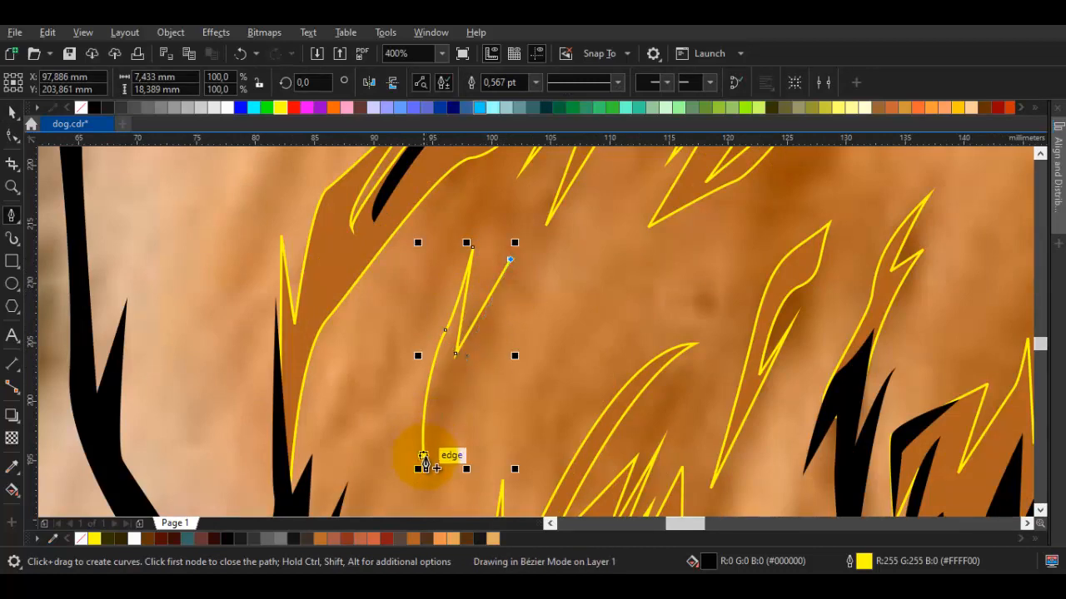
left_click_drag(421, 364, 421, 364)
Weld the forked chest fur shape to the existing brown shading and clear the selection
key("space")
left_click(351, 233, "shift")
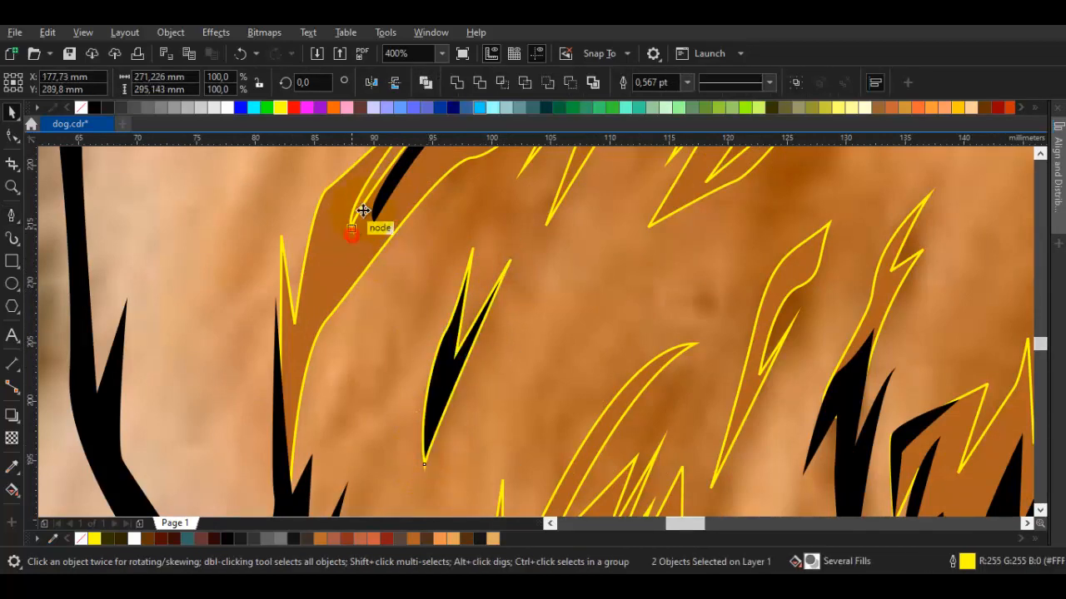
left_click(461, 89)
scroll(557, 283, "down", 2)
left_click(557, 283)
Draw a slim leaf-shaped fur strand in the light neck fur at the upper left, about 8 by 15 mm
scroll(427, 322, "up", 2)
key("space")
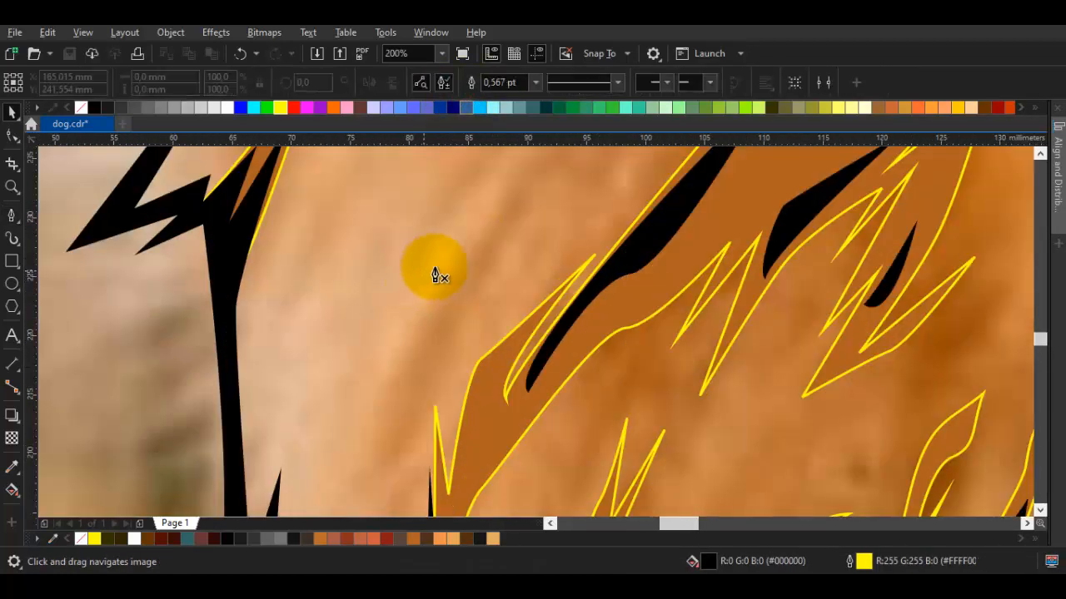
left_click(505, 209)
left_click_drag(412, 380, 482, 266)
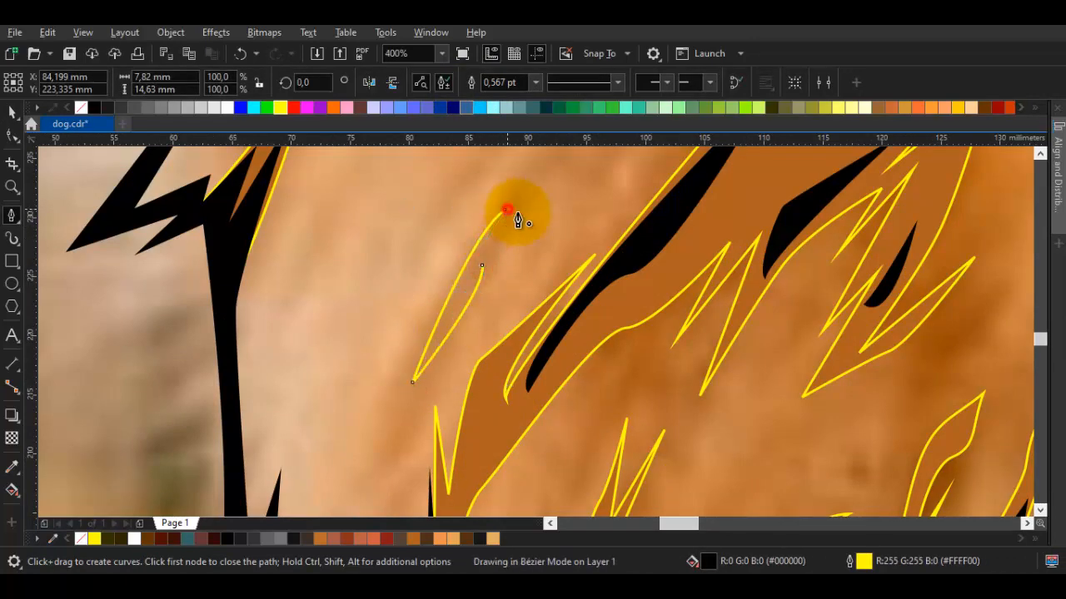
left_click(506, 210)
Weld the slim neck strand to the brown shading and clear the selection
key("space")
left_click(709, 230, "shift")
left_click(456, 84)
scroll(704, 304, "down", 6)
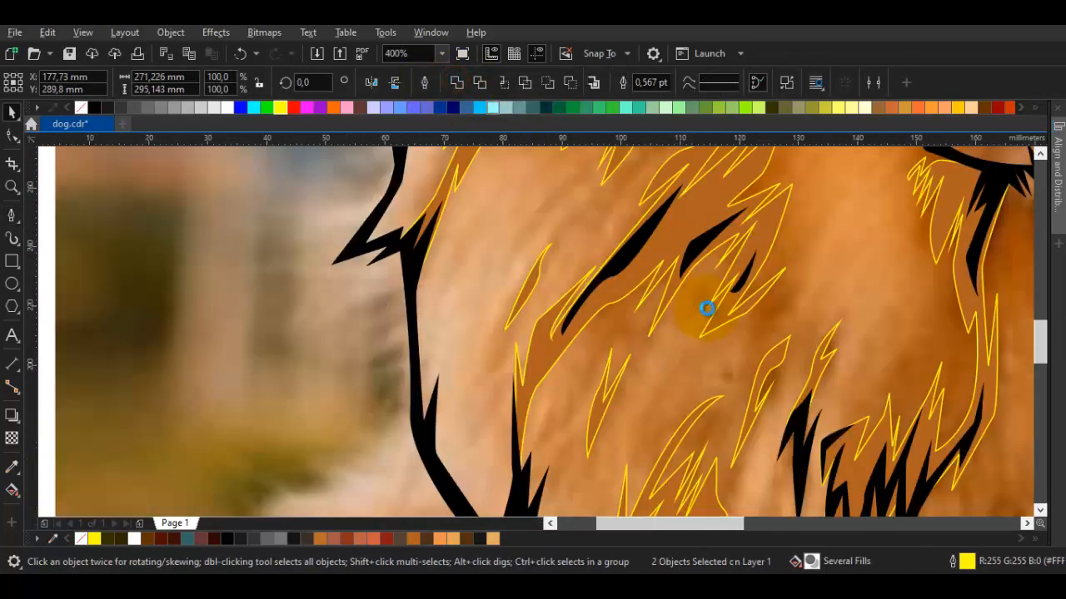
key("Escape")
Try filling the head's base shape with the light tan sampled from the coloured silhouette beside the page
scroll(729, 374, "down", 2)
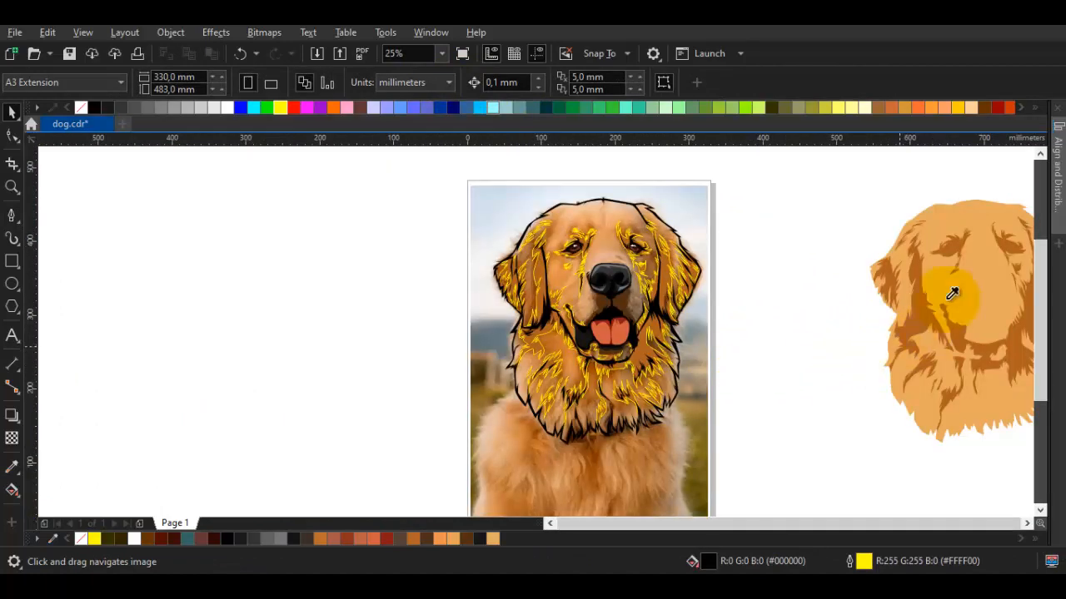
key("i")
left_click(946, 258)
left_click(595, 214)
key("space")
Try selecting the dog artwork on the page and setting its outlines to None
scroll(594, 214, "up", 1)
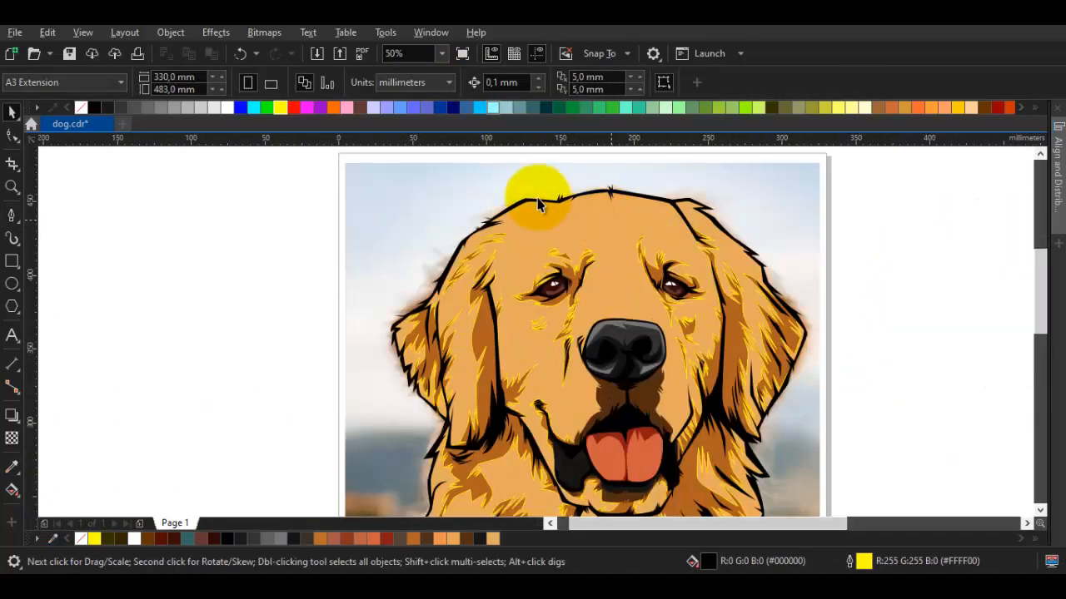
scroll(192, 209, "down", 4)
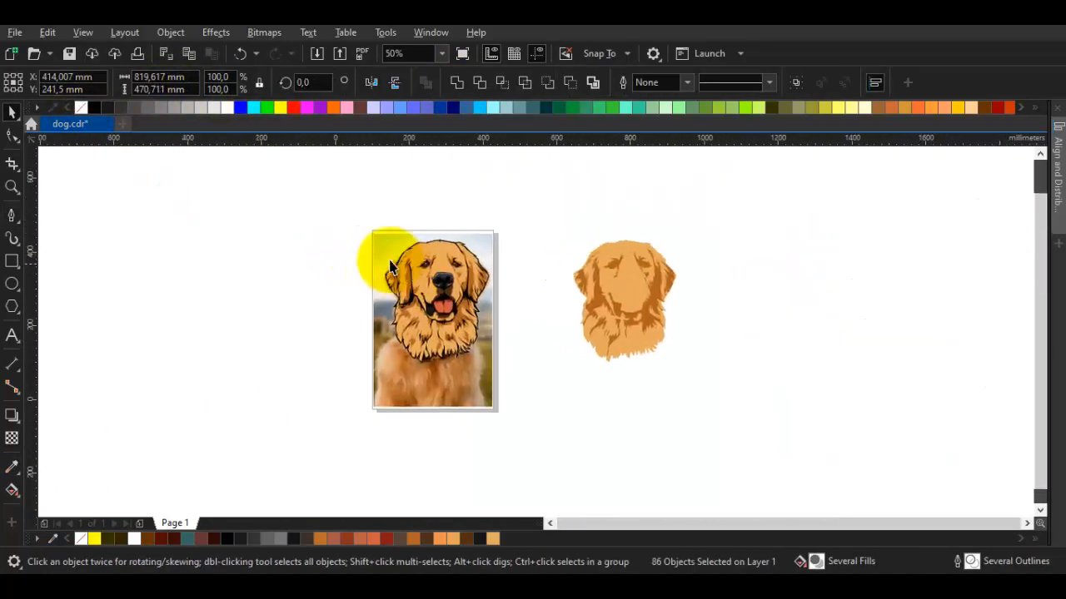
key("Escape")
mouse_move(532, 386)
left_mouse_down()
mouse_move(394, 252)
mouse_move(392, 230)
left_mouse_up()
scroll(393, 233, "up", 1)
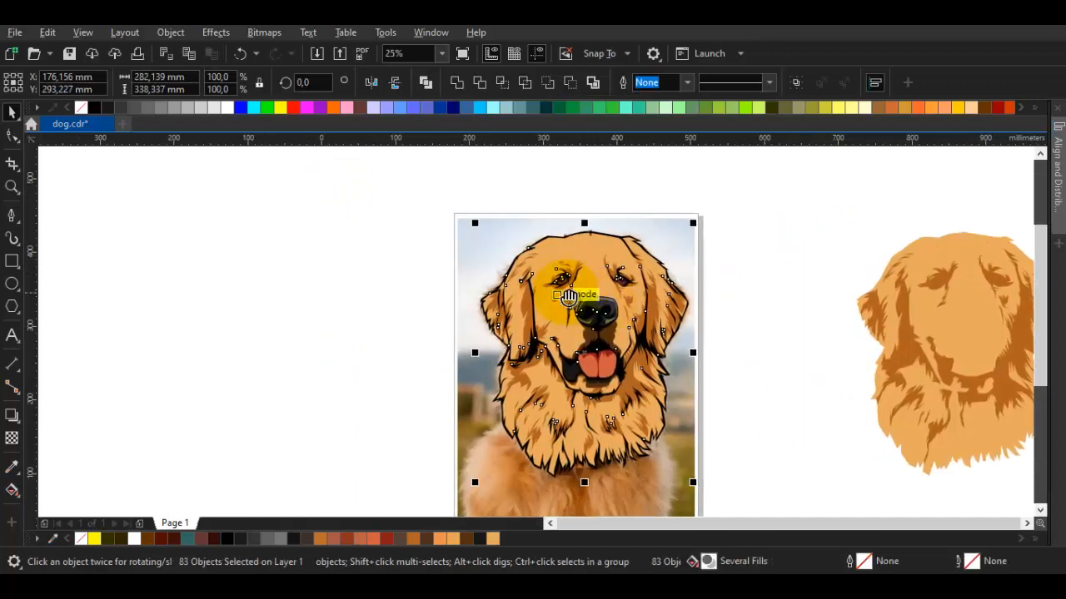
Place a copy of the outline-free dog artwork on the empty canvas left of the page and inspect it
mouse_move(576, 297)
left_mouse_down()
mouse_move(225, 274)
mouse_move(237, 270)
left_mouse_up()
right_click(237, 271)
left_click(297, 202)
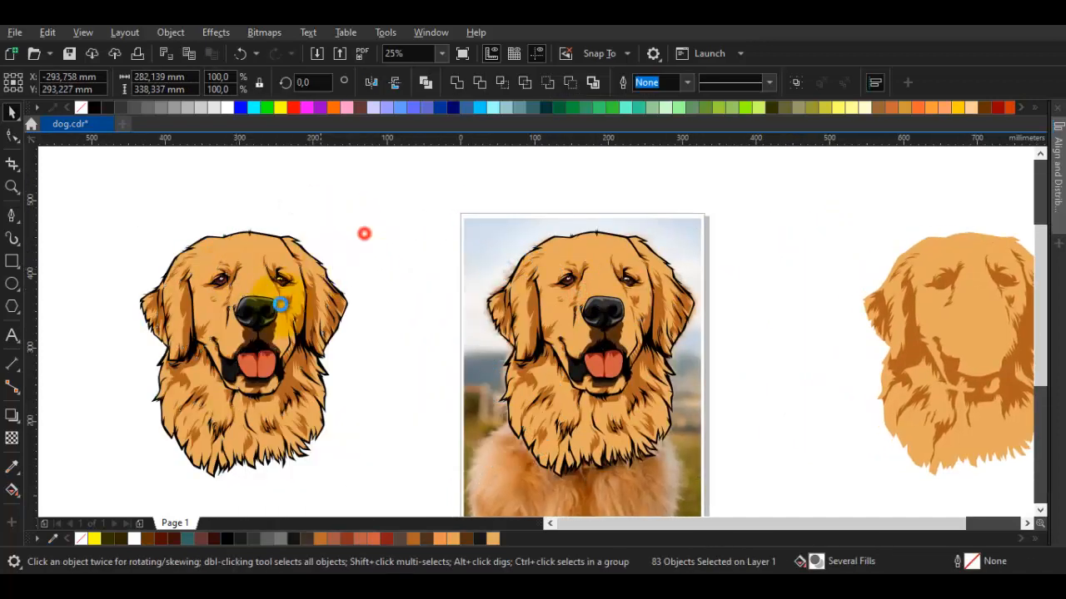
key("Escape")
scroll(199, 324, "up", 2)
scroll(430, 333, "up", 1)
scroll(430, 326, "down", 2)
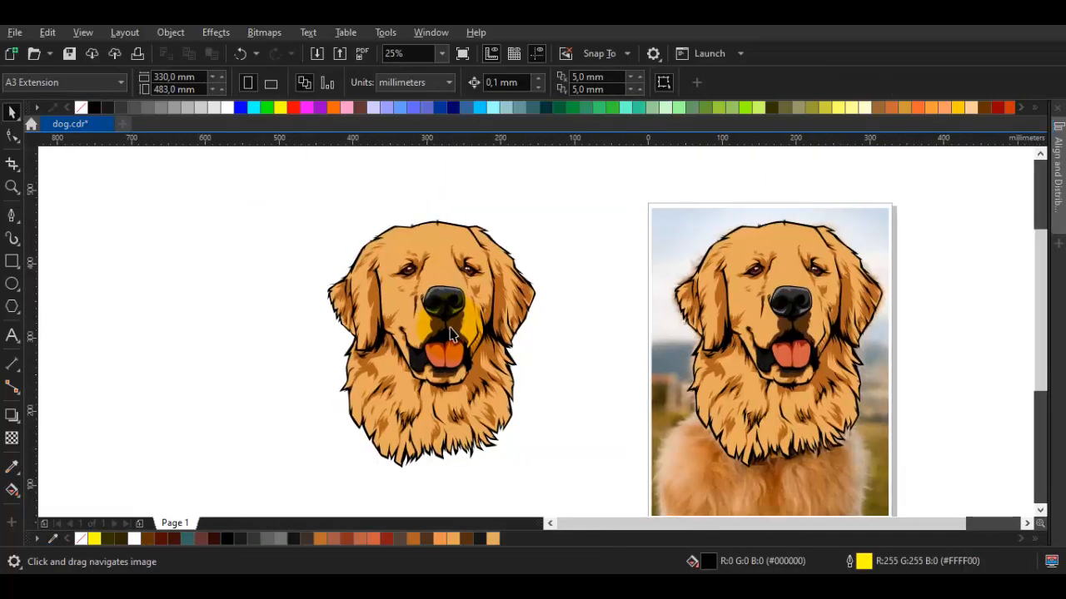
scroll(440, 309, "up", 1)
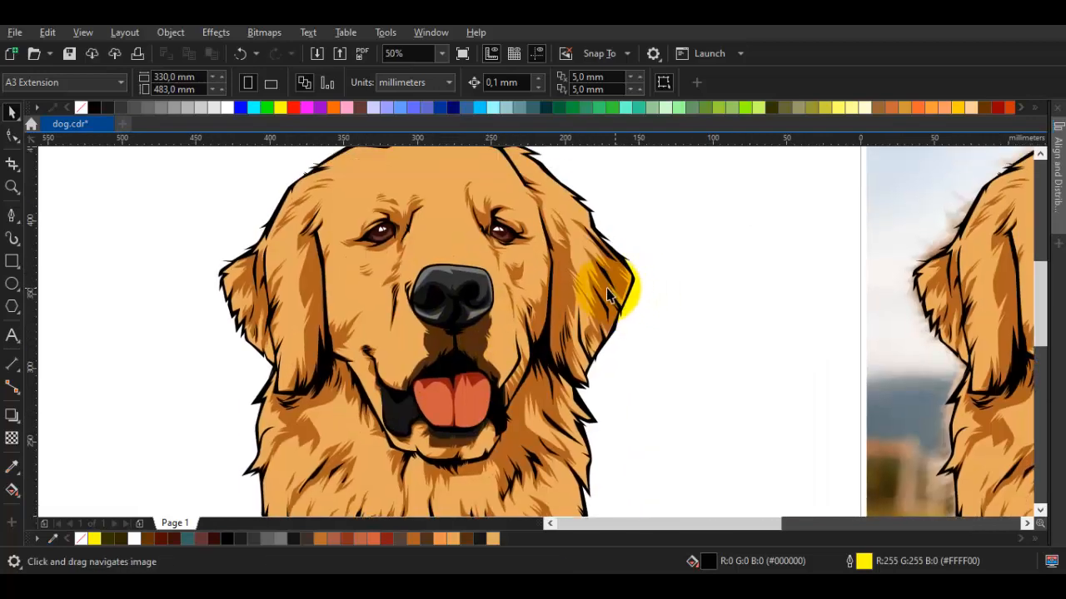
scroll(500, 291, "down", 1)
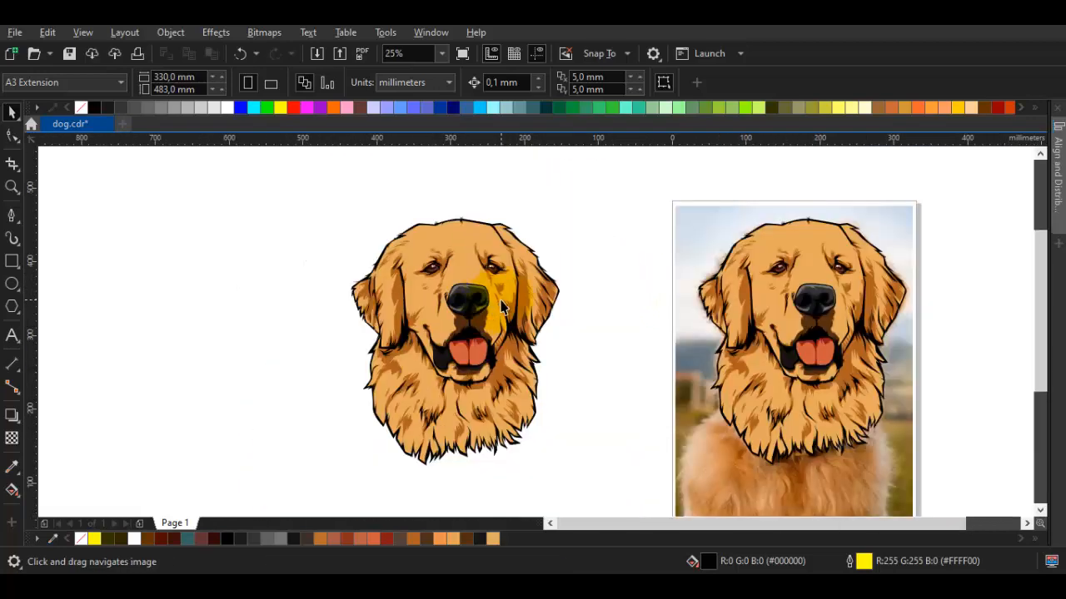
Draw a long curved fur strand with notches down the left cheek below the eye, about 20 by 31 mm
mouse_move(554, 314)
left_mouse_down()
mouse_move(706, 321)
mouse_move(778, 297)
mouse_move(645, 295)
left_mouse_up()
scroll(777, 297, "up", 1)
key("p")
scroll(602, 309, "up", 2)
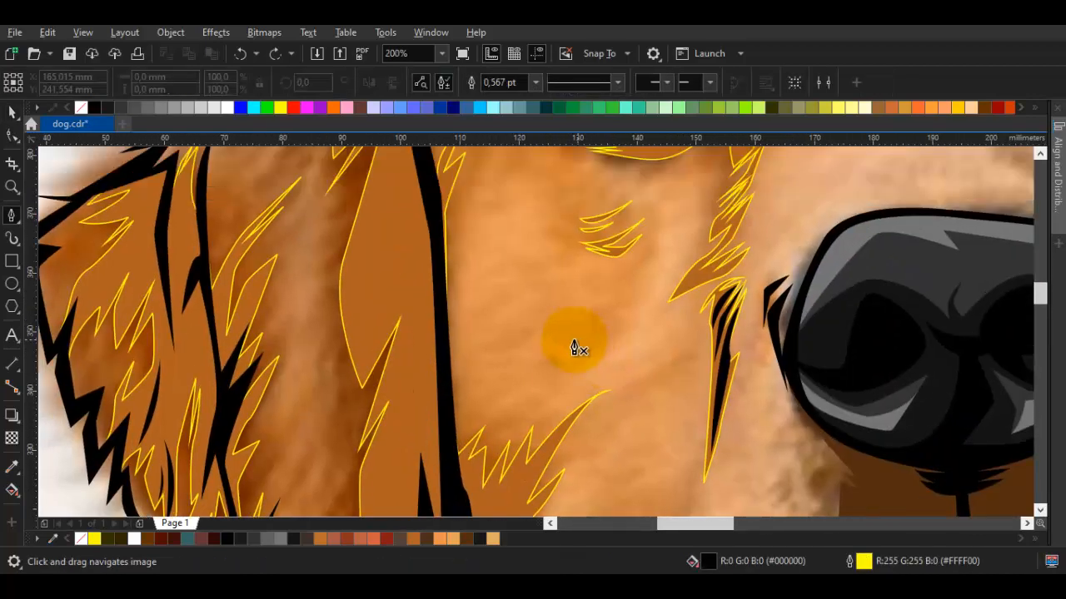
left_click(550, 409)
scroll(626, 316, "up", 1)
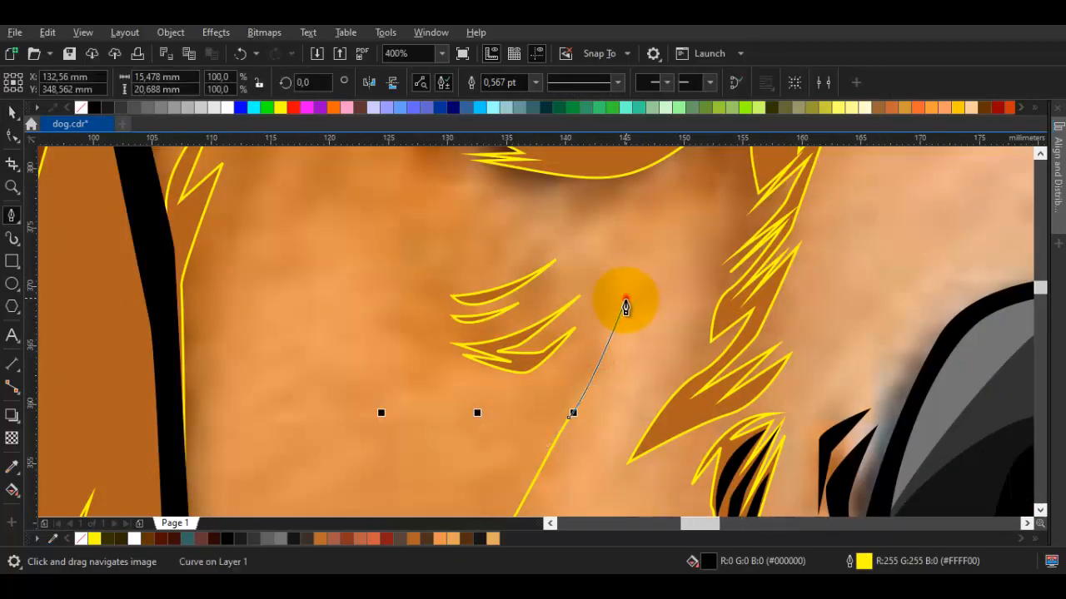
left_click(630, 293)
left_click_drag(573, 403, 631, 275)
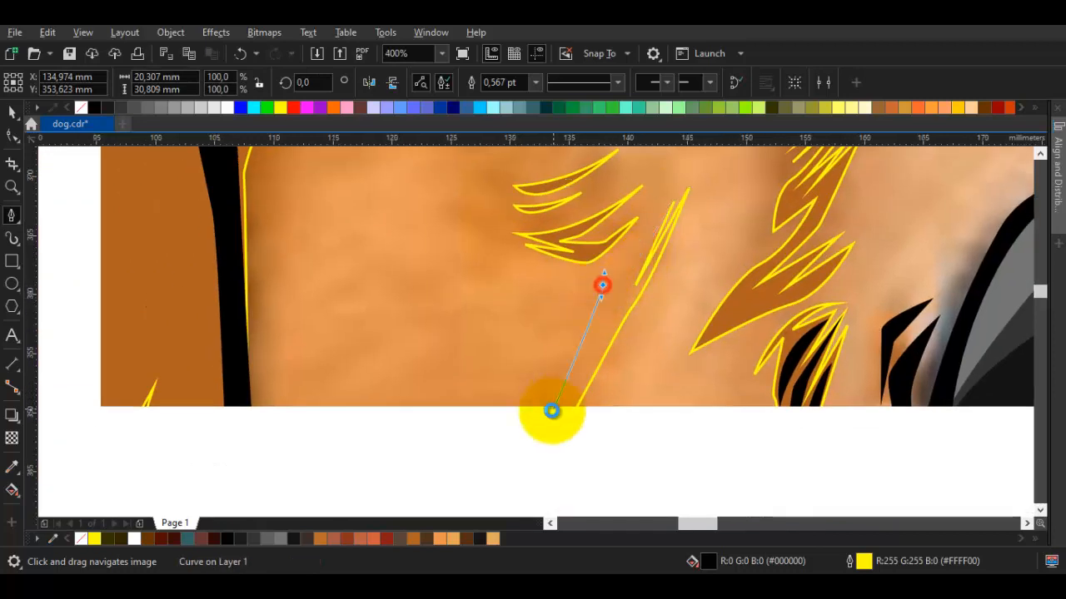
left_click_drag(551, 411, 593, 304)
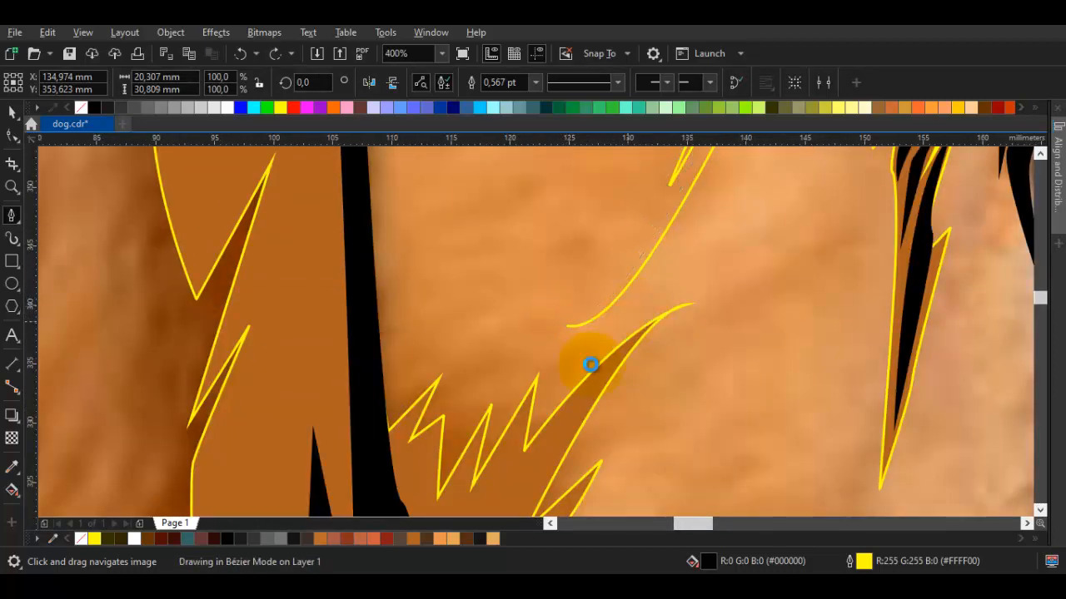
Weld the long cheek strand to the brown shading and clear the selection
key("space")
scroll(561, 248, "down", 2)
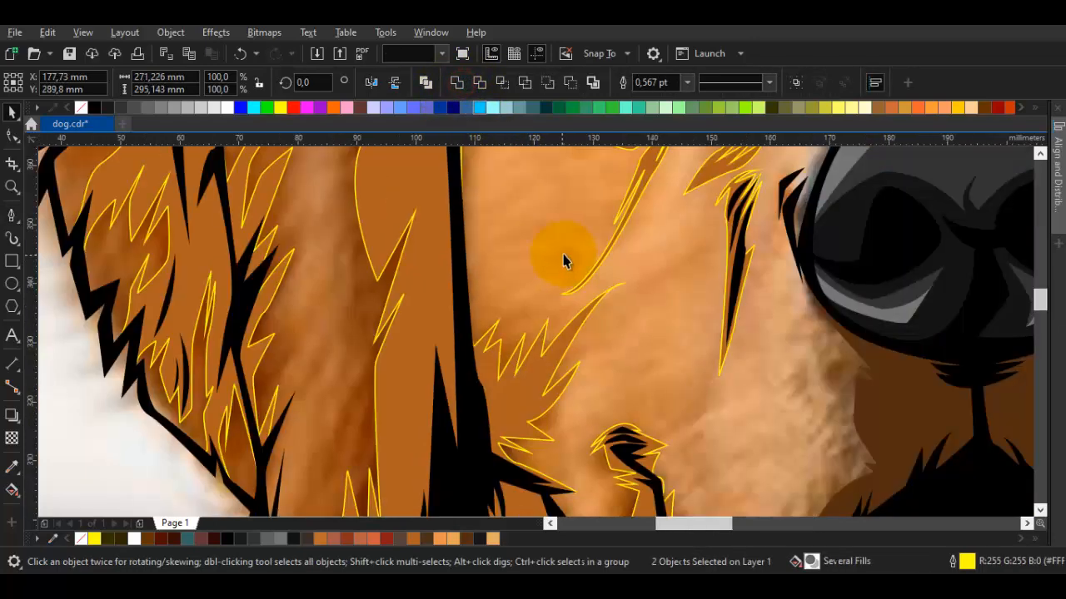
left_click(434, 295)
Draw two curved fur strands just above the left mouth corner, about 13 by 7 mm and 6.5 by 4.5 mm
key("space")
scroll(433, 287, "down", 2)
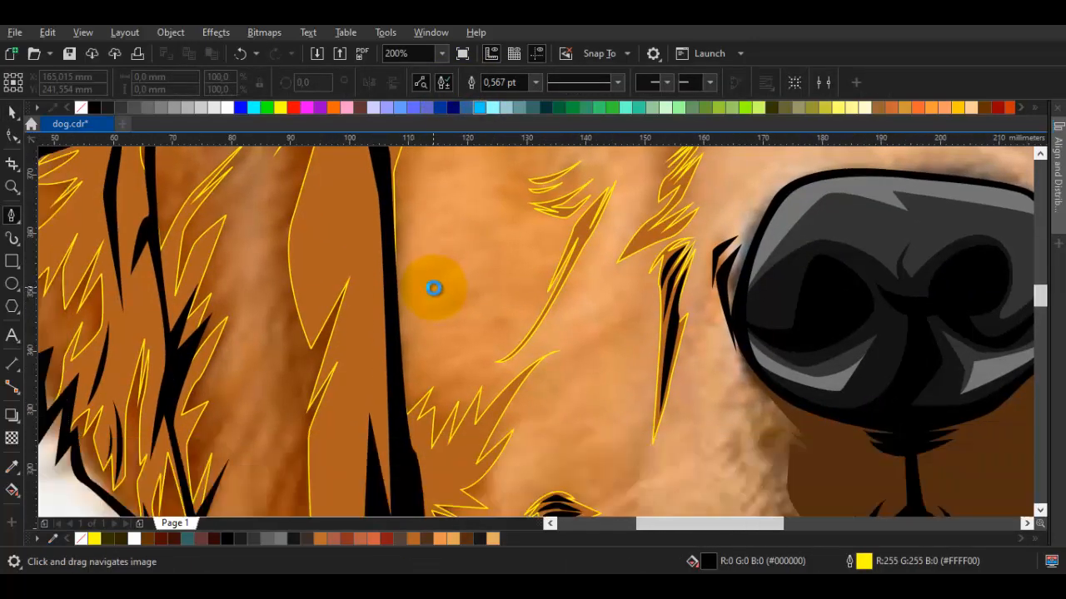
scroll(435, 344, "up", 4)
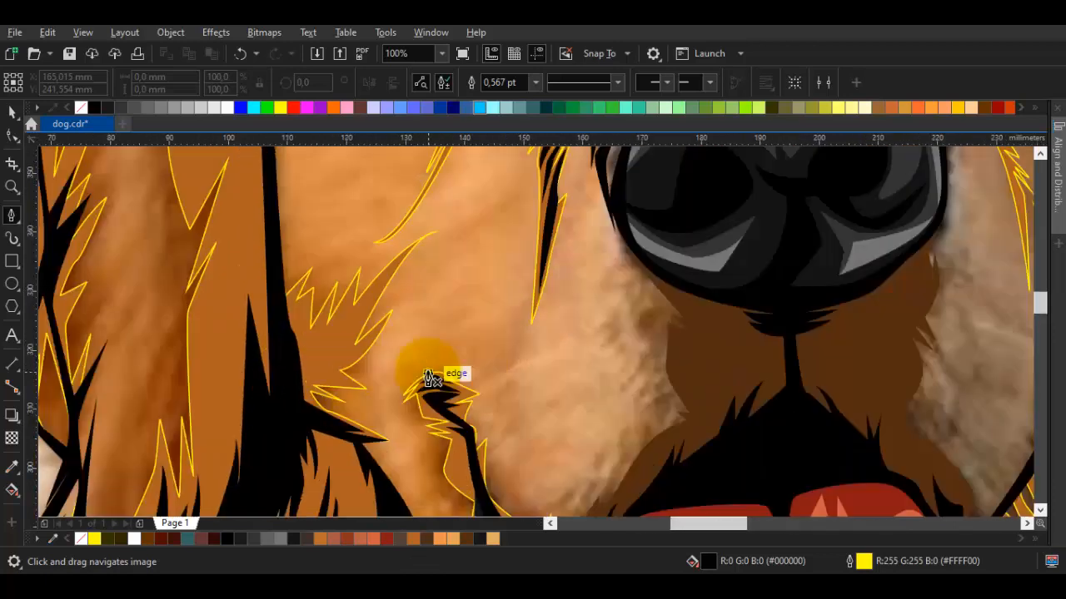
left_click(534, 309)
left_click(454, 389)
scroll(426, 375, "up", 1)
left_click(334, 344)
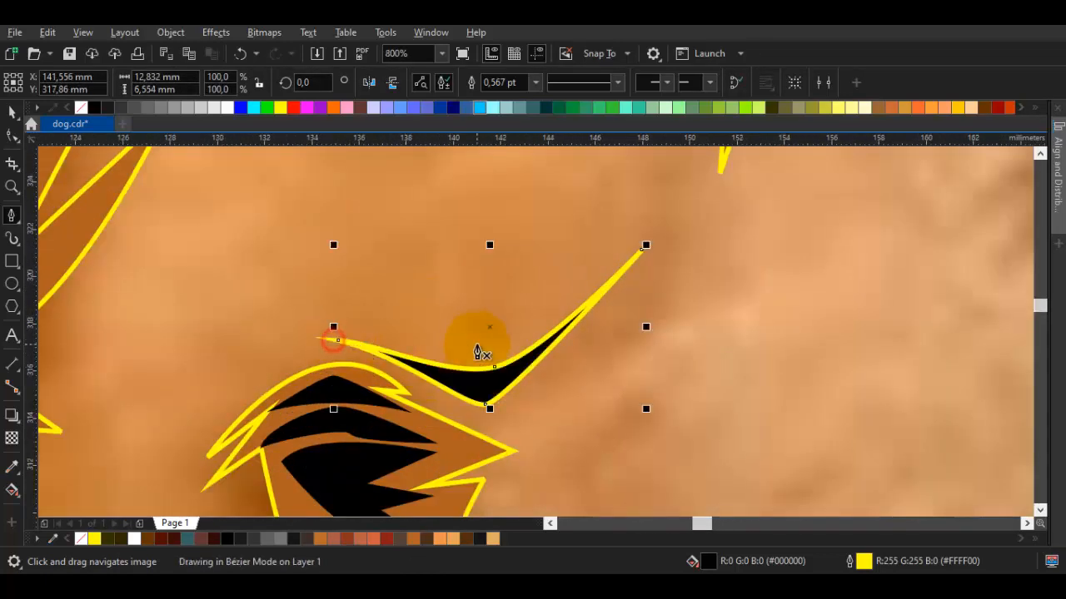
left_click(459, 341)
left_click(614, 236)
left_click(459, 342)
Weld both mouth-corner strands to the brown shading, clear the selection, and save the drawing
key("space")
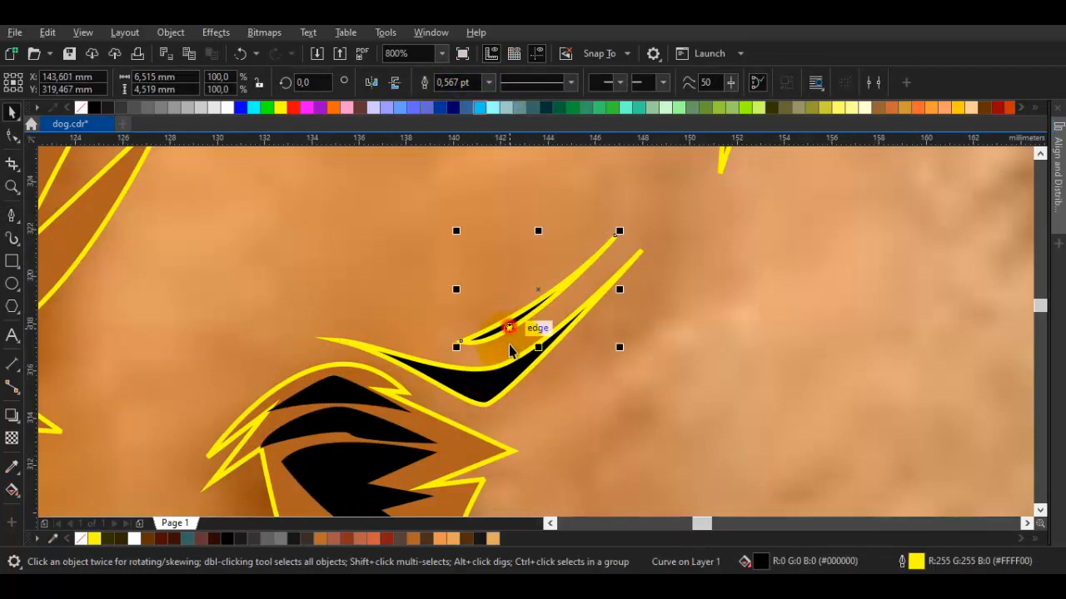
left_click(452, 453, "shift")
left_click(454, 82)
scroll(666, 292, "down", 3)
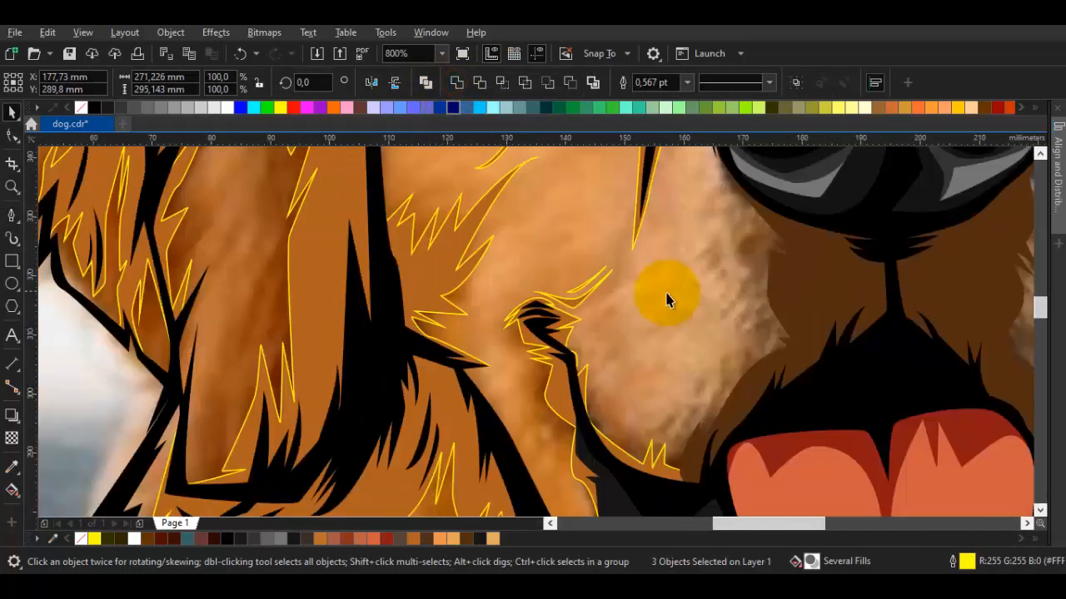
left_click(629, 329)
key("ctrl+s")
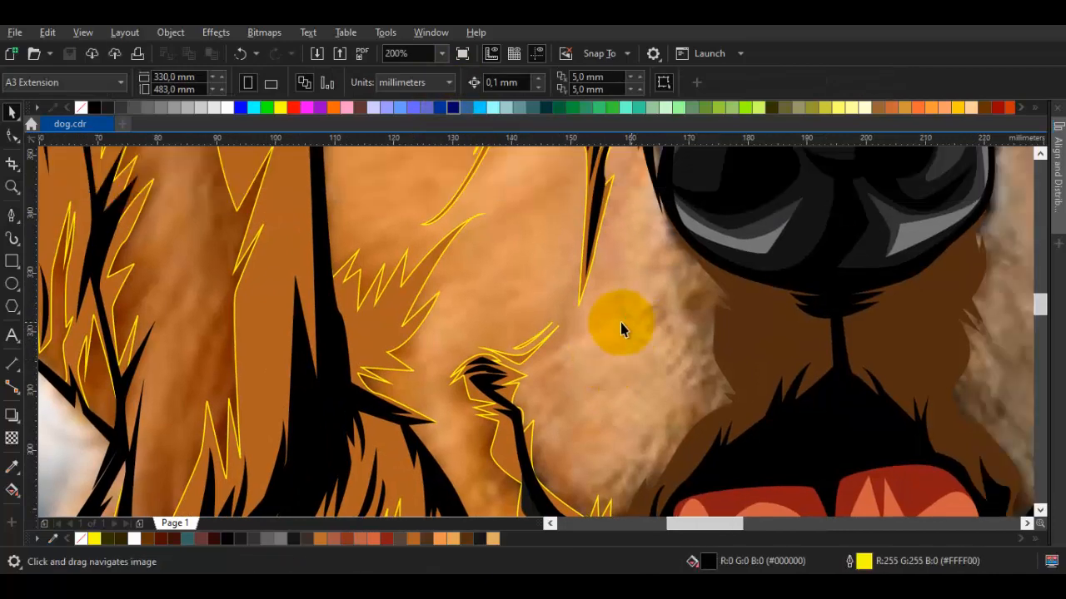
Draw a forked fur shape inside the left ear, beside the large brown area, about 8 by 19 mm
scroll(272, 330, "up", 1)
key("b")
left_click_drag(238, 422, 258, 466)
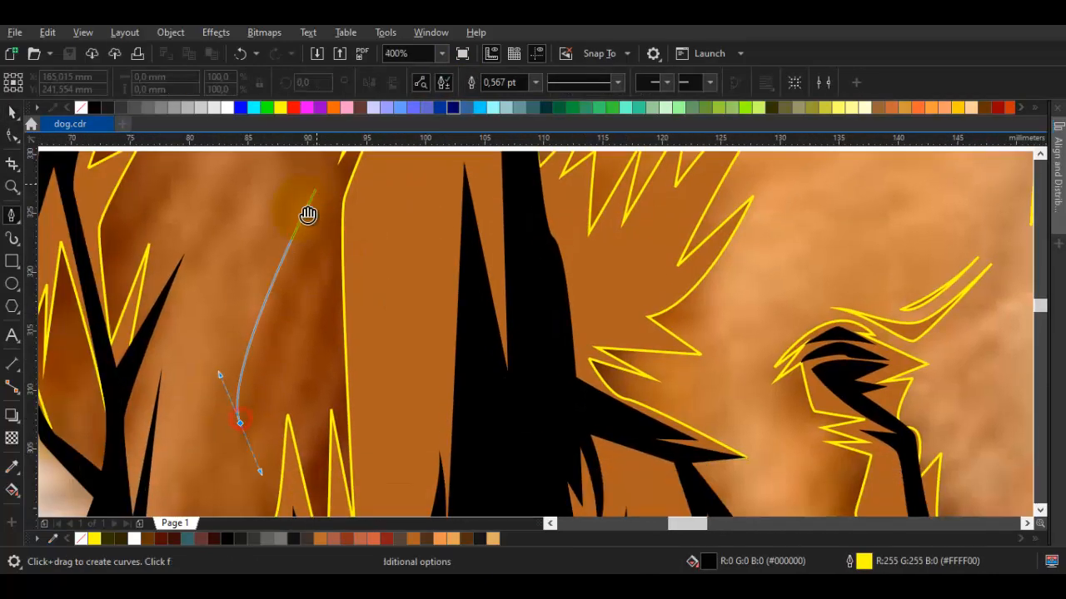
left_click(301, 267)
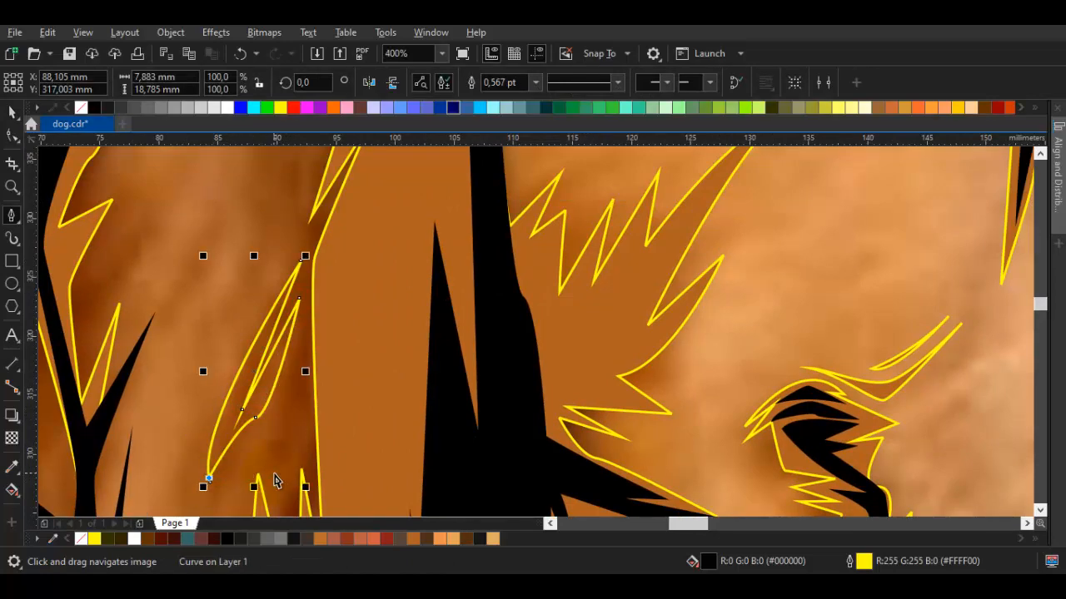
left_click(212, 488)
Weld the forked ear shape to the brown shading and save the drawing
key("space")
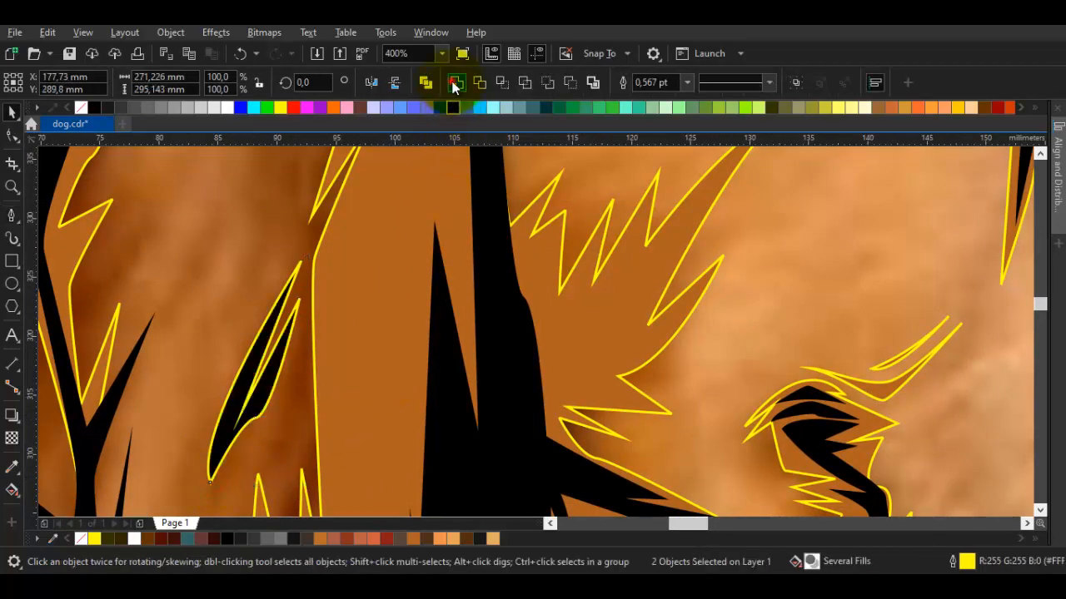
scroll(475, 329, "down", 1)
scroll(475, 330, "down", 5)
key("h")
Start a tall narrow fur shape at the centre of the forehead, outlining its spiked left side up to the black head line and across
scroll(543, 304, "up", 4)
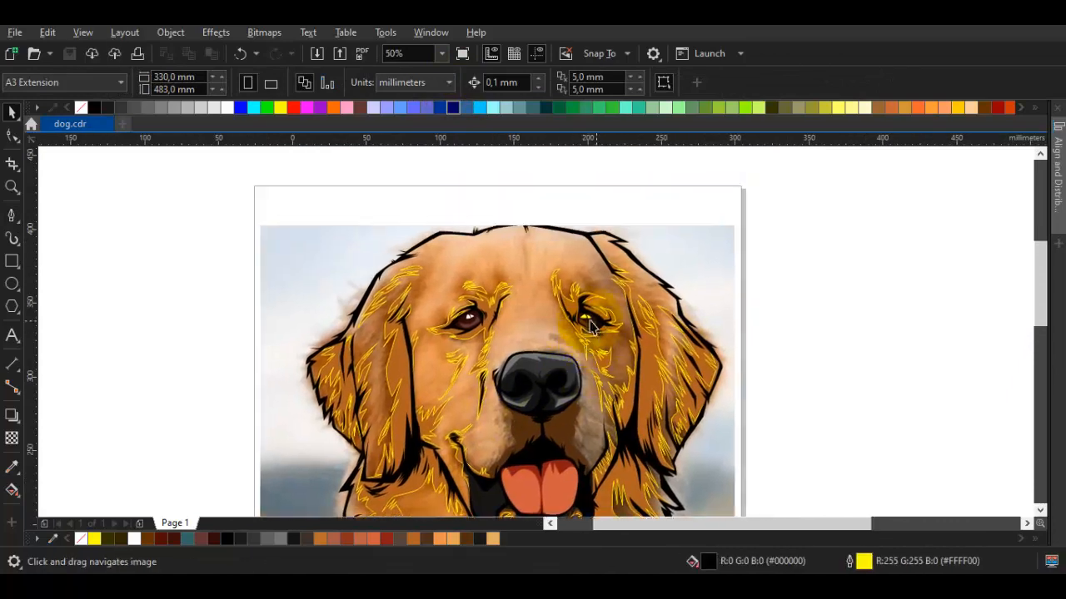
left_click_drag(542, 305, 558, 378)
key("F5")
left_click(511, 369)
scroll(523, 261, "up", 2)
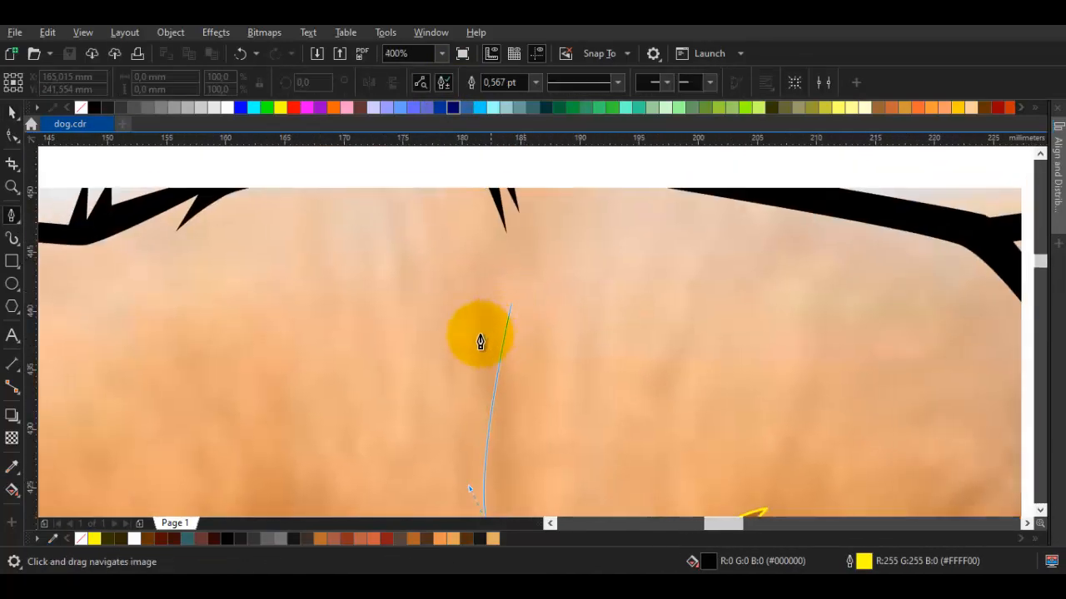
left_click(488, 333)
scroll(471, 221, "up", 1)
left_click_drag(470, 218, 512, 321)
left_click(549, 305)
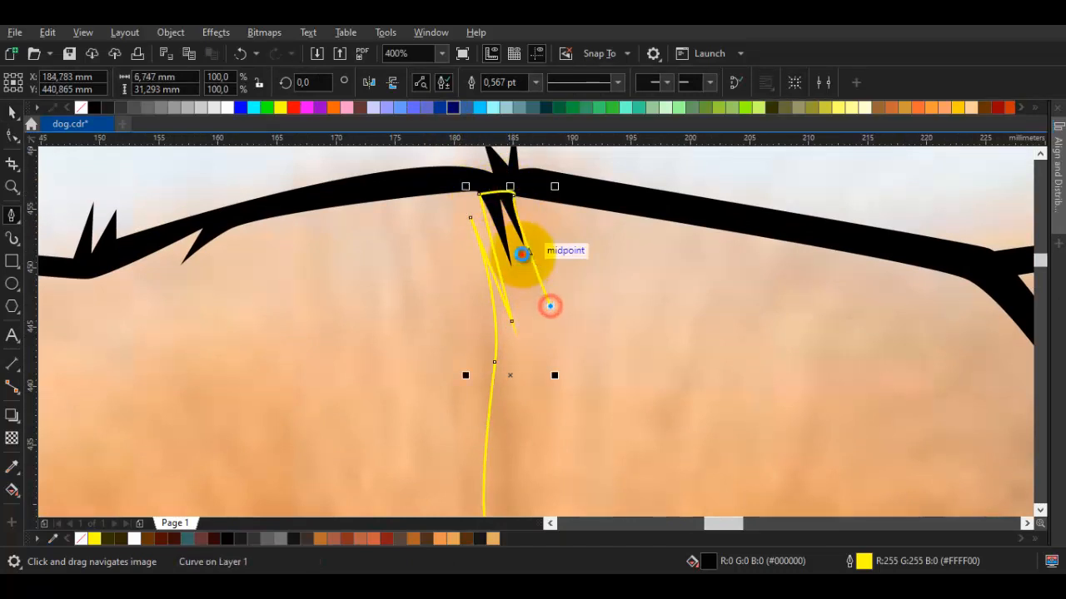
Complete the tall forehead fur shape down to its pointed lower tip, close its outline, and weld it to the brown shading
scroll(516, 254, "down", 2)
left_click(490, 166)
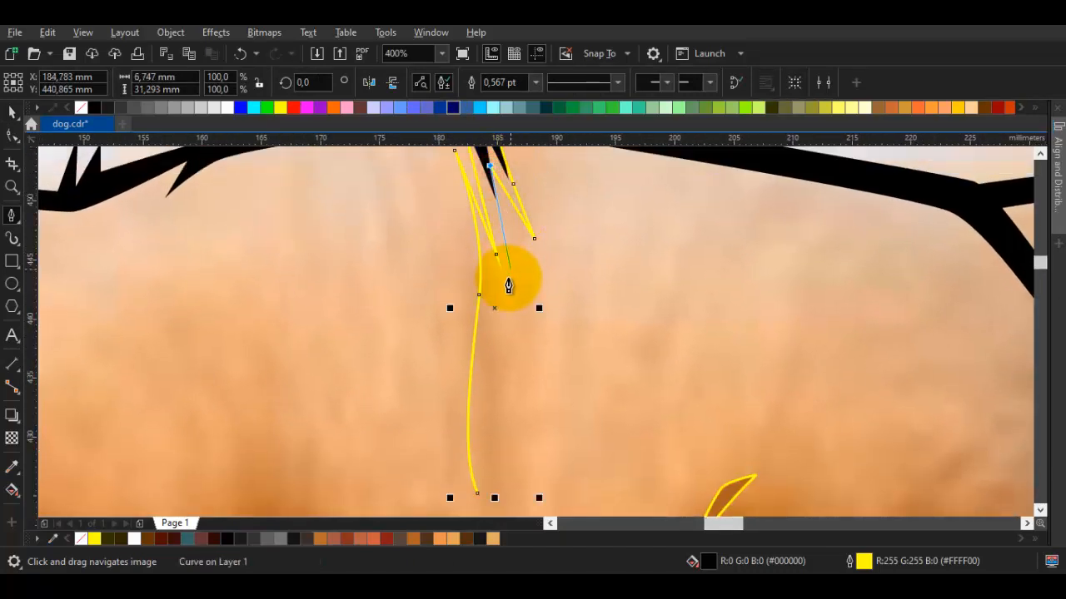
left_click_drag(504, 287, 479, 346)
scroll(479, 409, "down", 3)
left_click(477, 356)
left_click(497, 277)
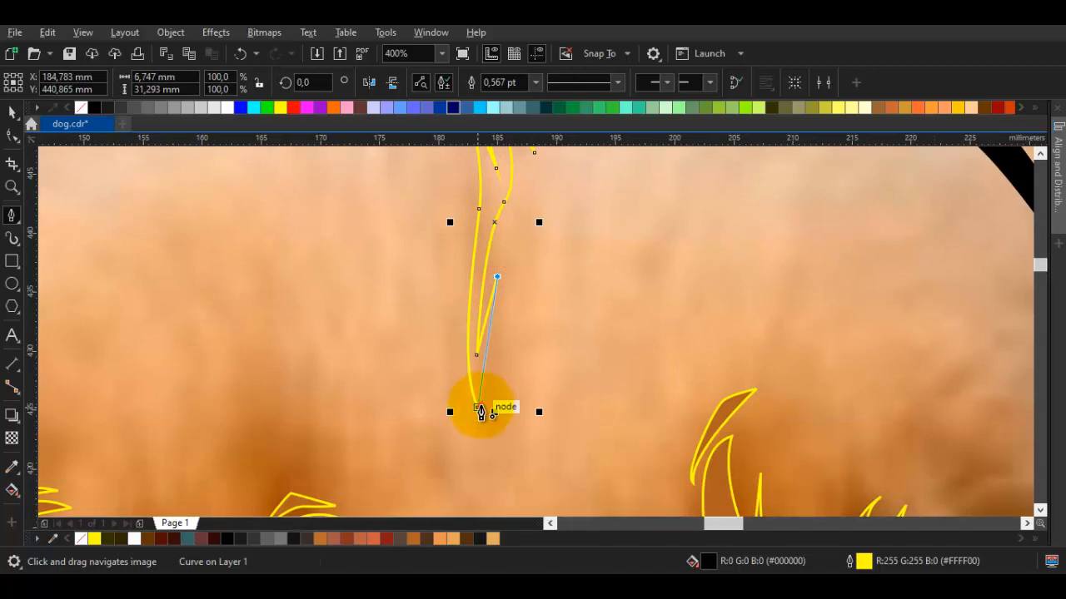
left_click(480, 411)
key("ctrl+a")
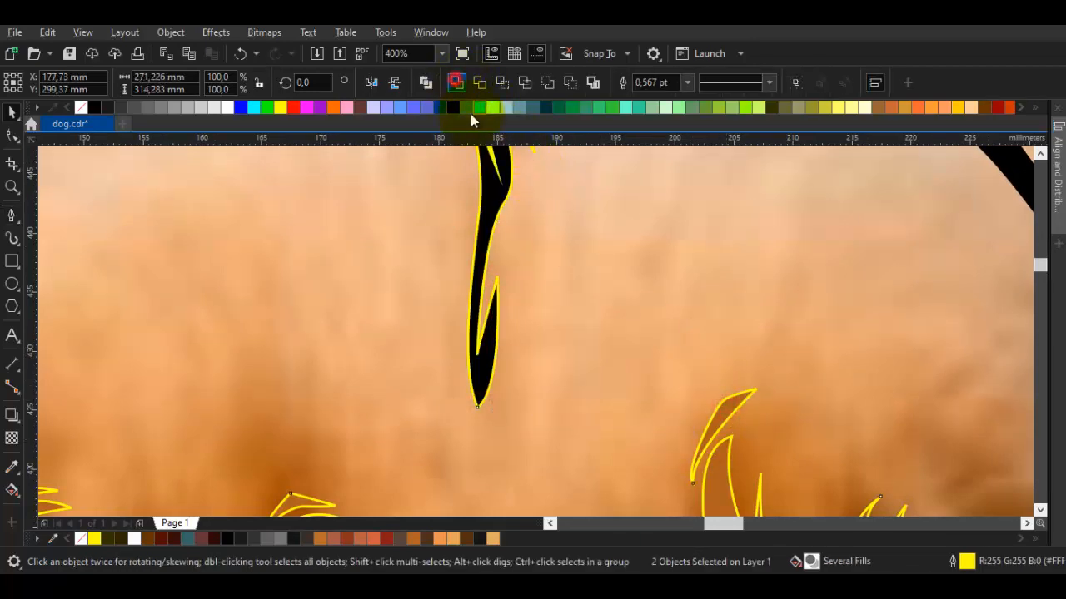
scroll(492, 238, "down", 3)
Draw a thin crescent fur strand below and left of the forehead strip and weld it to the brown shading
key("space")
scroll(487, 297, "up", 3)
left_click(515, 288)
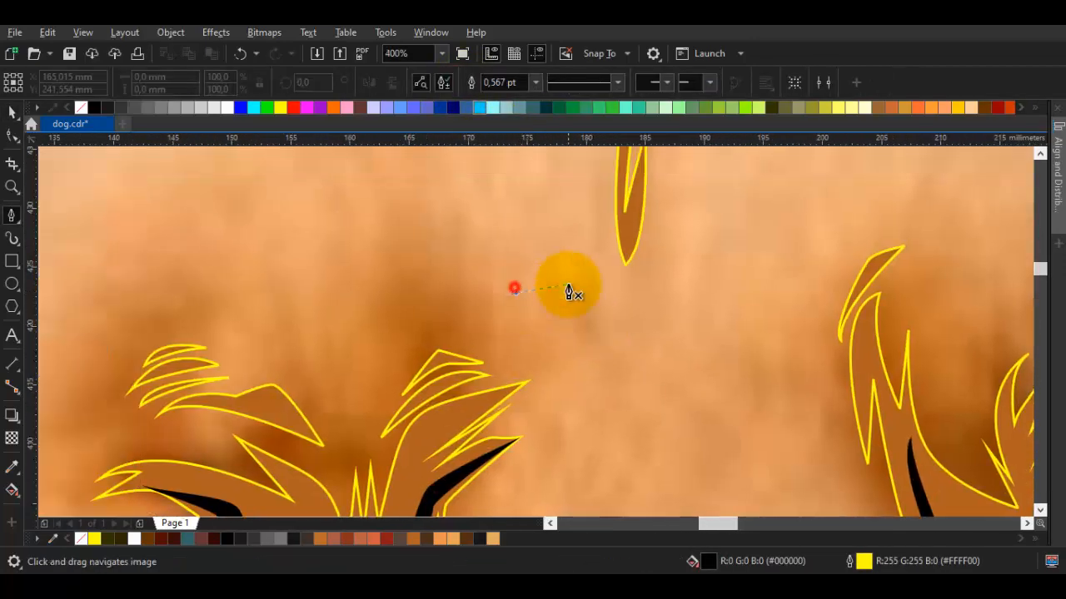
left_click_drag(602, 333, 533, 305)
left_click(515, 290)
key("space")
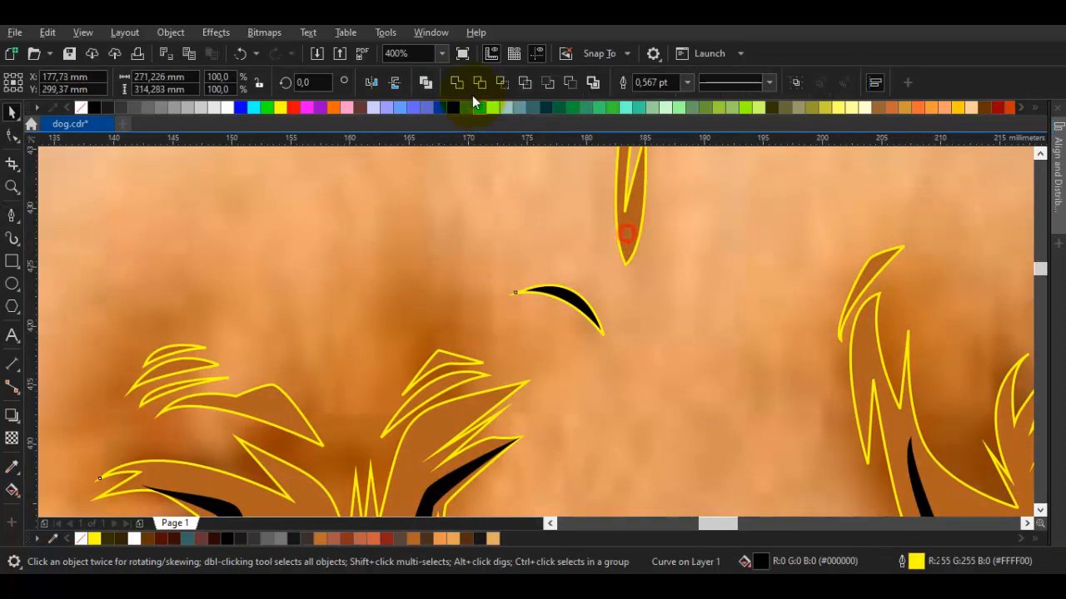
Draw a small strand right of the forehead strip's tip, about 2.4 by 5.9 mm, nudge it closer, and weld it to the brown shading
key("space")
left_click(638, 279)
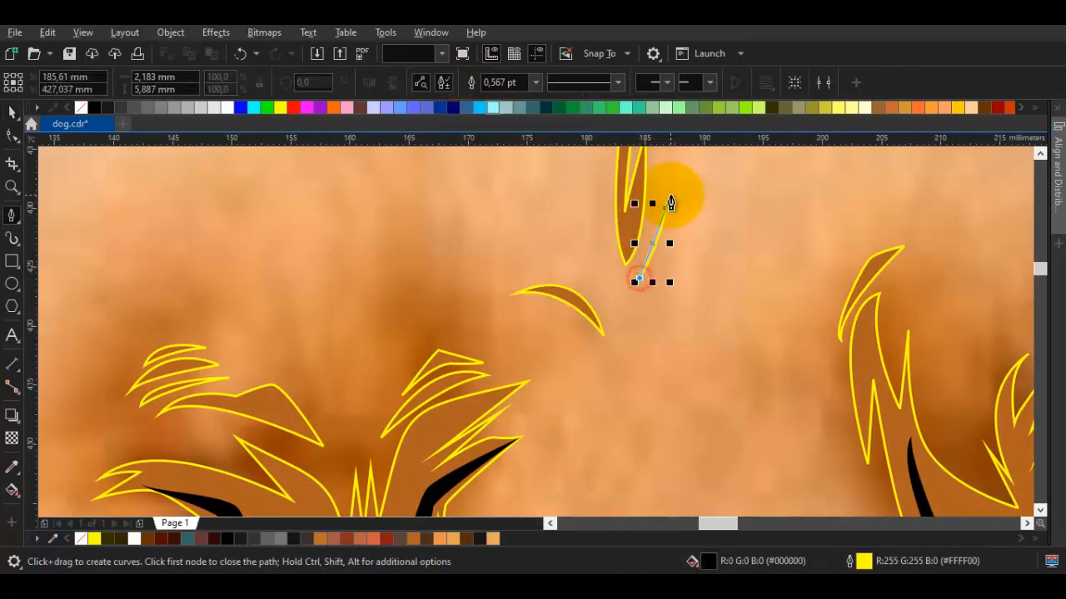
left_click(668, 209)
left_click(639, 278)
scroll(656, 263, "up", 1)
key("space")
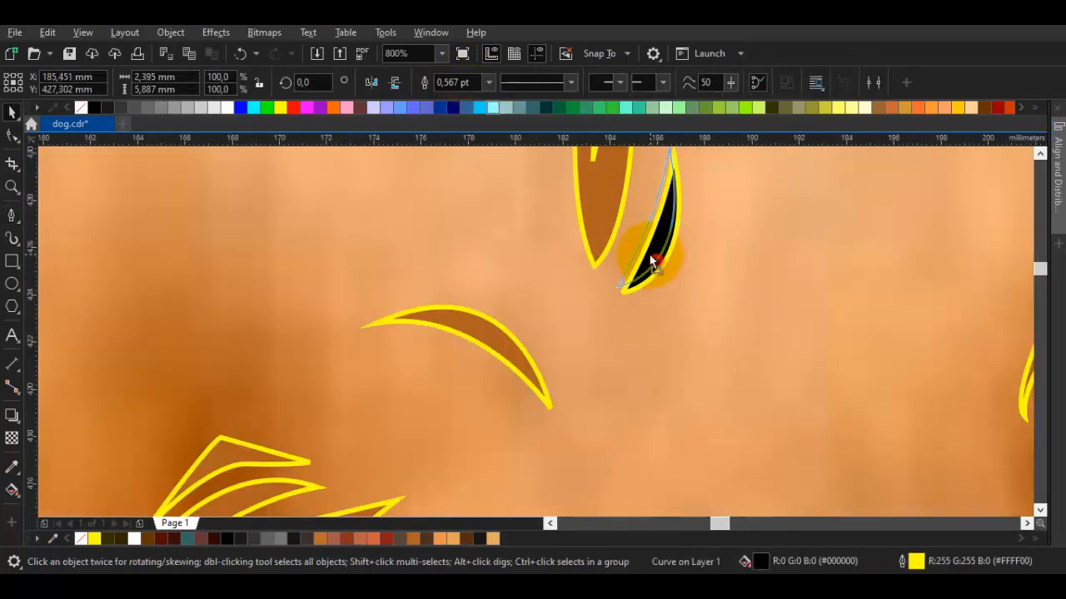
left_click_drag(654, 262, 645, 255)
left_click(601, 207, "shift")
left_click(450, 80)
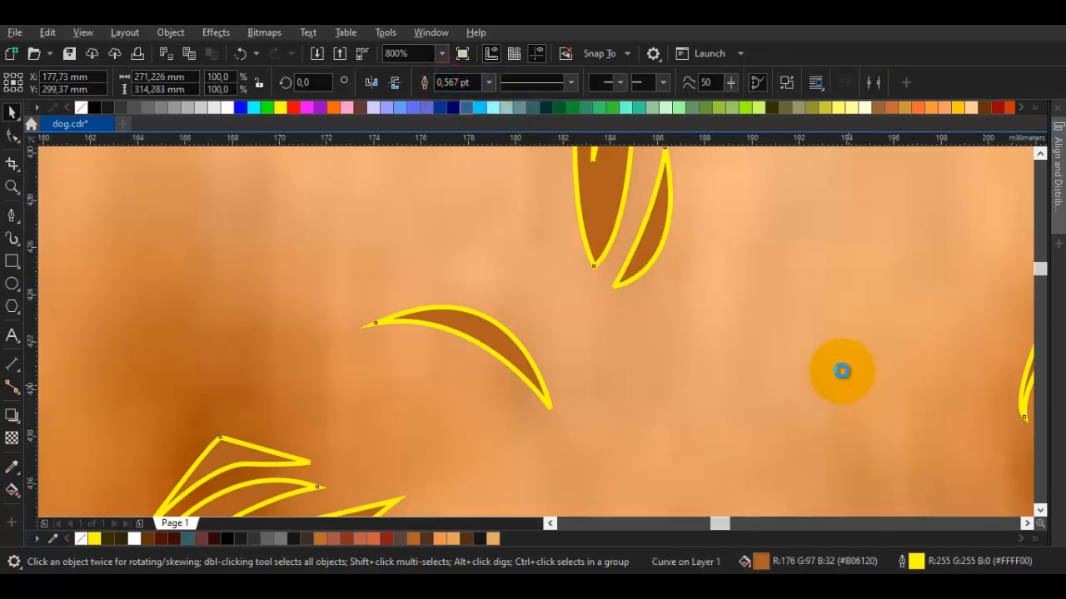
Draw a curved fur strand above the tip of the right eyebrow shading, about 5.6 by 4.5 mm
scroll(774, 369, "down", 3)
key("space")
scroll(744, 350, "up", 2)
left_click_drag(785, 337, 589, 361)
scroll(590, 362, "up", 1)
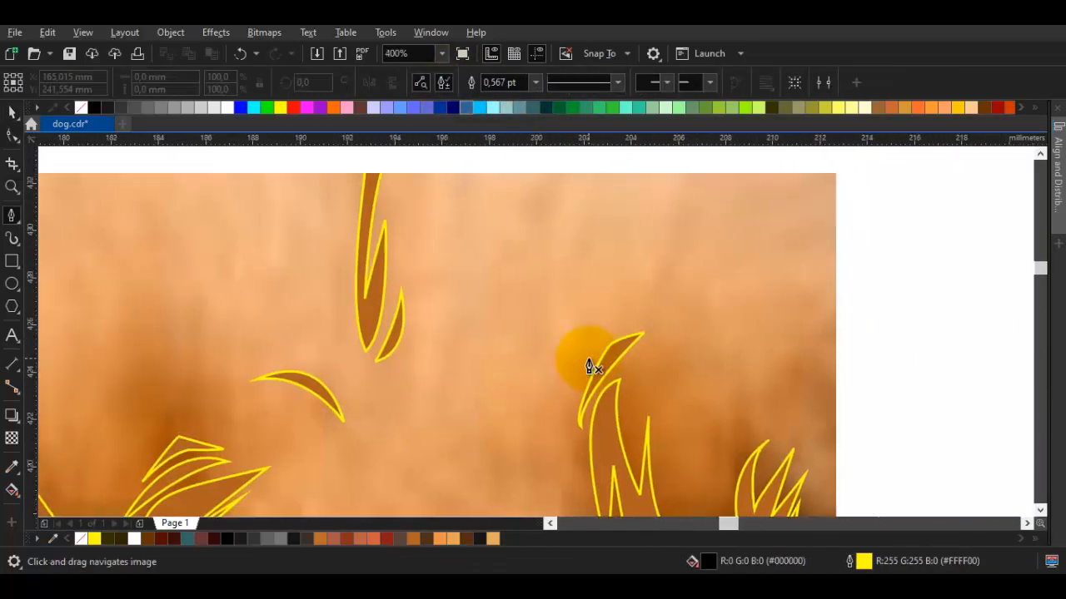
left_click_drag(551, 398, 588, 307)
left_click(682, 290)
left_click_drag(552, 400, 536, 289)
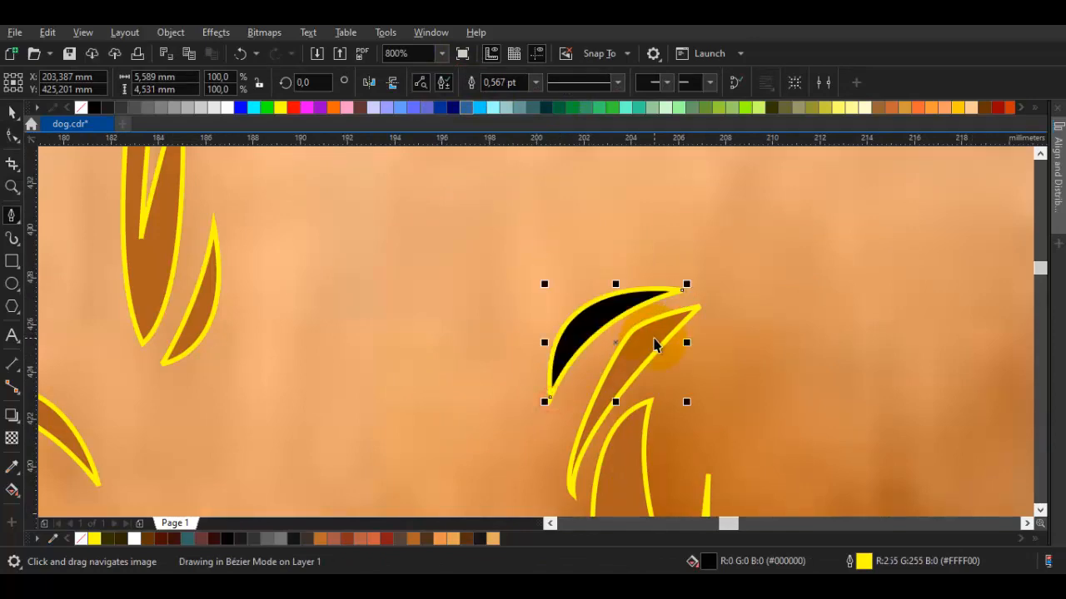
Weld the eyebrow strand to the brown shading, clear the selection, and save the drawing
key("space")
left_click(543, 211, "shift")
left_click(449, 80)
scroll(633, 317, "down", 4)
left_click_drag(713, 344, 616, 339)
key("Escape")
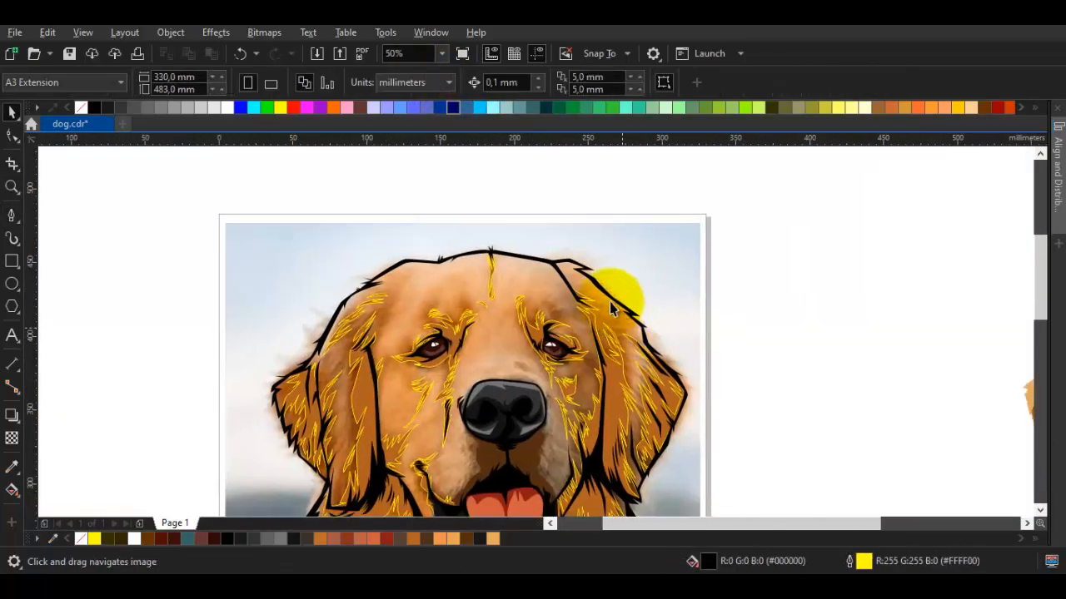
Draw two thin slanted strands at the top of the right ear, together about 17 by 7 mm
left_click_drag(577, 286, 612, 333)
scroll(623, 318, "up", 3)
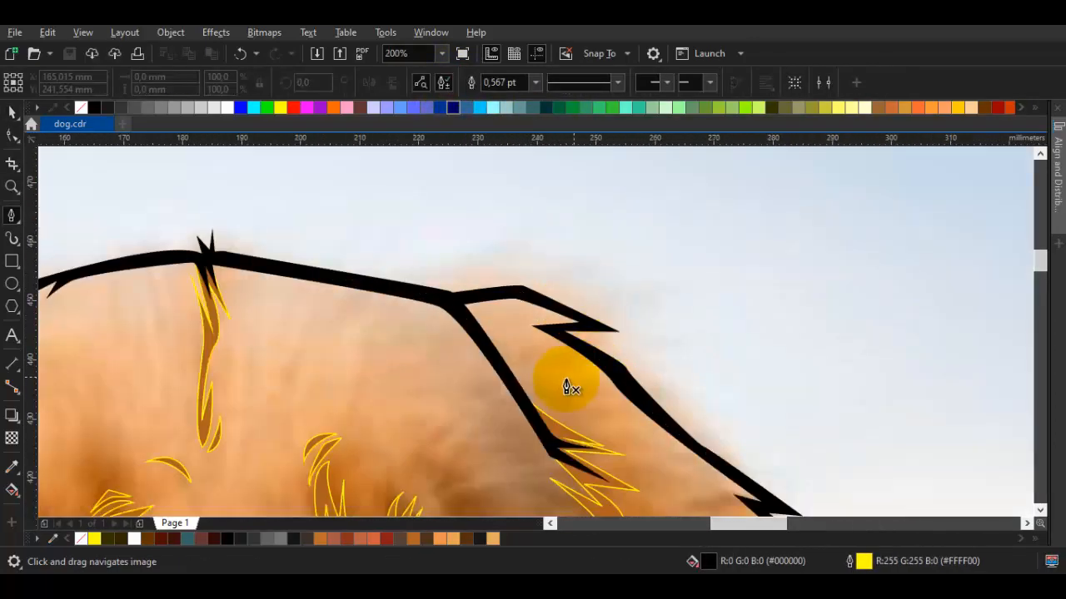
scroll(567, 388, "up", 2)
left_click(488, 358)
left_click(683, 421)
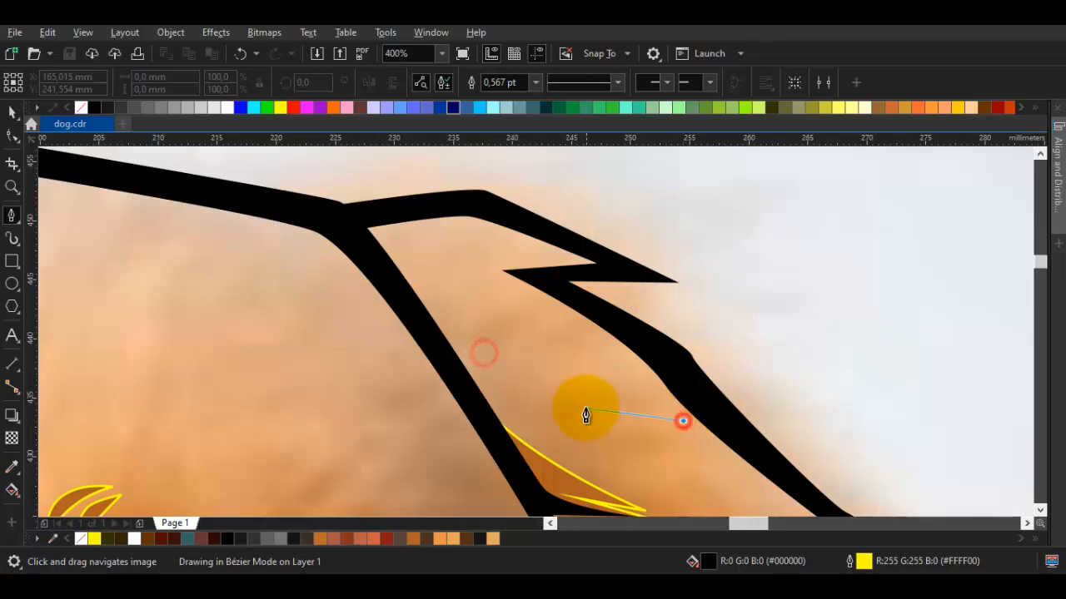
left_click(483, 353)
key("space")
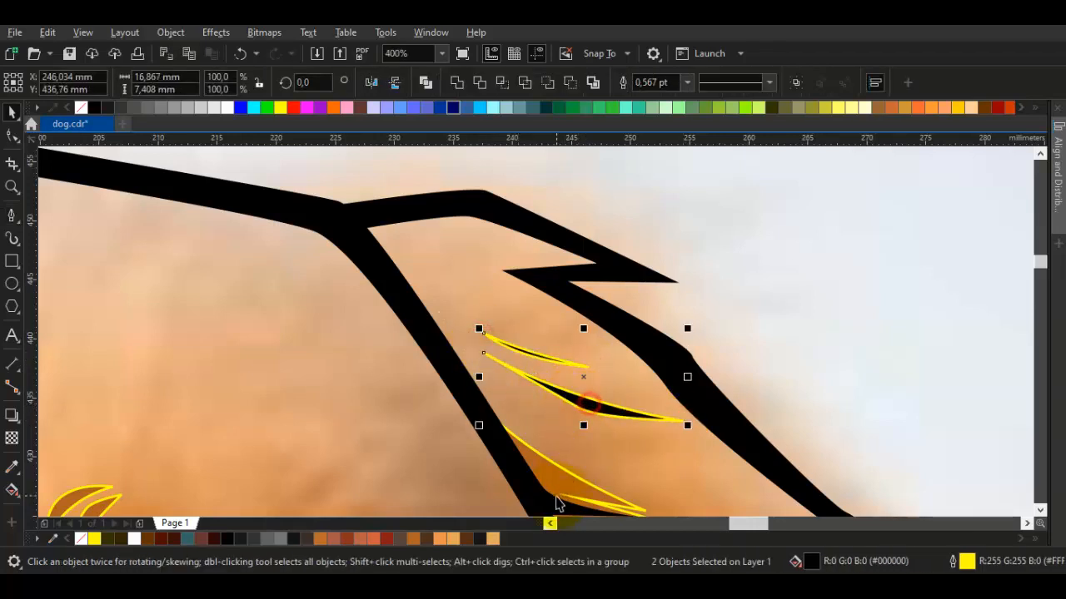
Weld both right-ear strands to the brown shading and clear the selection
left_click(562, 470, "shift")
scroll(780, 314, "down", 5)
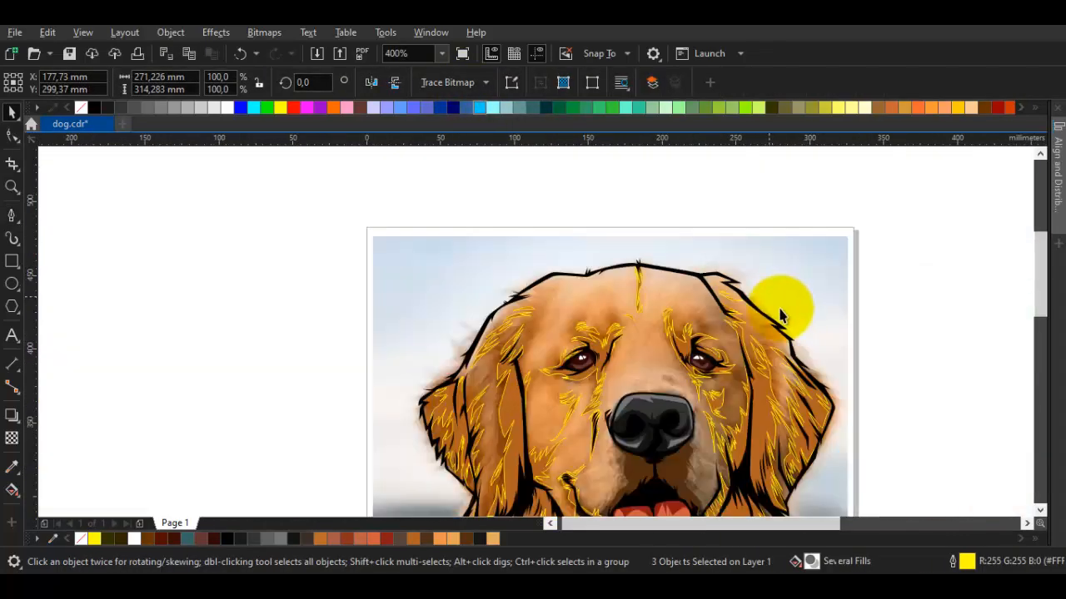
left_click(782, 308)
key("space")
key("space")
Start a large fur shape at the chest's lower centre, outlining its left edge up to the black line and back down, about 55 mm tall
scroll(743, 289, "down", 2)
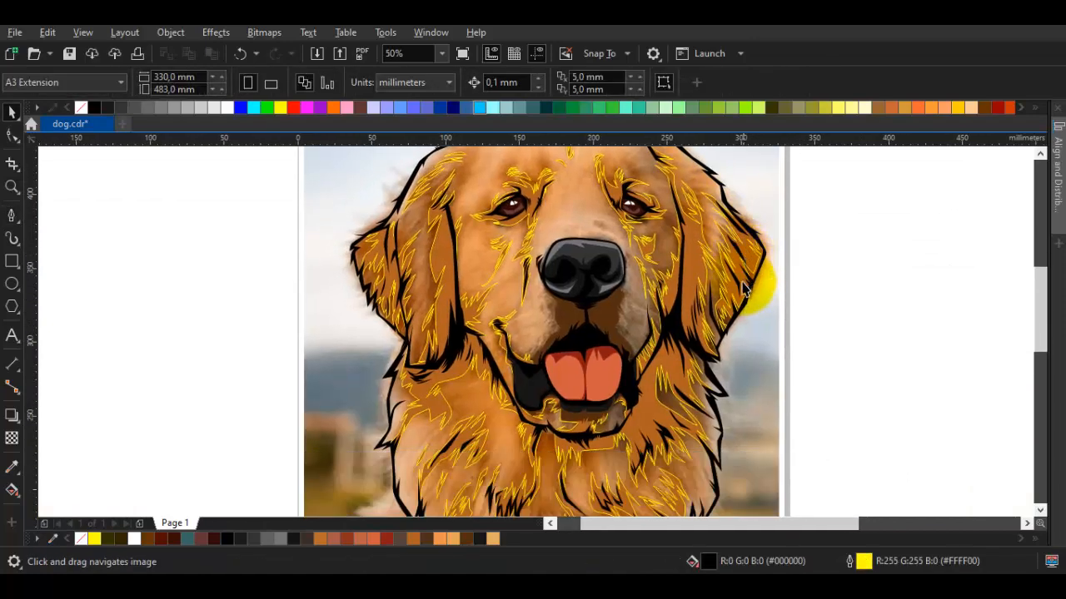
scroll(714, 389, "down", 1)
scroll(666, 281, "up", 3)
key("space")
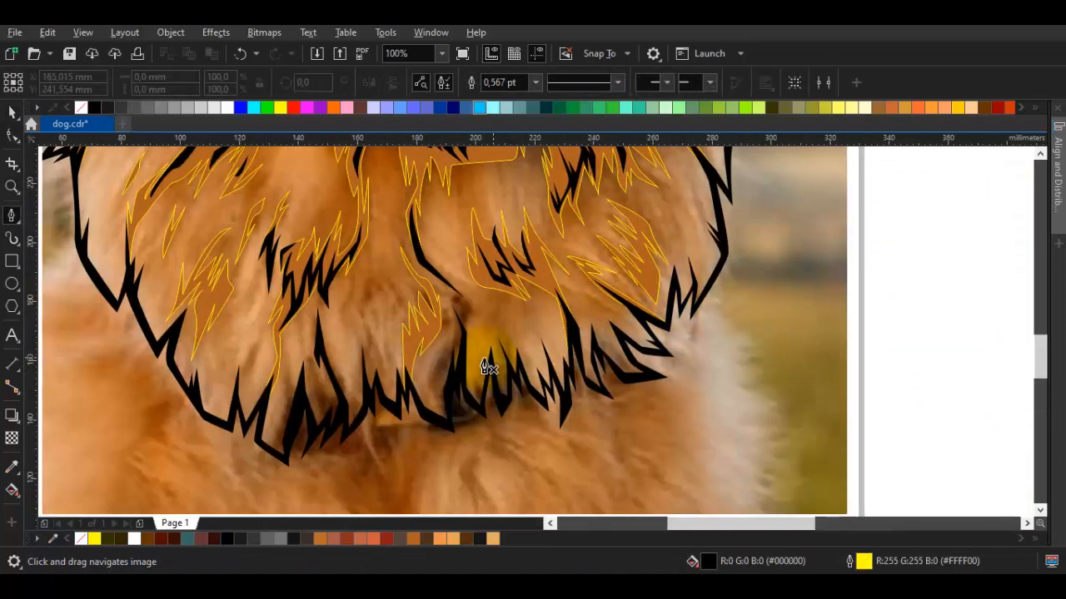
scroll(445, 381, "up", 2)
scroll(488, 349, "down", 3)
scroll(542, 357, "up", 5)
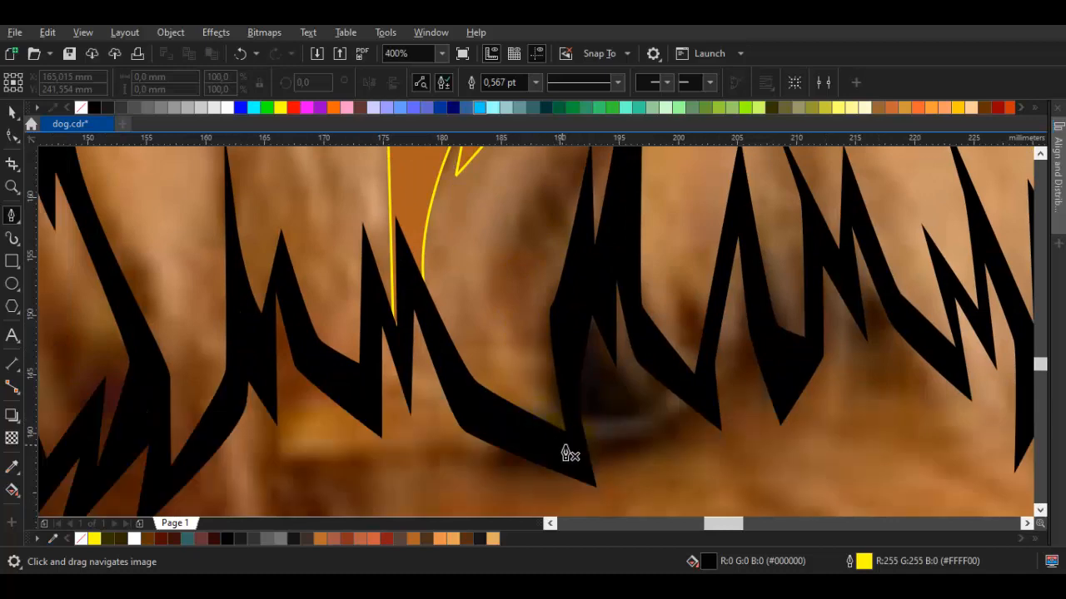
left_click(490, 350)
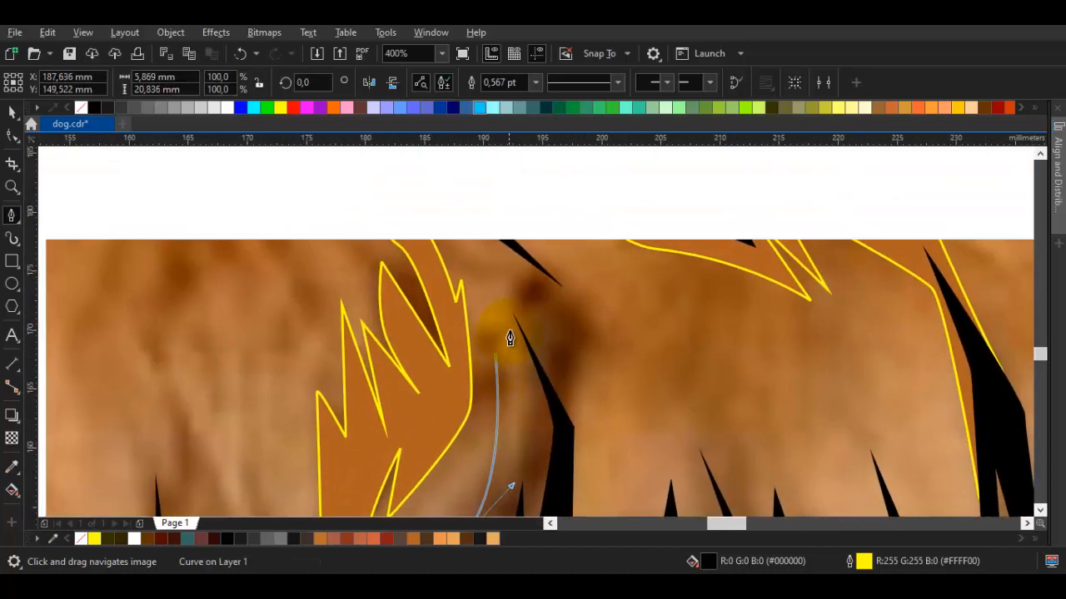
left_click(509, 342)
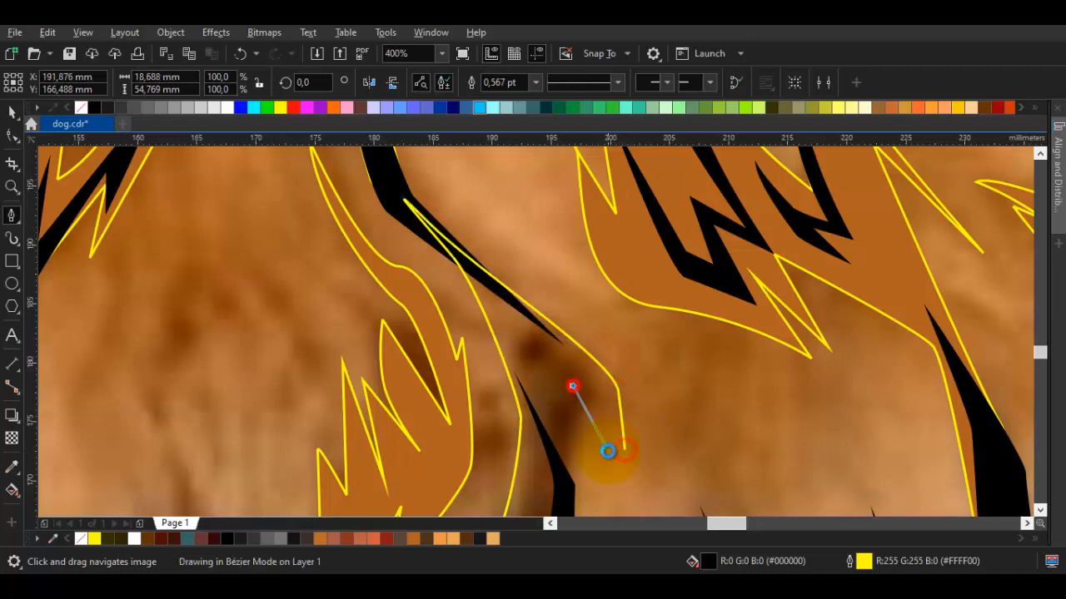
scroll(514, 383, "down", 3)
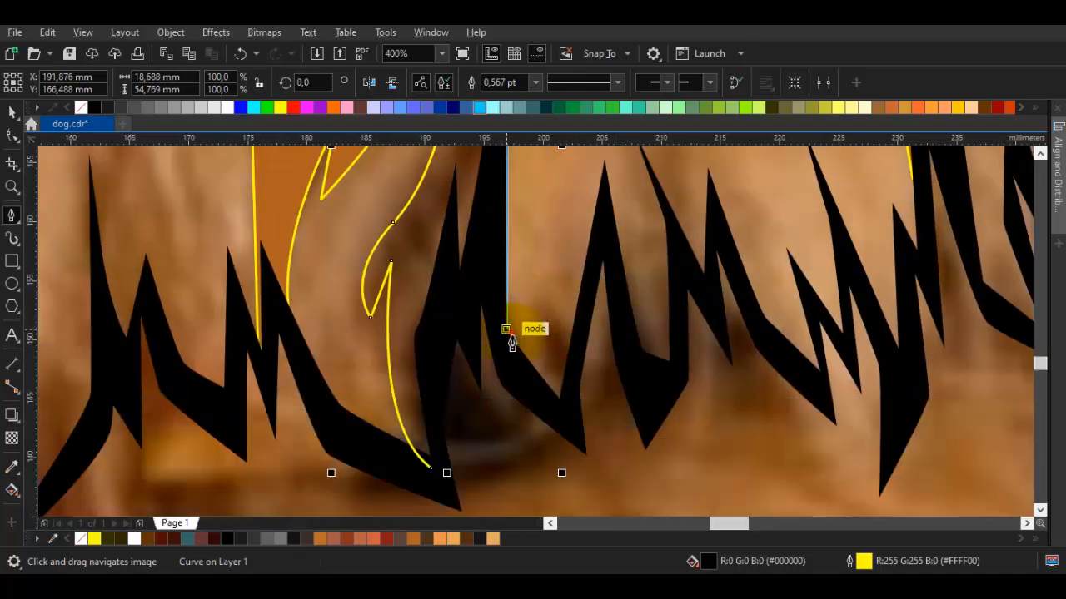
Continue the chest shape's outline with tall spikes around the black tufts to the right, widening it to about 36 mm
double_click(568, 316)
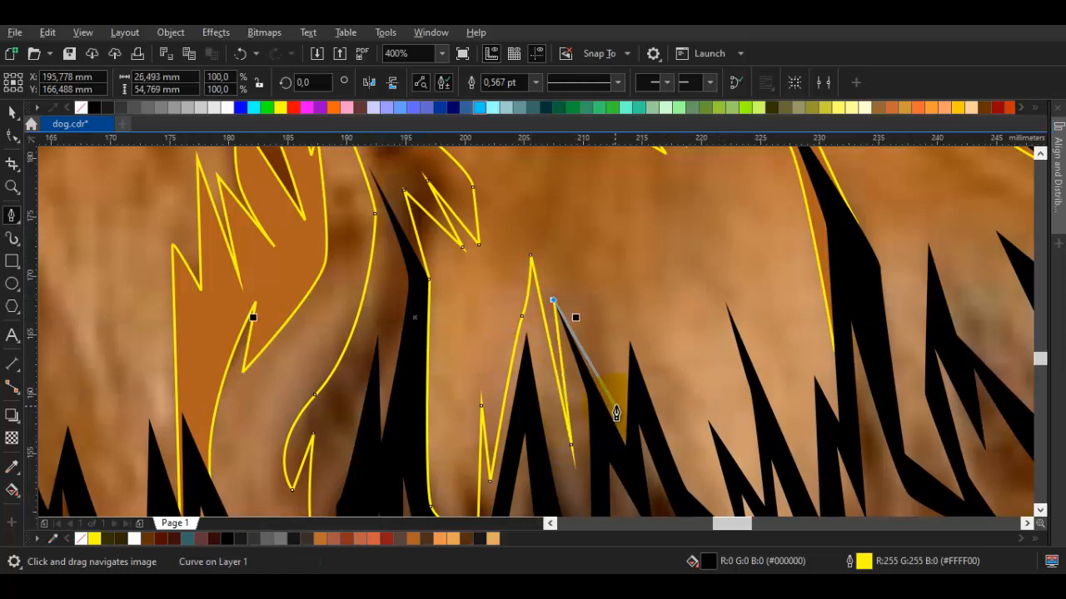
left_click(627, 277)
left_click_drag(666, 438, 626, 339)
left_click(625, 339)
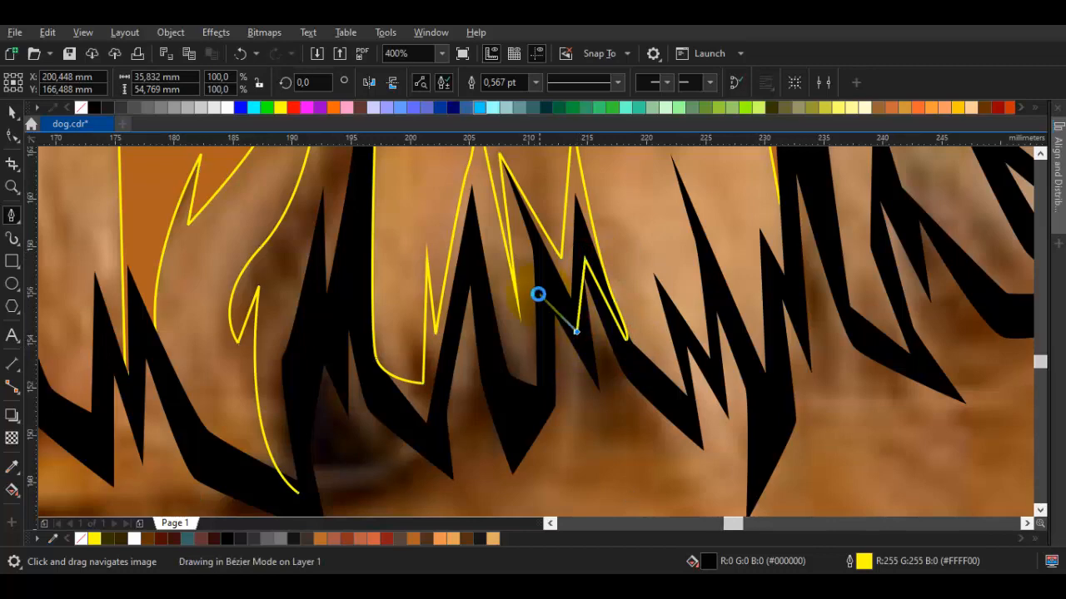
scroll(538, 294, "up", 2)
left_click(538, 293)
Run the chest shape's lower edge back left inside the black fur line and close the outline
scroll(557, 380, "down", 2)
double_click(557, 401)
left_click(491, 393)
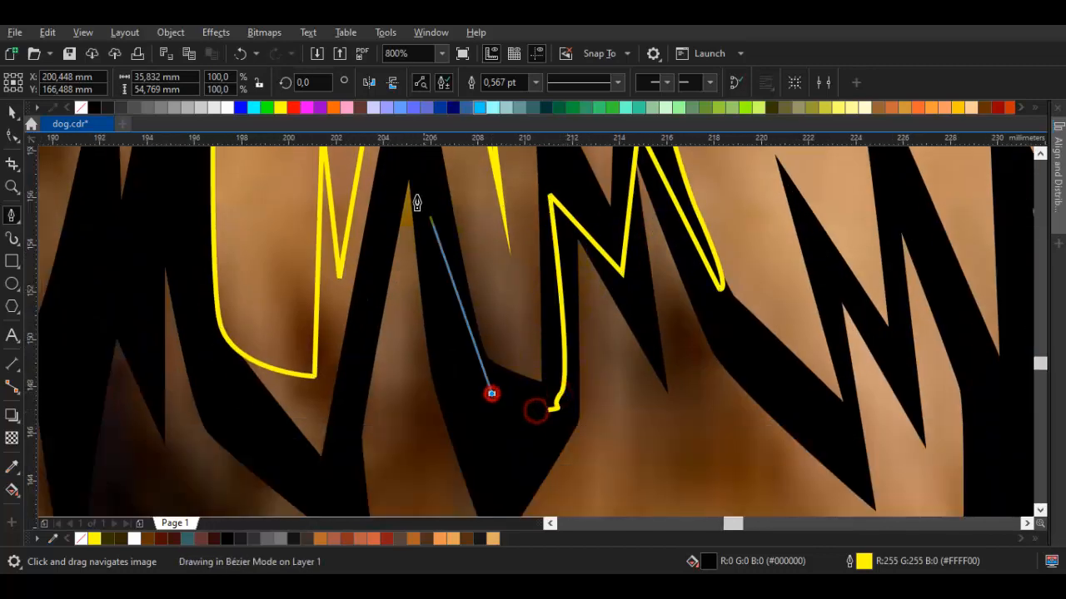
left_click_drag(417, 202, 476, 291)
left_click_drag(445, 259, 502, 343)
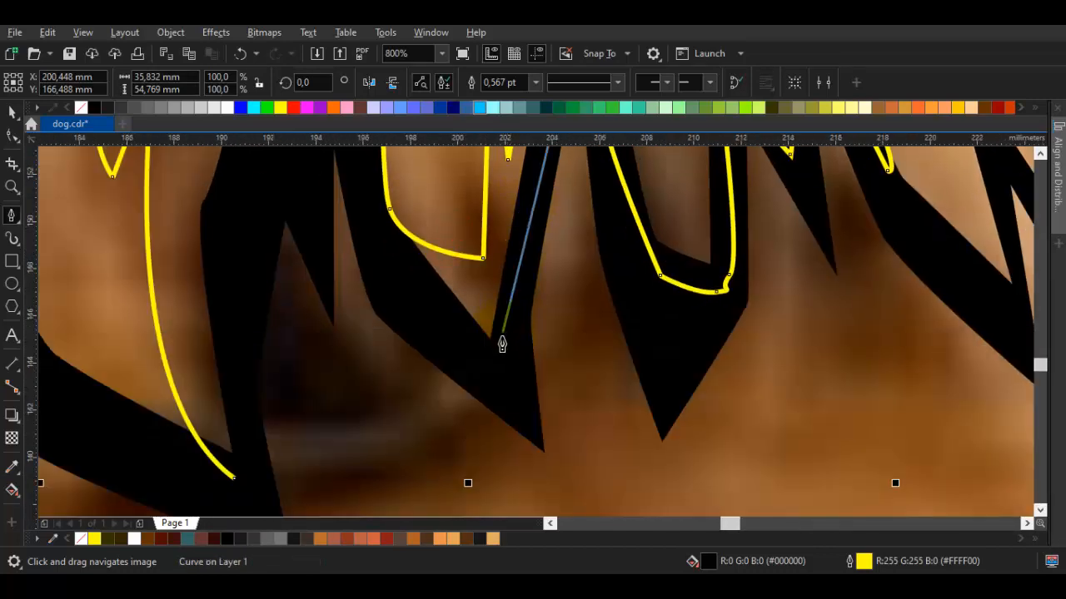
left_click(386, 238)
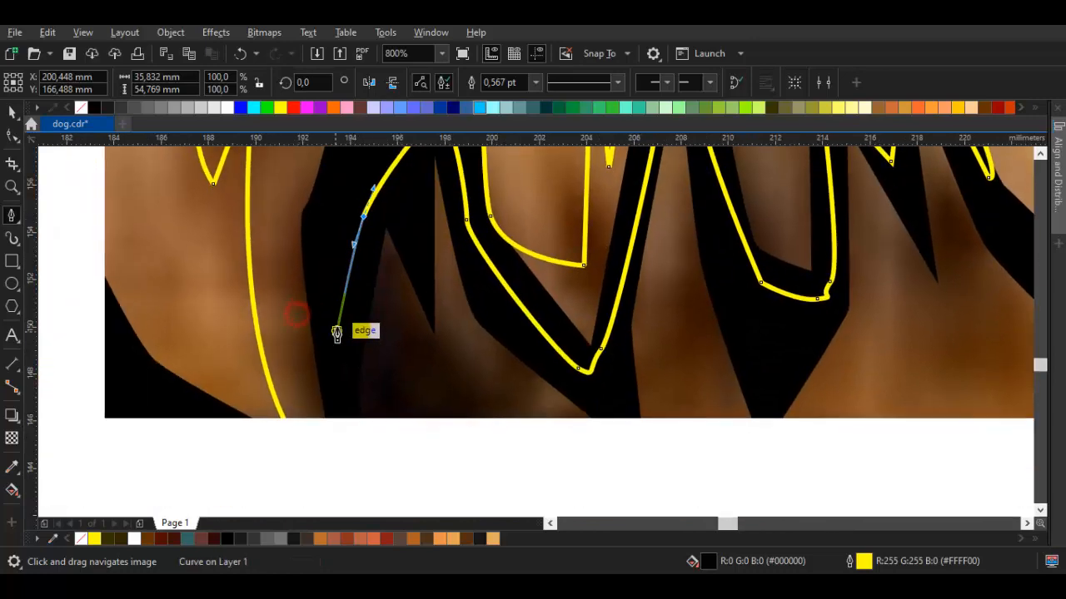
left_click(338, 328)
left_click(341, 447)
scroll(337, 265, "down", 3)
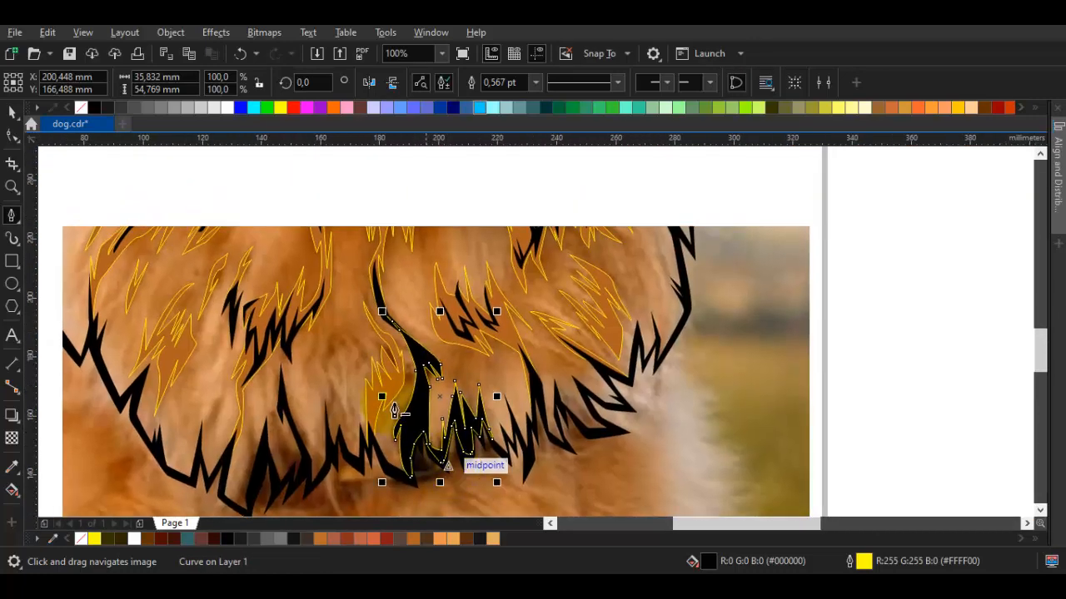
Weld the chest fur shape to the brown shading, clear the selection, and save the drawing
key("space")
left_click(388, 207, "shift")
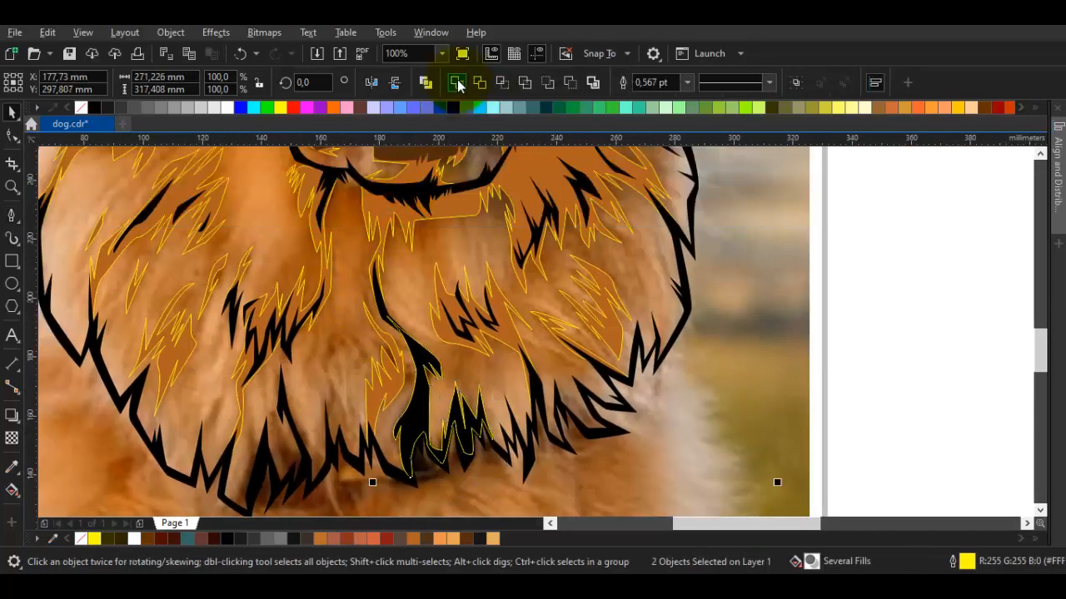
left_click(457, 84)
scroll(574, 241, "down", 1)
key("Escape")
key("space")
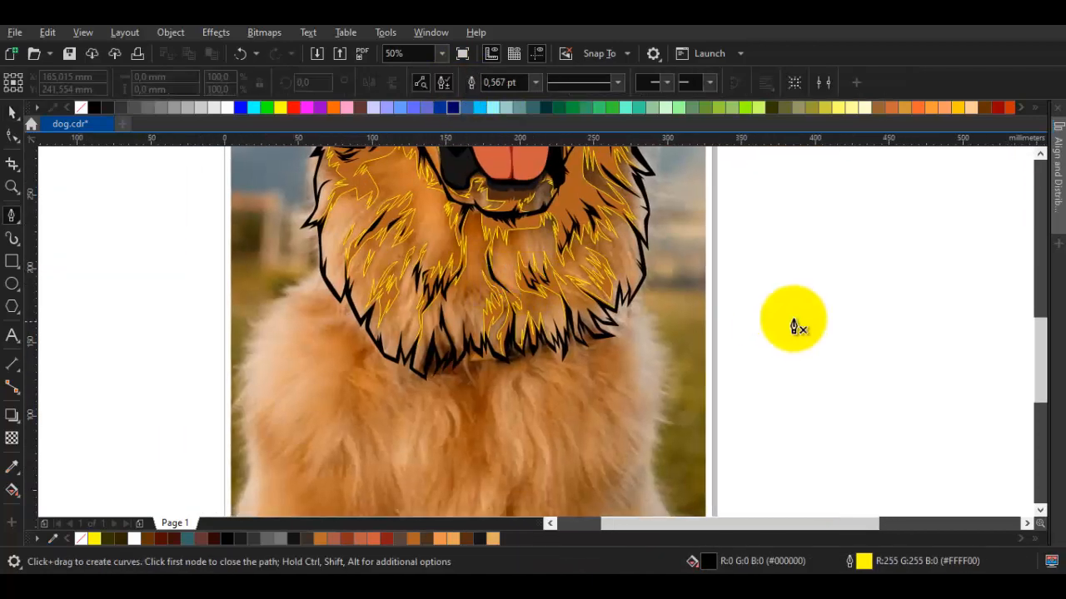
scroll(792, 318, "down", 1)
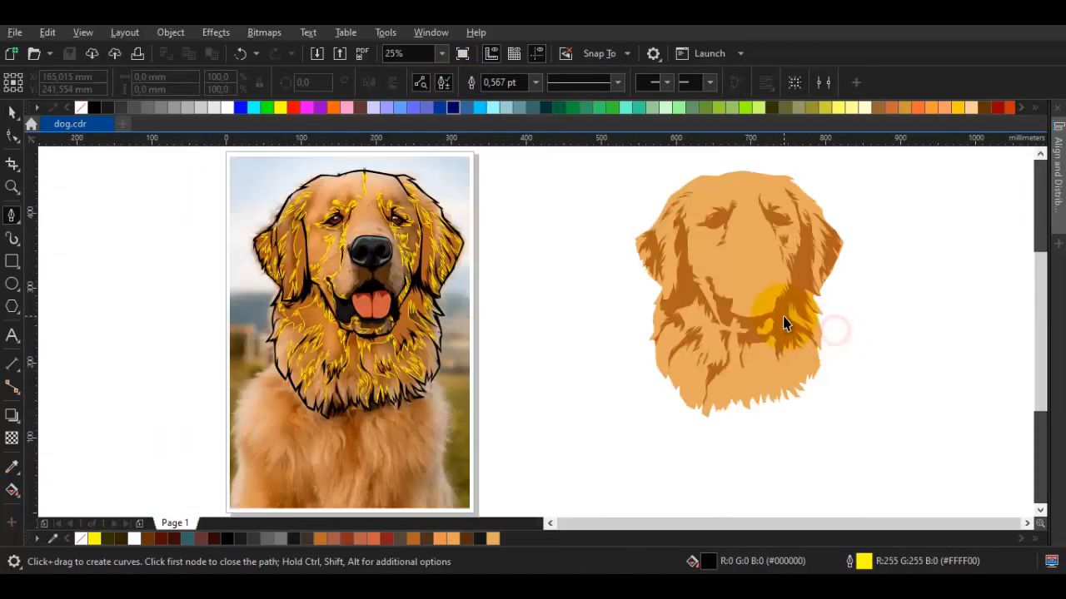
Place the light orange base shape over the dog photo, beneath the brown shading and black line art
key("i")
left_click(744, 269)
left_click(363, 212)
key("space")
scroll(372, 226, "up", 3)
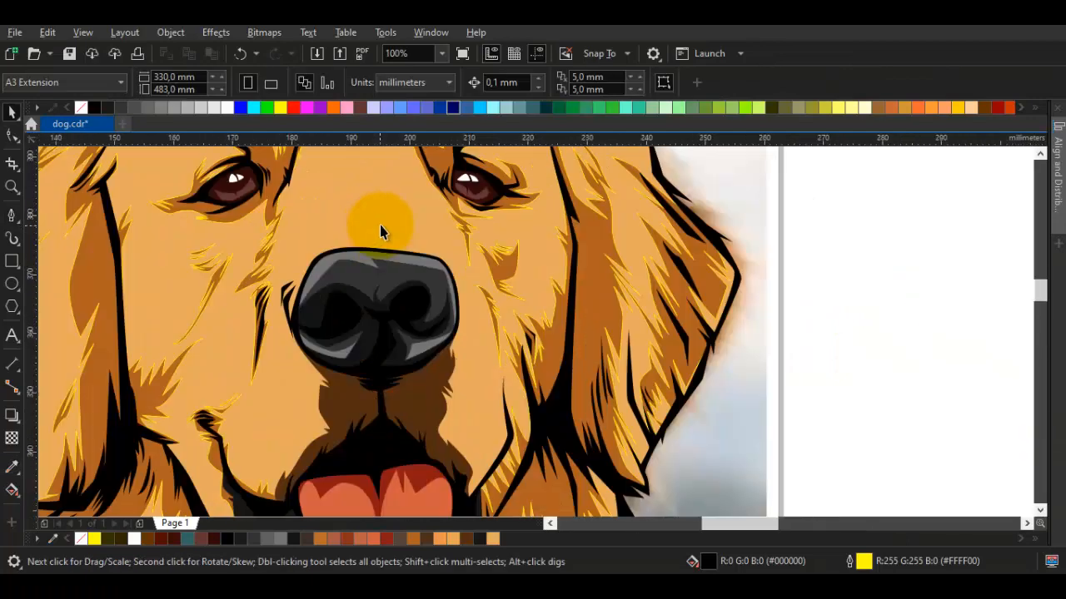
Draw a thin fur strand above the nose's right side, about 29 by 10 mm, and weld it to the brown shading
key("space")
scroll(380, 225, "up", 2)
left_click(319, 262)
left_click(563, 300)
left_click(638, 369)
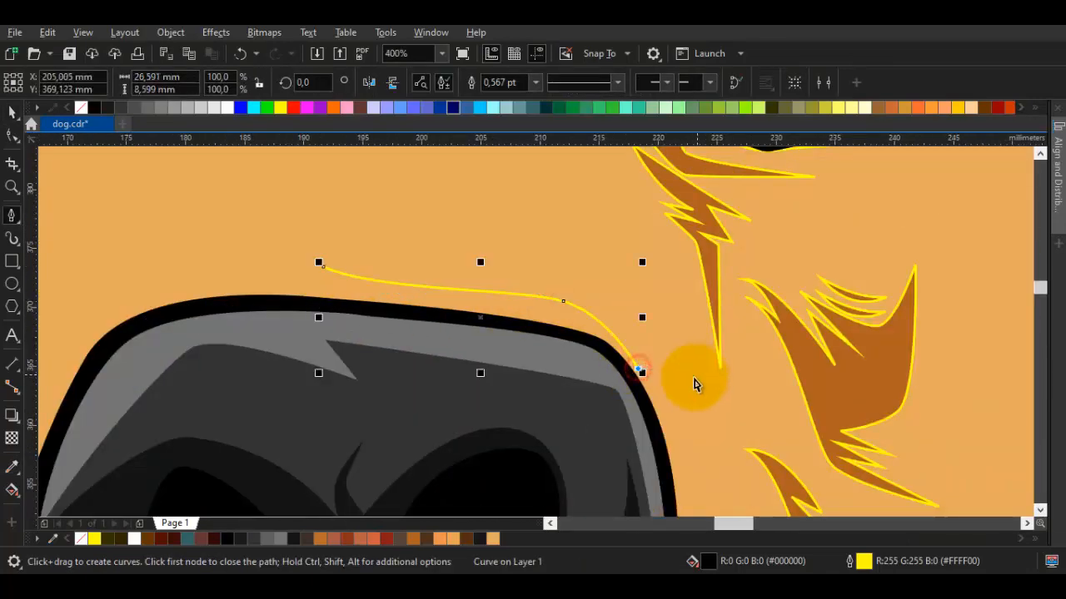
double_click(659, 380)
left_click_drag(550, 277, 521, 293)
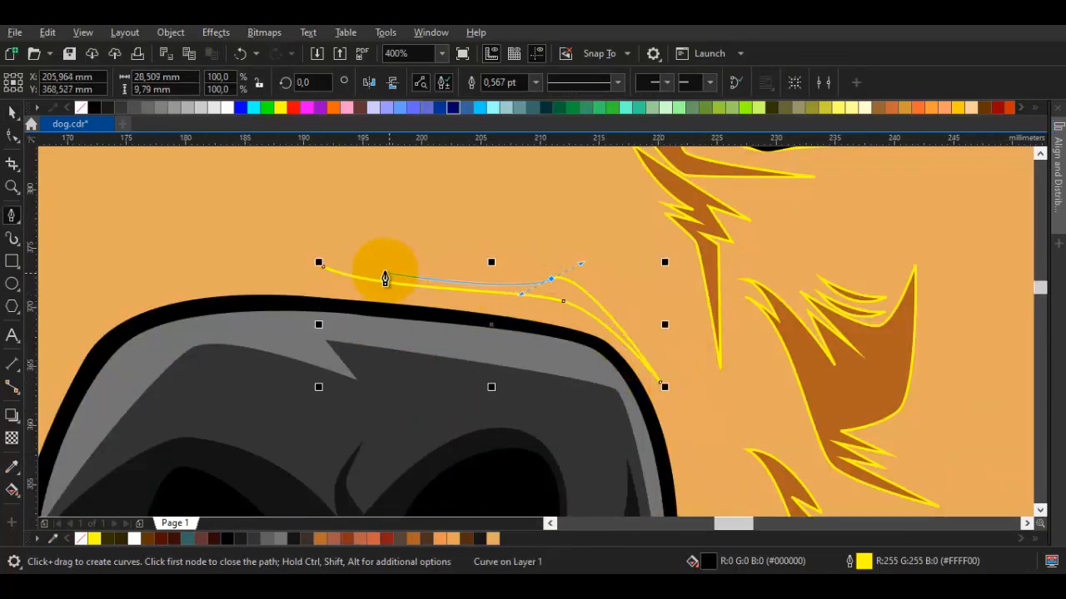
left_click(379, 268)
left_click(356, 276)
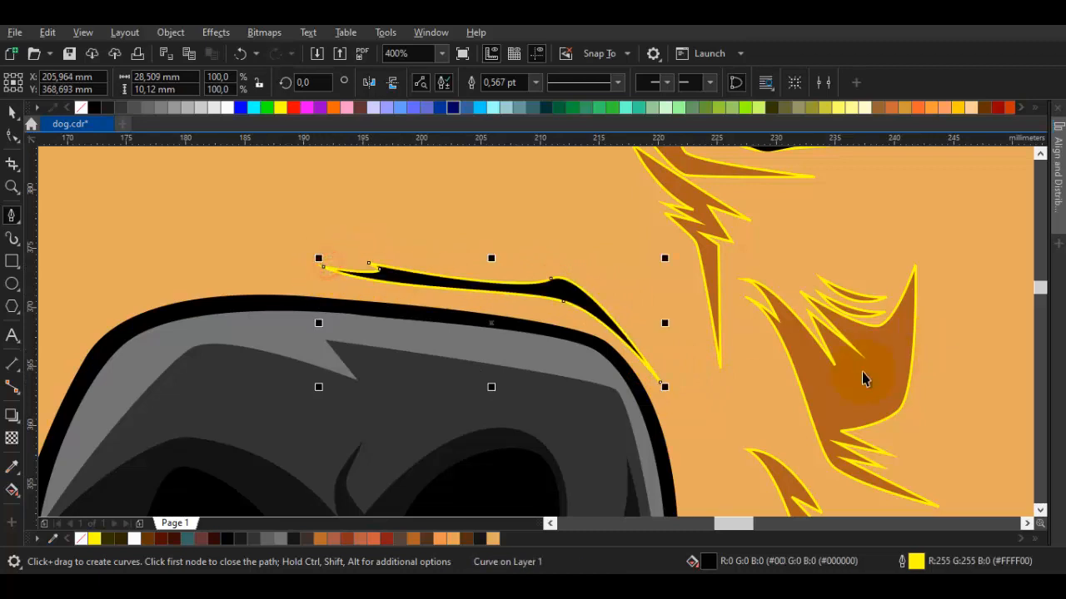
key("space")
left_click(146, 183)
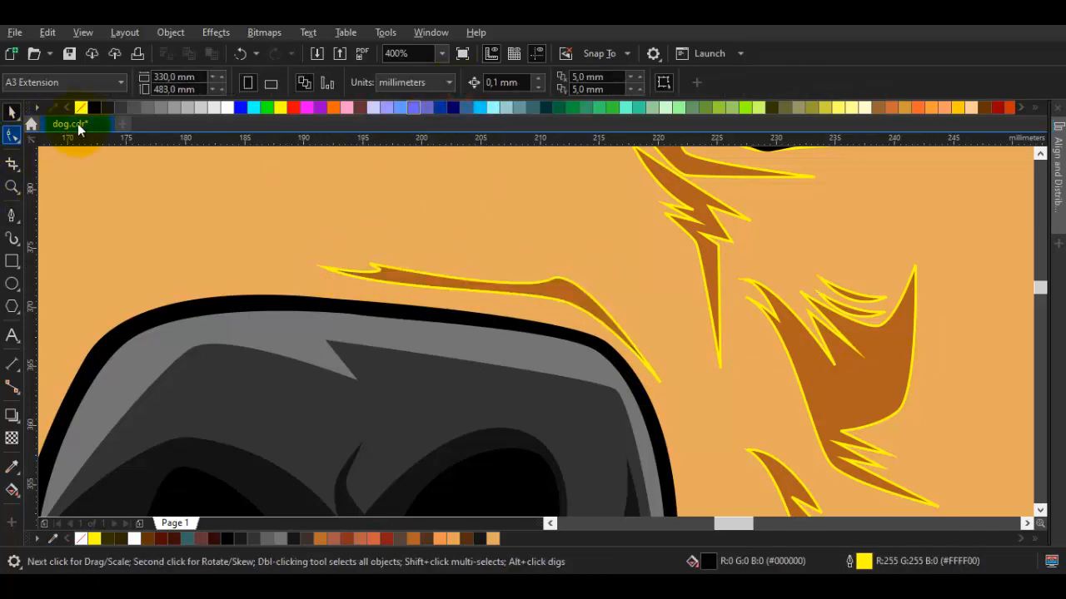
Remove the yellow outline from the brown fur shading and clear the selection
key("ctrl+z")
key("Escape")
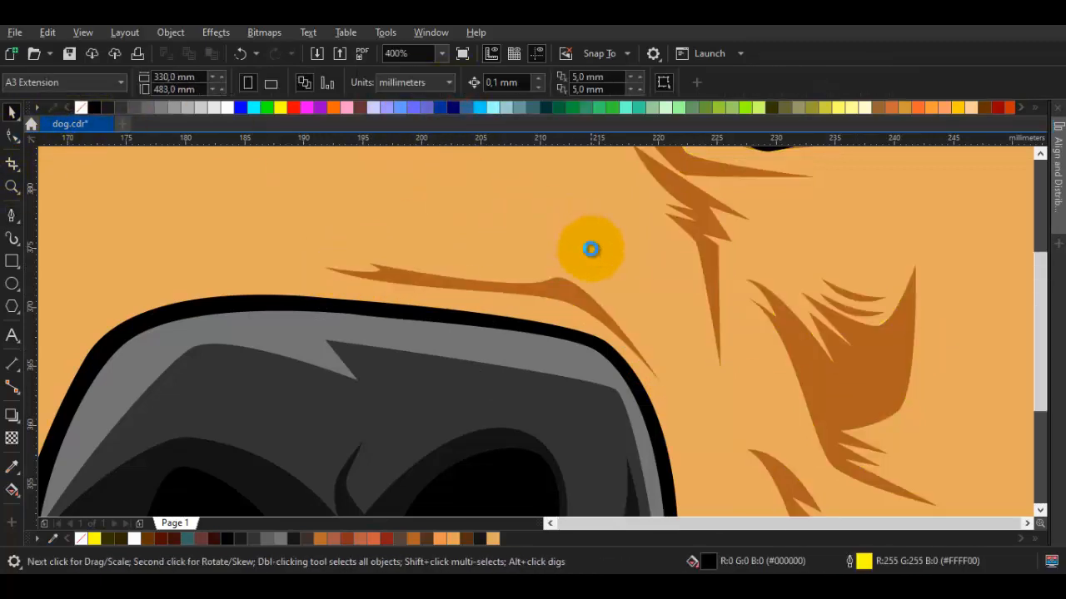
Place a copy of the complete dog illustration on the blank area to the left of the photo
key("F4")
mouse_move(572, 442)
left_mouse_down()
mouse_move(192, 183)
mouse_move(198, 165)
left_mouse_up()
left_click_drag(366, 219, 526, 237)
left_click_drag(535, 239, 202, 240)
right_click(202, 240)
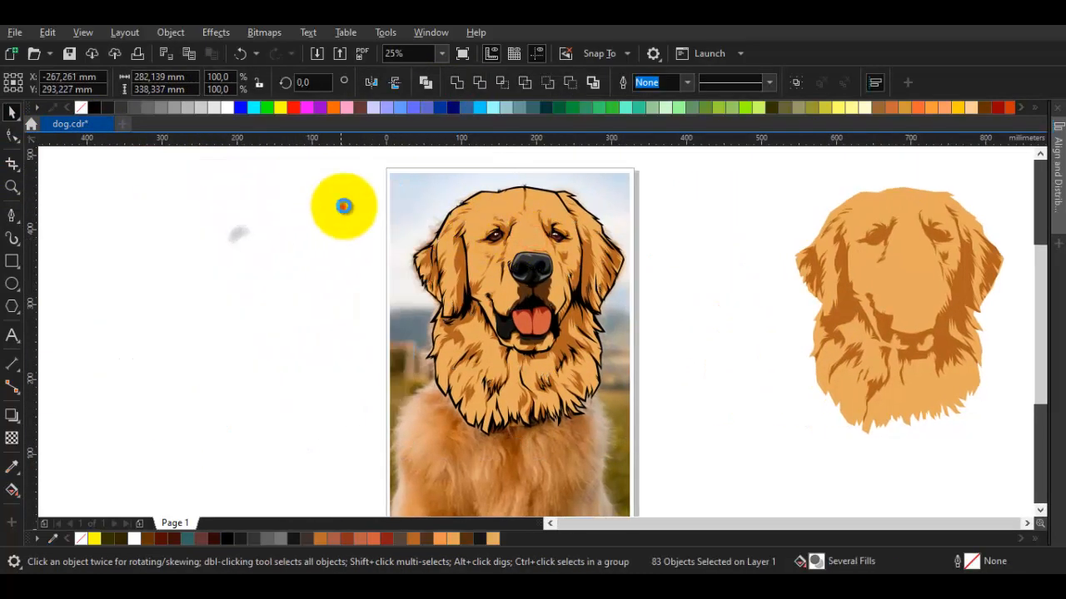
left_click(343, 206)
Examine the copied illustration's face and chest fur beside the original, and undo the copy
mouse_move(487, 356)
left_mouse_down()
mouse_move(454, 348)
mouse_move(465, 362)
left_mouse_up()
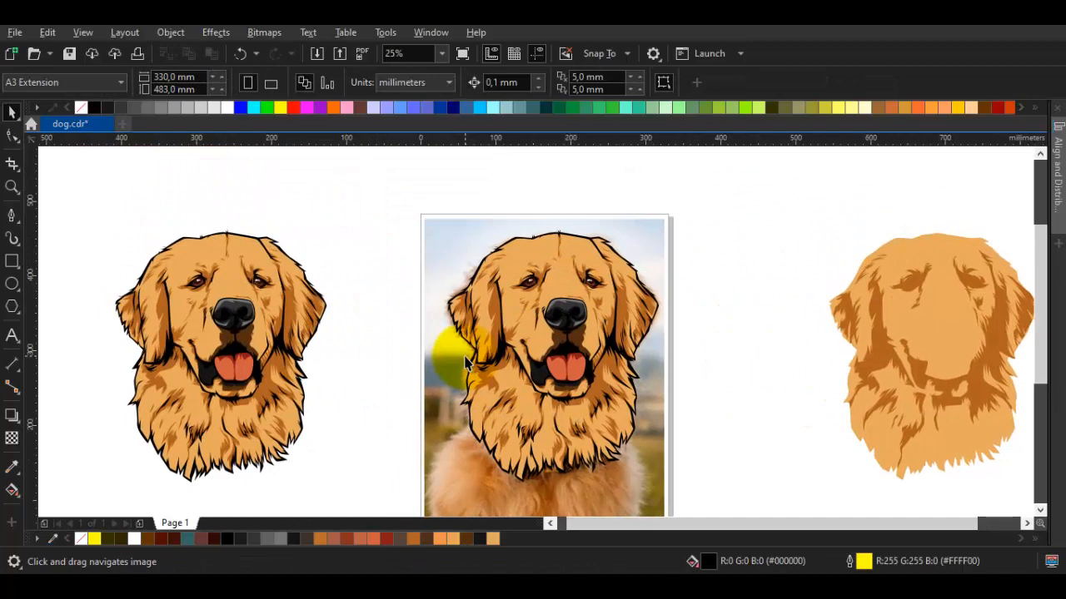
scroll(245, 357, "up", 2)
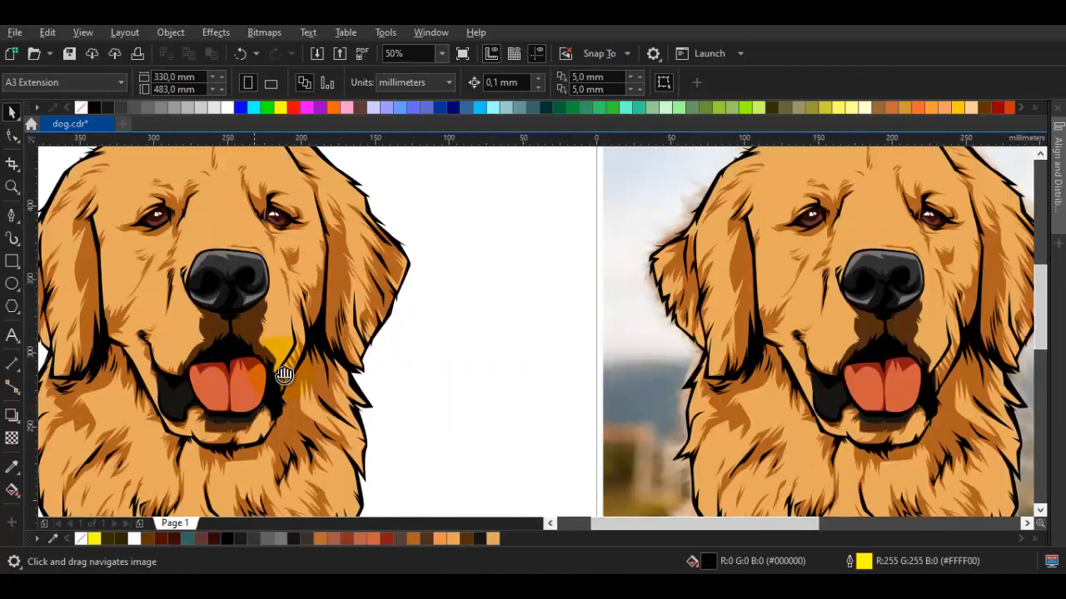
scroll(280, 369, "down", 2)
left_click_drag(281, 369, 564, 269)
scroll(563, 269, "up", 2)
left_click_drag(763, 333, 501, 302)
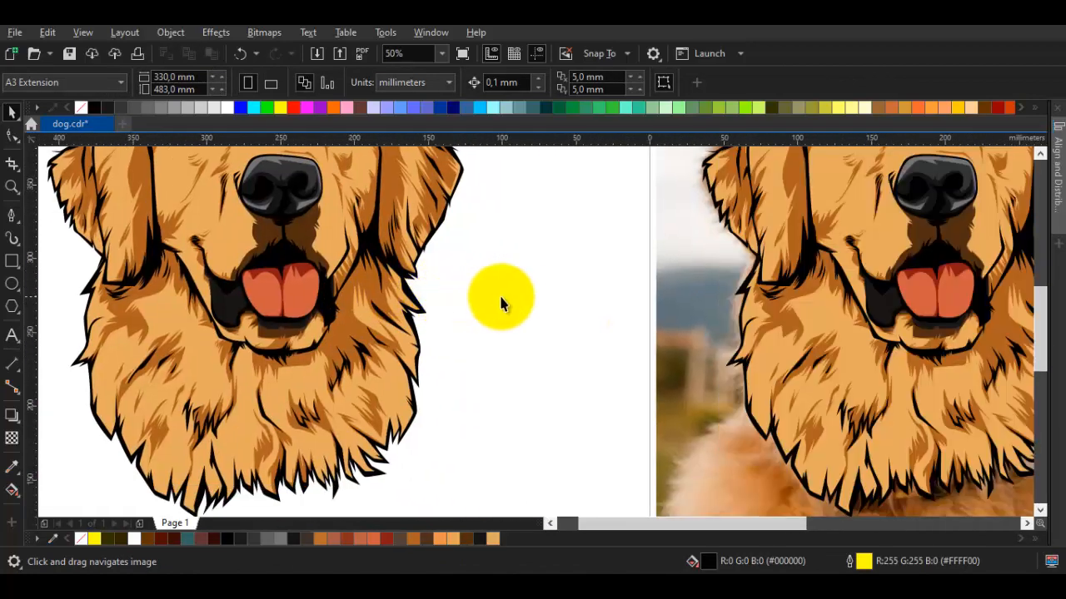
scroll(484, 289, "down", 2)
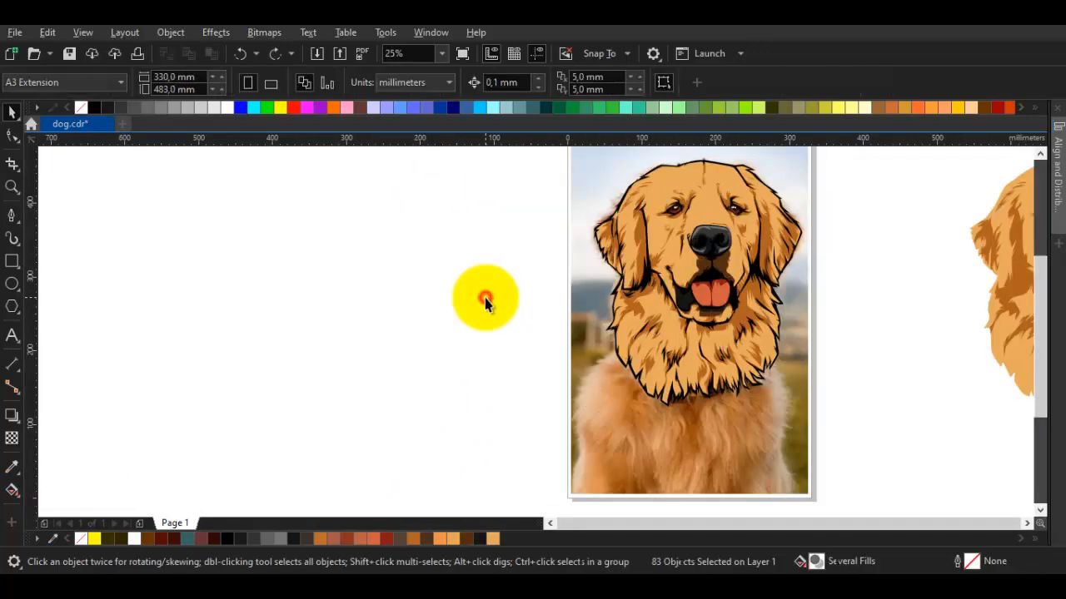
Draw a forked fur shape, about 9 by 25 mm, along the chest's left edge around the black fur spike
scroll(654, 356, "up", 4)
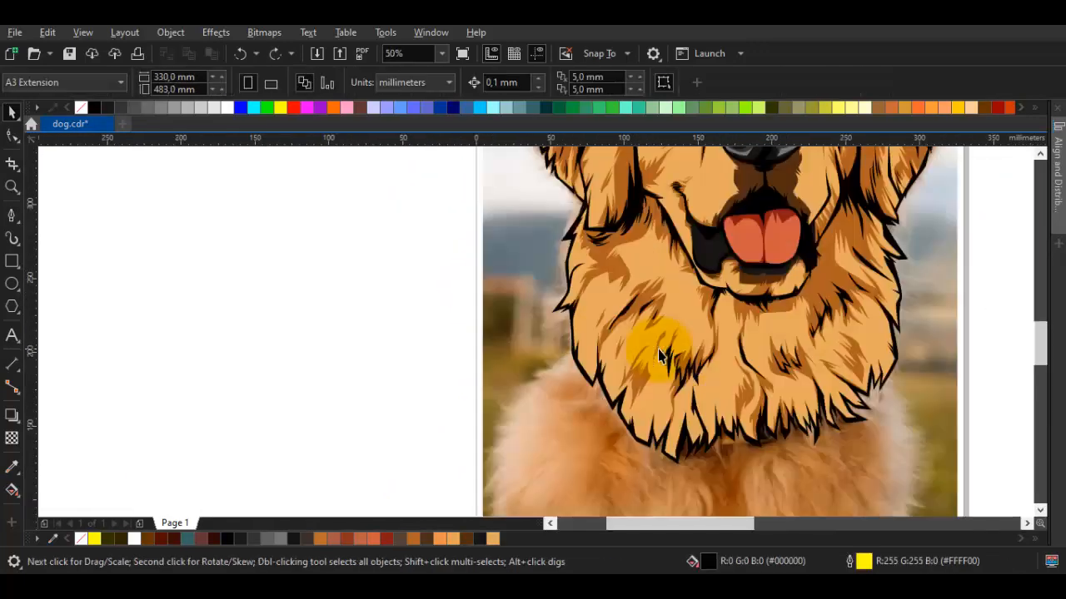
scroll(635, 279, "down", 1)
scroll(635, 279, "up", 2)
left_click_drag(488, 376, 502, 380)
scroll(512, 349, "down", 1)
left_click_drag(512, 330, 593, 325)
scroll(587, 323, "up", 2)
scroll(590, 327, "down", 1)
left_click_drag(528, 392, 556, 355)
scroll(471, 328, "up", 1)
left_click_drag(471, 299, 495, 325)
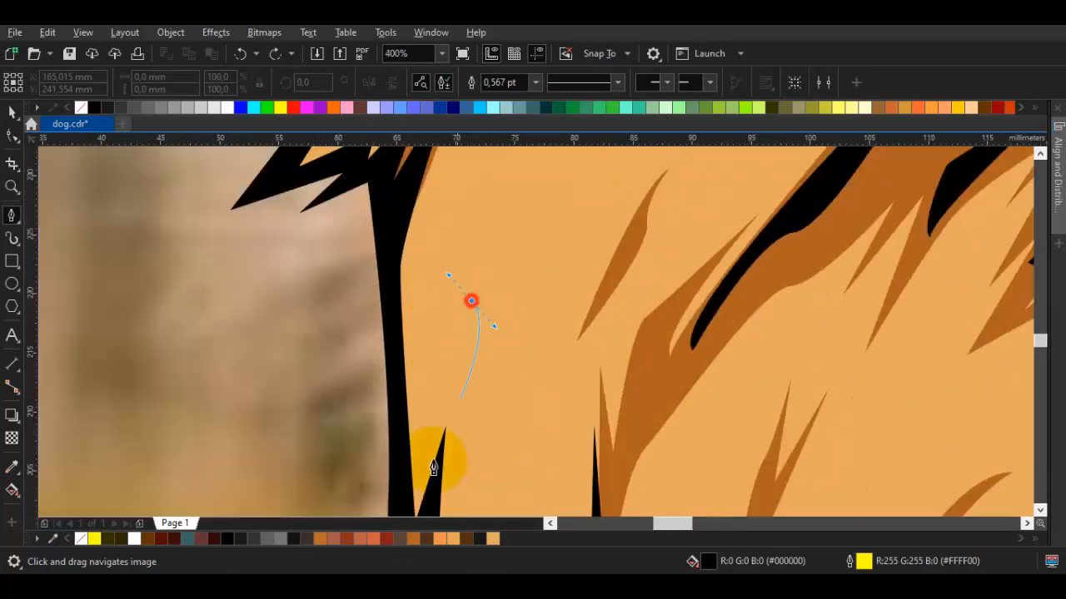
left_click_drag(438, 466, 587, 254)
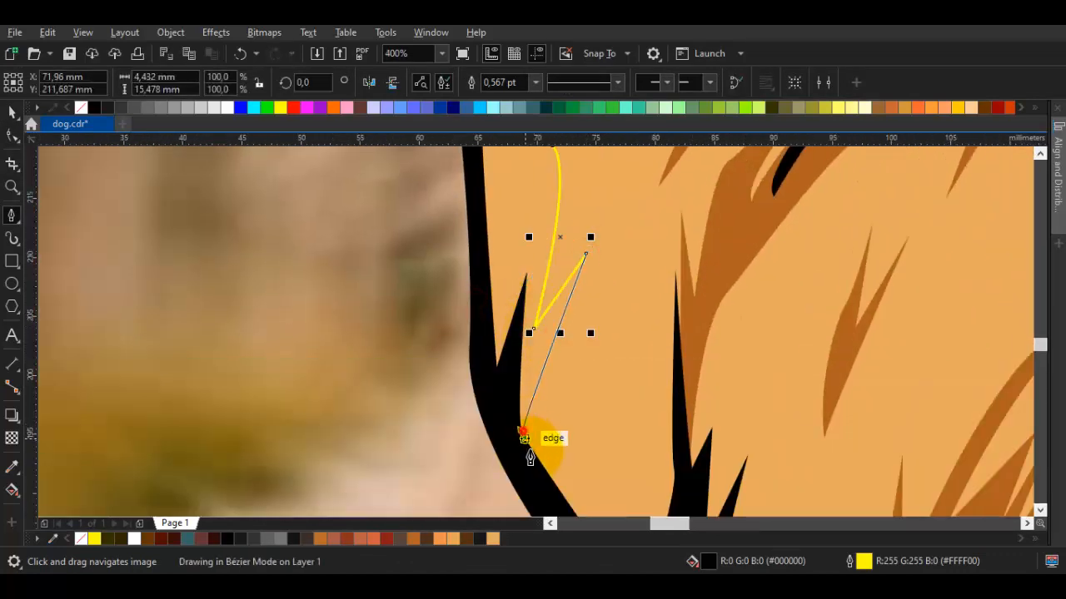
left_click_drag(523, 432, 532, 456)
left_click_drag(505, 425, 498, 415)
left_click_drag(471, 313, 462, 403)
left_click(471, 393)
left_click_drag(545, 236, 533, 314)
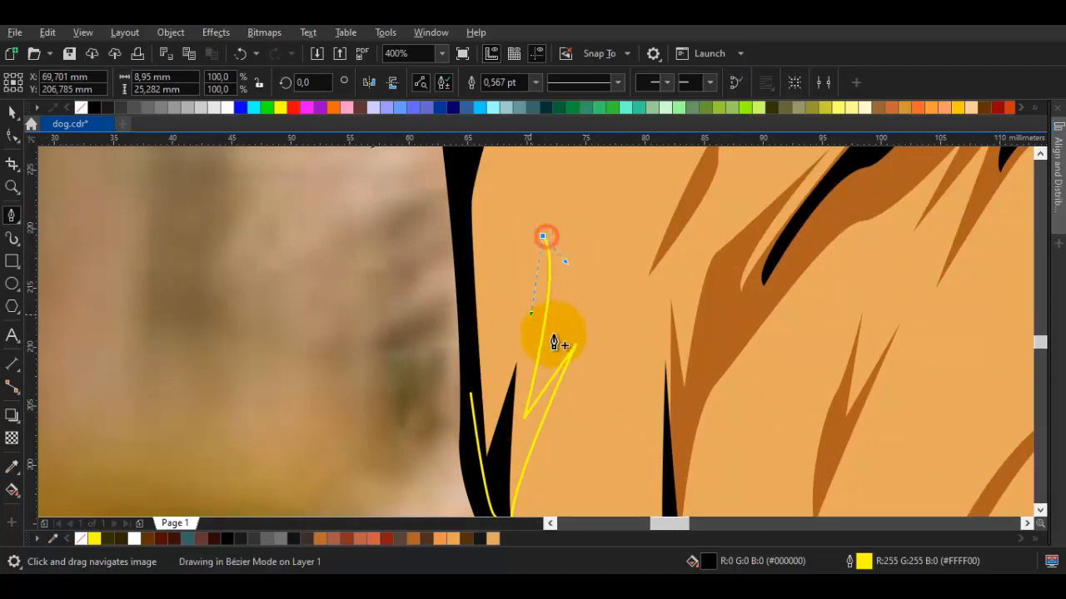
Weld the forked chest fur shape to the brown shading, clear the selection, and save the drawing
key("space")
left_click(700, 329, "shift")
left_click(462, 84)
scroll(602, 298, "down", 1)
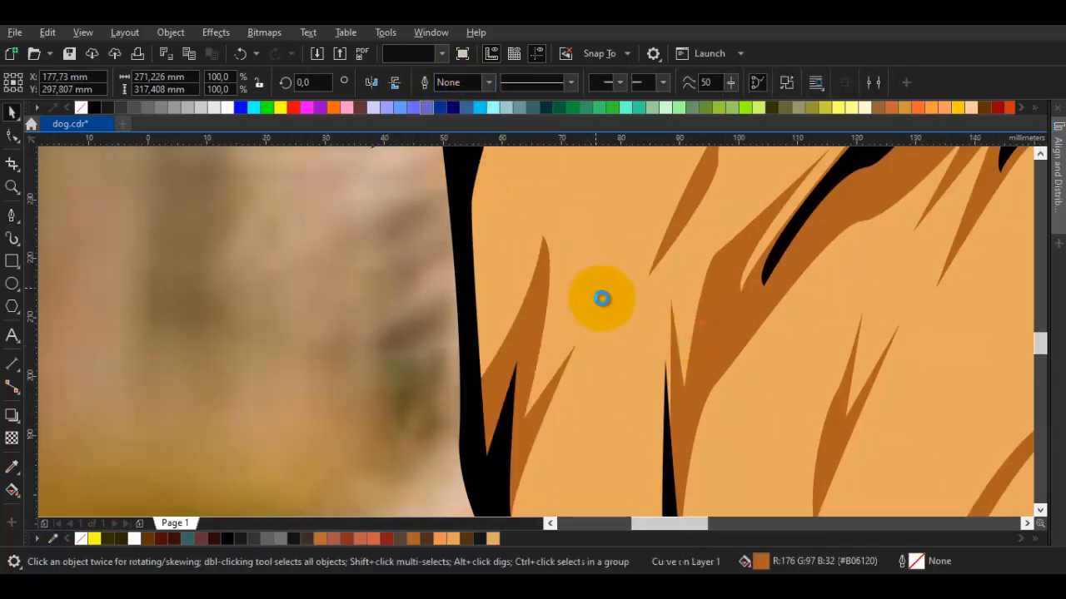
scroll(601, 298, "down", 2)
key("Escape")
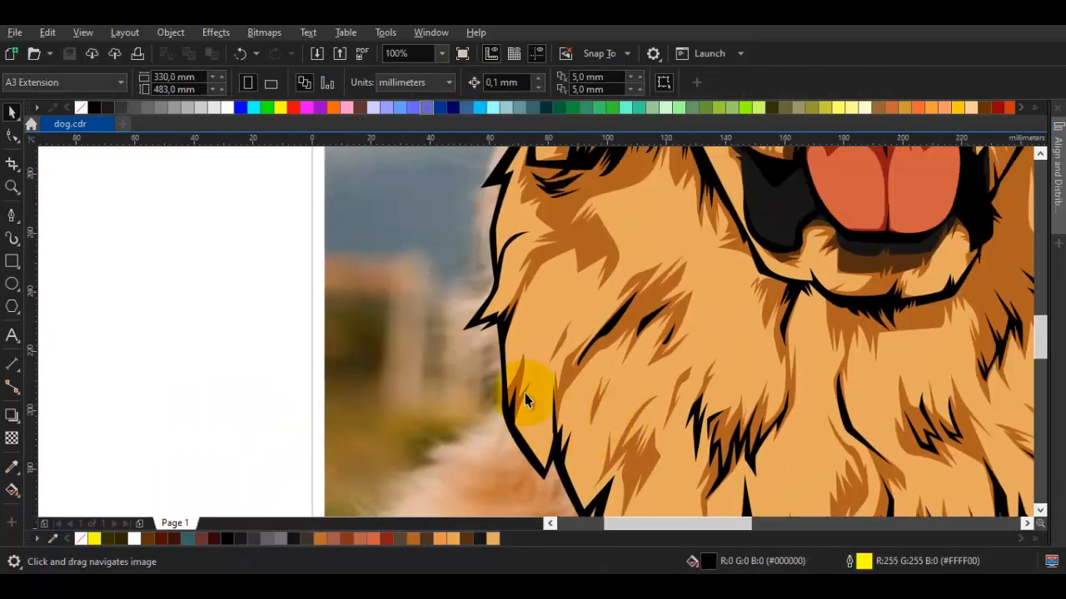
Draw a slanted shadow strand on the tongue's left lobe, about 10 by 17 mm, and weld it to the dark red shading
scroll(525, 401, "down", 3)
left_click_drag(799, 489, 730, 434)
scroll(620, 362, "up", 6)
key("space")
left_click_drag(469, 253, 588, 440)
left_click(588, 441)
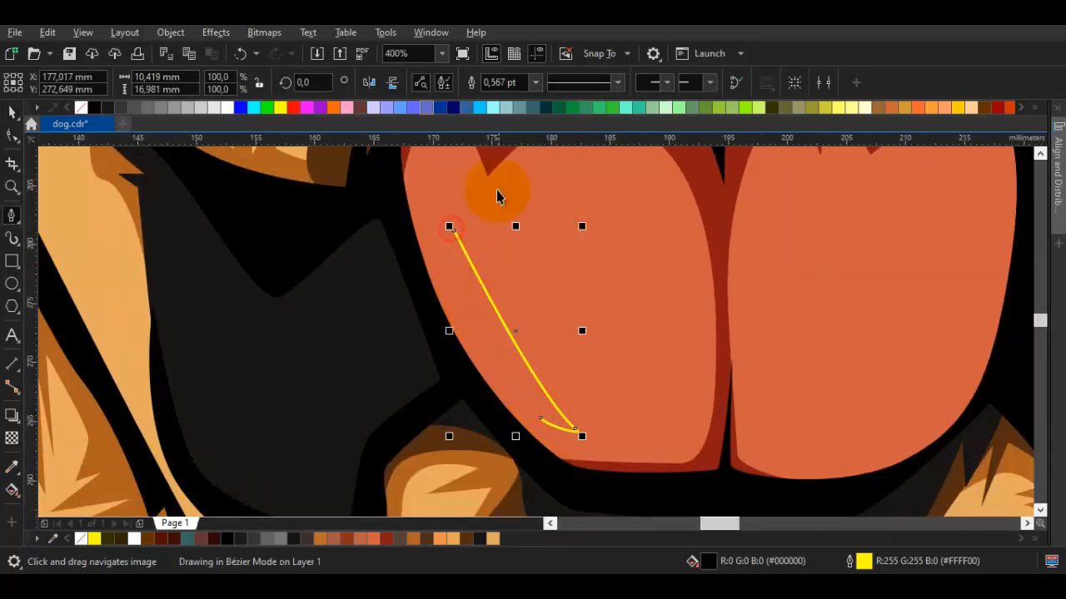
key("space")
Draw a thin crescent shadow along the tongue's right edge, weld it to the dark red shading, and save the drawing
scroll(751, 357, "down", 3)
scroll(661, 335, "up", 3)
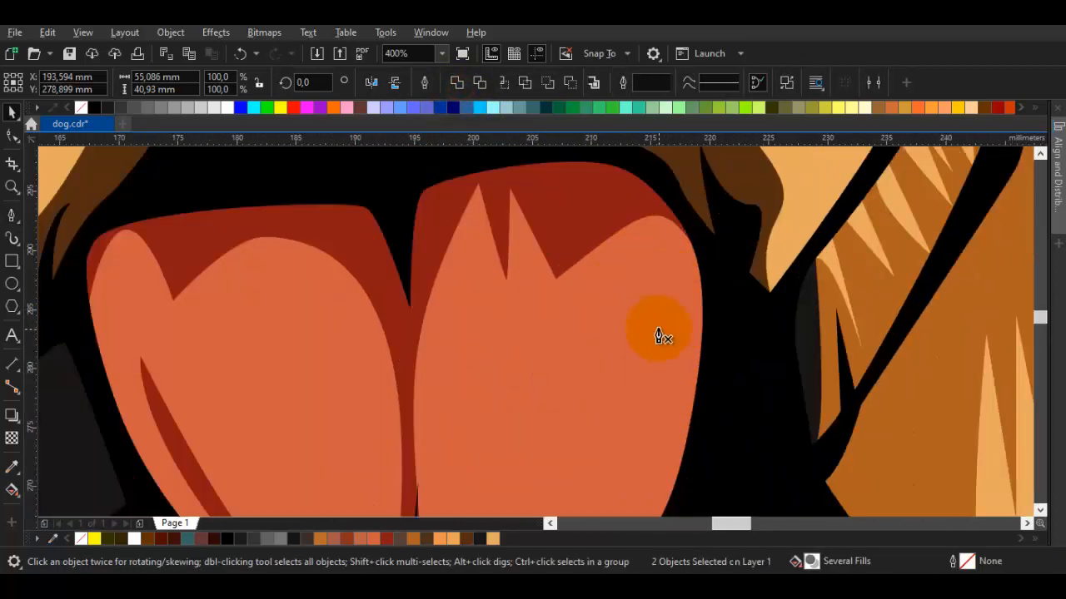
key("space")
left_click_drag(682, 357, 702, 482)
scroll(663, 242, "up", 2)
key("space")
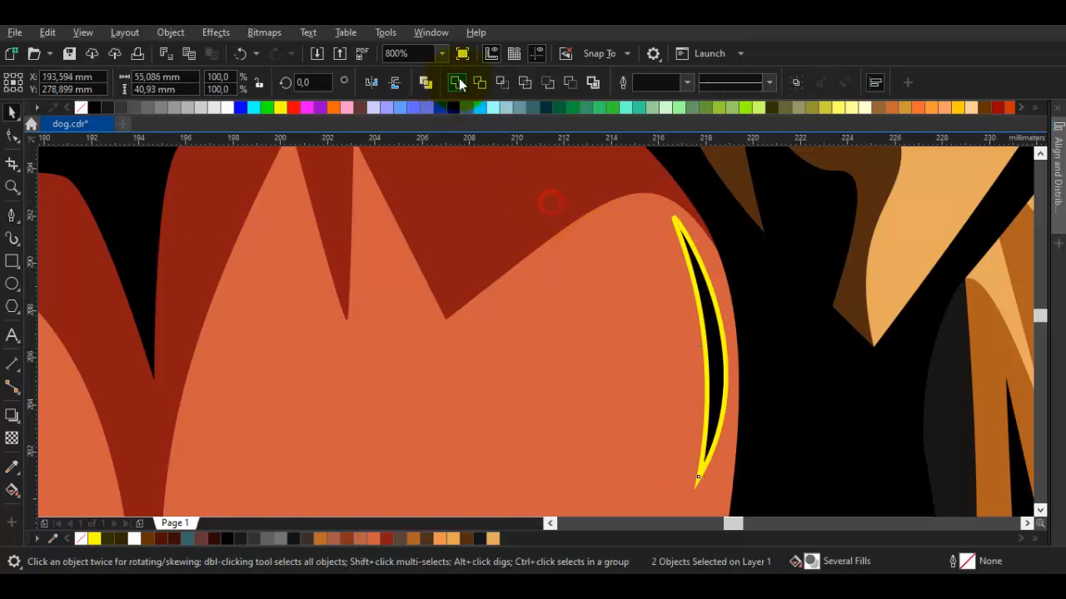
key("Escape")
scroll(564, 361, "down", 5)
scroll(613, 377, "down", 5)
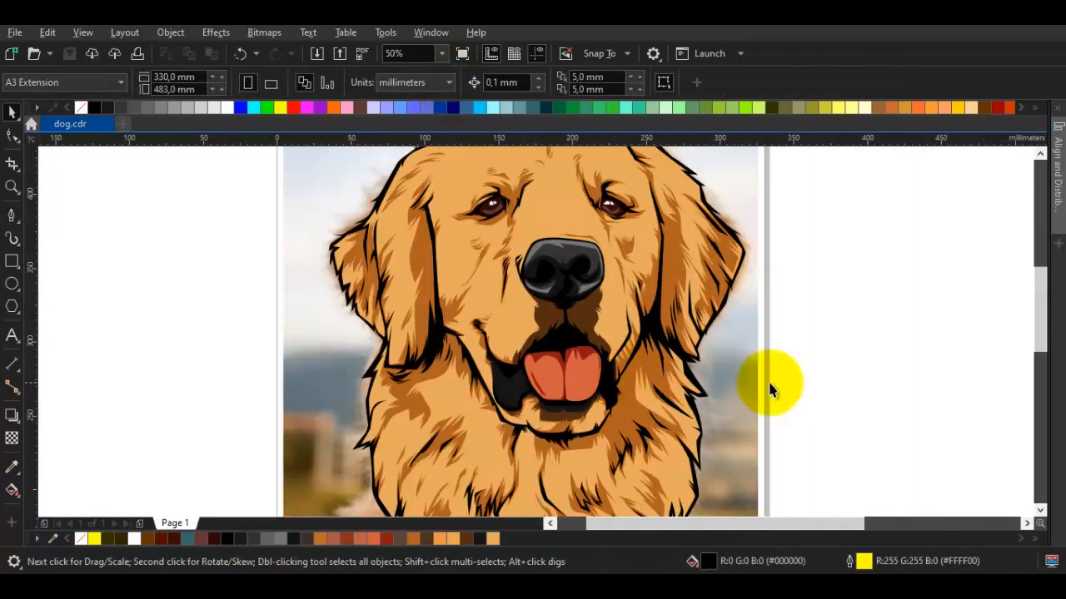
Draw three thin curved fur strands stacked on the muzzle bridge, just above the nose
scroll(800, 366, "down", 2)
scroll(587, 237, "up", 3)
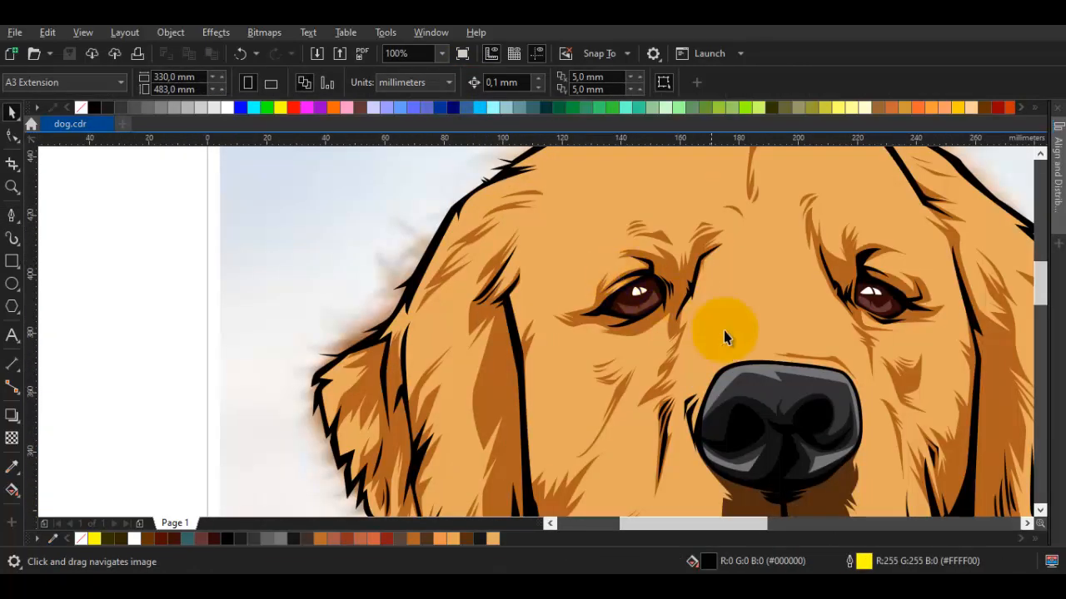
scroll(583, 278, "up", 2)
key("space")
left_click(588, 317)
left_click(721, 342)
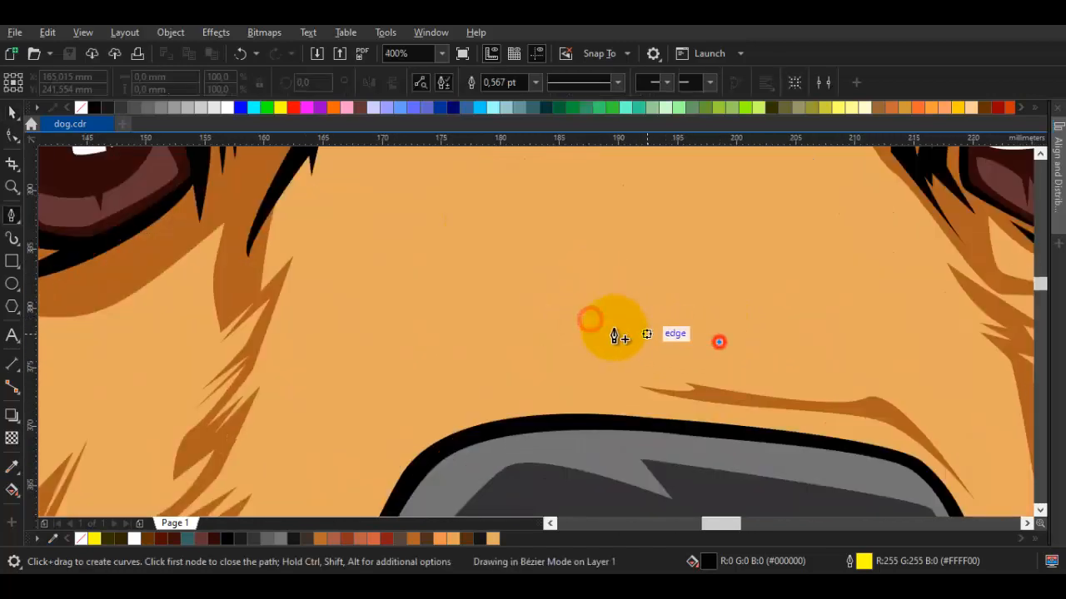
mouse_move(590, 341)
left_mouse_down()
mouse_move(599, 316)
mouse_move(618, 340)
left_mouse_up()
left_click(594, 300)
left_click(687, 314)
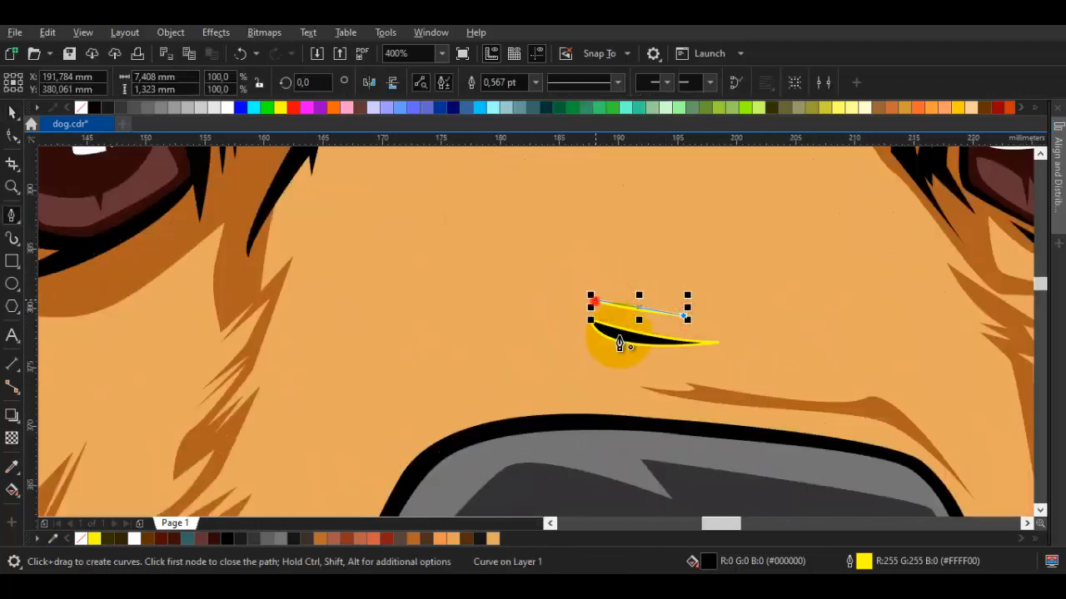
left_click(591, 249)
left_click(681, 296)
left_click_drag(597, 267, 623, 268)
Move the uppermost strand closer to the other two, weld all three to the brown shading, and save the drawing
key("space")
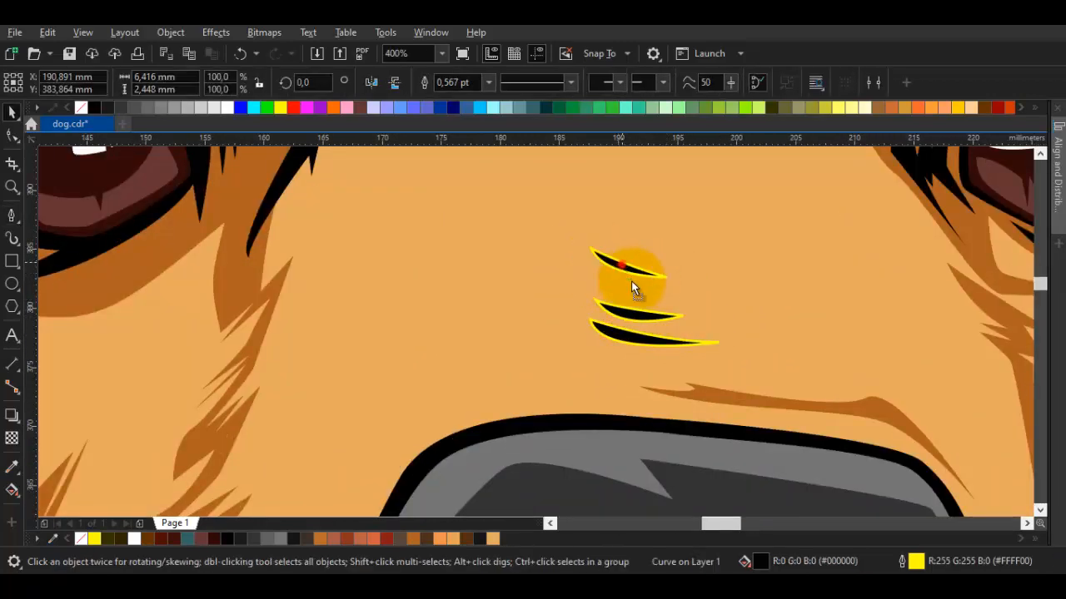
left_click(616, 331, "shift")
left_click(241, 292, "shift")
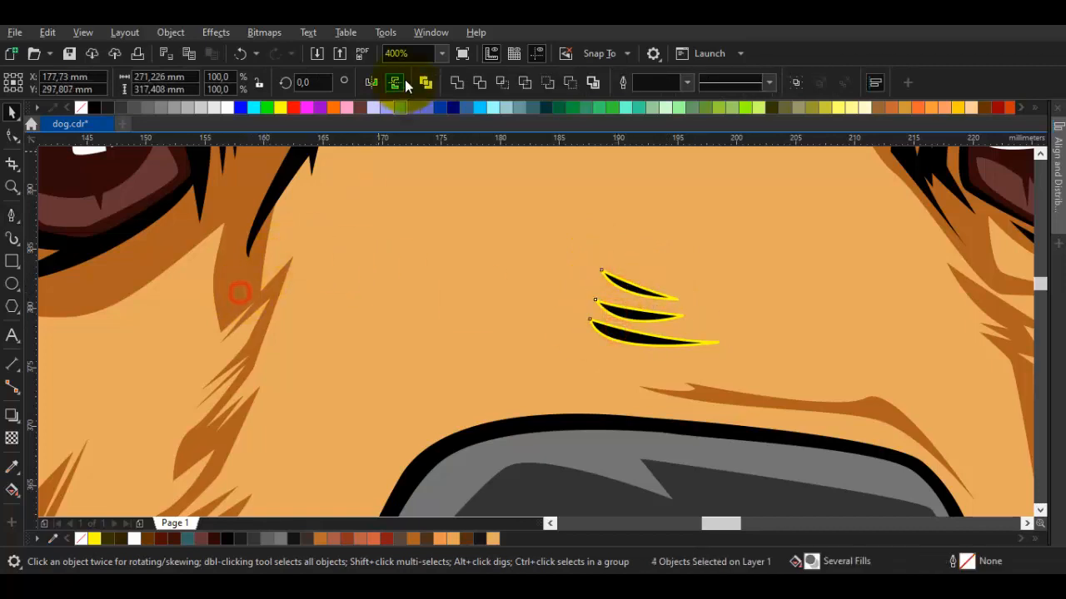
left_click(456, 82)
key("Escape")
scroll(755, 345, "down", 3)
left_click(820, 364)
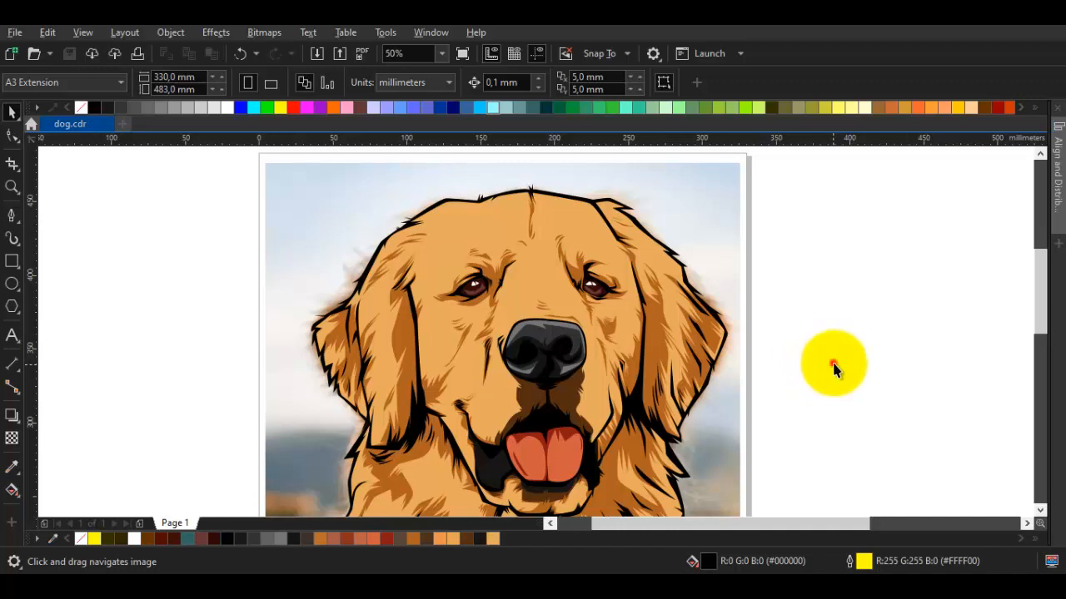
Delete the spare orange and brown version of the dog to the right of the page
scroll(847, 363, "down", 1)
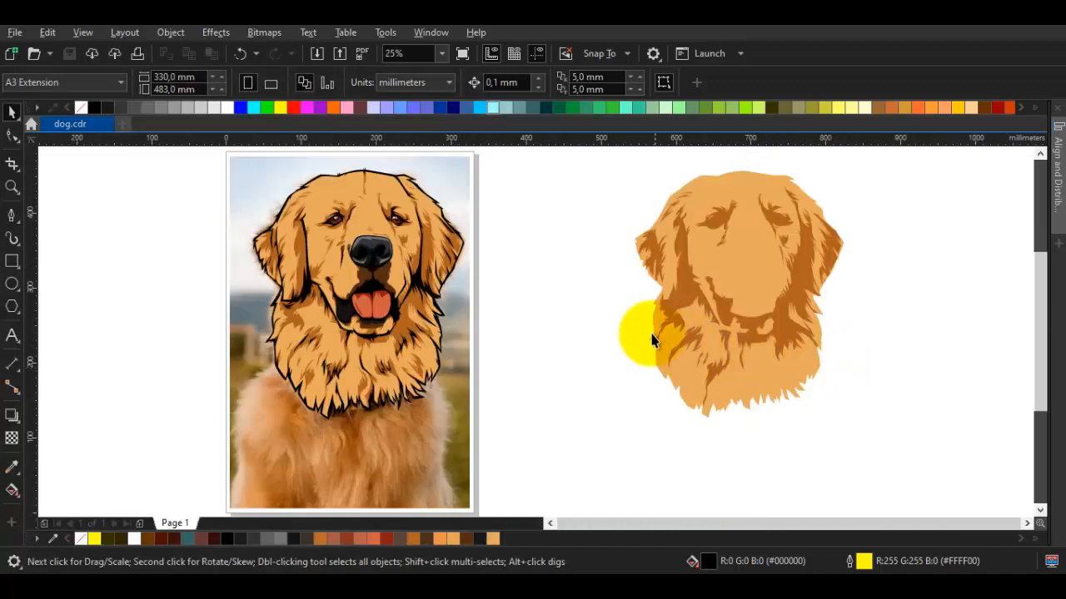
left_click(744, 331)
left_click(759, 321)
key("Delete")
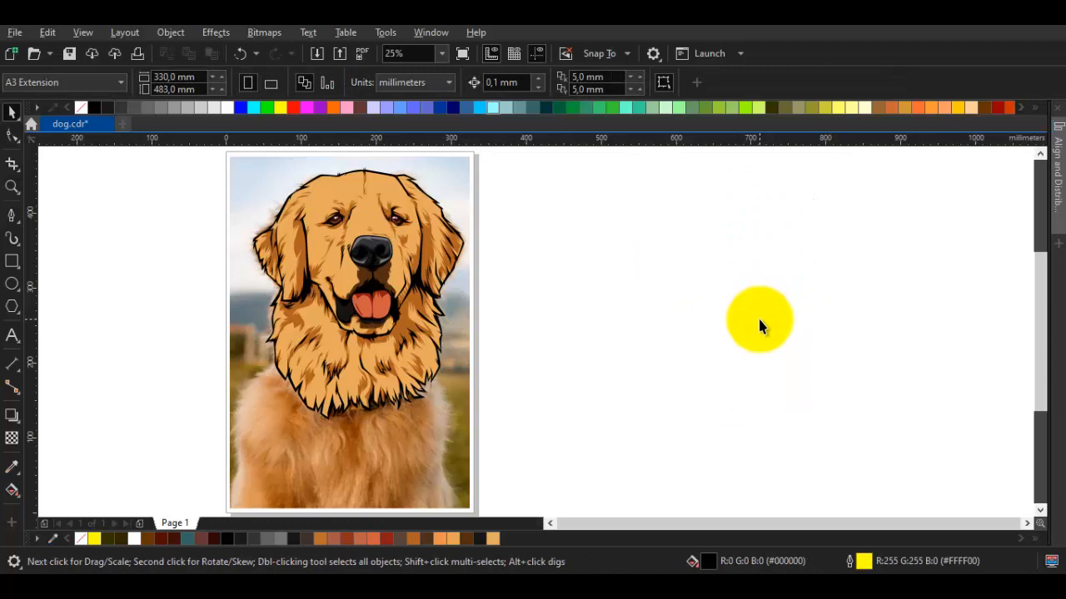
Copy the complete dog illustration to the right of the photo and group the copied objects
left_click_drag(174, 171, 190, 173)
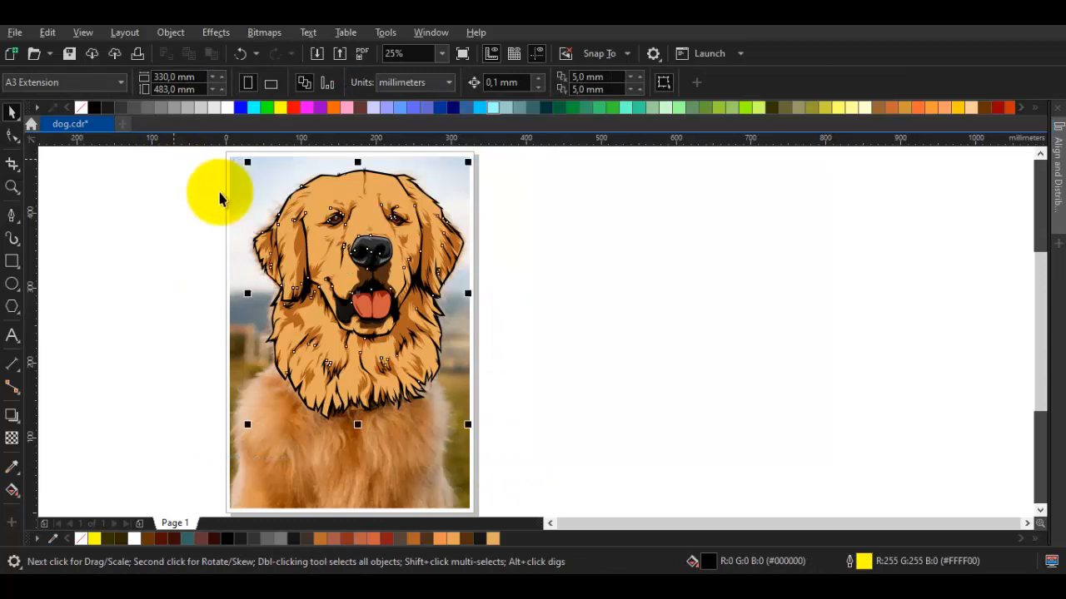
mouse_move(344, 262)
left_mouse_down()
mouse_move(685, 269)
mouse_move(690, 254)
left_mouse_up()
right_click(691, 254)
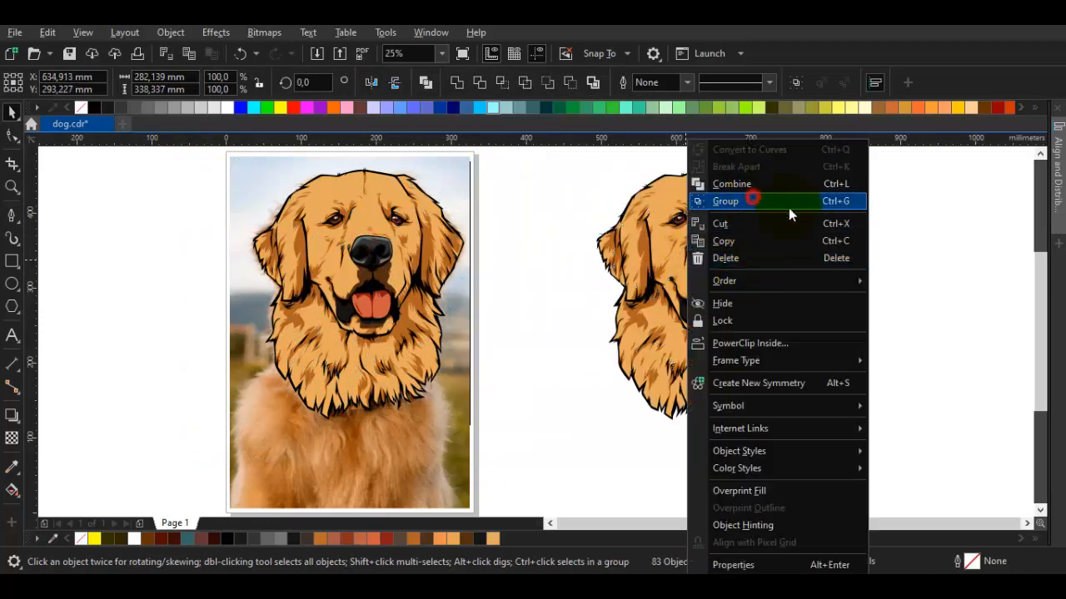
left_click(725, 201)
scroll(830, 221, "up", 2)
scroll(838, 280, "down", 2)
left_click(839, 281)
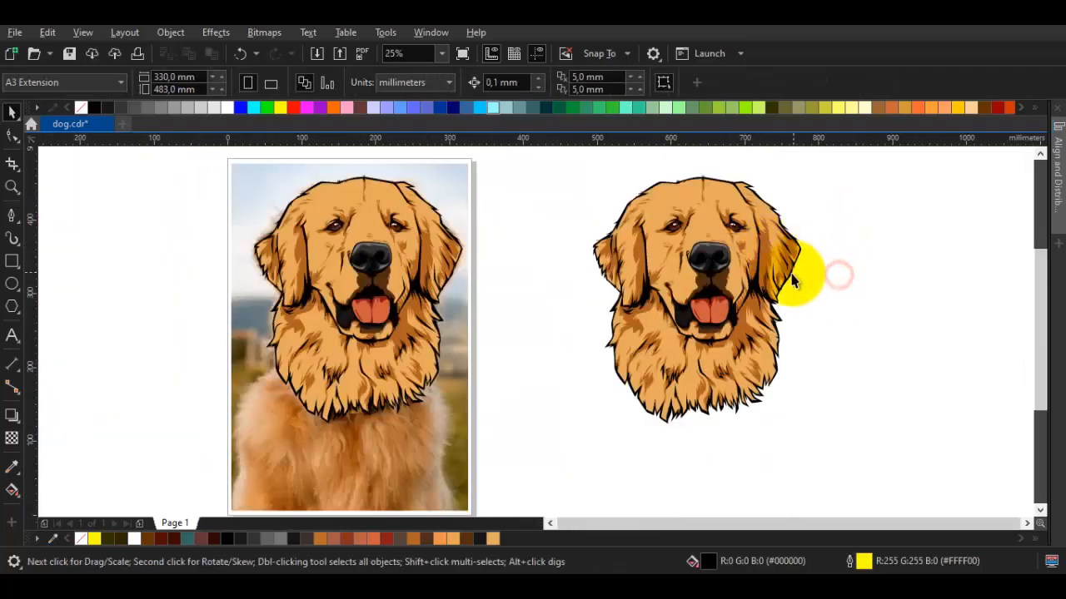